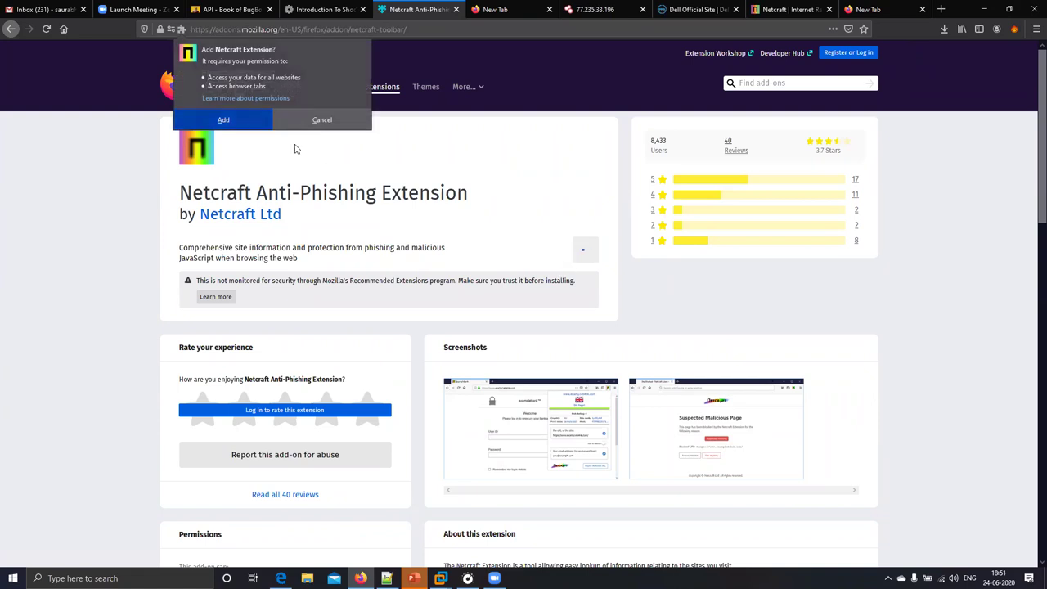
- Install the Netcraft extension and view its dell.com site report, highlighting the country value
{"action": "left_click", "coordinate": [225, 124]}
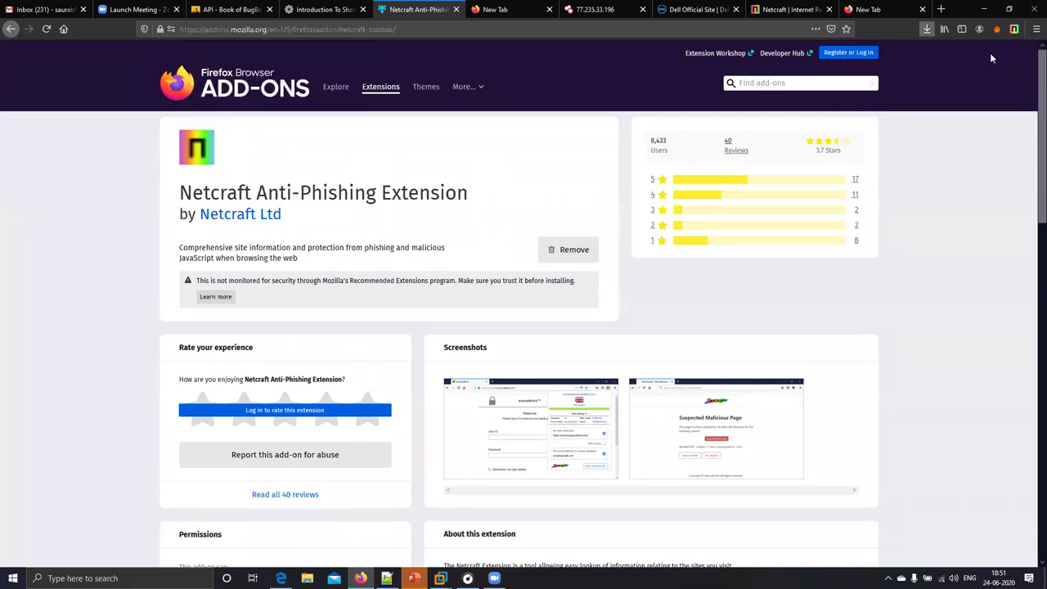
{"action": "left_click", "coordinate": [1015, 29]}
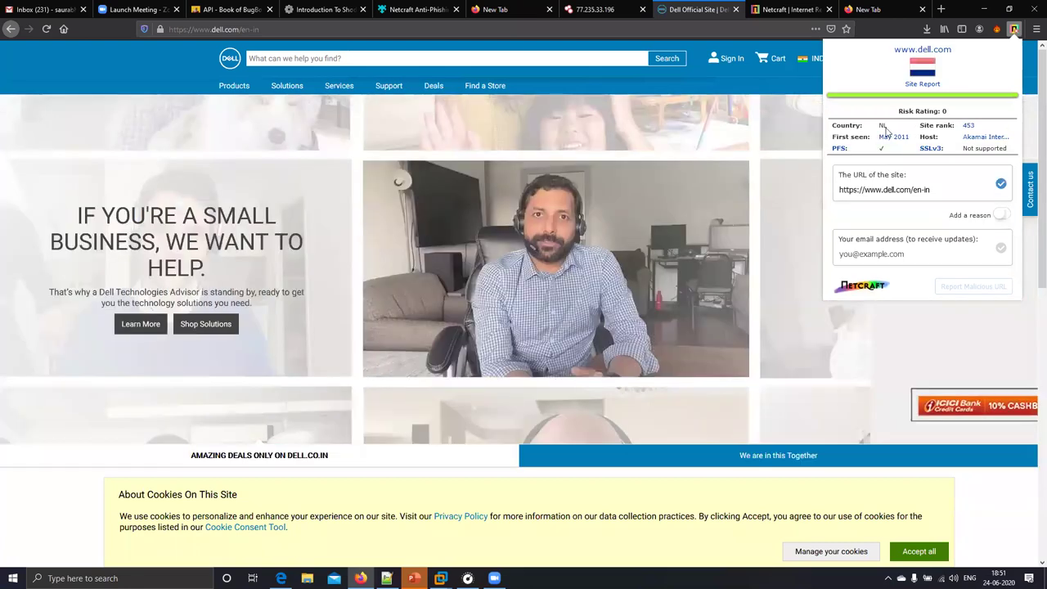
{"action": "left_click_drag", "start_coordinate": [887, 128], "coordinate": [915, 141]}
{"action": "left_click", "coordinate": [981, 131]}
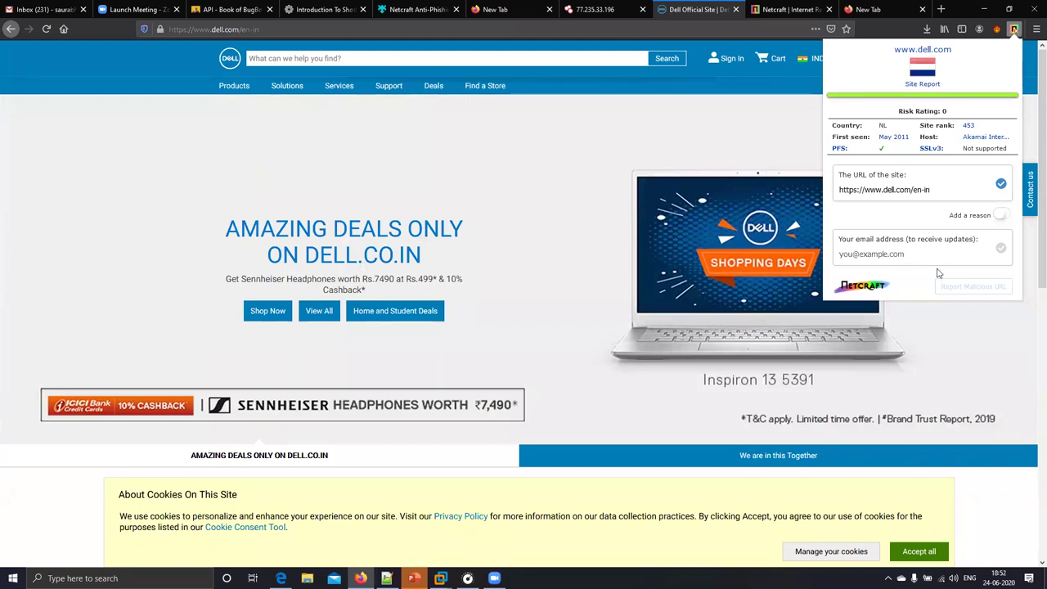
- Toggle the report's Add a reason option on and off, then switch to the netcraft.com tab
{"action": "left_click", "coordinate": [1005, 216]}
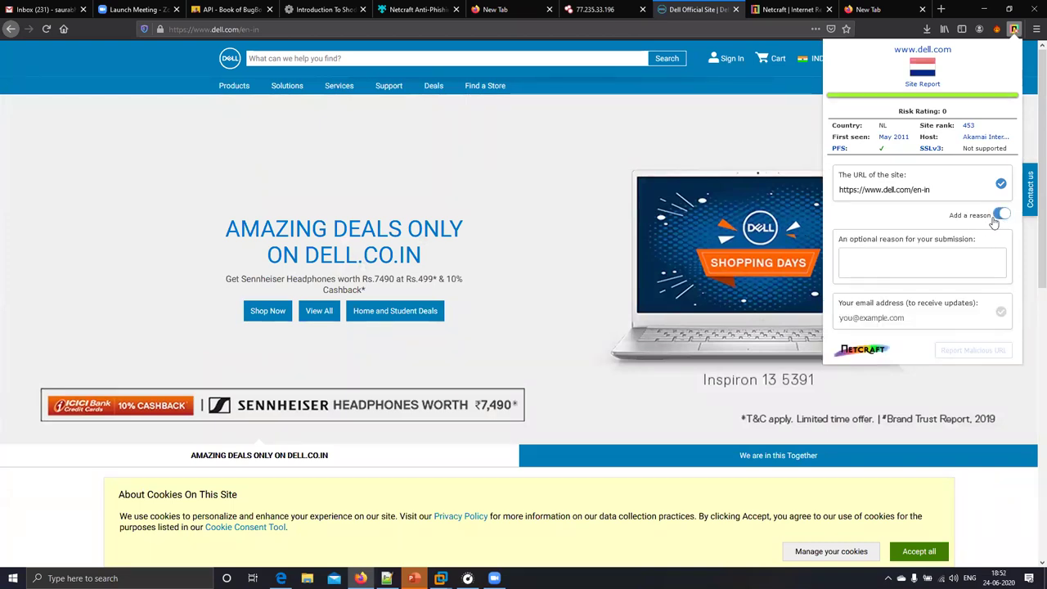
{"action": "left_click", "coordinate": [994, 219]}
{"action": "left_click", "coordinate": [790, 9]}
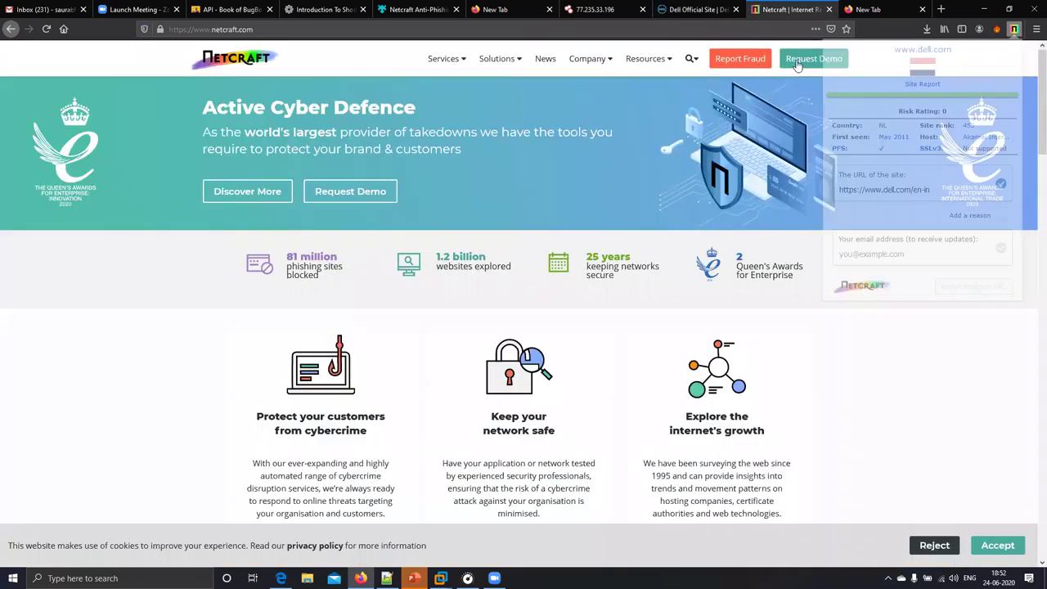
- Scroll the netcraft.com homepage and open the Request Demo form from the header
{"action": "scroll", "coordinate": [774, 148], "scroll_direction": "down", "scroll_amount": 1}
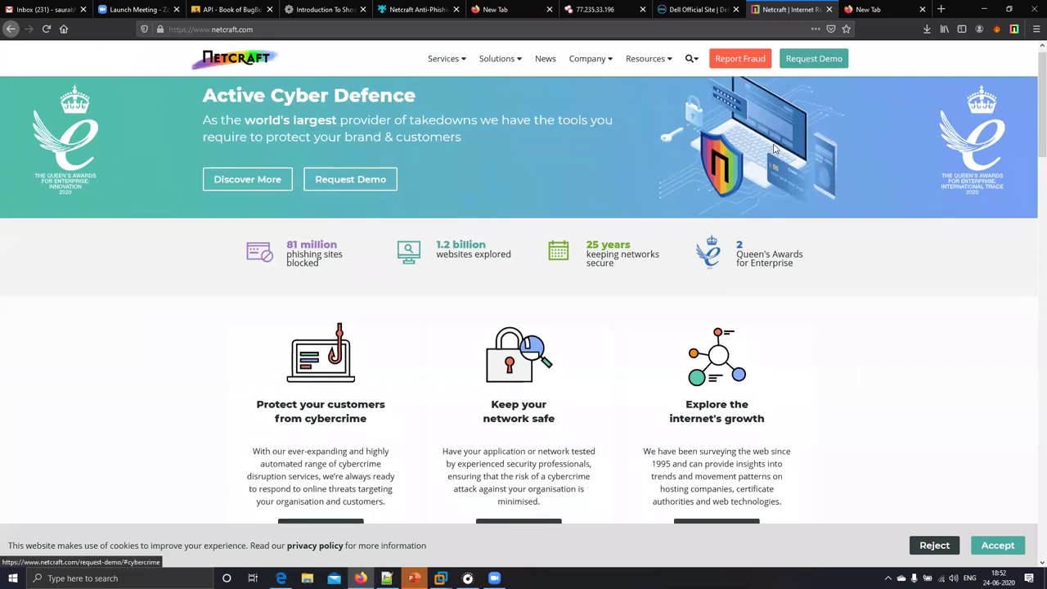
{"action": "scroll", "coordinate": [774, 148], "scroll_direction": "down", "scroll_amount": 10}
{"action": "left_click", "coordinate": [789, 66]}
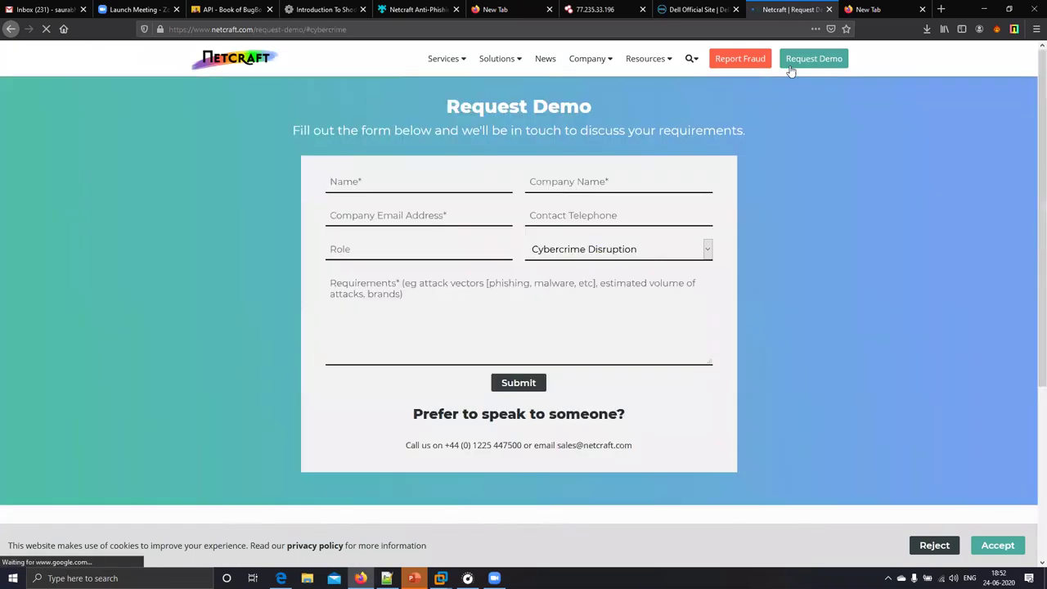
- Open the Netcraft site search, check the blank tab's Netcraft popup, then return to Request Demo
{"action": "left_click", "coordinate": [688, 63]}
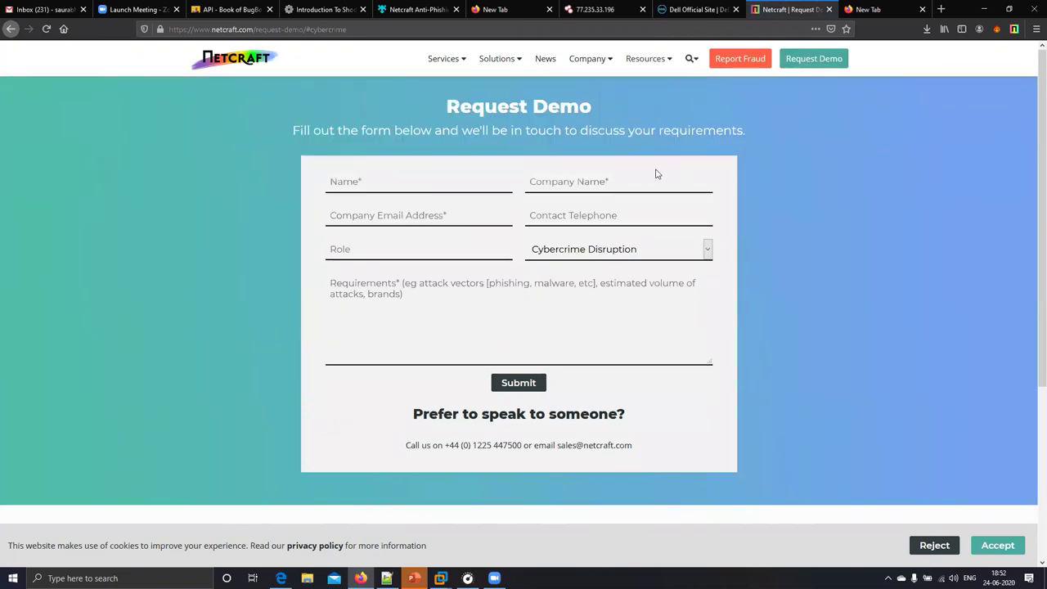
{"action": "mouse_move", "coordinate": [519, 65]}
{"action": "key", "text": "ctrl+Tab"}
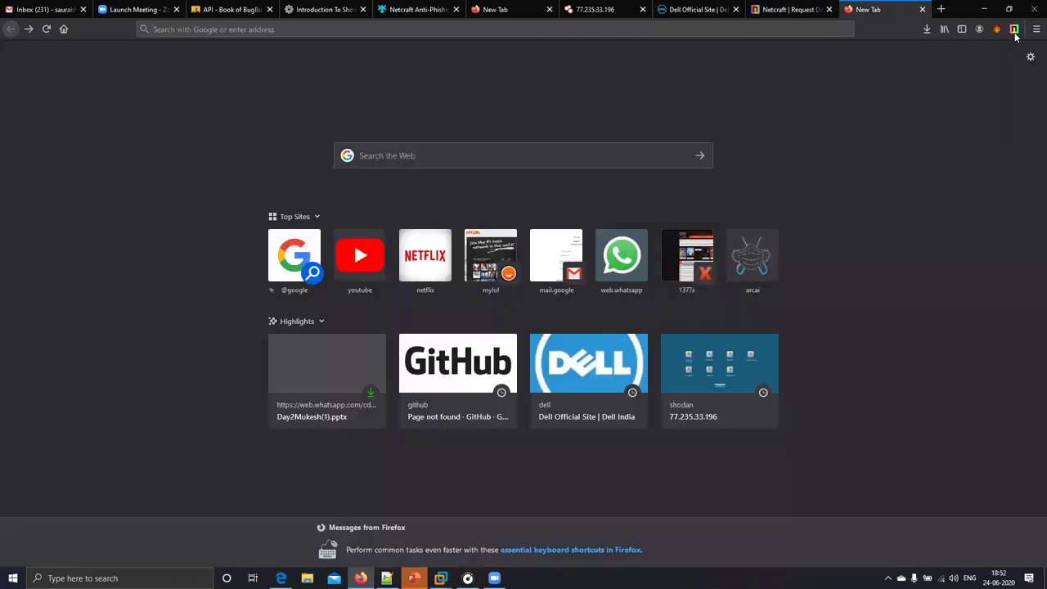
{"action": "left_click", "coordinate": [1015, 28]}
{"action": "key", "text": "ctrl+shift+Tab"}
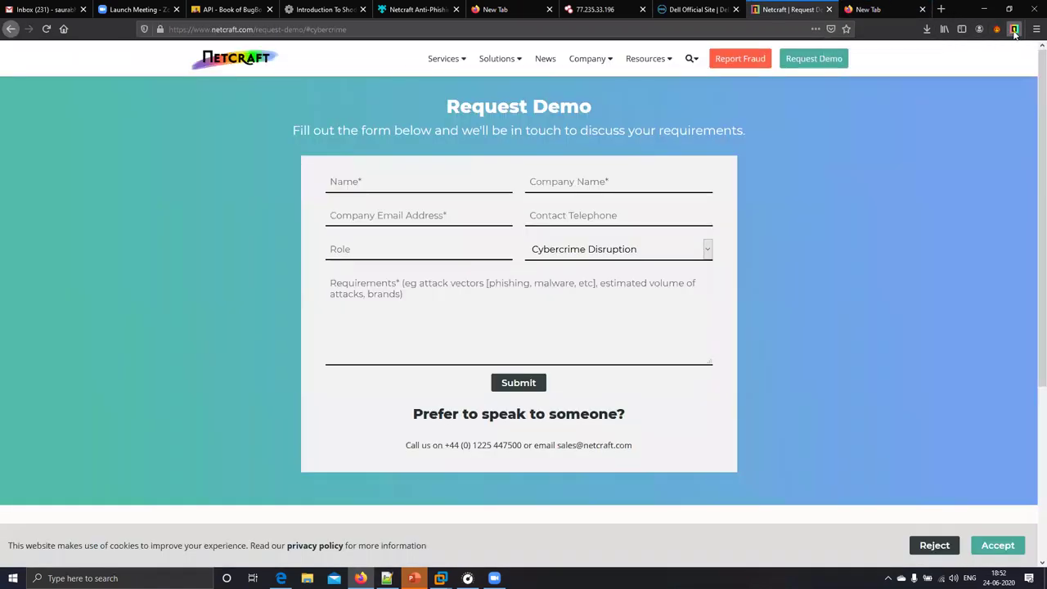
- Check netcraft.com's site report and browse the 1738 sites on Amazon's 13.224.0.0–13.227.255.255 range
{"action": "left_click", "coordinate": [1013, 29]}
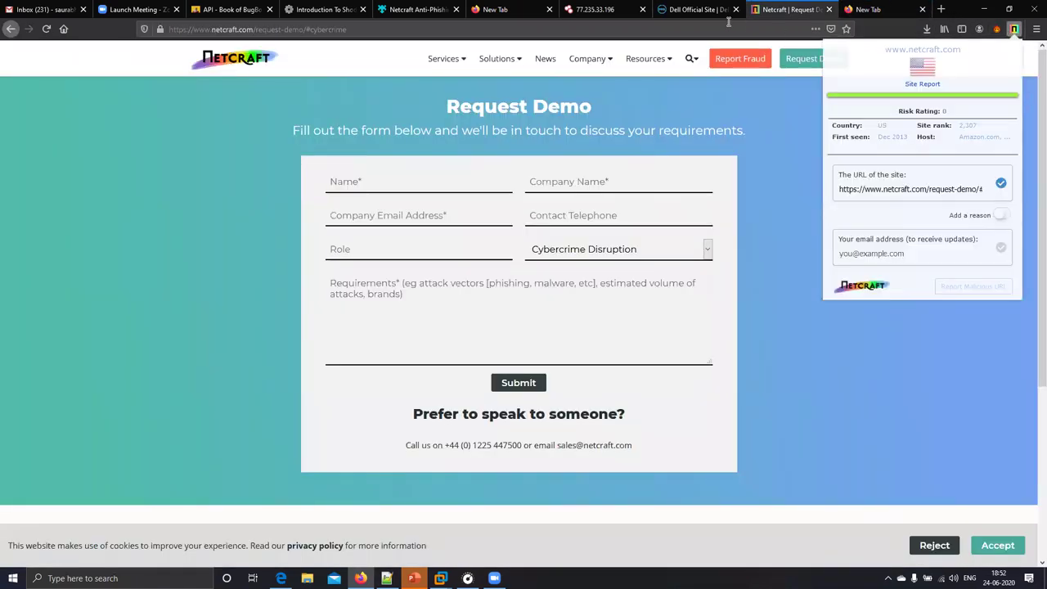
{"action": "left_click", "coordinate": [995, 139]}
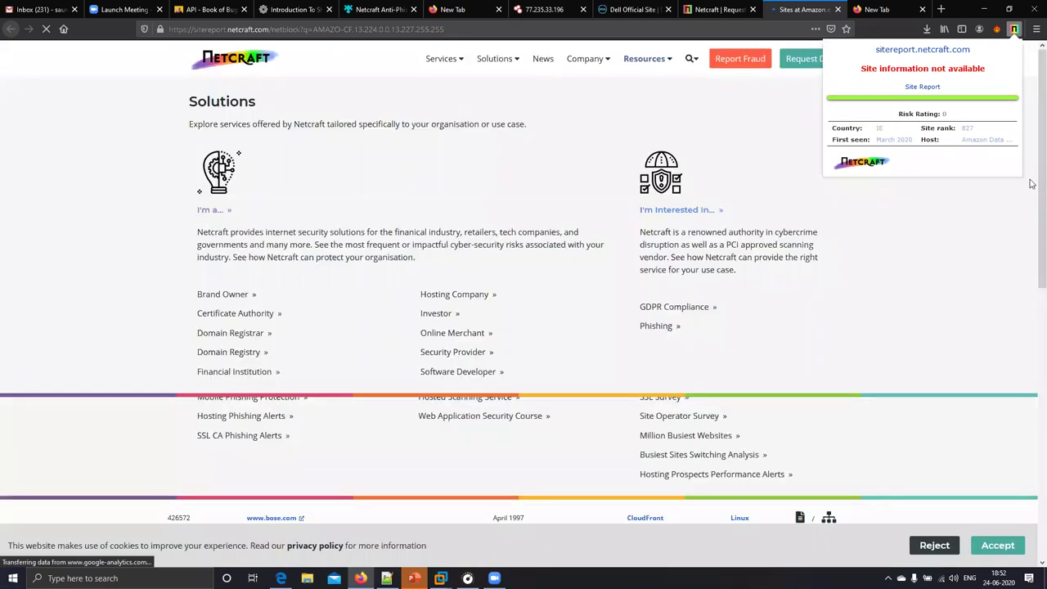
{"action": "scroll", "coordinate": [460, 256], "scroll_direction": "down", "scroll_amount": 1}
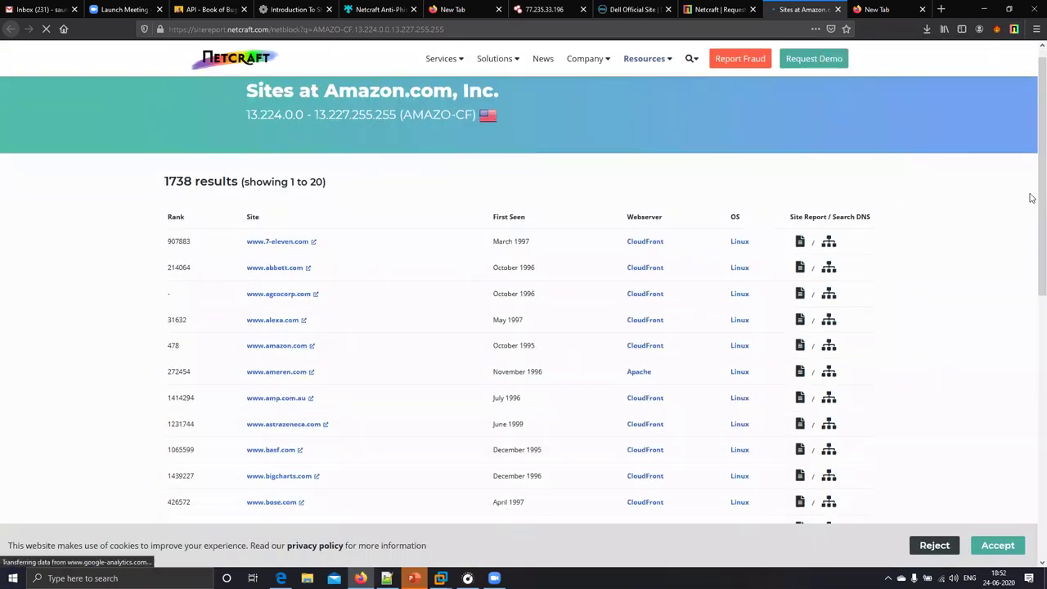
{"action": "scroll", "coordinate": [1031, 229], "scroll_direction": "down", "scroll_amount": 3}
{"action": "scroll", "coordinate": [1030, 363], "scroll_direction": "down", "scroll_amount": 5}
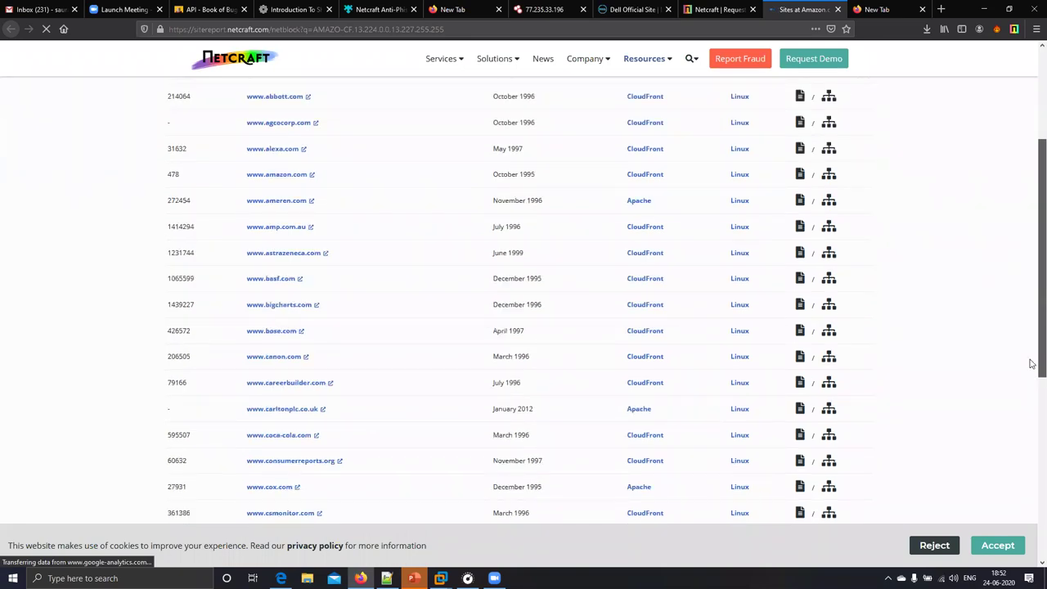
{"action": "scroll", "coordinate": [1018, 172], "scroll_direction": "up", "scroll_amount": 10}
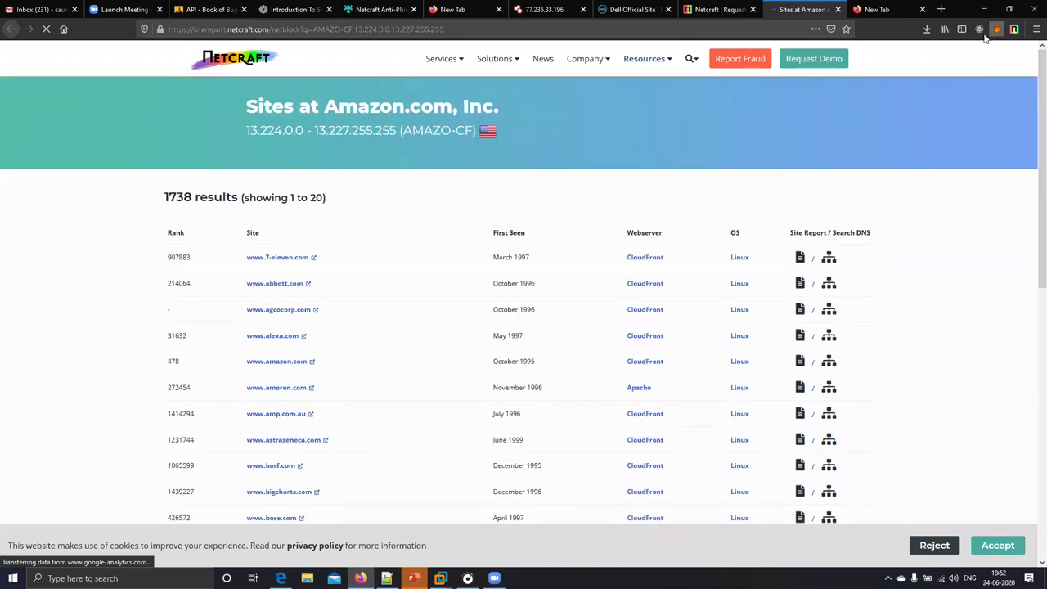
- Open a new browser tab, then bring up Windows search to look for nmap
{"action": "key", "text": "ctrl+t"}
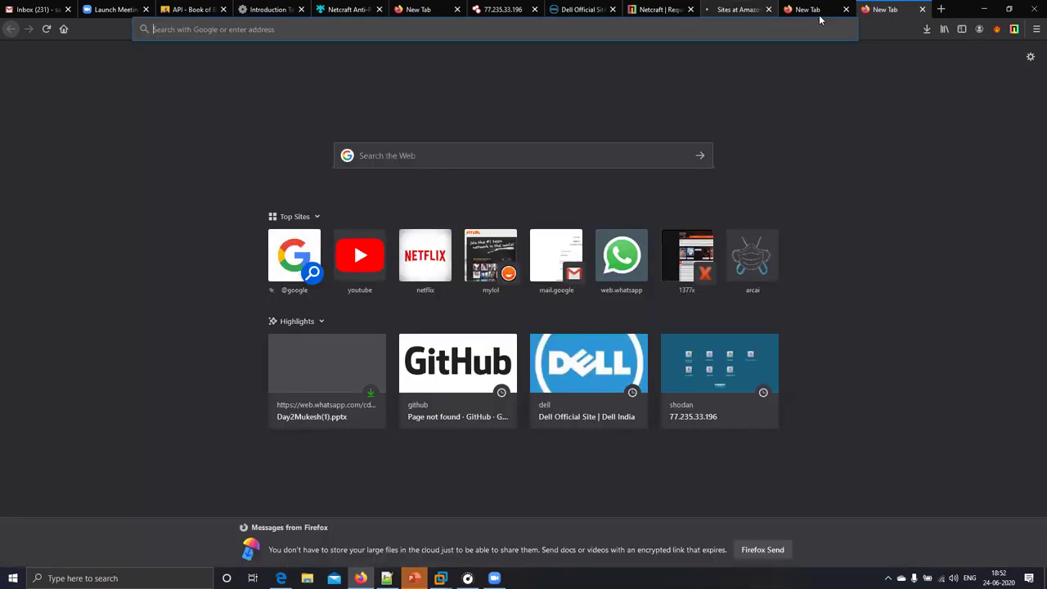
{"action": "left_click", "coordinate": [378, 31]}
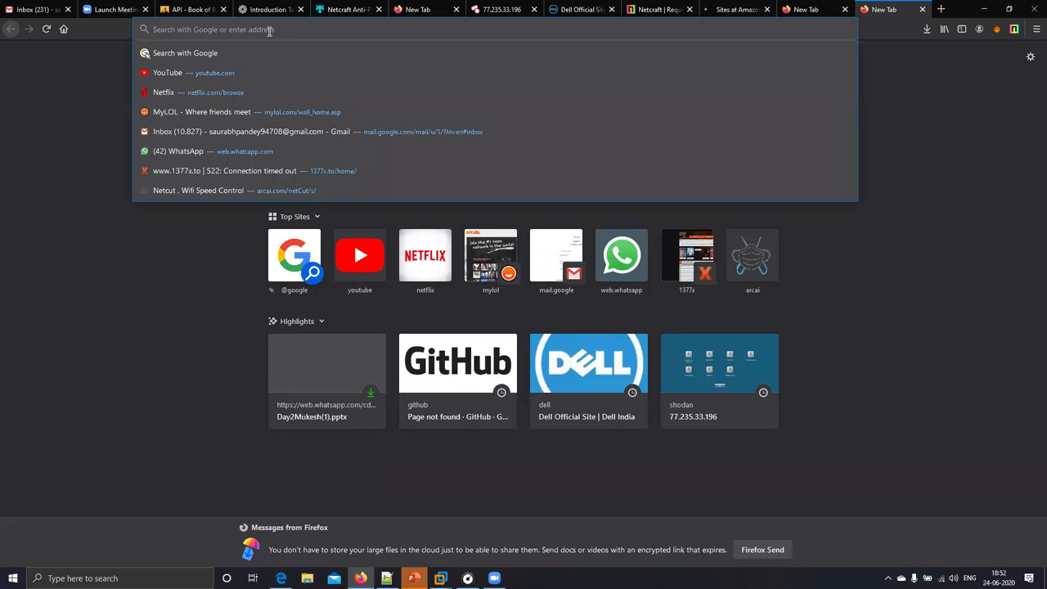
{"action": "type", "text": "n"}
{"action": "key", "text": "super"}
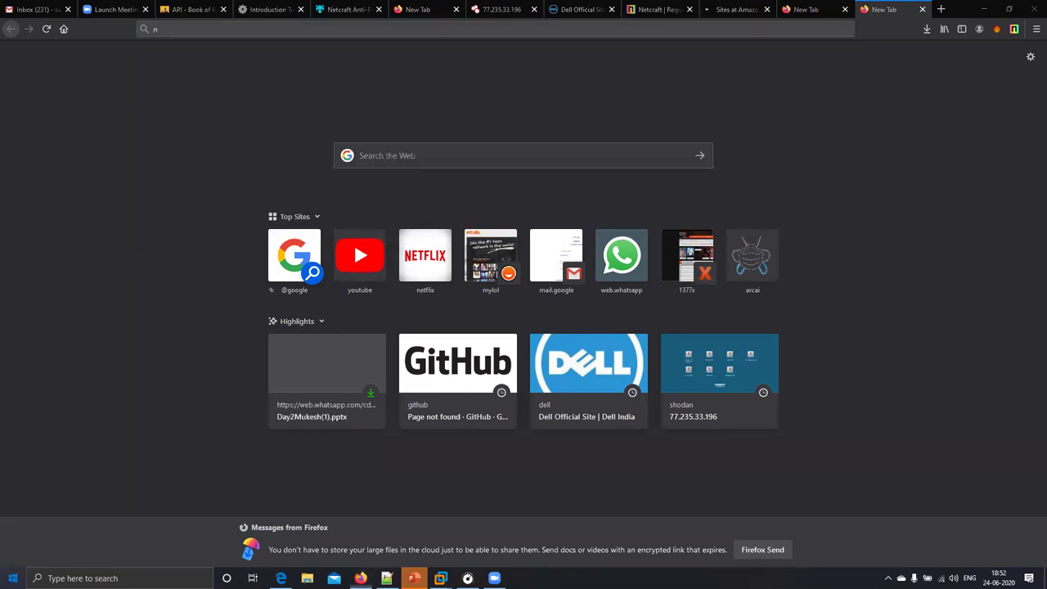
- Launch Nmap - Zenmap GUI and scan dell.com with the command nmap -p- dell.com
{"action": "type", "text": "nmap"}
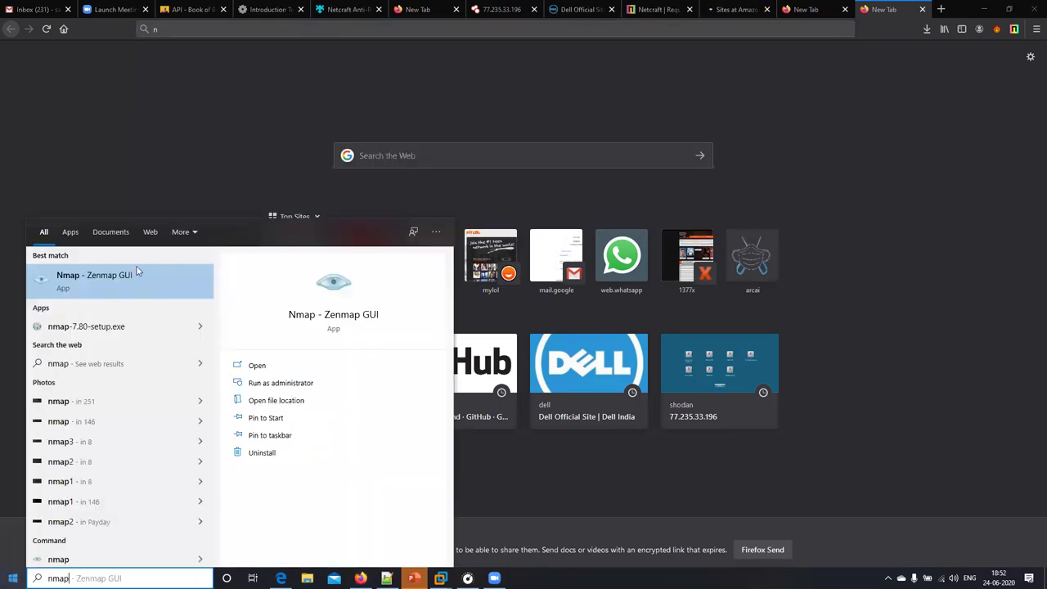
{"action": "left_click", "coordinate": [134, 272]}
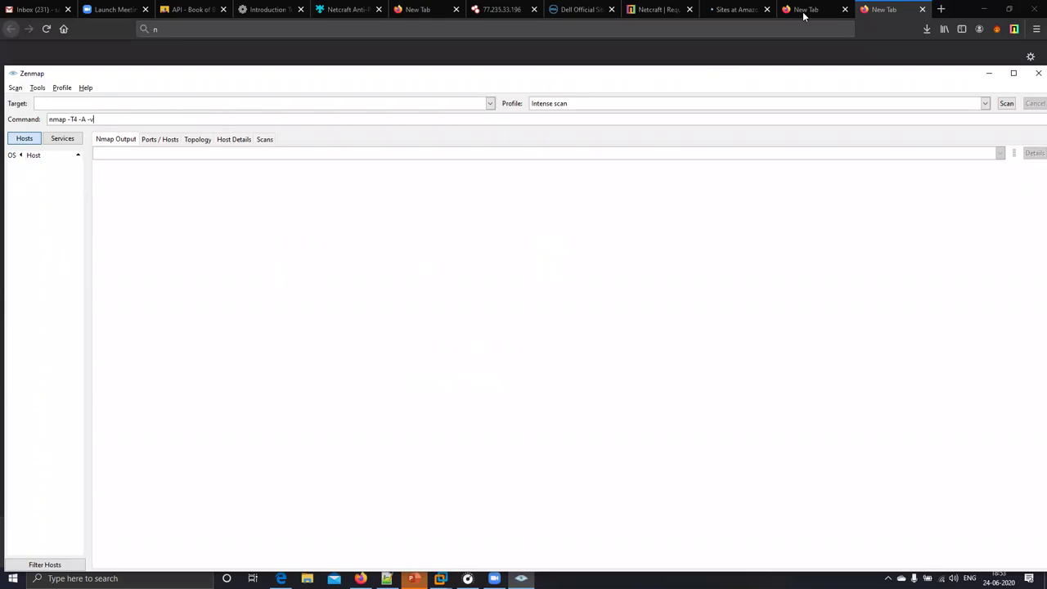
{"action": "key", "text": "BackSpace"}
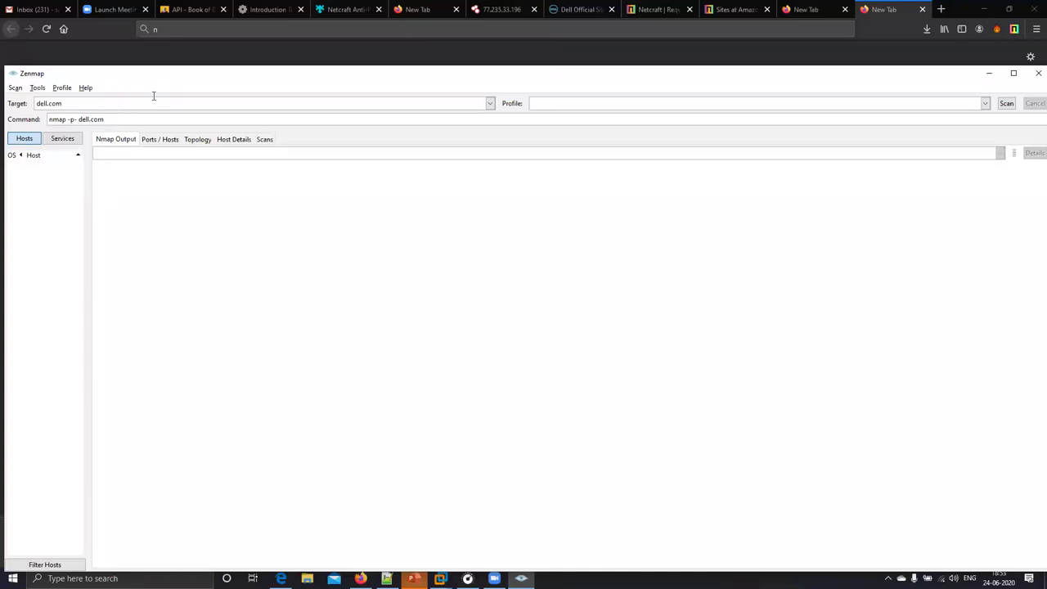
{"action": "left_click", "coordinate": [1013, 72]}
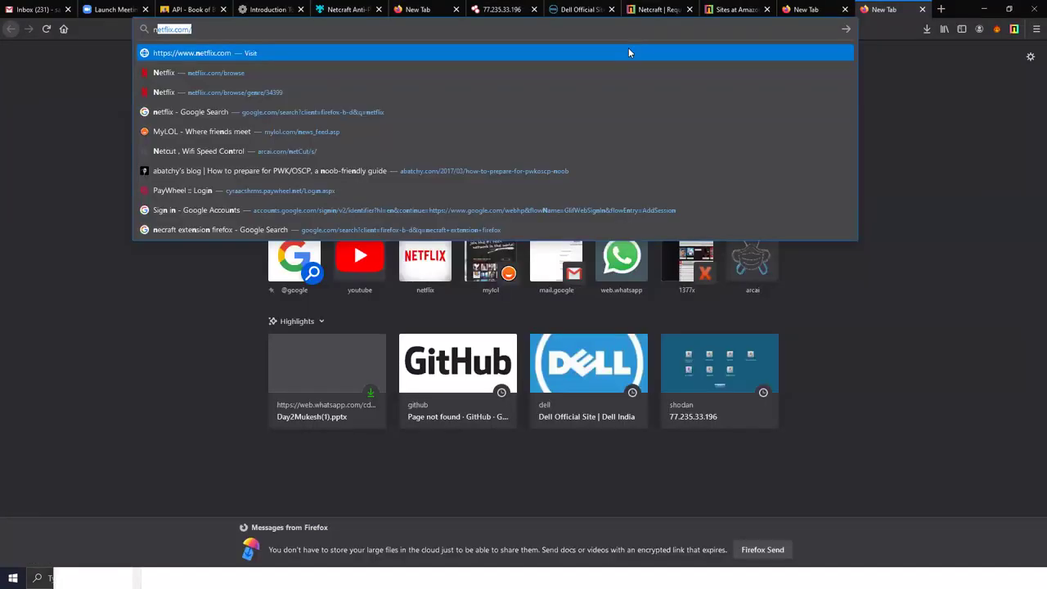
- Search Google for 'virutotal' and open the VirusTotal website from the results
{"action": "key", "text": "BackSpace"}
{"action": "key", "text": "BackSpace"}
{"action": "type", "text": "vi"}
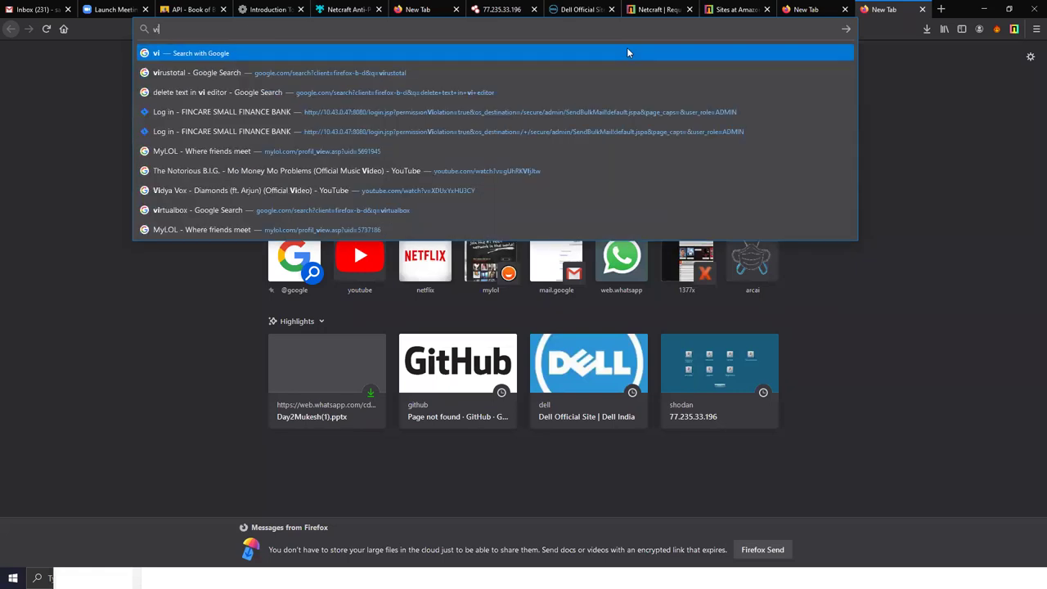
{"action": "type", "text": "rutotal"}
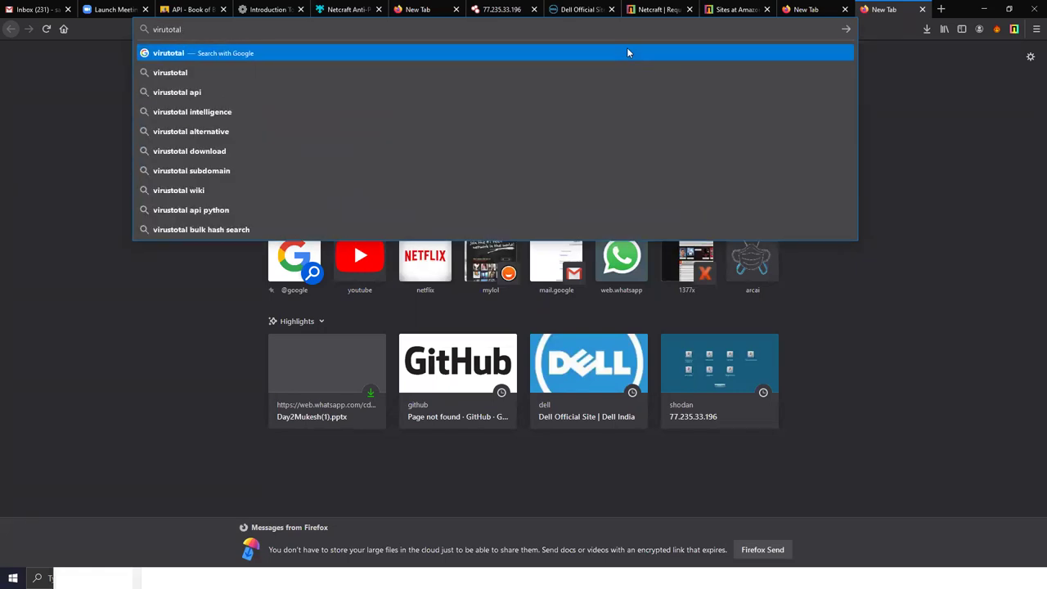
{"action": "key", "text": "Return"}
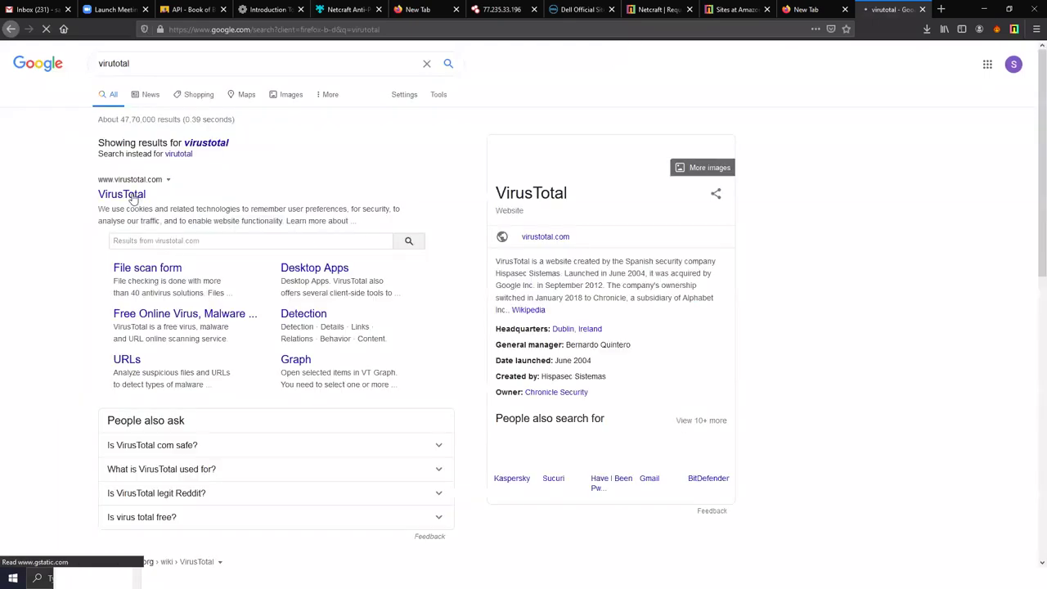
{"action": "left_click", "coordinate": [134, 198]}
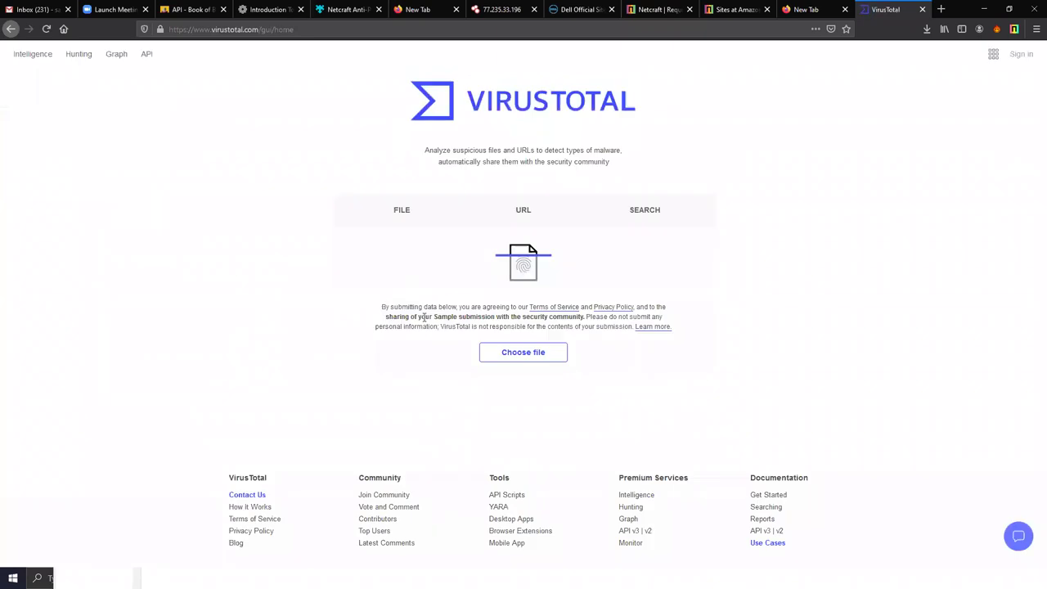
- Submit dell.com as a URL on VirusTotal and open its domain details and DNS records
{"action": "left_click", "coordinate": [520, 211]}
{"action": "left_click", "coordinate": [425, 315]}
{"action": "type", "text": "dell.com"}
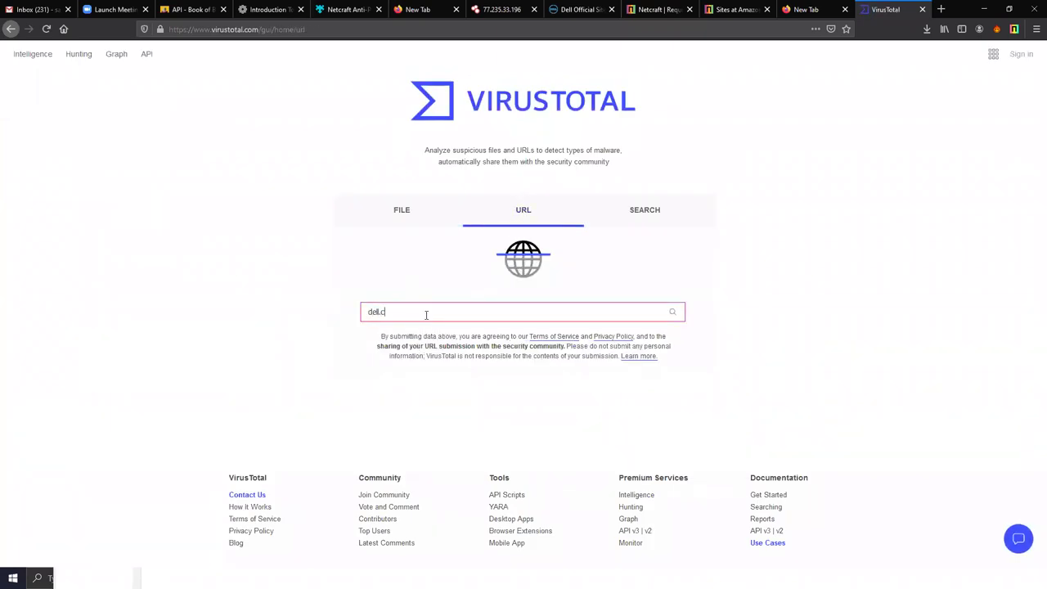
{"action": "left_click", "coordinate": [671, 314]}
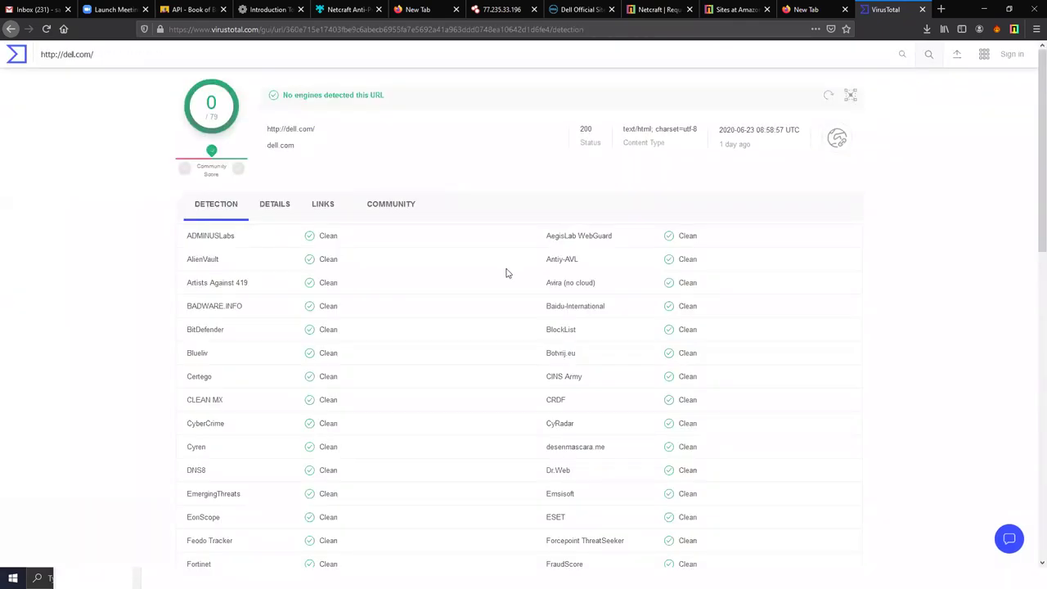
{"action": "left_click", "coordinate": [287, 147]}
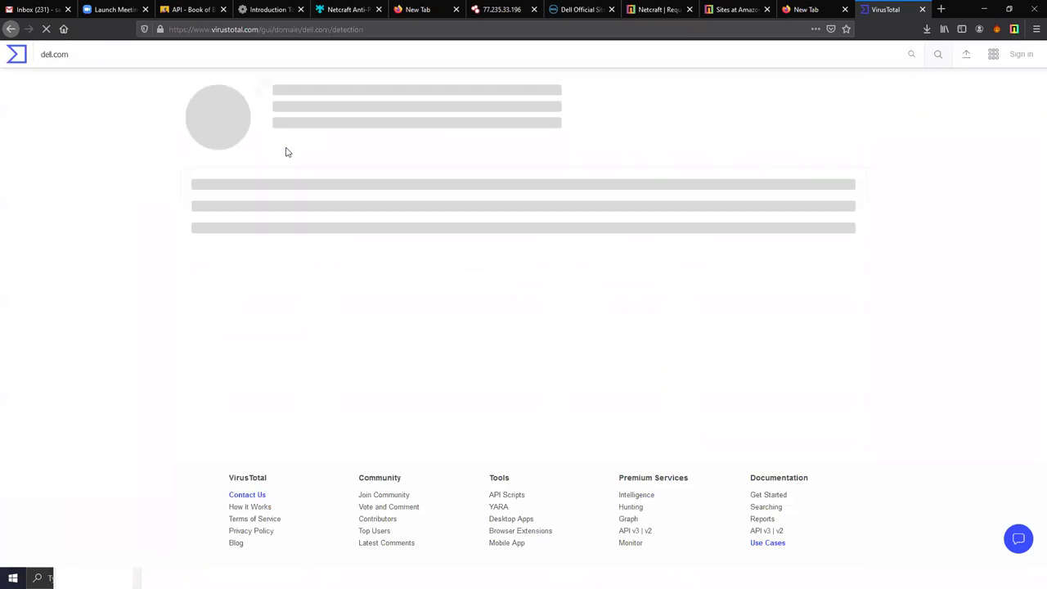
{"action": "left_click", "coordinate": [287, 213]}
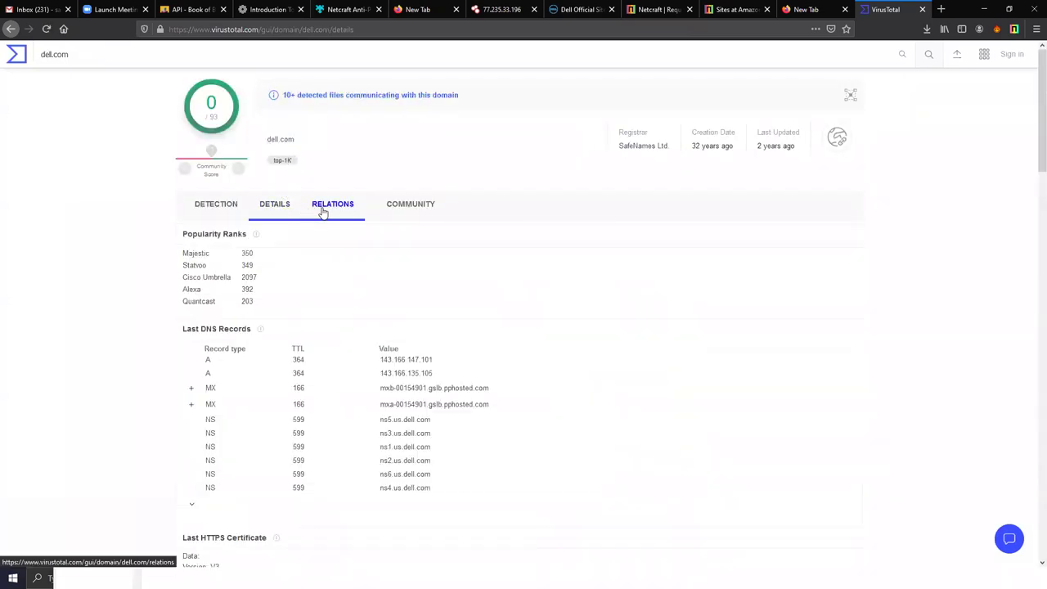
- View the report for A record IP 143.166.147.101, select the IP, and review the HTTPS certificate
{"action": "left_click_drag", "start_coordinate": [434, 360], "coordinate": [381, 363]}
{"action": "key", "text": "ctrl+c"}
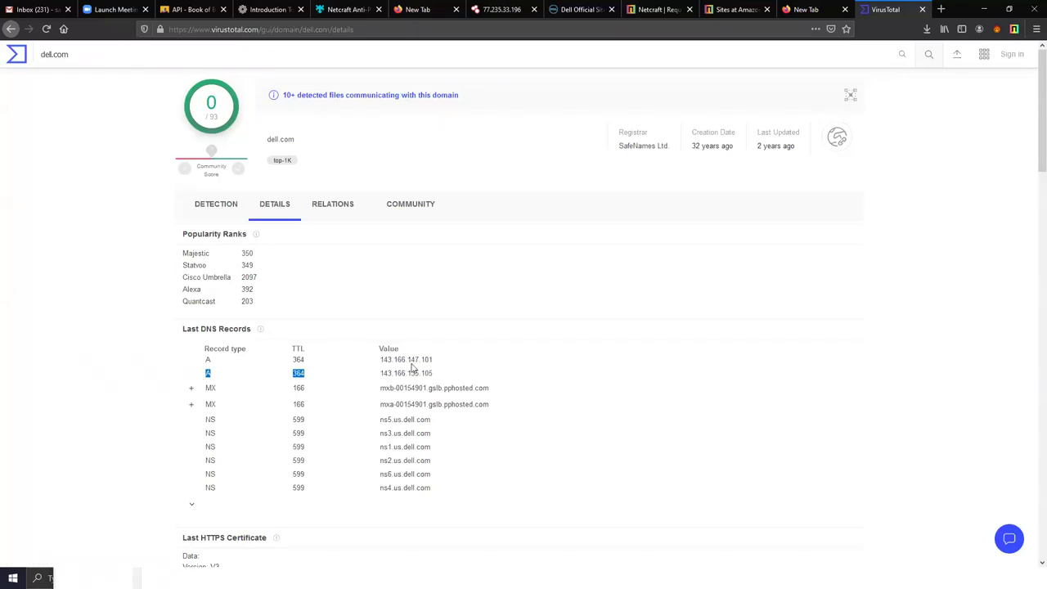
{"action": "left_click", "coordinate": [389, 361]}
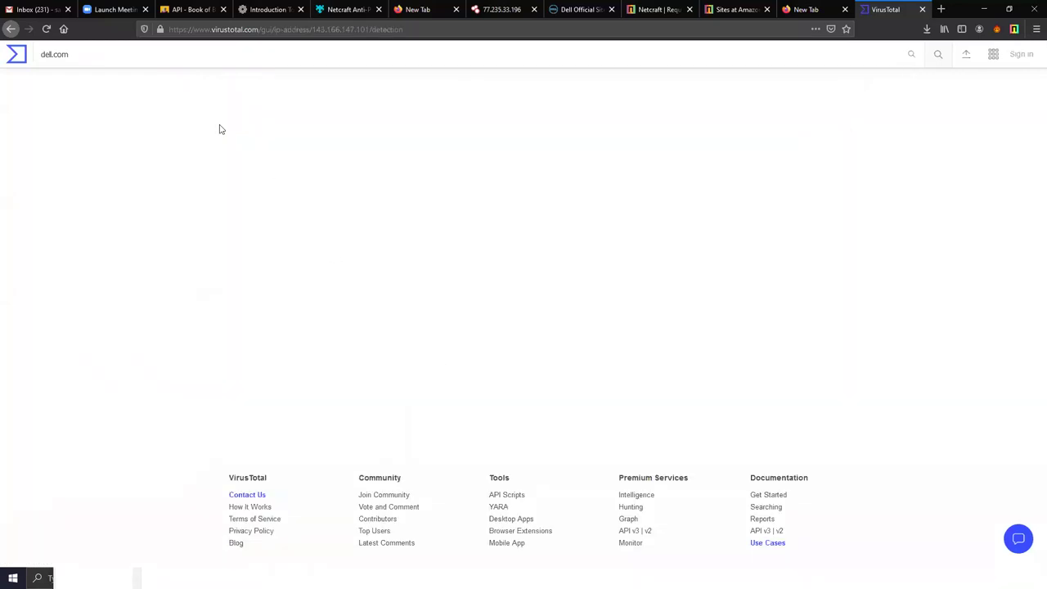
{"action": "left_click", "coordinate": [10, 28]}
{"action": "left_click_drag", "start_coordinate": [442, 375], "coordinate": [381, 364]}
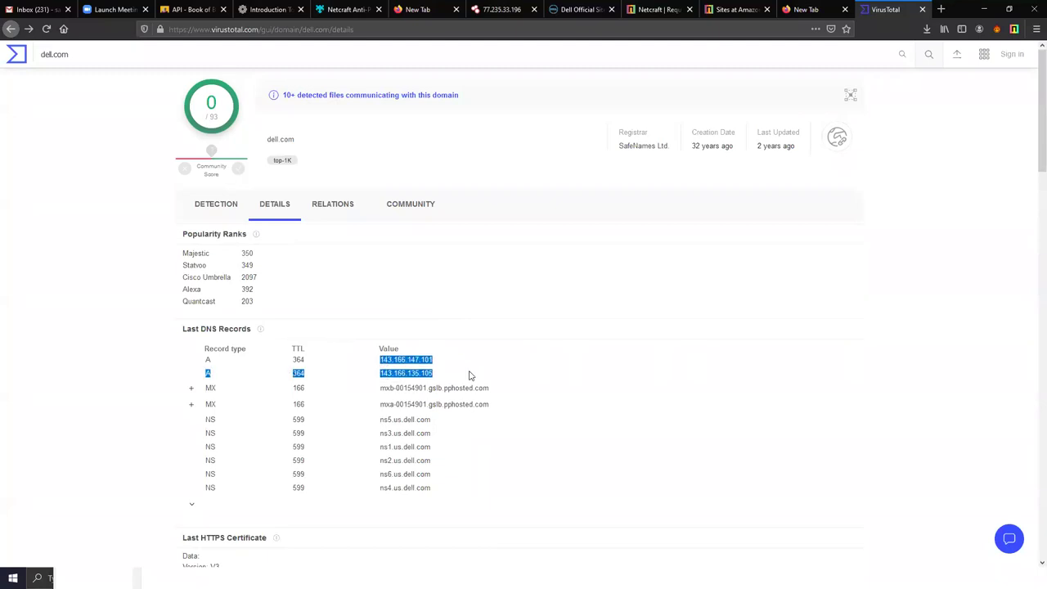
{"action": "left_click", "coordinate": [468, 375]}
{"action": "left_click_drag", "start_coordinate": [448, 361], "coordinate": [385, 366]}
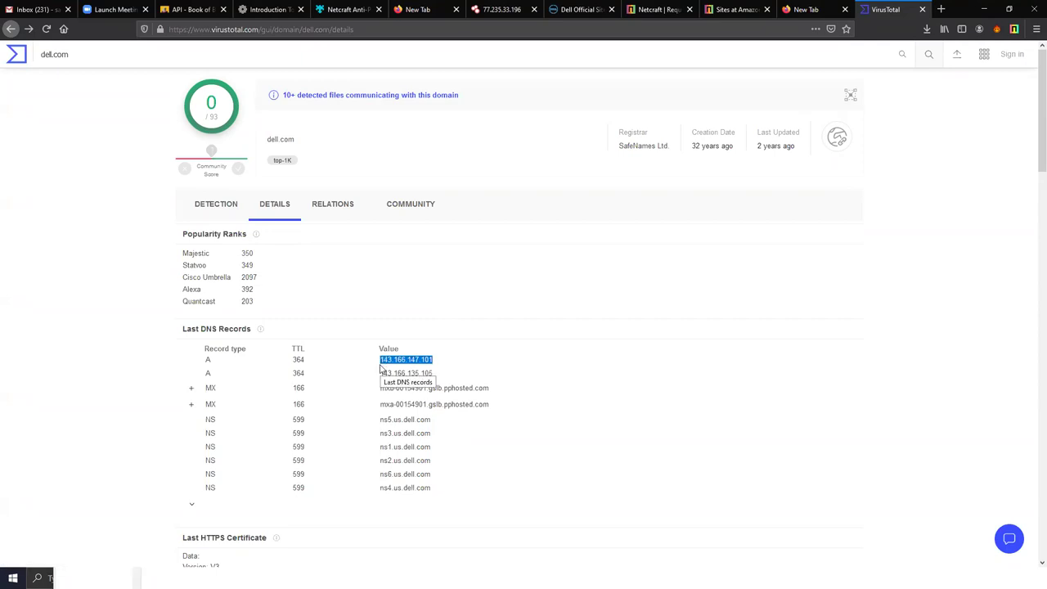
{"action": "scroll", "coordinate": [442, 367], "scroll_direction": "down", "scroll_amount": 1}
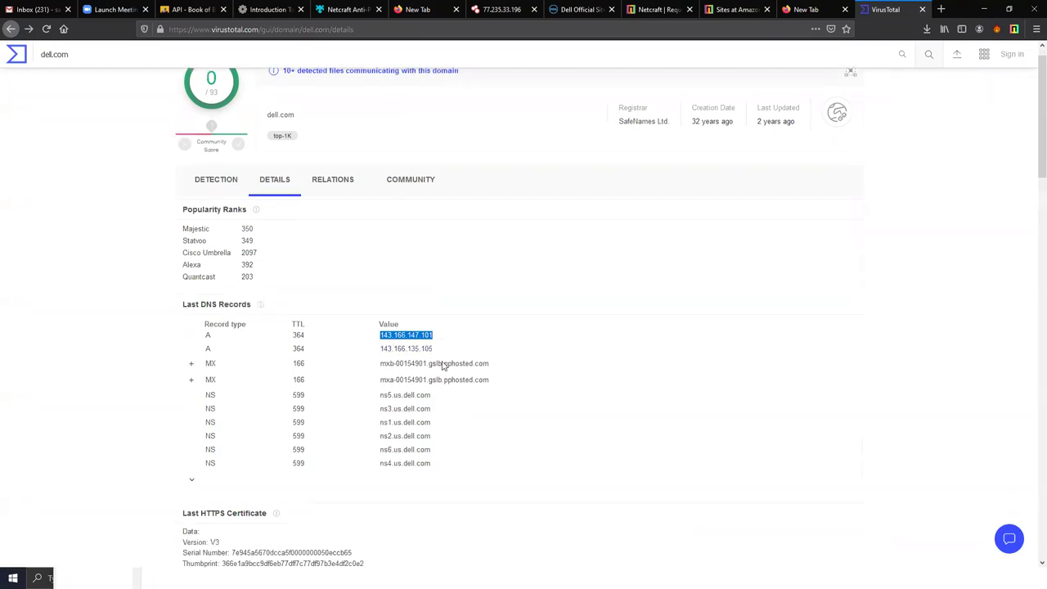
{"action": "scroll", "coordinate": [442, 366], "scroll_direction": "down", "scroll_amount": 10}
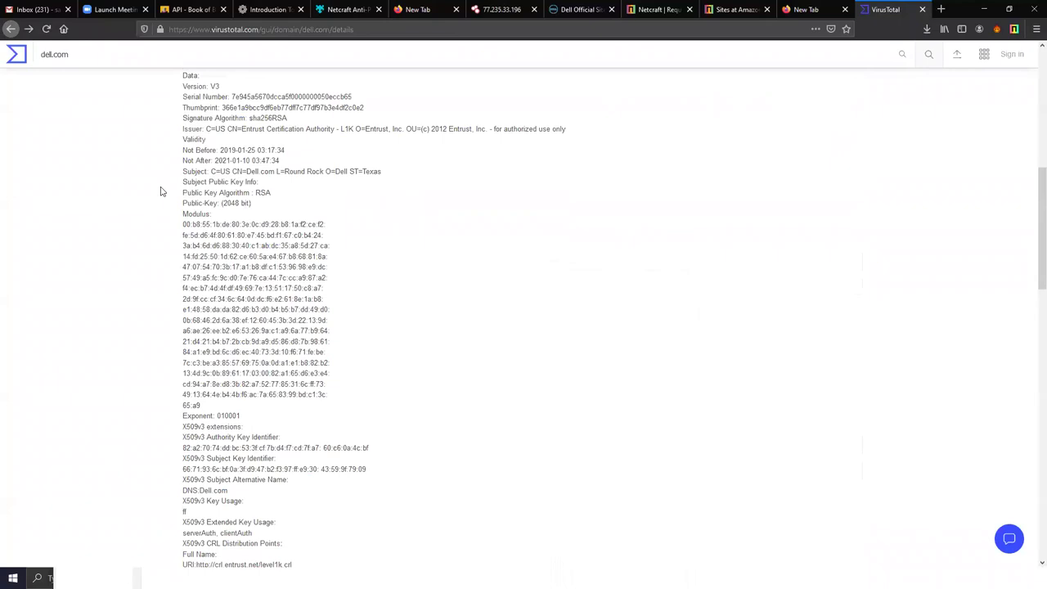
{"action": "key", "text": "ctrl+shift+Tab"}
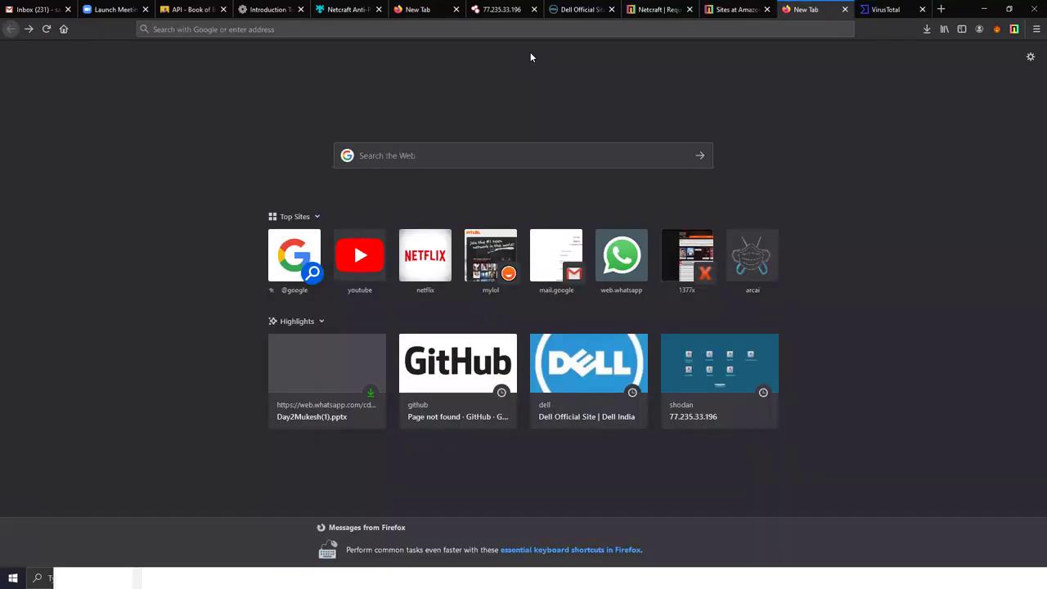
- In Zenmap, replace dell.com with the pasted IP and run nmap -Pn 143.166.147.101
{"action": "key", "text": "ctrl+3"}
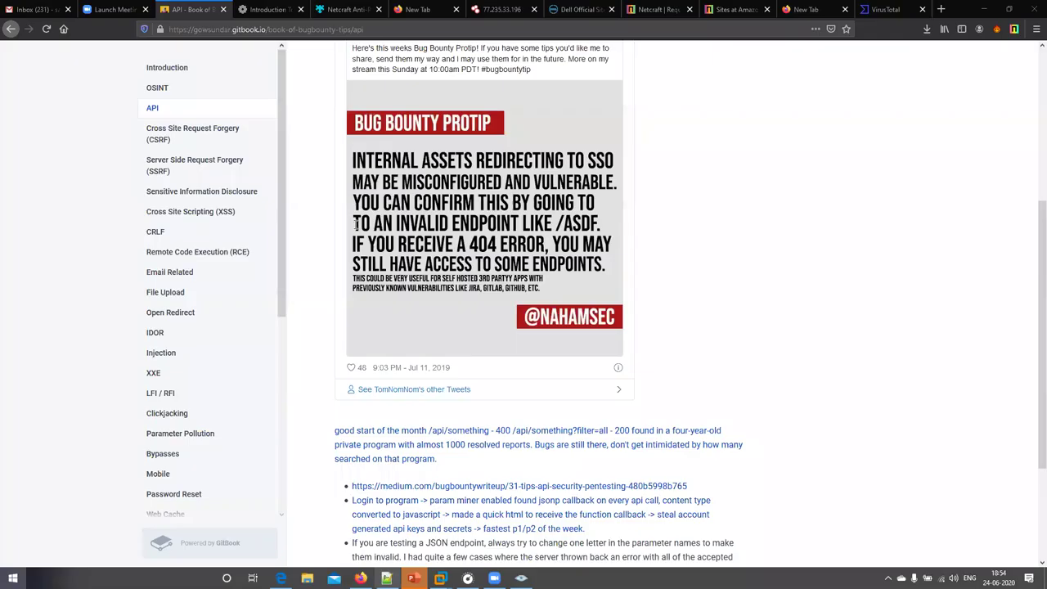
{"action": "key", "text": "alt+Tab"}
{"action": "left_click_drag", "start_coordinate": [155, 173], "coordinate": [130, 174]}
{"action": "key", "text": "ctrl+v"}
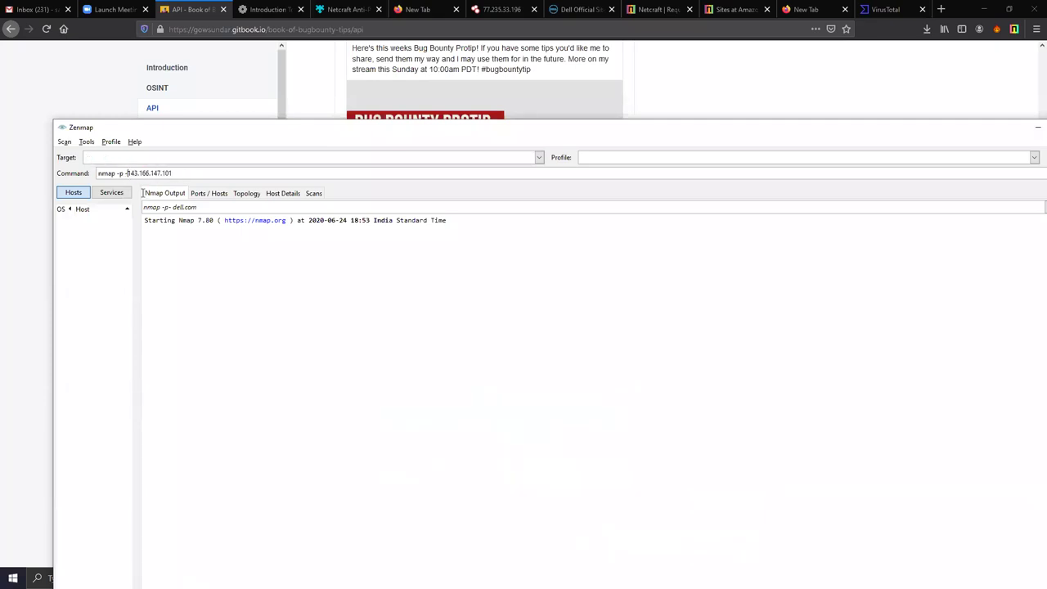
{"action": "key", "text": "BackSpace"}
{"action": "key", "text": "BackSpace"}
{"action": "key", "text": "BackSpace"}
{"action": "type", "text": "Pn"}
{"action": "key", "text": "Return"}
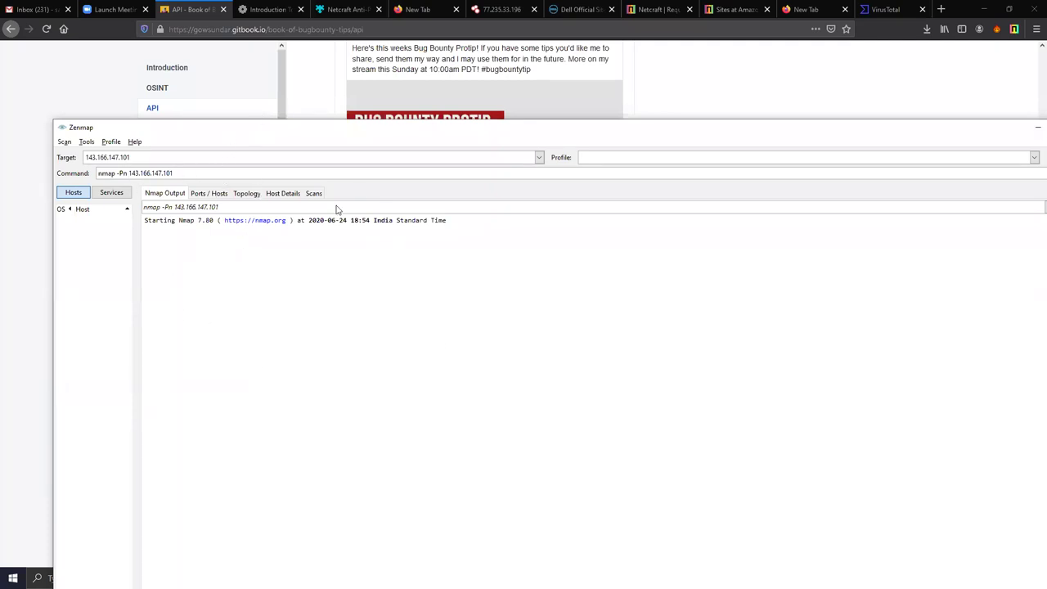
- Return to VirusTotal's dell.com DNS records and select both A record IP addresses
{"action": "left_click_drag", "start_coordinate": [171, 174], "coordinate": [135, 175]}
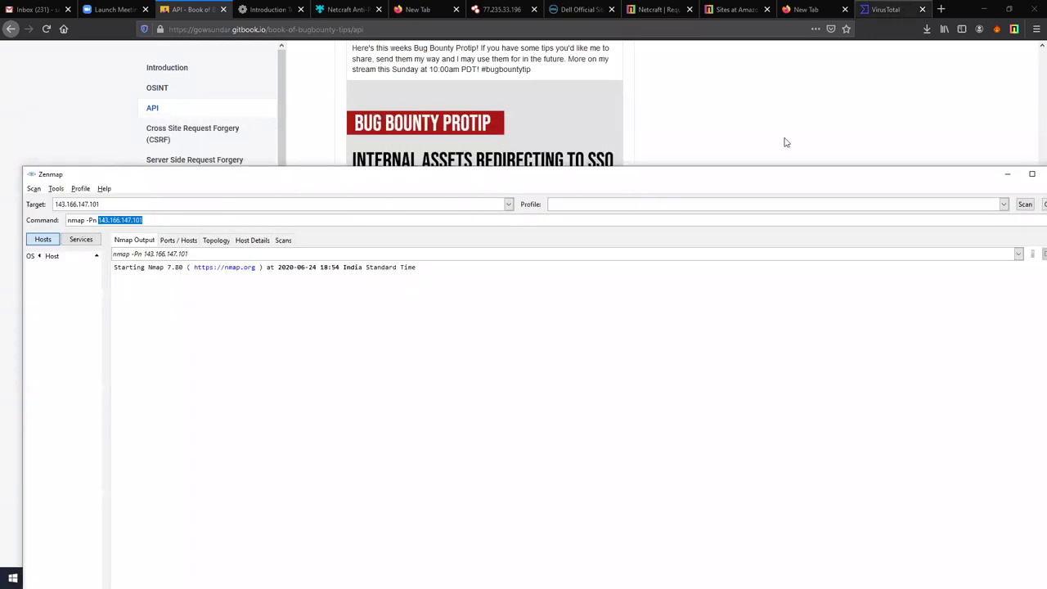
{"action": "left_click", "coordinate": [887, 9]}
{"action": "scroll", "coordinate": [257, 229], "scroll_direction": "up", "scroll_amount": 10}
{"action": "left_click", "coordinate": [451, 376]}
{"action": "left_click_drag", "start_coordinate": [407, 375], "coordinate": [378, 360]}
{"action": "left_click", "coordinate": [454, 401]}
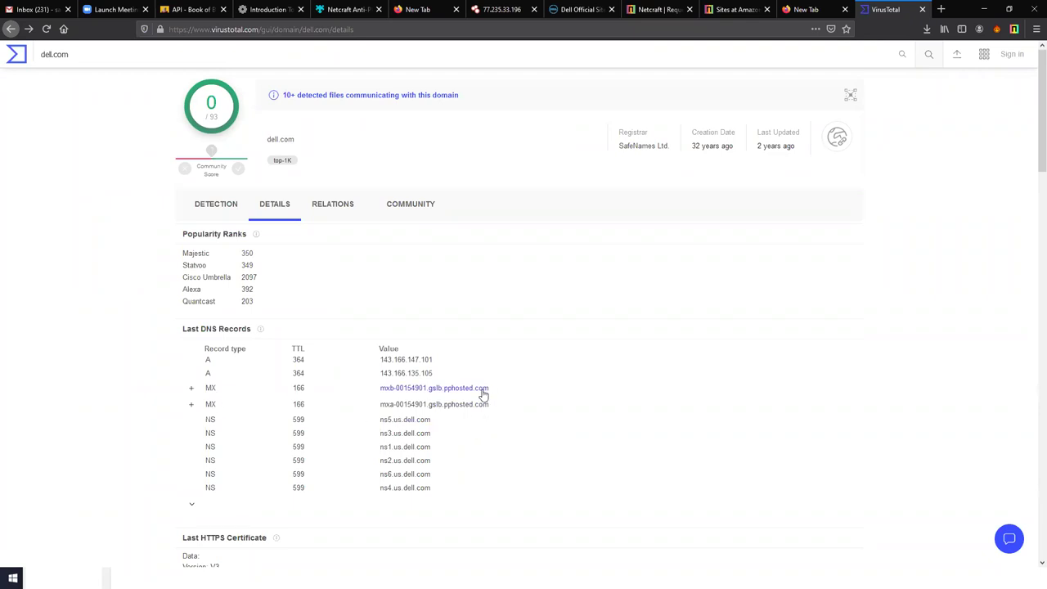
- Open the MX host mxb-00154901.gslb.pphosted.com report and paste gslb.pphosted.com into a new tab, dropping the gslb prefix
{"action": "left_click", "coordinate": [482, 389]}
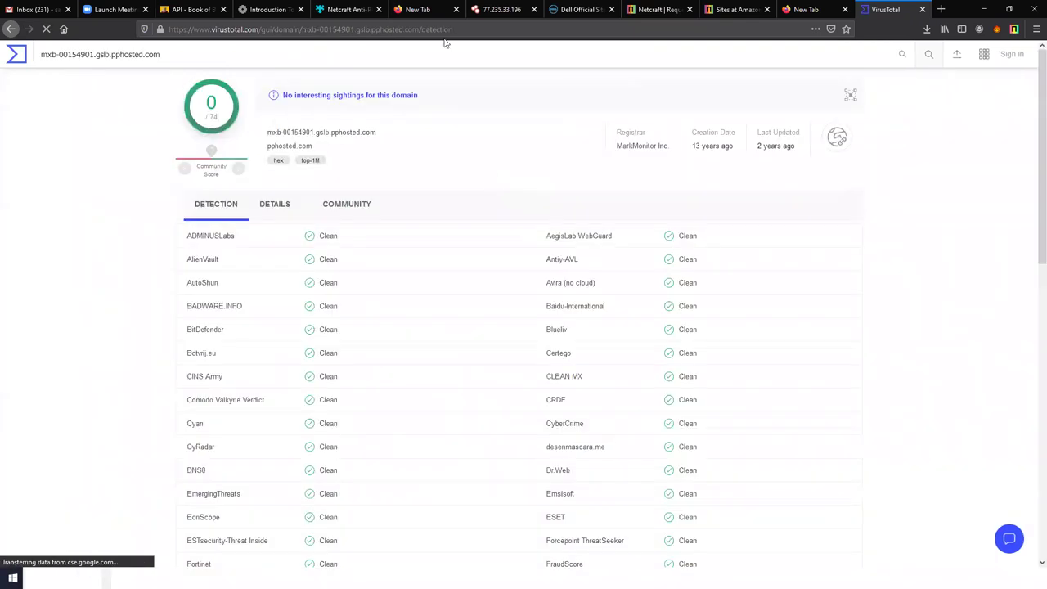
{"action": "left_click_drag", "start_coordinate": [376, 133], "coordinate": [319, 133]}
{"action": "key", "text": "ctrl+c"}
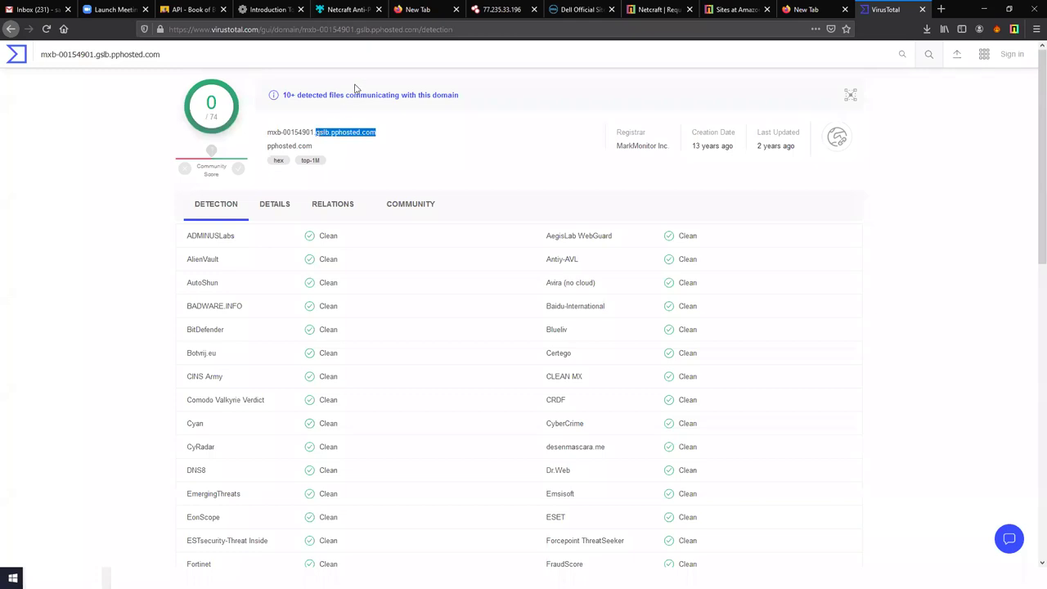
{"action": "left_click", "coordinate": [810, 9]}
{"action": "left_click", "coordinate": [401, 29]}
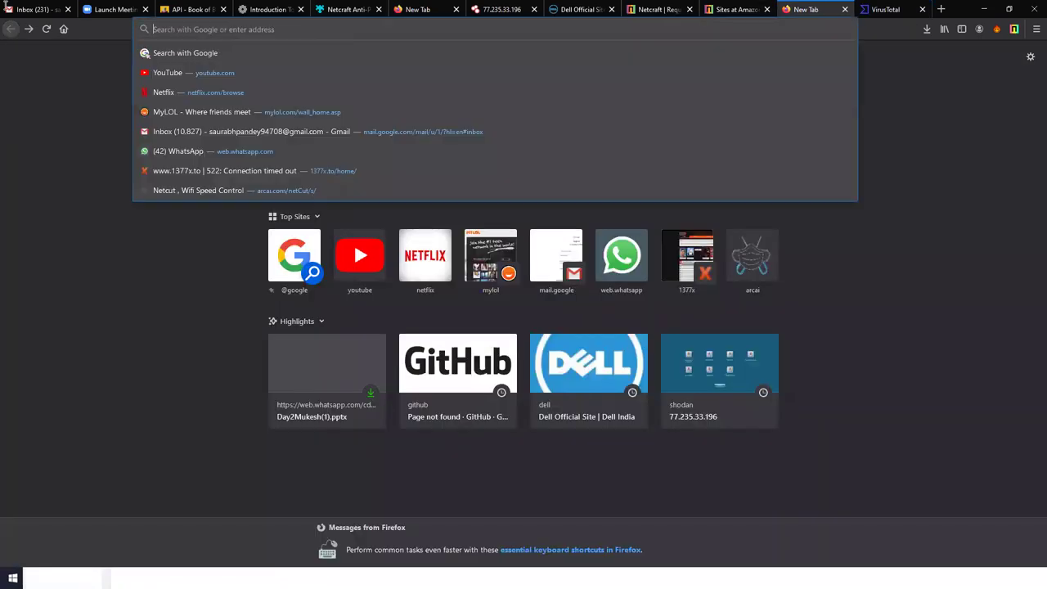
{"action": "key", "text": "ctrl+v"}
{"action": "left_click", "coordinate": [168, 30]}
{"action": "key", "text": "BackSpace"}
{"action": "key", "text": "BackSpace"}
{"action": "key", "text": "BackSpace"}
{"action": "key", "text": "BackSpace"}
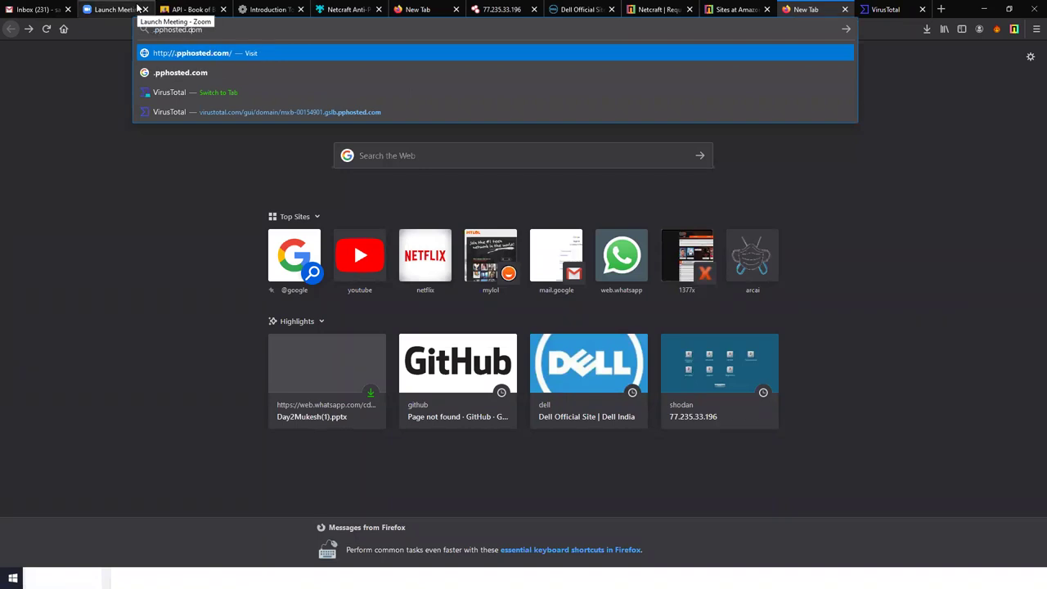
- Trim the address text down to 'pphosted' and search Google for it
{"action": "key", "text": "BackSpace"}
{"action": "key", "text": "BackSpace"}
{"action": "key", "text": "BackSpace"}
{"action": "key", "text": "BackSpace"}
{"action": "key", "text": "Home"}
{"action": "key", "text": "Delete"}
{"action": "key", "text": "Return"}
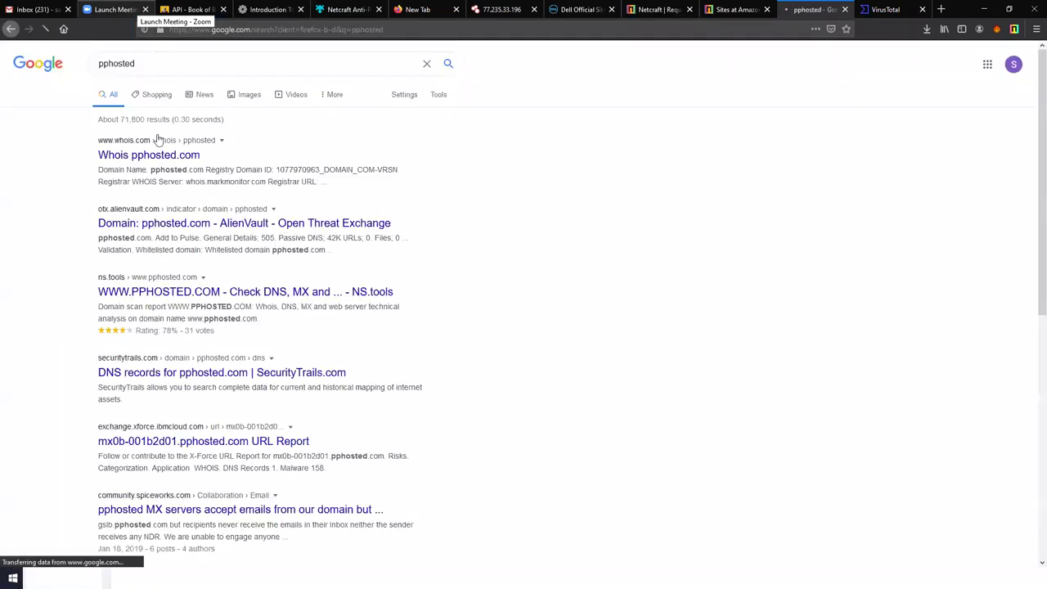
- Glance at the AlienVault result, browse the ~71,800 pphosted results, then return to VirusTotal
{"action": "left_click", "coordinate": [189, 232]}
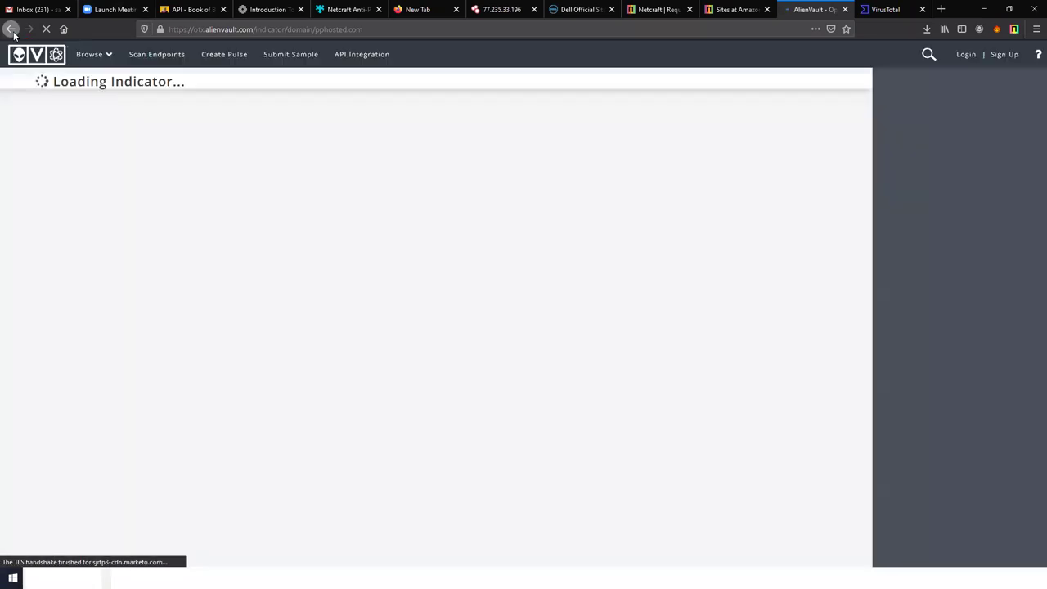
{"action": "left_click", "coordinate": [10, 29]}
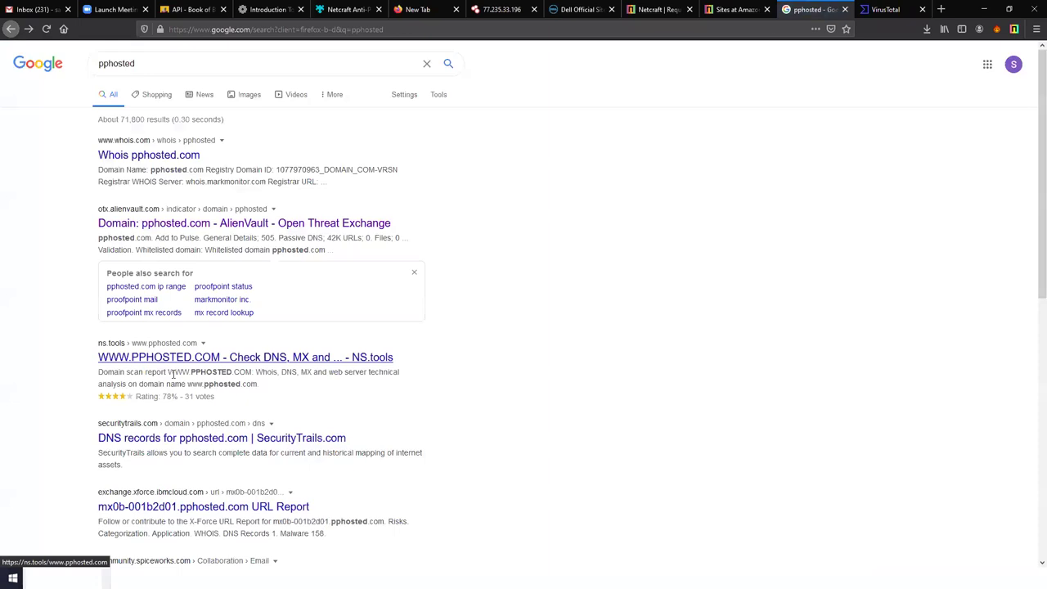
{"action": "scroll", "coordinate": [238, 160], "scroll_direction": "down", "scroll_amount": 5}
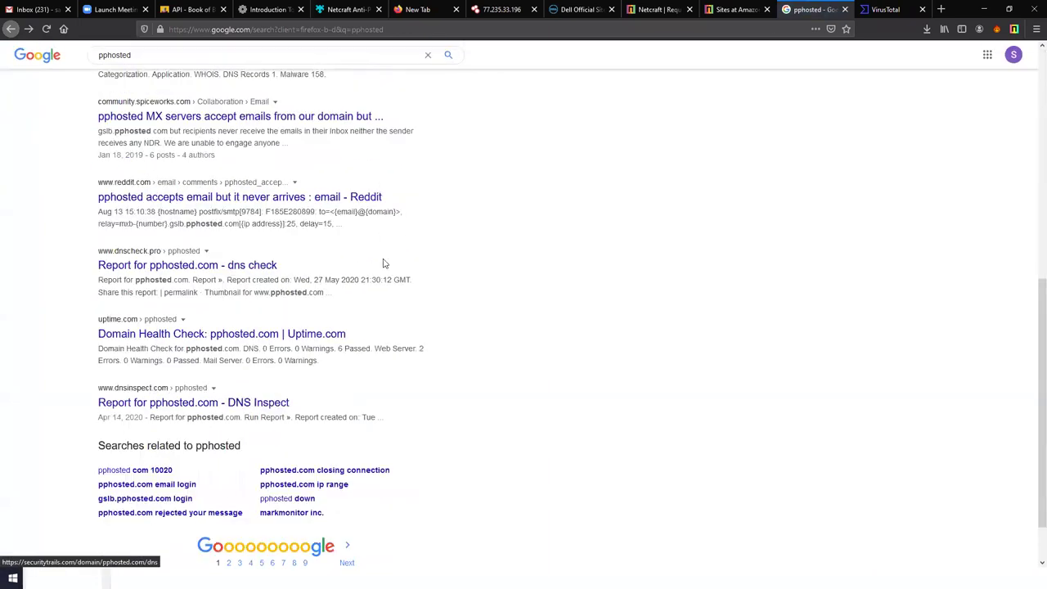
{"action": "scroll", "coordinate": [319, 221], "scroll_direction": "down", "scroll_amount": 1}
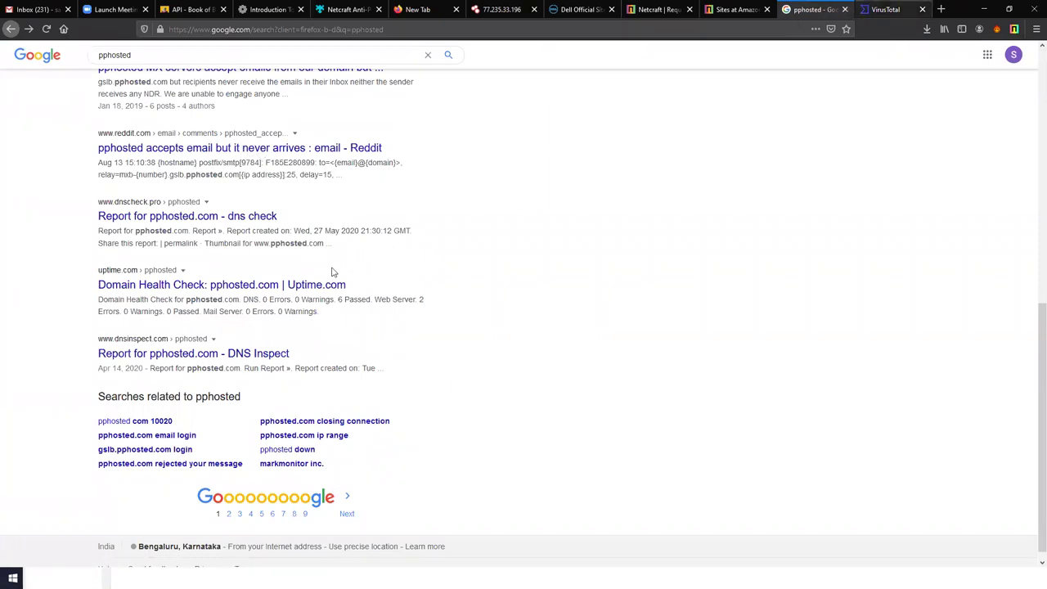
{"action": "key", "text": "ctrl+Tab"}
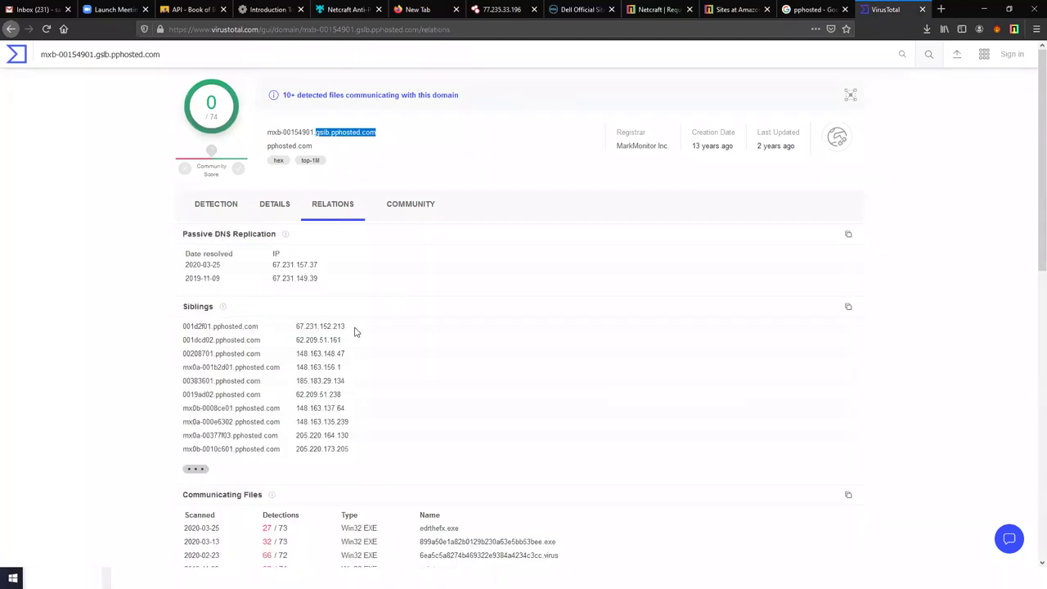
- Return to VirusTotal's dell.com details report and minimize the Zenmap scan window
{"action": "left_click", "coordinate": [368, 141]}
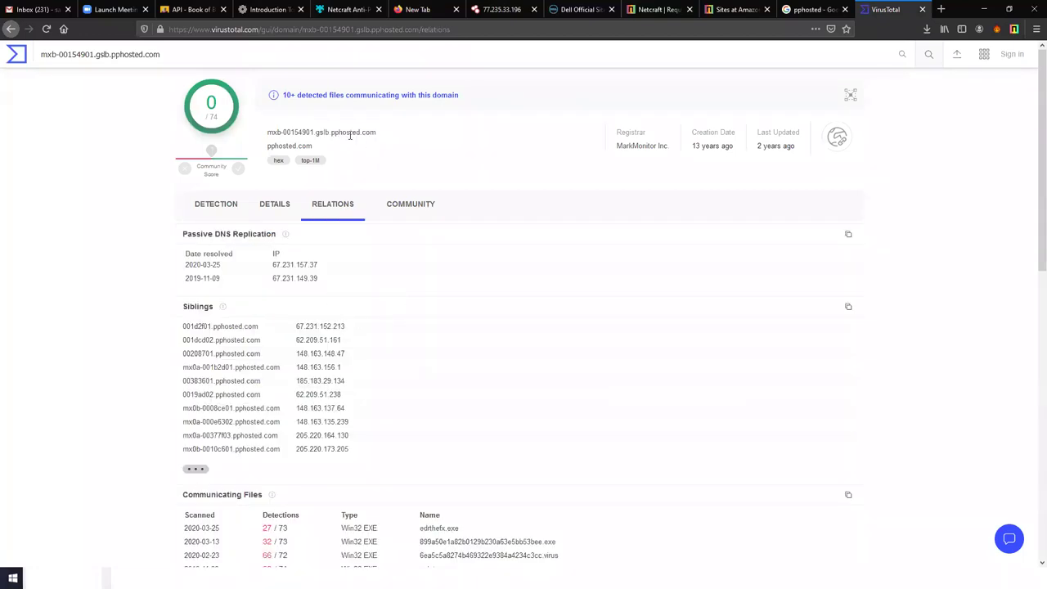
{"action": "key", "text": "alt+Left"}
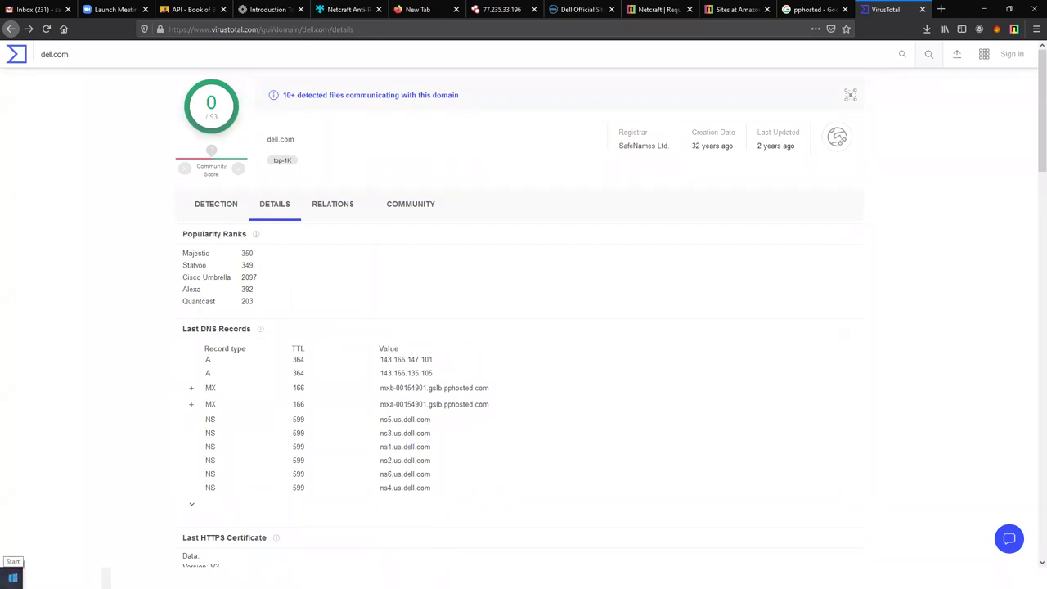
{"action": "left_click", "coordinate": [12, 578]}
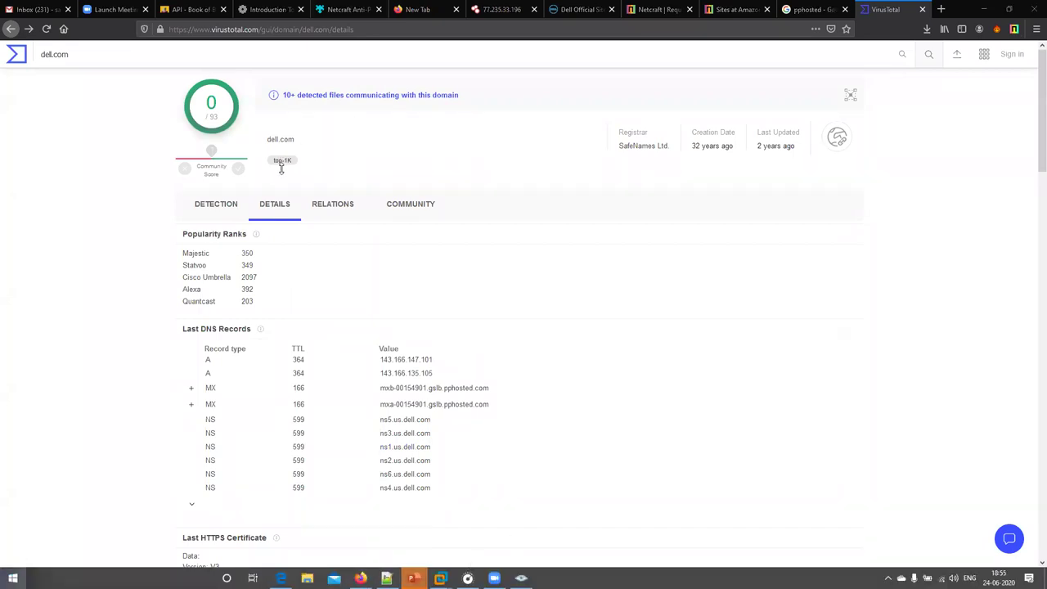
{"action": "key", "text": "alt+Tab"}
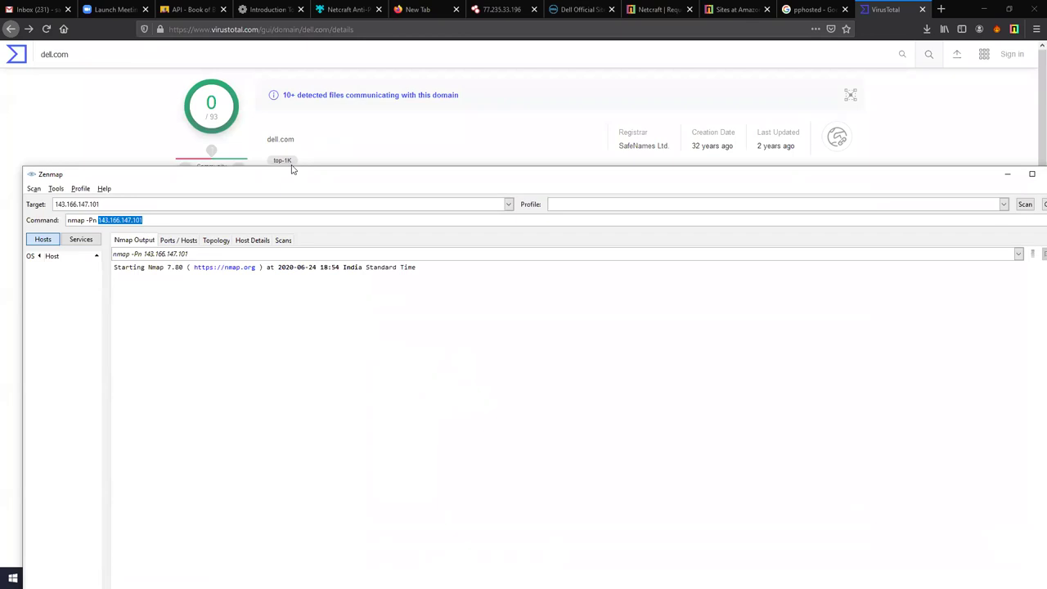
{"action": "left_click_drag", "start_coordinate": [292, 169], "coordinate": [312, 90]}
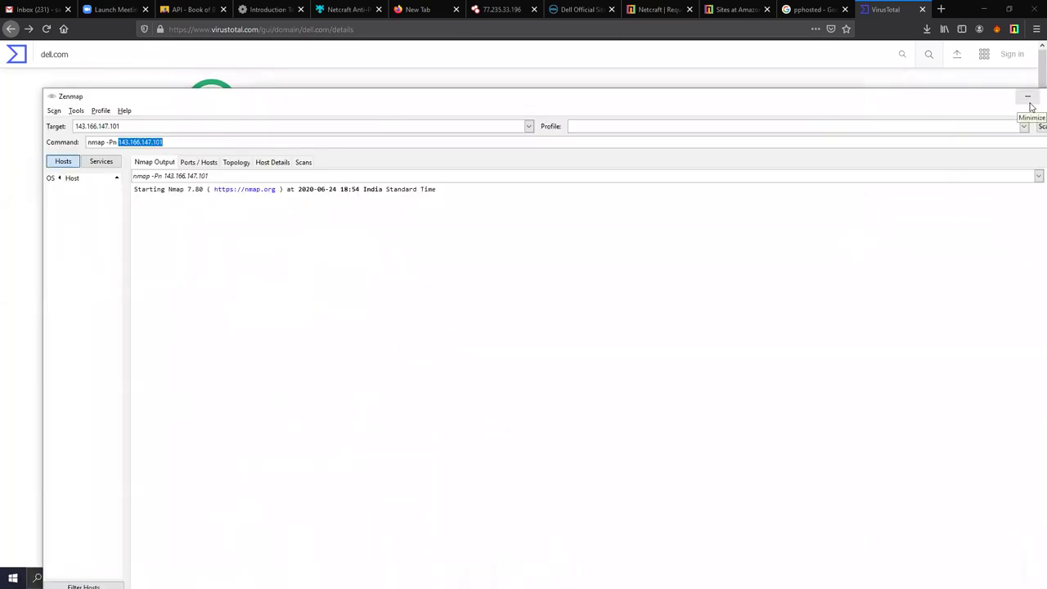
{"action": "left_click", "coordinate": [1028, 95]}
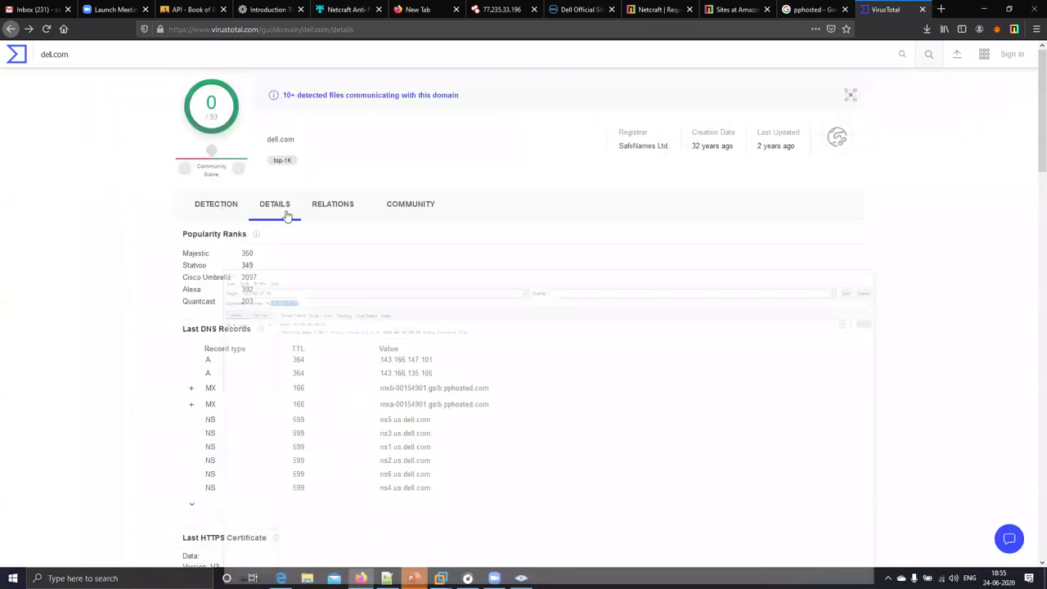
- Browse dell.com's relations, community comments and subdomains graph, then come back to relations
{"action": "left_click", "coordinate": [419, 218]}
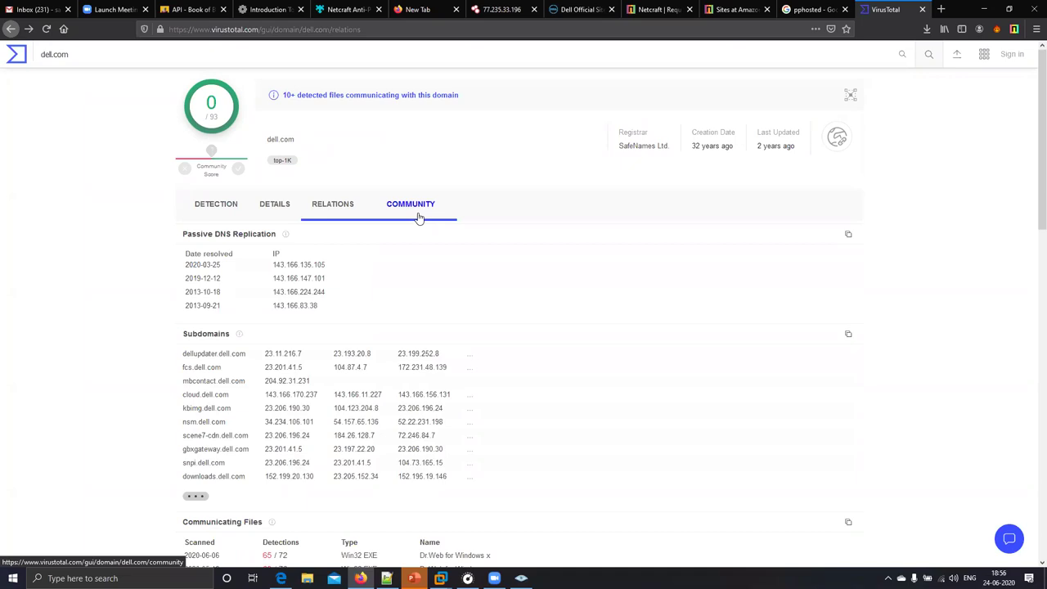
{"action": "left_click", "coordinate": [339, 205]}
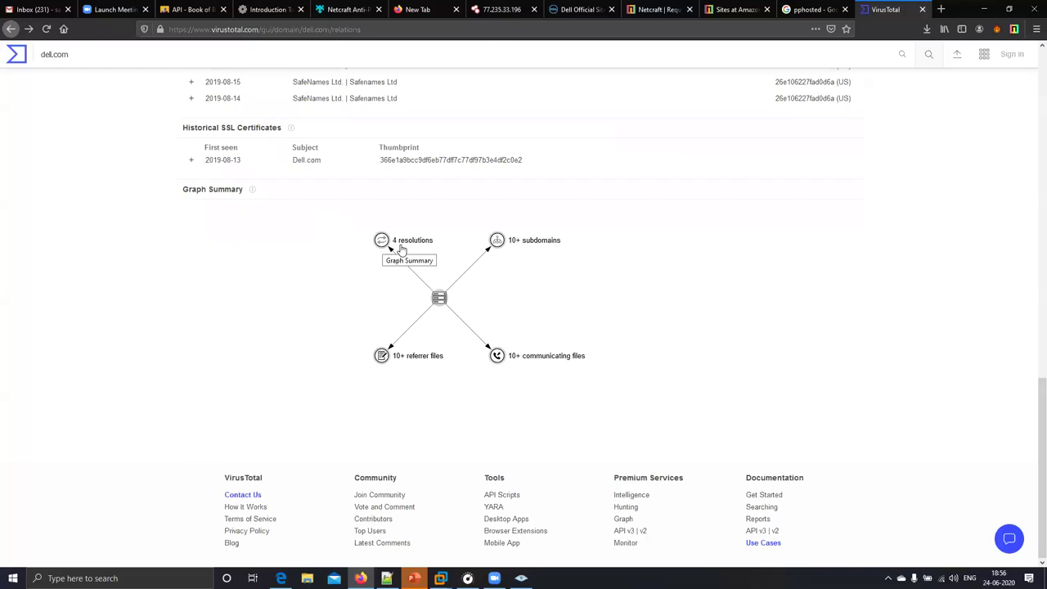
{"action": "left_click", "coordinate": [503, 242]}
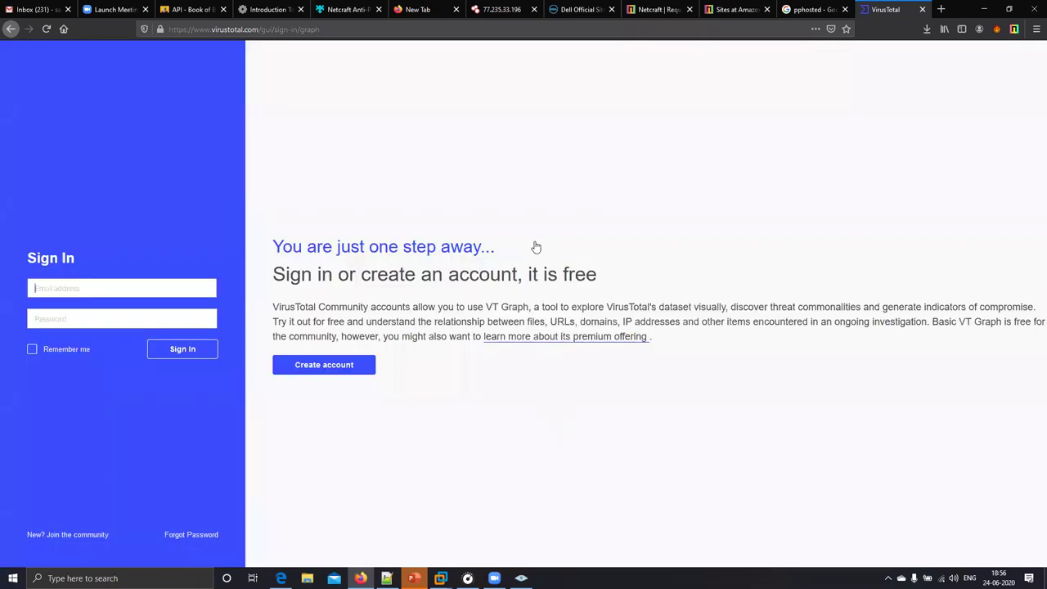
{"action": "key", "text": "alt+Left"}
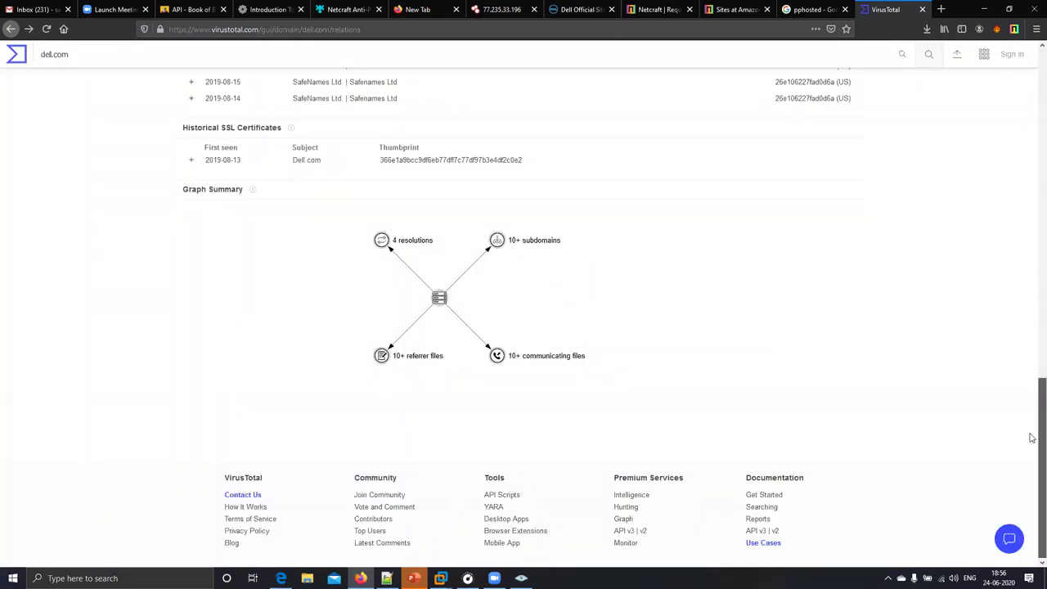
{"action": "scroll", "coordinate": [1033, 439], "scroll_direction": "up", "scroll_amount": 1}
{"action": "scroll", "coordinate": [1033, 439], "scroll_direction": "up", "scroll_amount": 1}
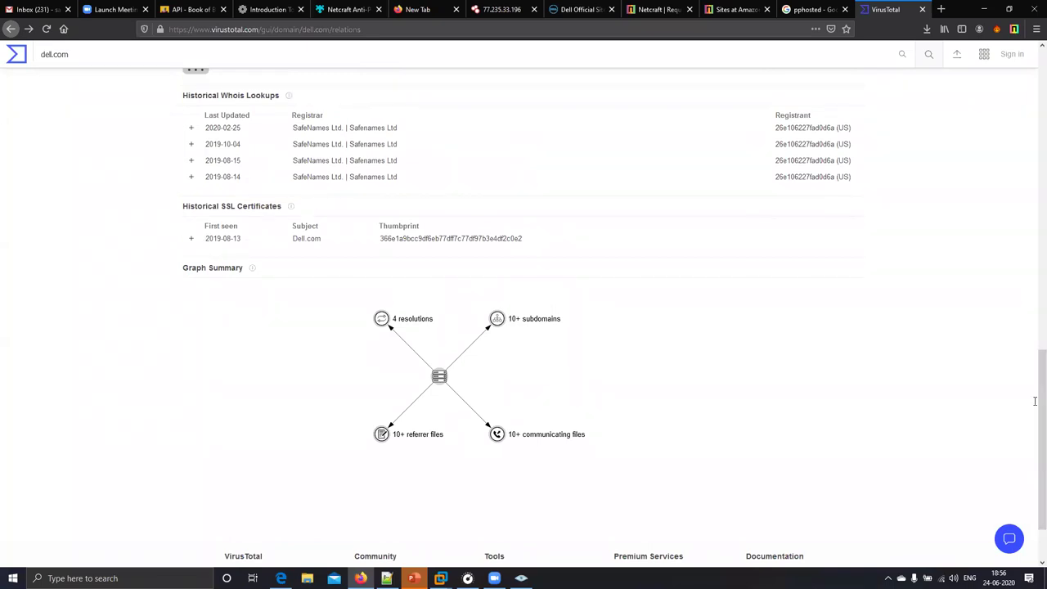
{"action": "scroll", "coordinate": [253, 234], "scroll_direction": "up", "scroll_amount": 2}
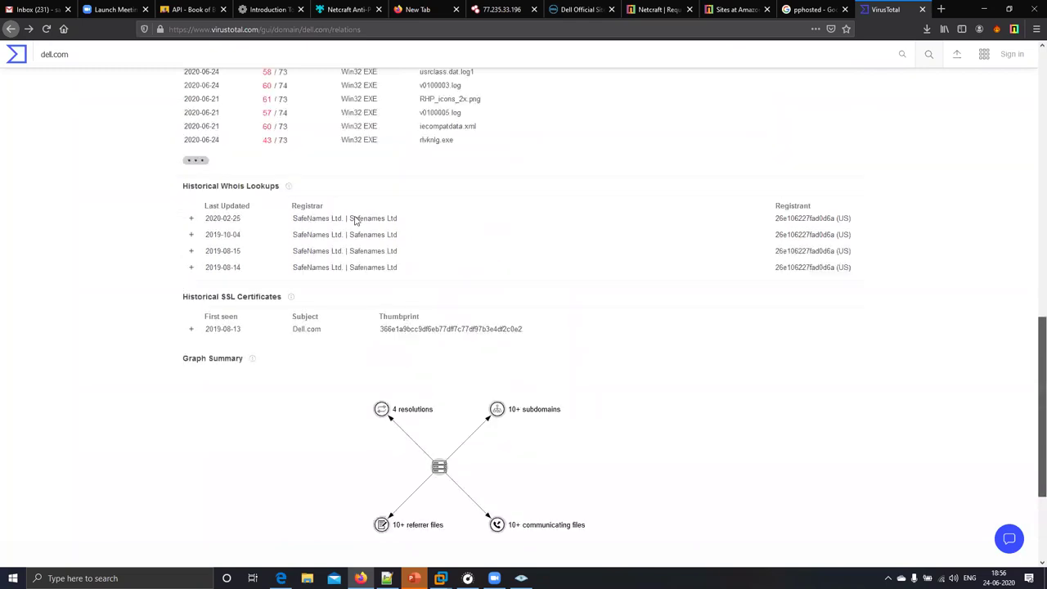
- Highlight the Whois registrars and the latest passive DNS resolution, then go back to details
{"action": "triple_click", "coordinate": [402, 225]}
{"action": "left_click", "coordinate": [423, 283]}
{"action": "left_click_drag", "start_coordinate": [423, 283], "coordinate": [360, 279]}
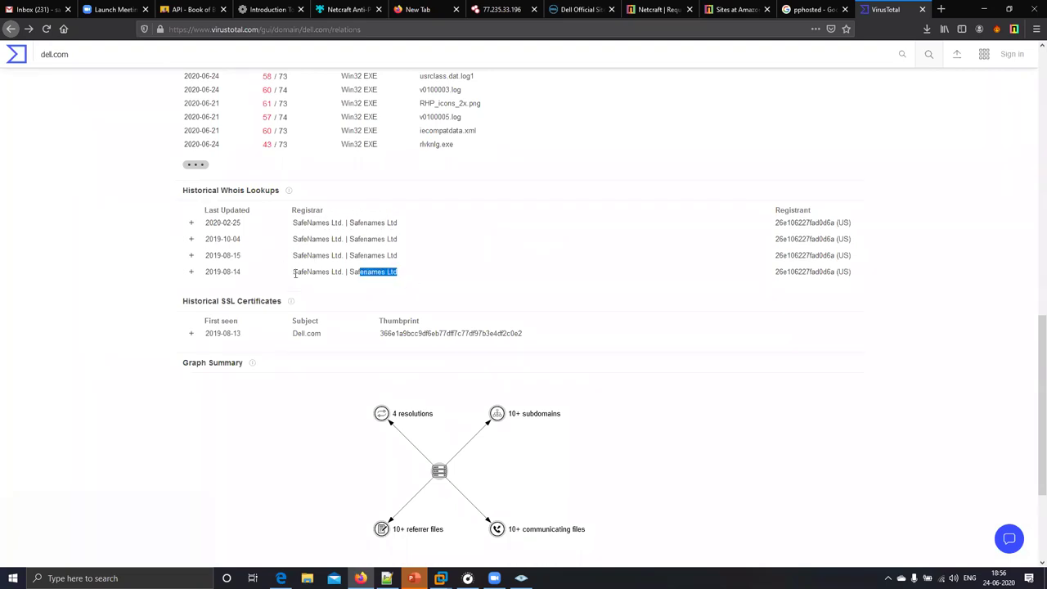
{"action": "left_click_drag", "start_coordinate": [309, 255], "coordinate": [398, 256]}
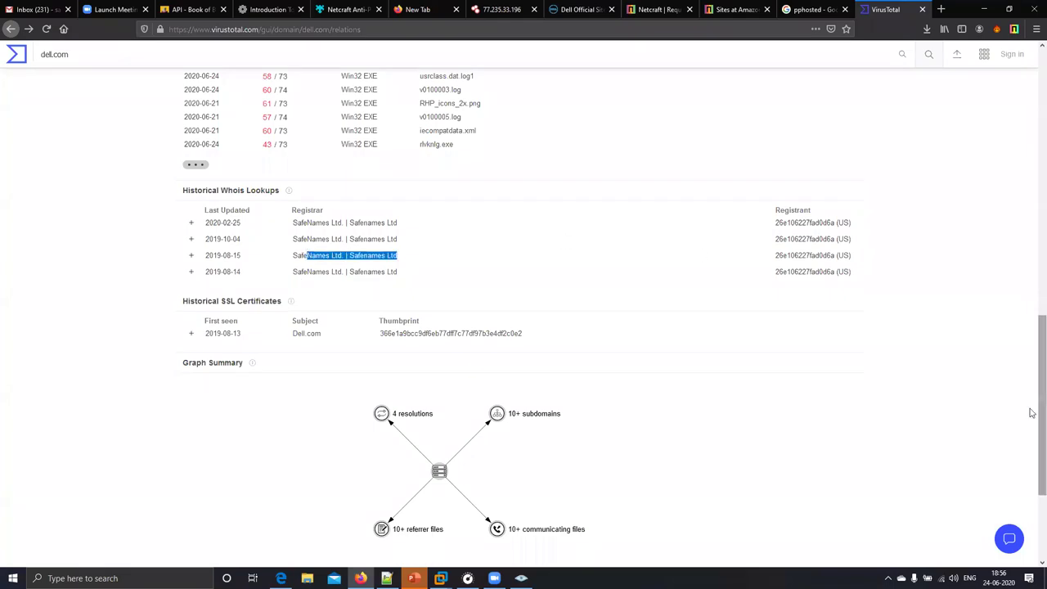
{"action": "scroll", "coordinate": [1032, 360], "scroll_direction": "up", "scroll_amount": 4}
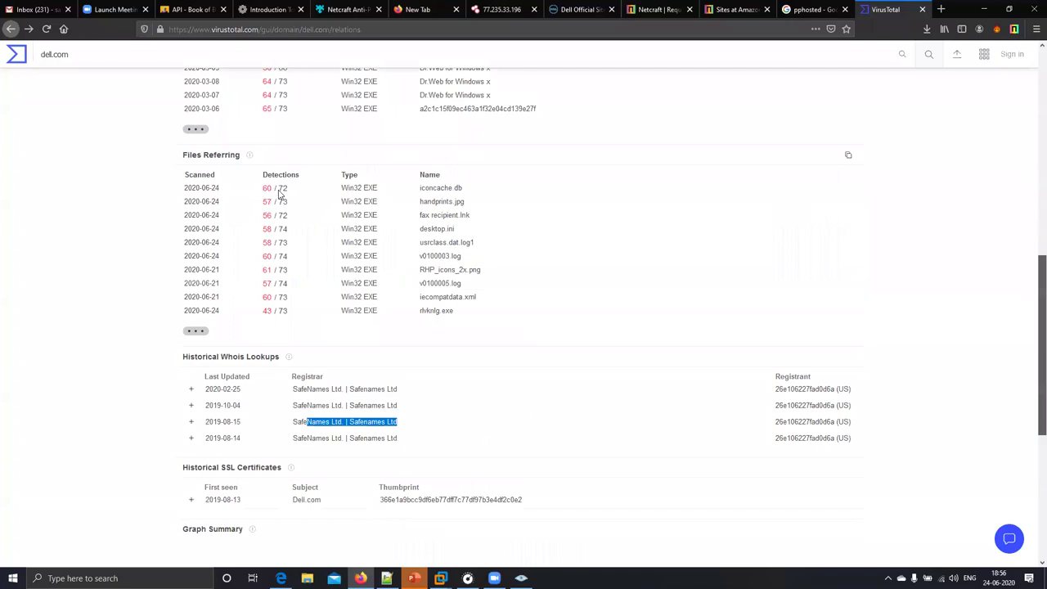
{"action": "scroll", "coordinate": [303, 180], "scroll_direction": "up", "scroll_amount": 8}
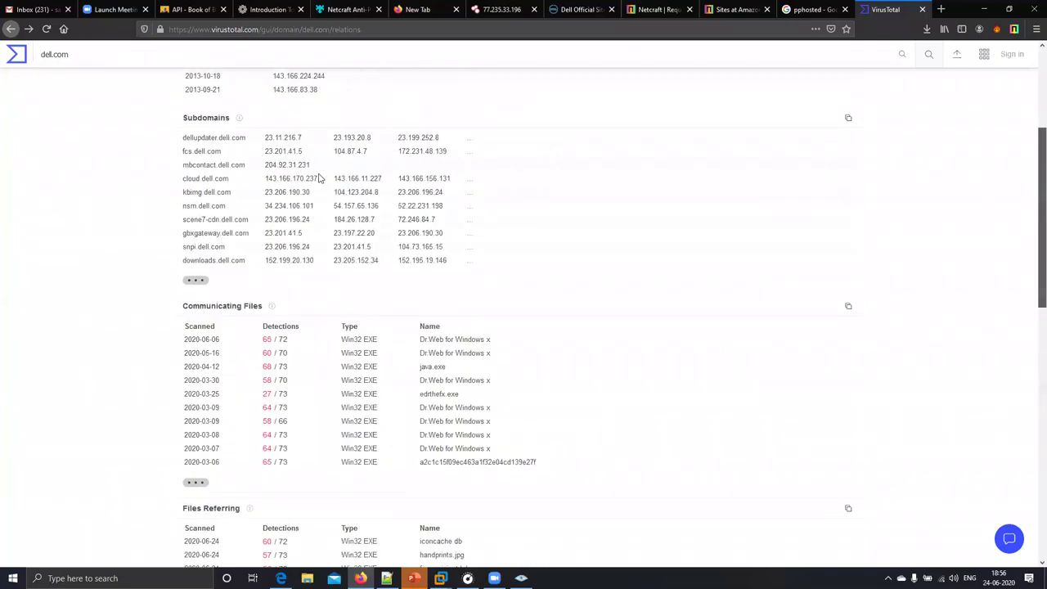
{"action": "scroll", "coordinate": [319, 177], "scroll_direction": "up", "scroll_amount": 3}
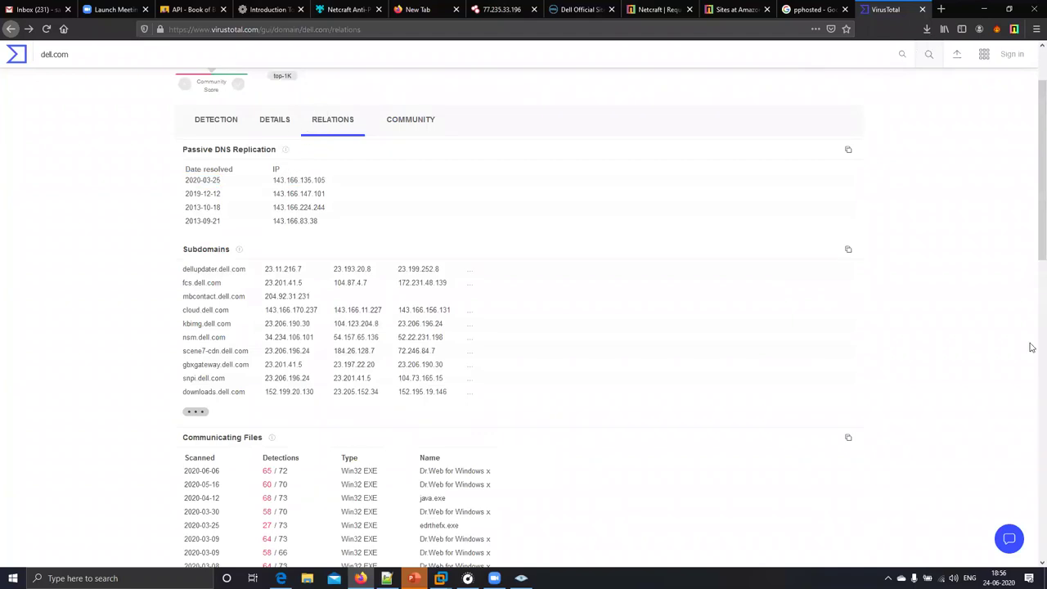
{"action": "left_click_drag", "start_coordinate": [472, 124], "coordinate": [170, 207]}
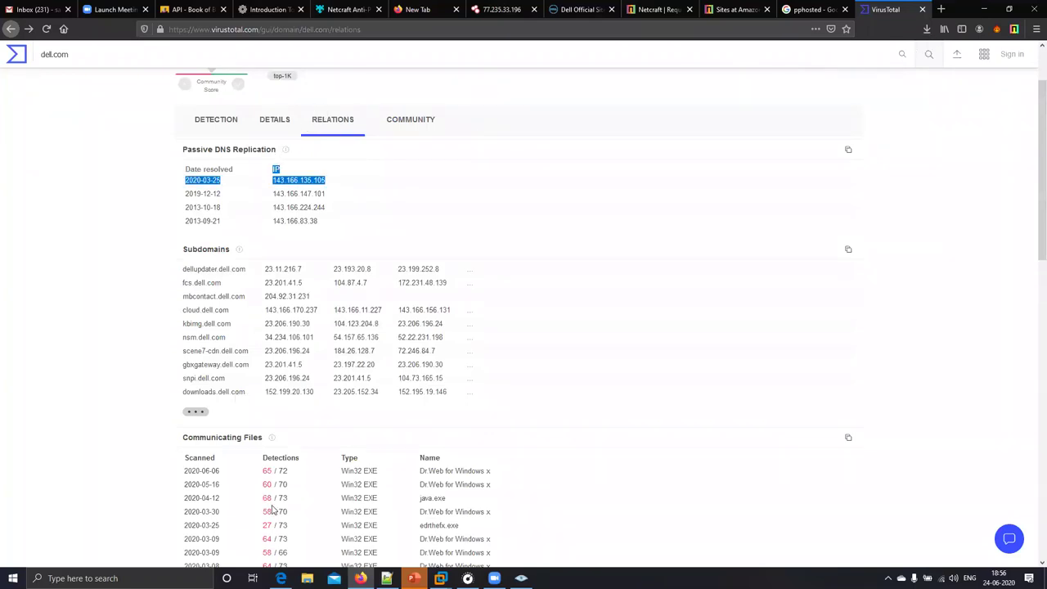
{"action": "key", "text": "alt+Left"}
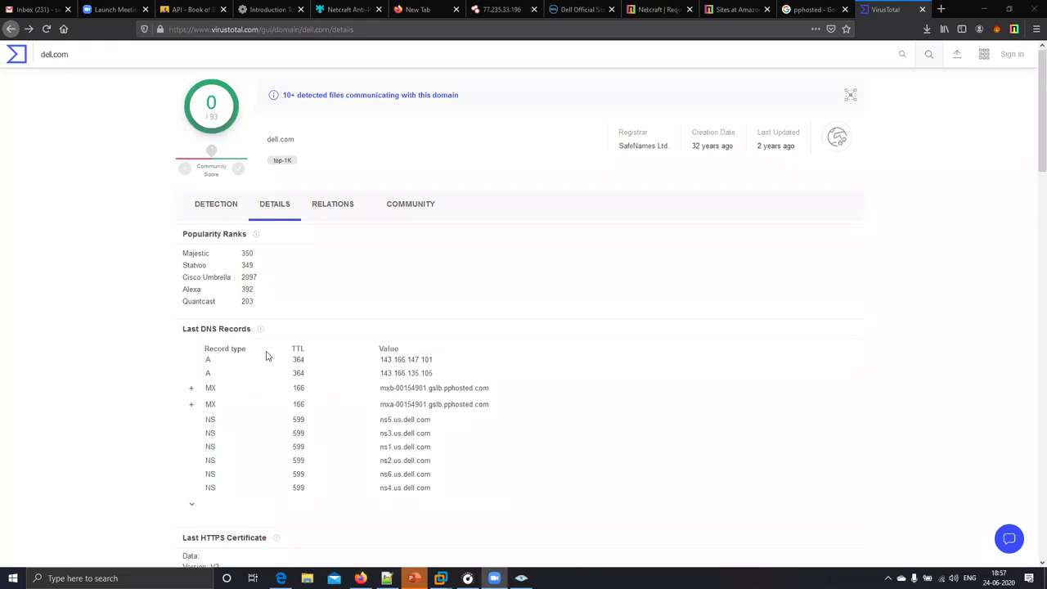
- Open the full relationship graph from the graph summary, then return to dell.com's relations
{"action": "scroll", "coordinate": [477, 350], "scroll_direction": "down", "scroll_amount": 5}
{"action": "scroll", "coordinate": [360, 226], "scroll_direction": "down", "scroll_amount": 10}
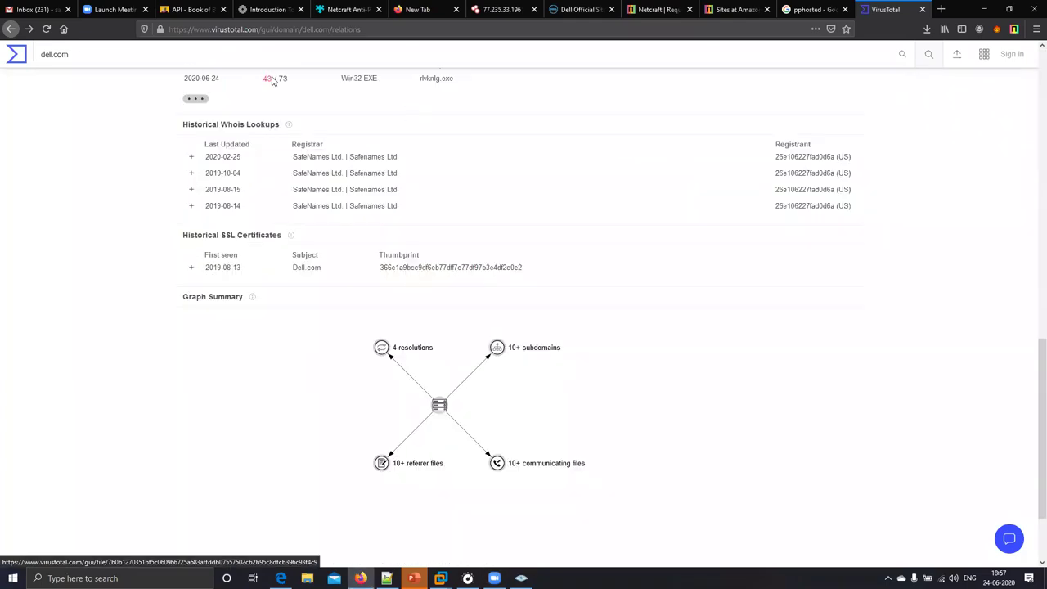
{"action": "scroll", "coordinate": [273, 79], "scroll_direction": "down", "scroll_amount": 2}
{"action": "left_click_drag", "start_coordinate": [399, 98], "coordinate": [290, 97]}
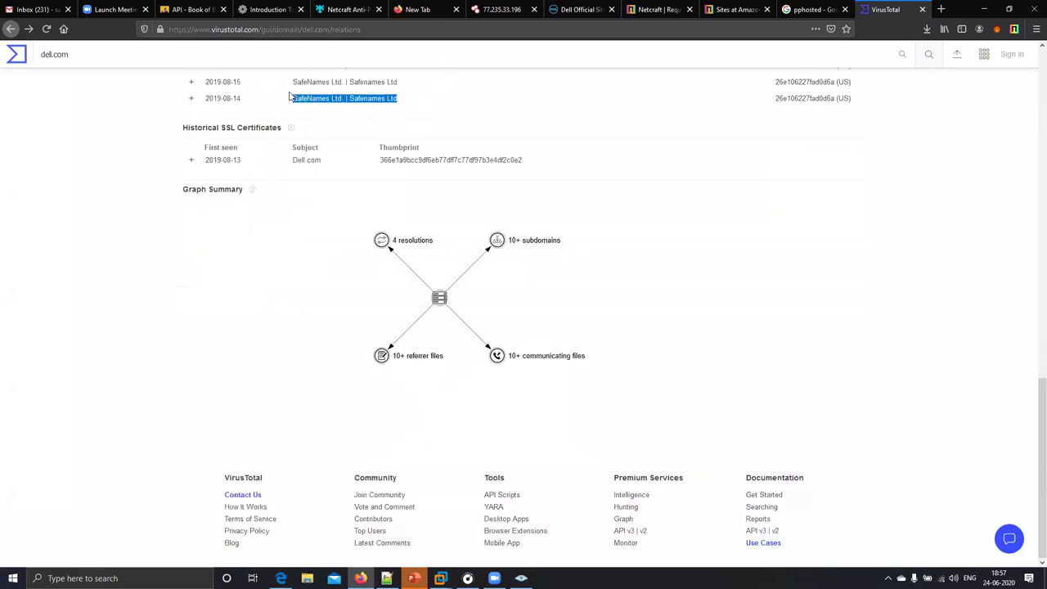
{"action": "left_click", "coordinate": [452, 283]}
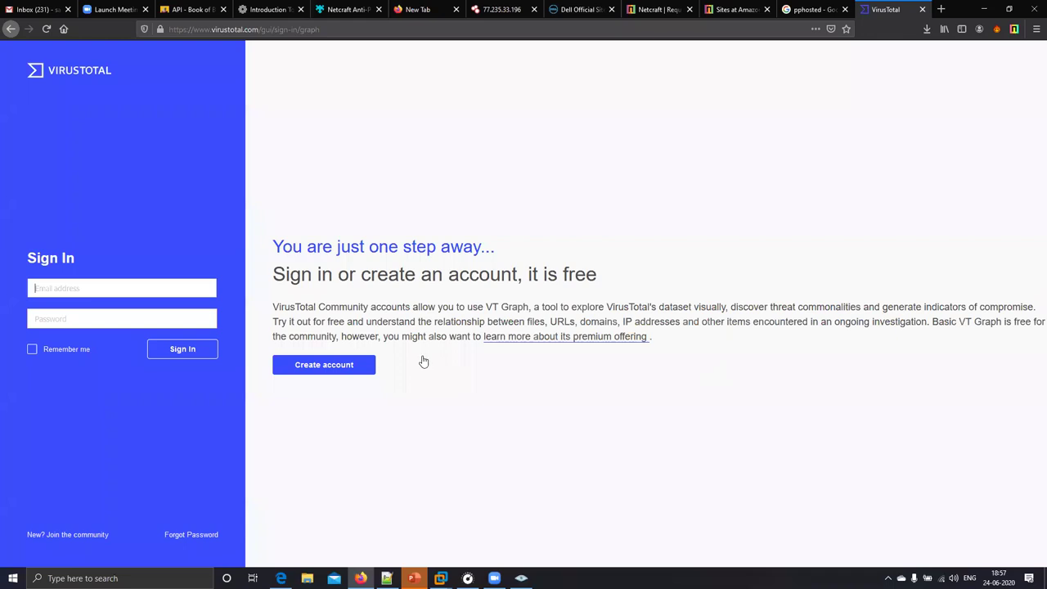
{"action": "key", "text": "alt+Left"}
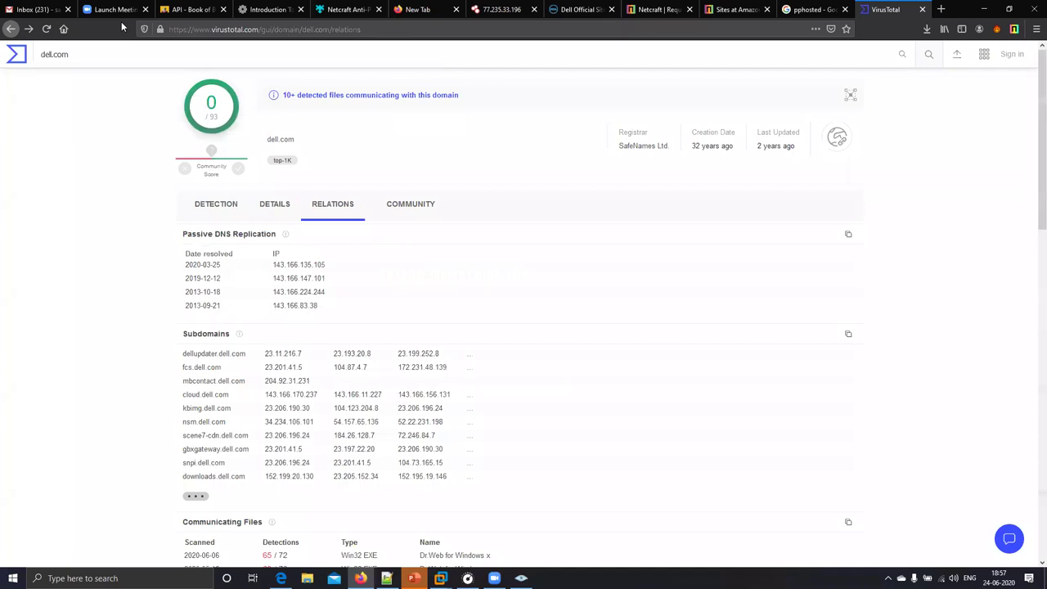
- Search 'google hacking database', open the Exploit-DB result and highlight the first six dorks
{"action": "key", "text": "ctrl+l"}
{"action": "type", "text": "g"}
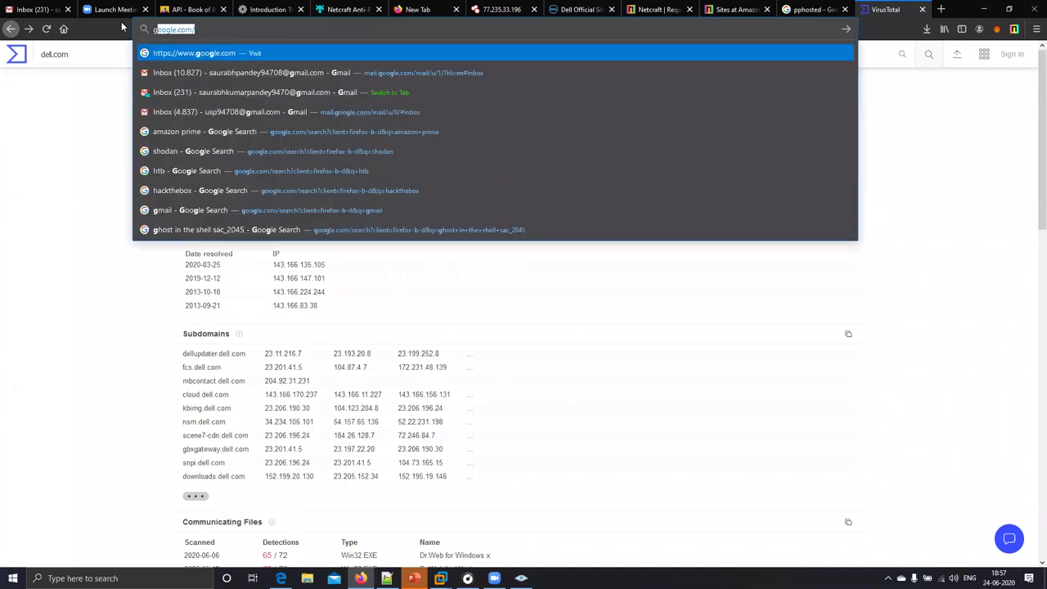
{"action": "type", "text": "oogle hac"}
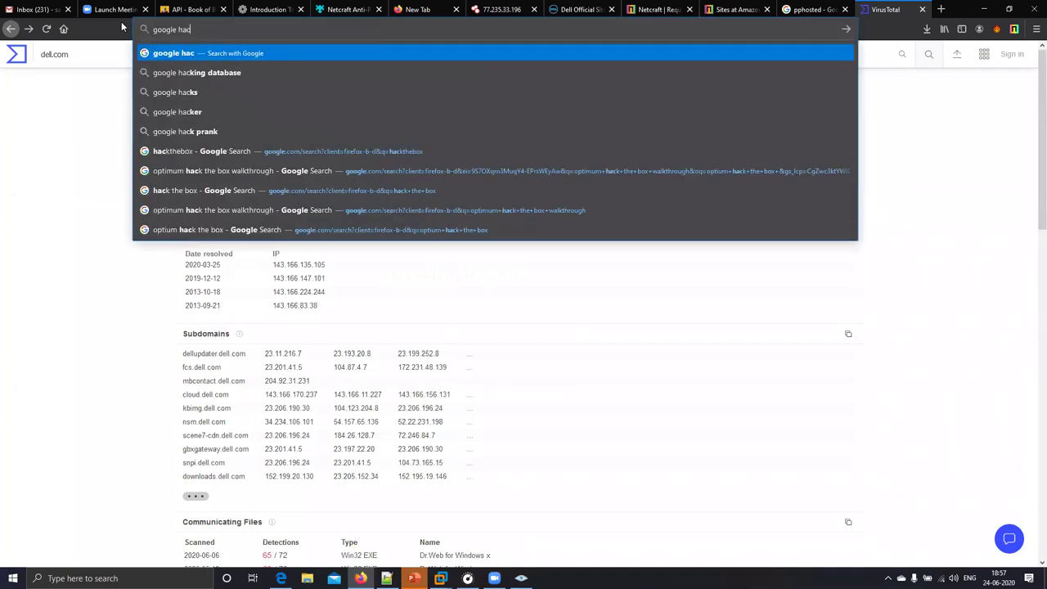
{"action": "type", "text": "king d"}
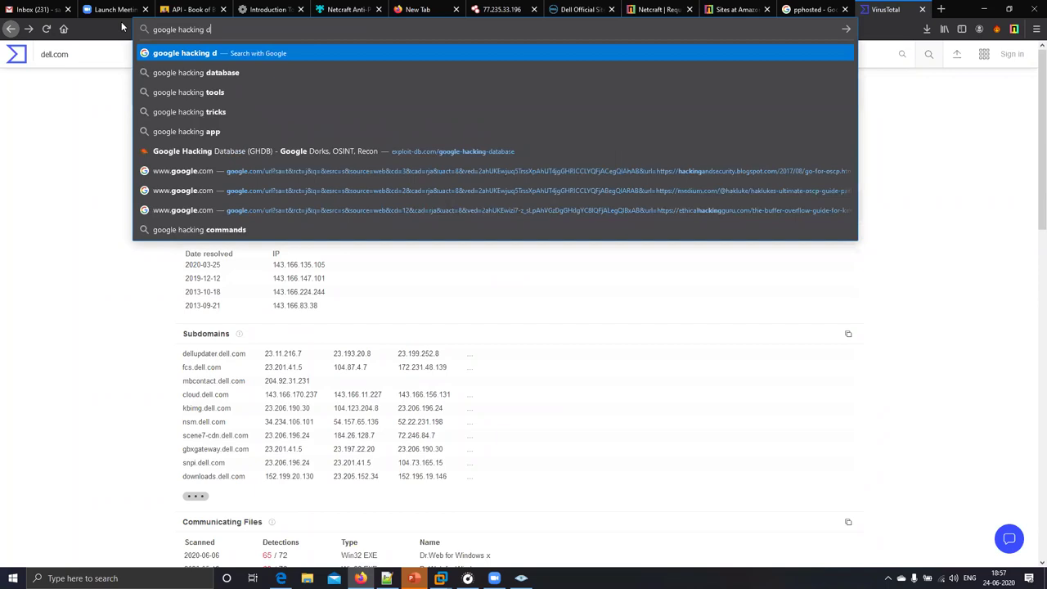
{"action": "type", "text": "at"}
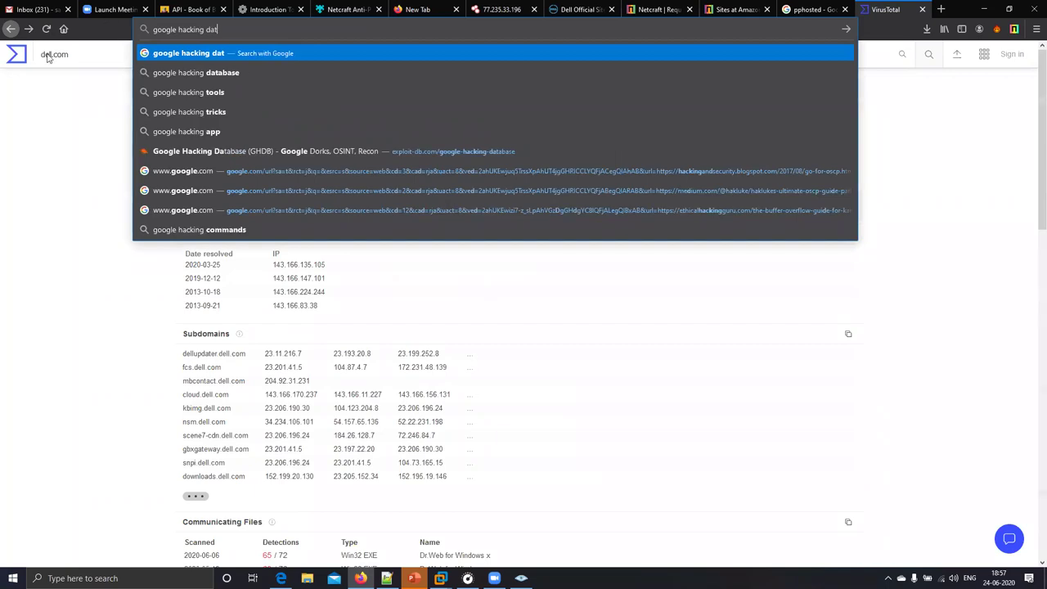
{"action": "key", "text": "Down"}
{"action": "key", "text": "Return"}
{"action": "left_click", "coordinate": [278, 160]}
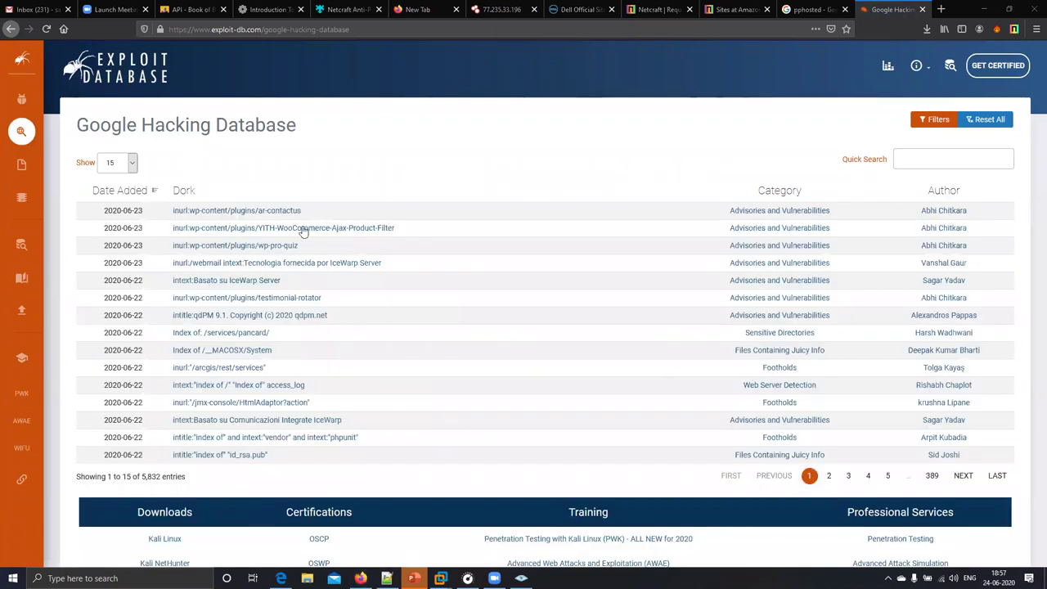
{"action": "left_click_drag", "start_coordinate": [172, 210], "coordinate": [303, 246]}
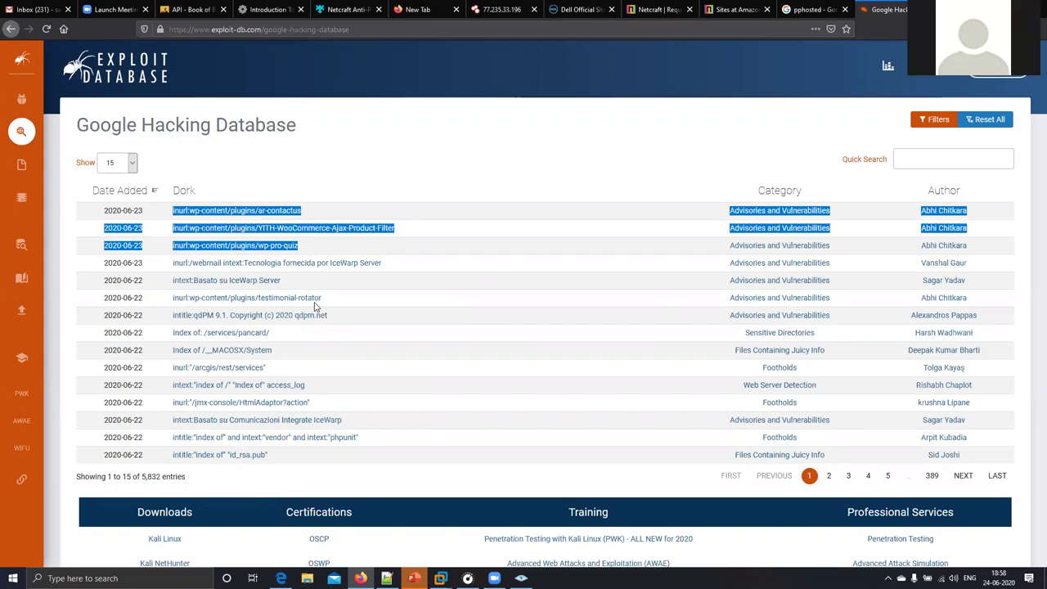
{"action": "left_click", "coordinate": [316, 306], "text": "shift"}
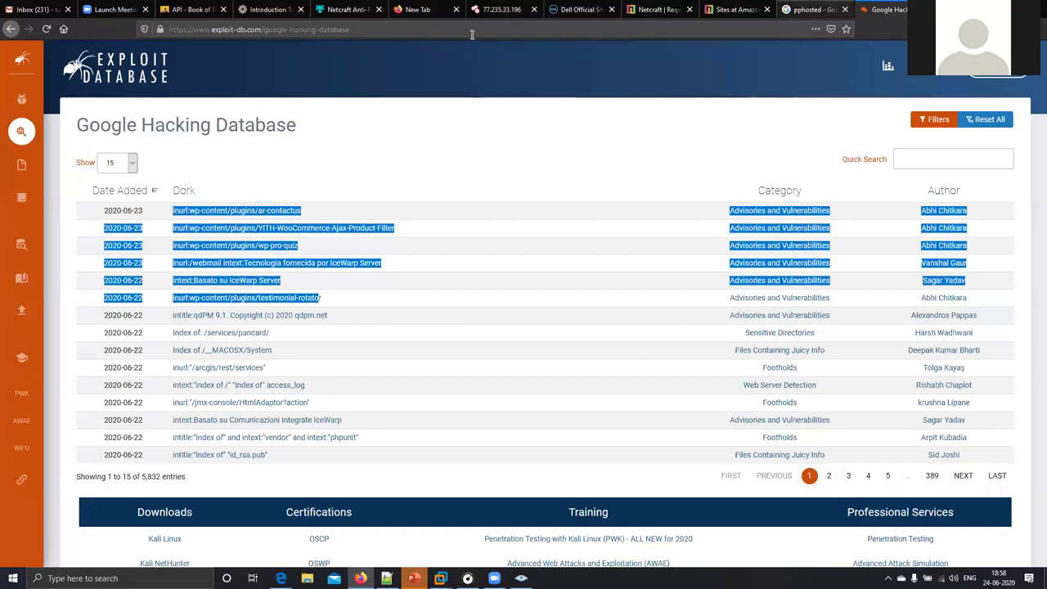
- On the pphosted results tab, search Google for 'inurl:' followed by a first name
{"action": "key", "text": "ctrl+shift+Tab"}
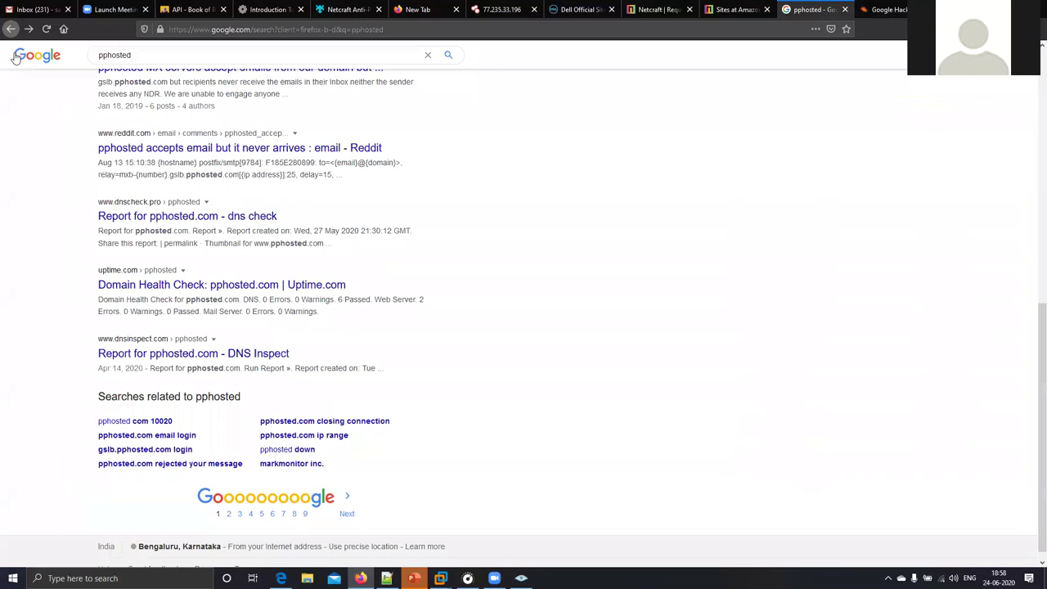
{"action": "key", "text": "slash"}
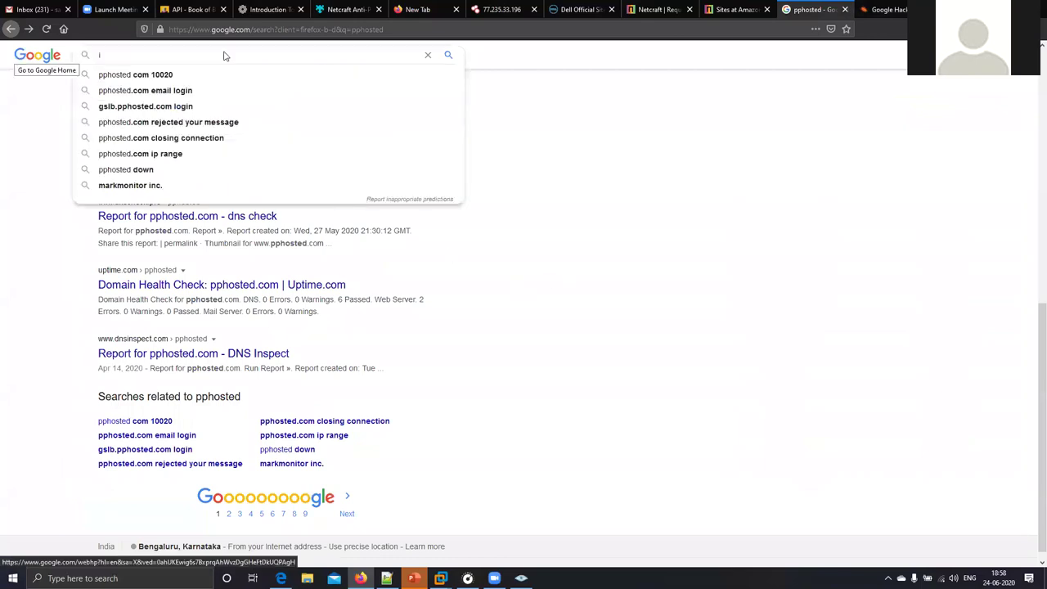
{"action": "type", "text": "inurl:"}
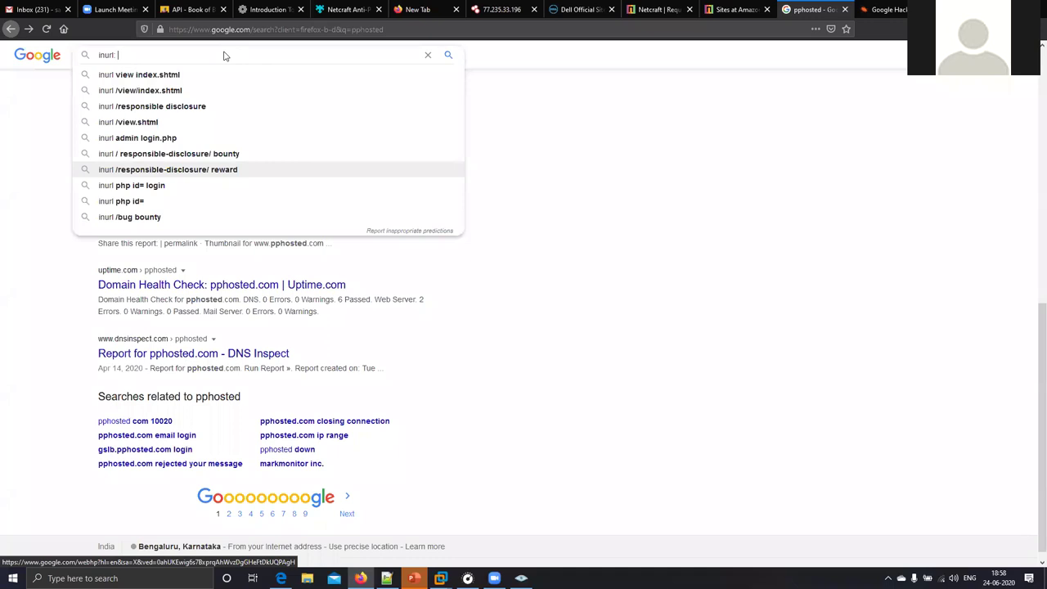
{"action": "key", "text": "Escape"}
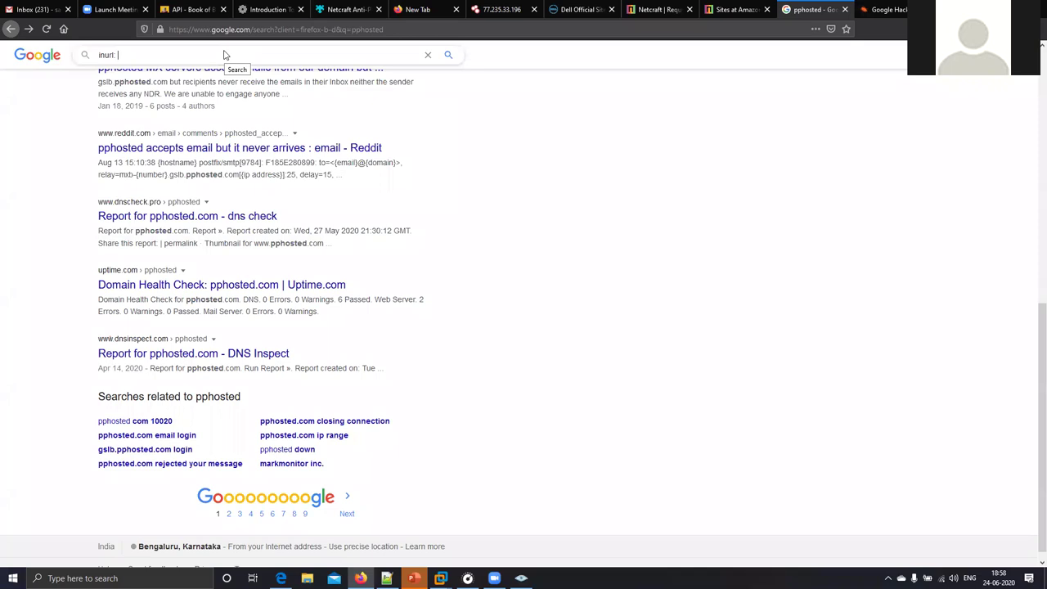
{"action": "type", "text": "saurabh"}
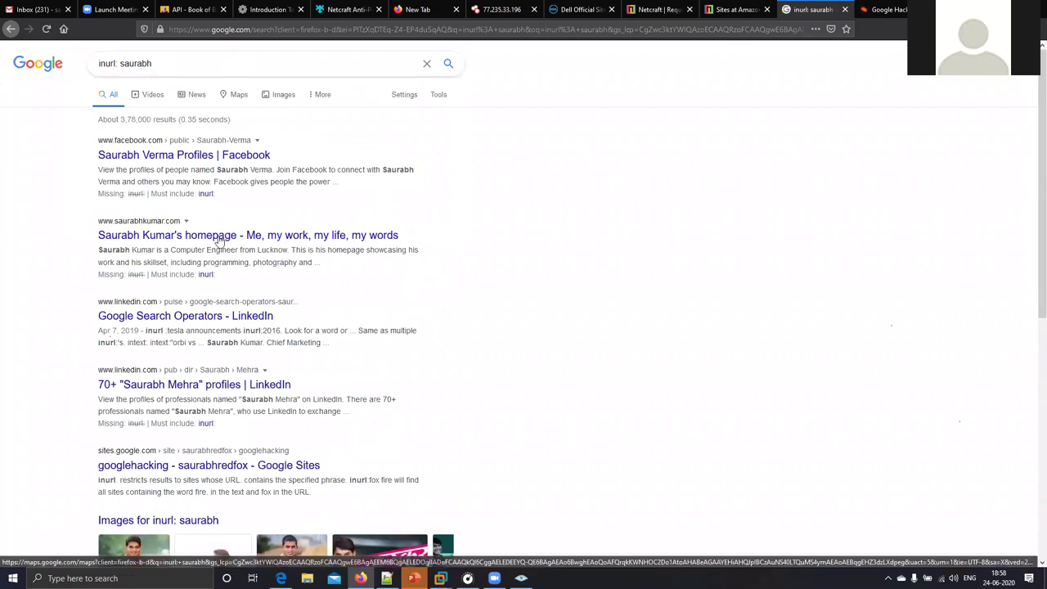
{"action": "mouse_move", "coordinate": [136, 63]}
{"action": "left_mouse_down"}
{"action": "mouse_move", "coordinate": [197, 64]}
{"action": "mouse_move", "coordinate": [120, 64]}
{"action": "left_mouse_up"}
{"action": "left_click", "coordinate": [196, 64]}
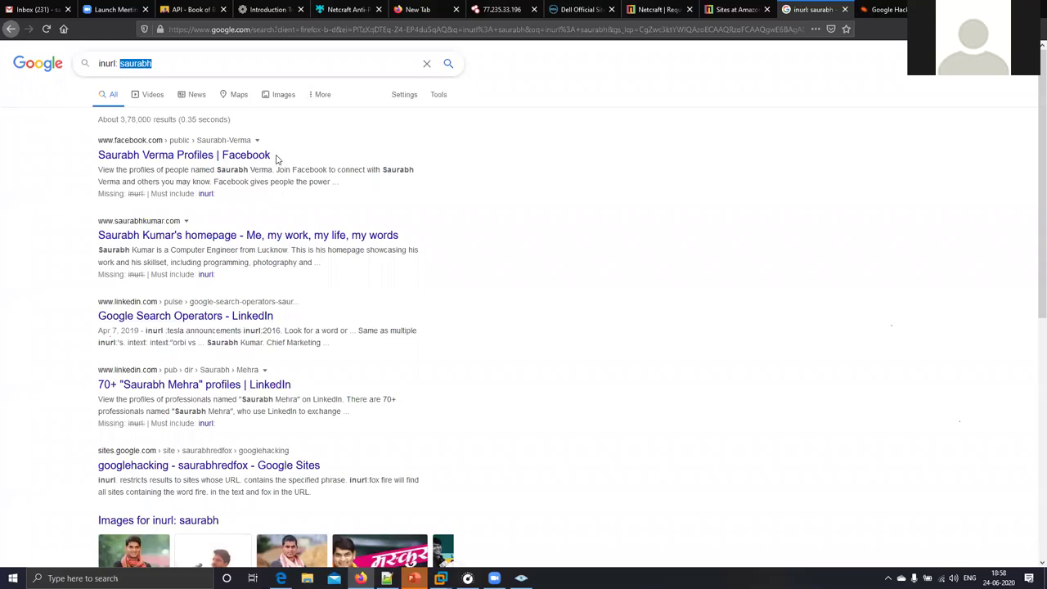
{"action": "left_click", "coordinate": [188, 63]}
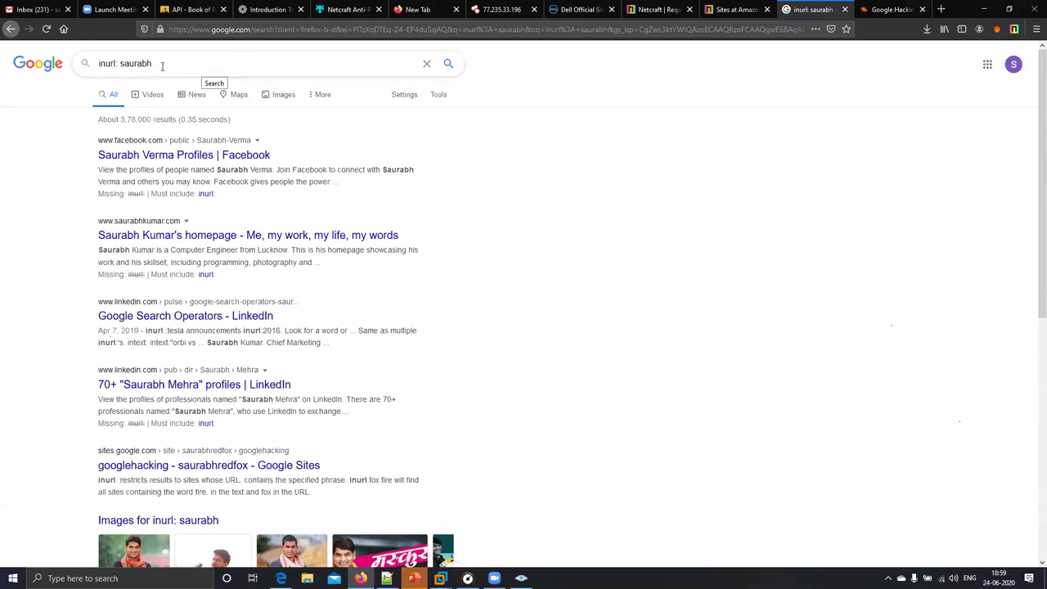
- Replace the first name after inurl: in the query with 'php?id='
{"action": "double_click", "coordinate": [194, 65]}
{"action": "key", "text": "BackSpace"}
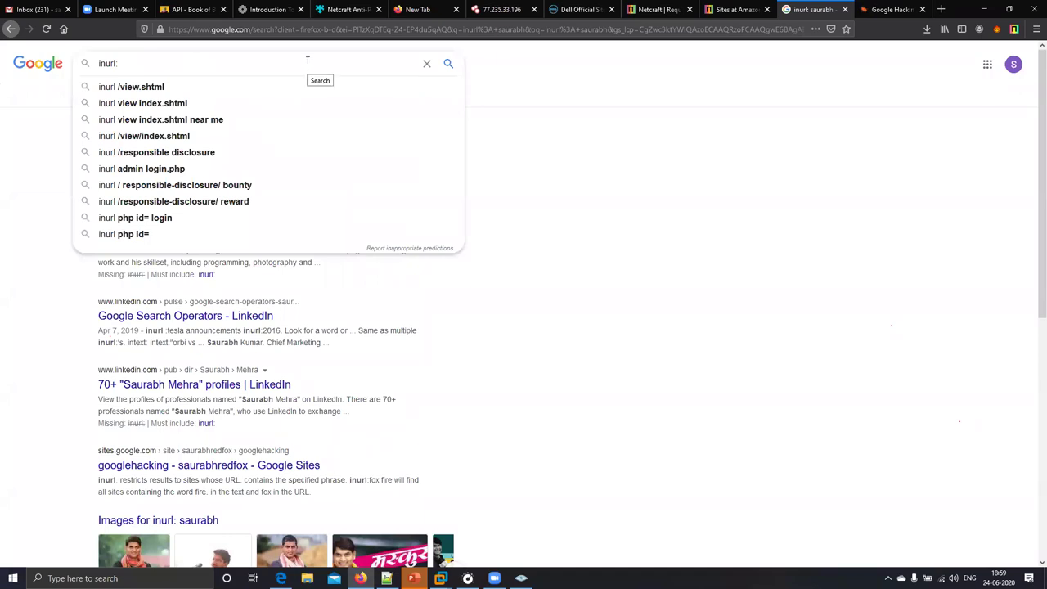
{"action": "type", "text": "ph"}
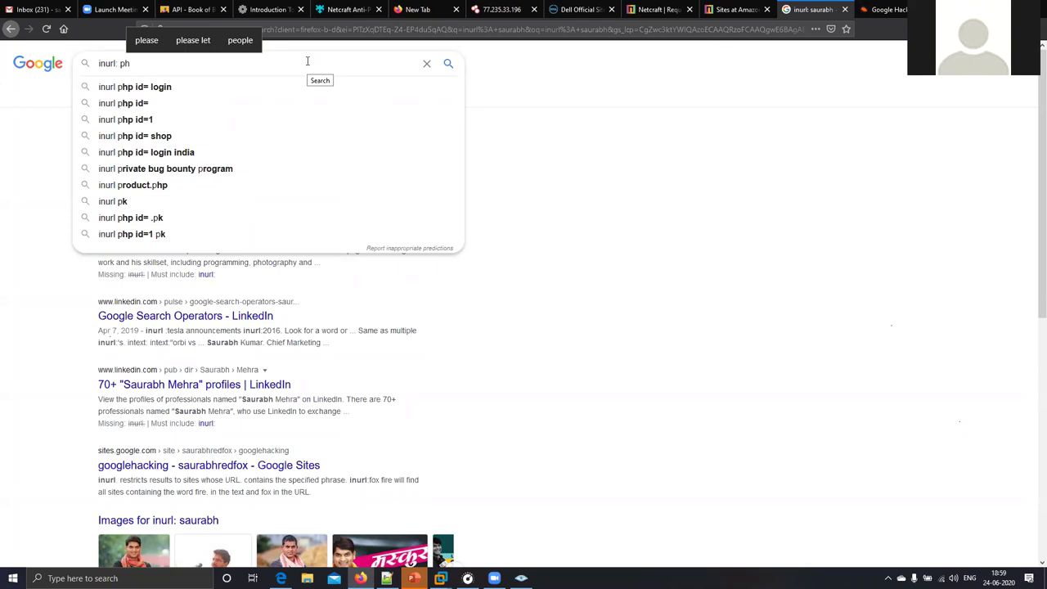
{"action": "type", "text": "p?id="}
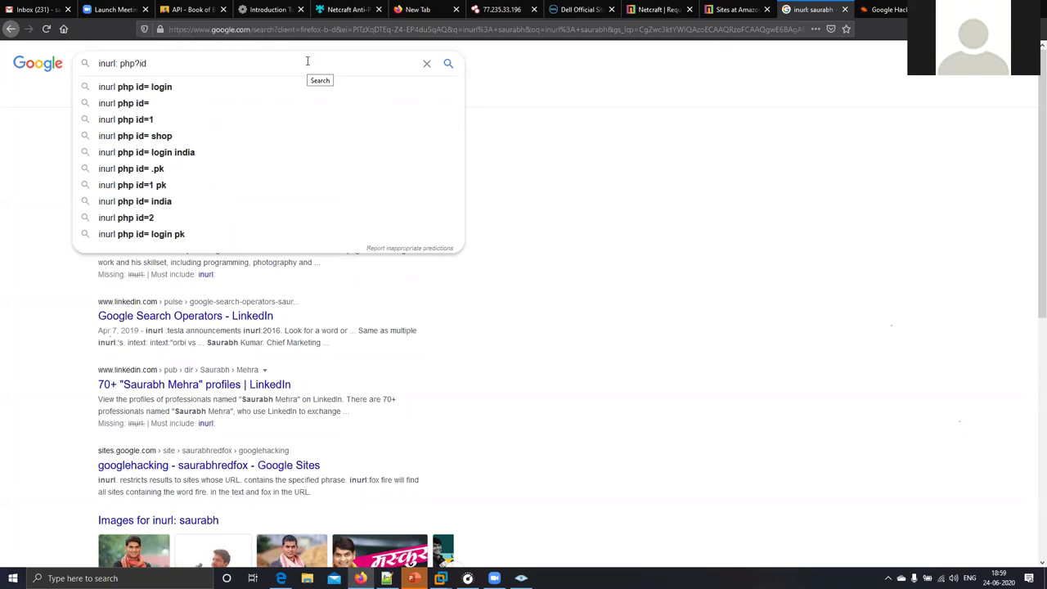
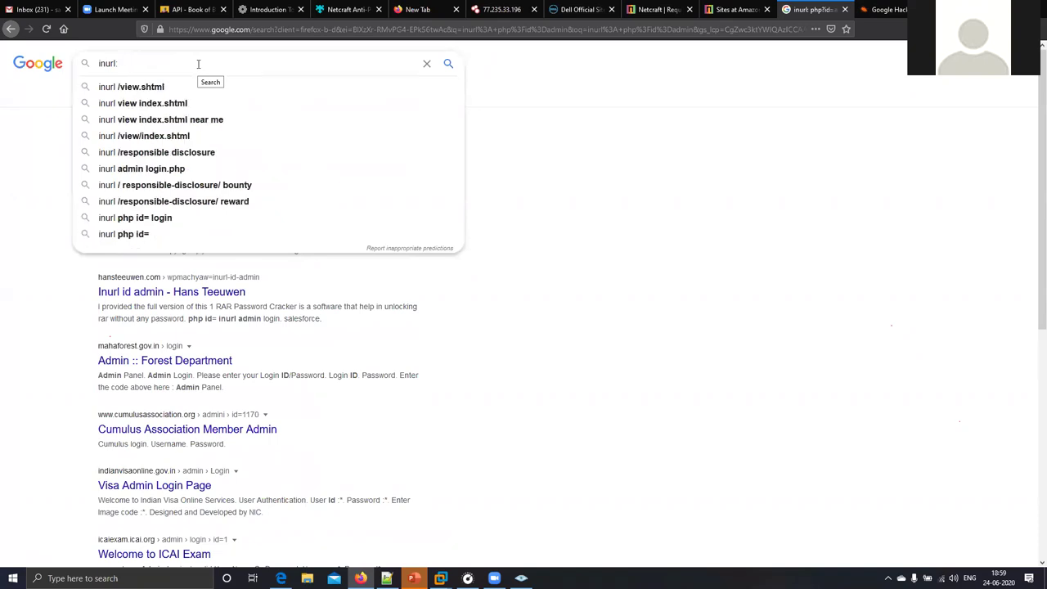
- Search Google for 'inurl login.php', then restore the colon and rerun it as 'inurl: login.php'
{"action": "type", "text": "login"}
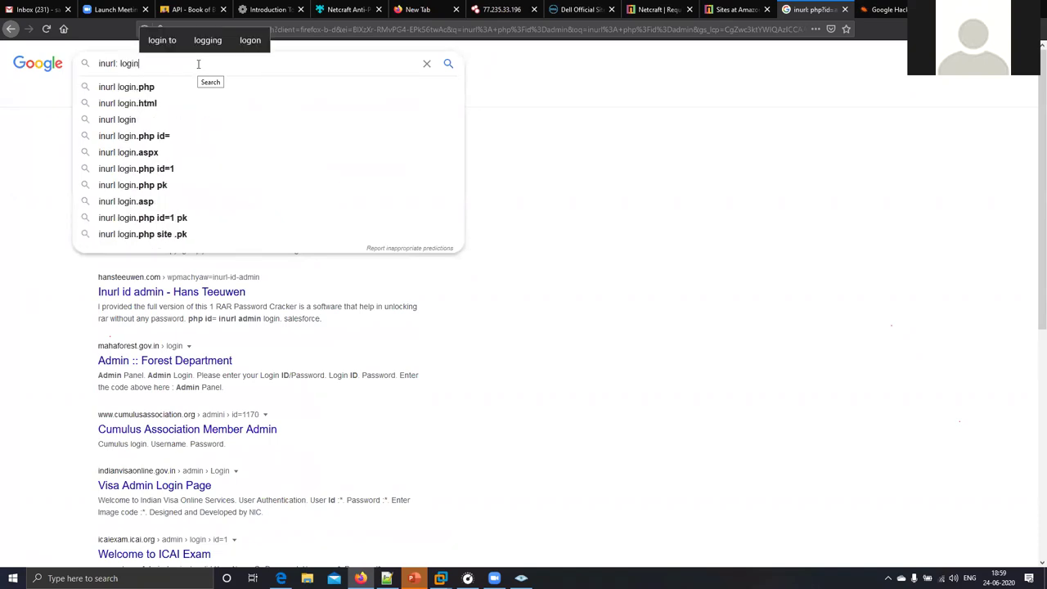
{"action": "key", "text": "Down"}
{"action": "key", "text": "Return"}
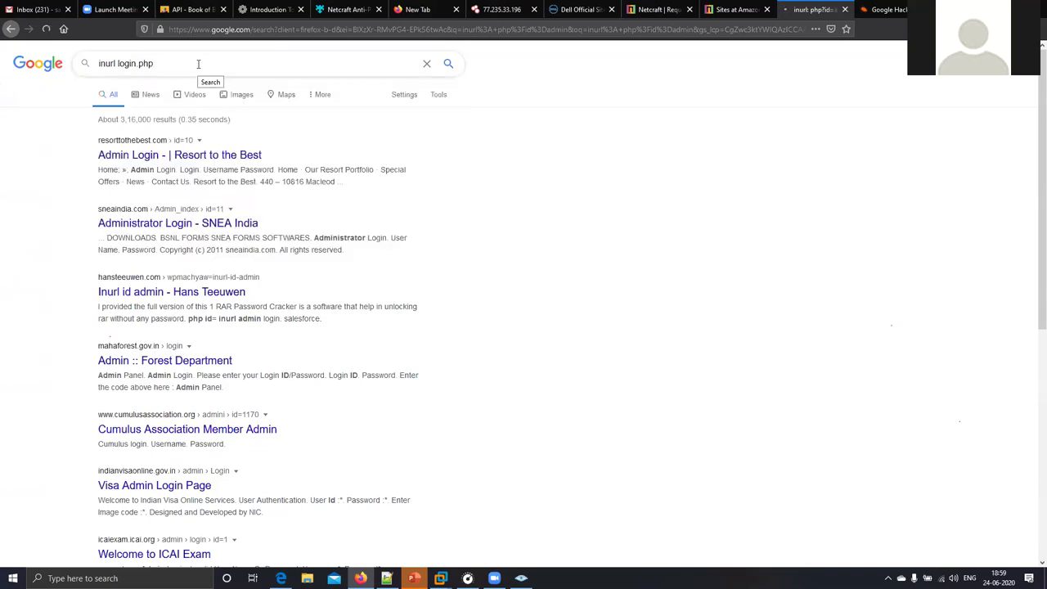
{"action": "left_click", "coordinate": [117, 66]}
{"action": "type", "text": ":"}
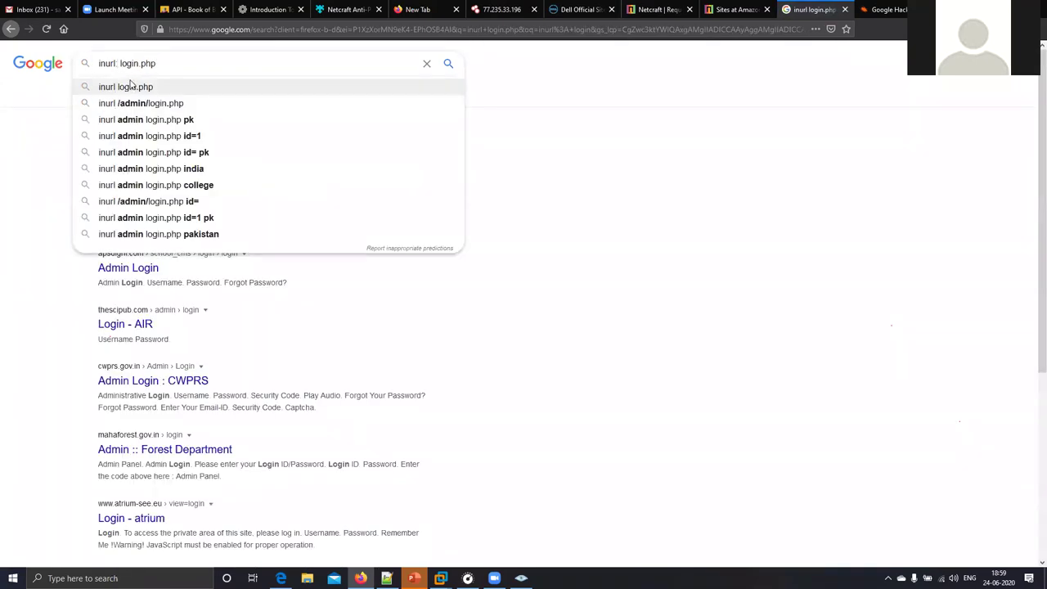
{"action": "key", "text": "Return"}
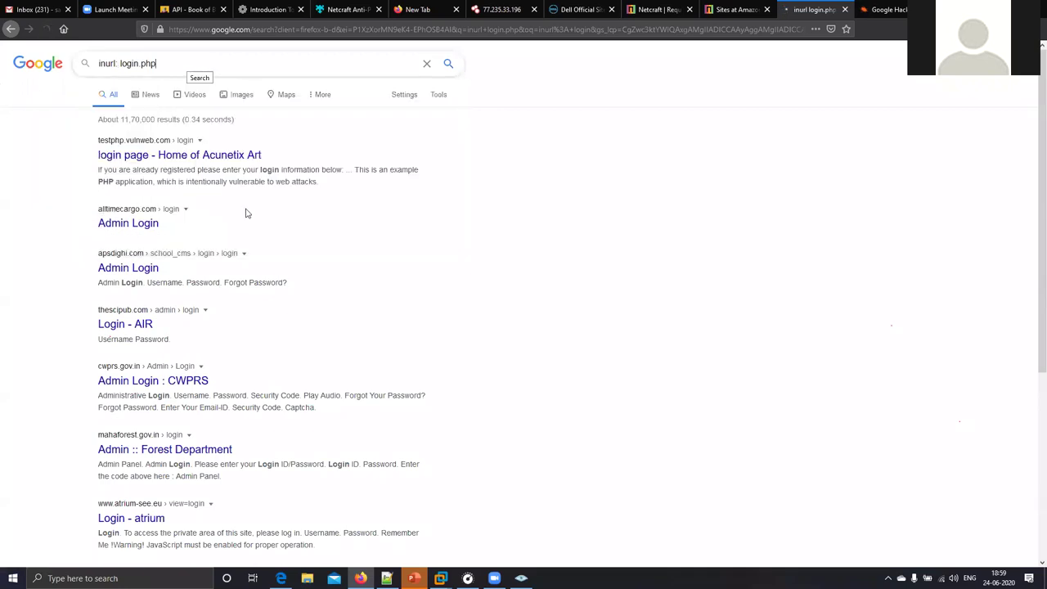
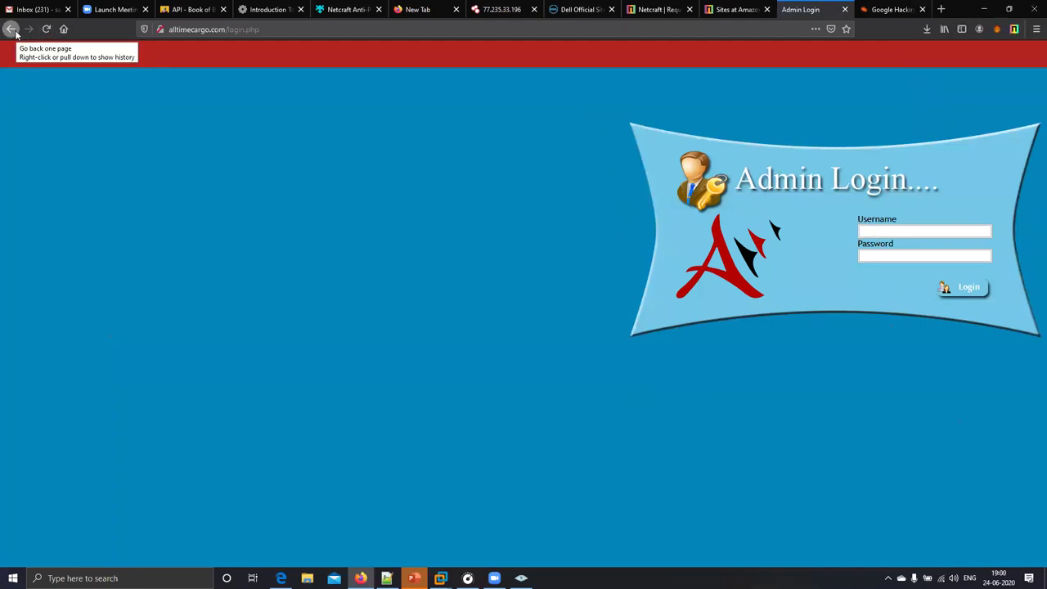
- Return to the 'inurl: login.php' Google results and open the 'Login - AIR' thescipub.com admin login
{"action": "left_click", "coordinate": [13, 29]}
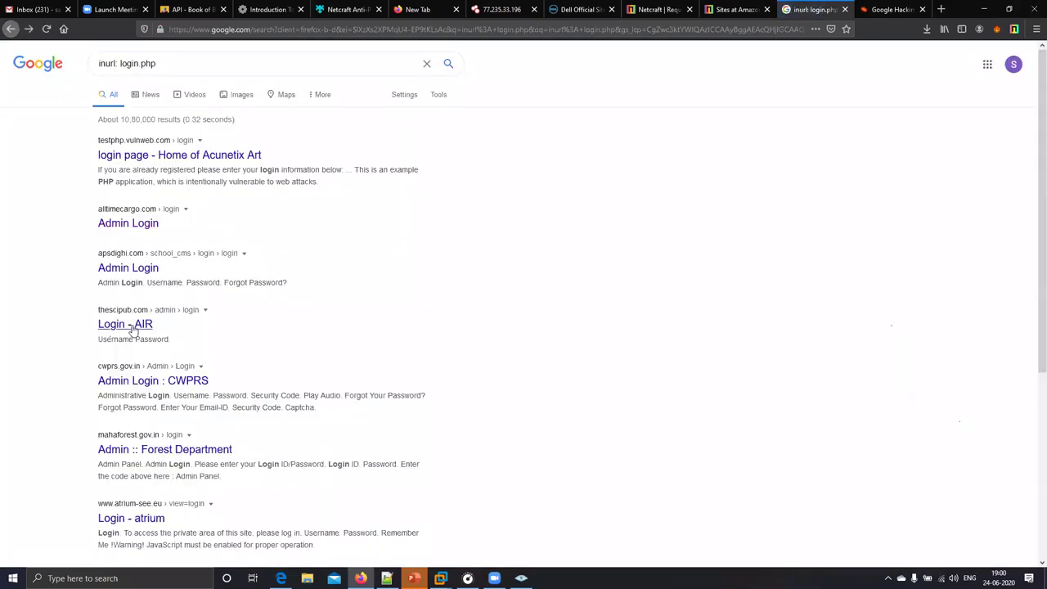
{"action": "left_click", "coordinate": [133, 328]}
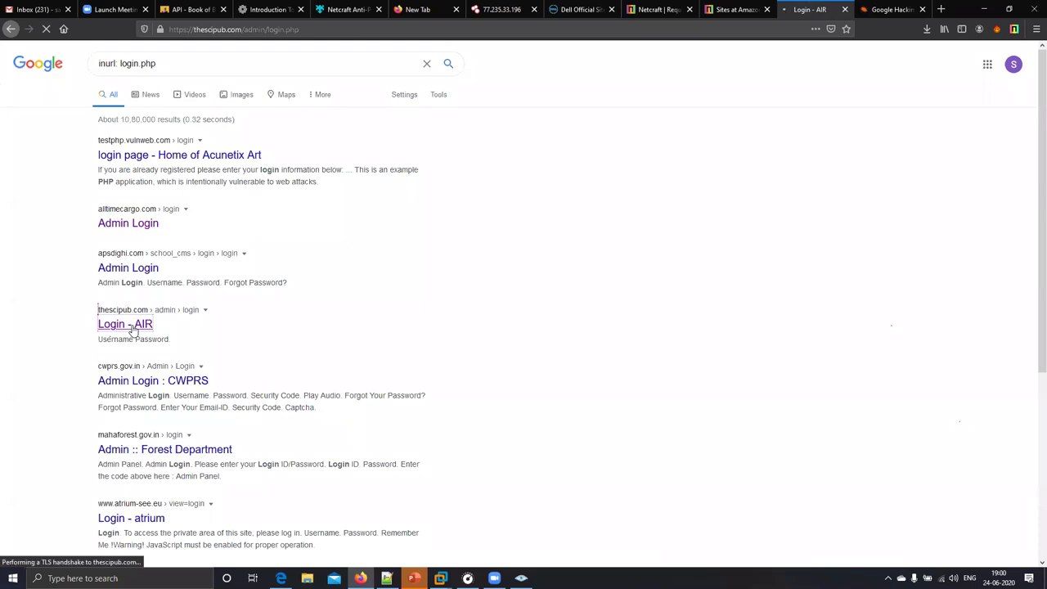
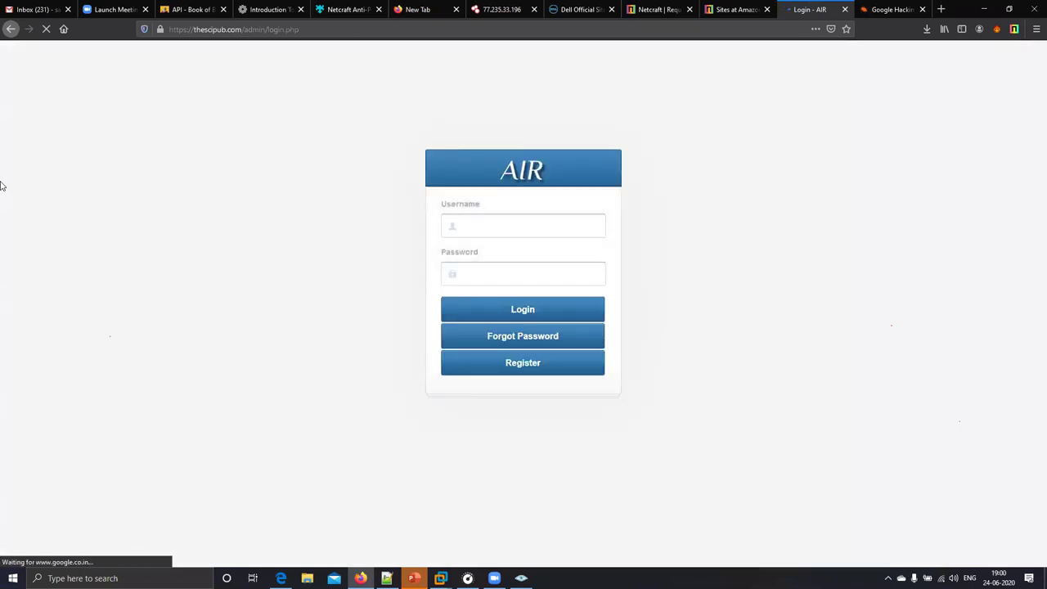
- Move the Gmail Inbox tab, then view the Netcraft Anti-Phishing and Google Hacking Database pages
{"action": "left_click_drag", "start_coordinate": [180, 4], "coordinate": [179, 8]}
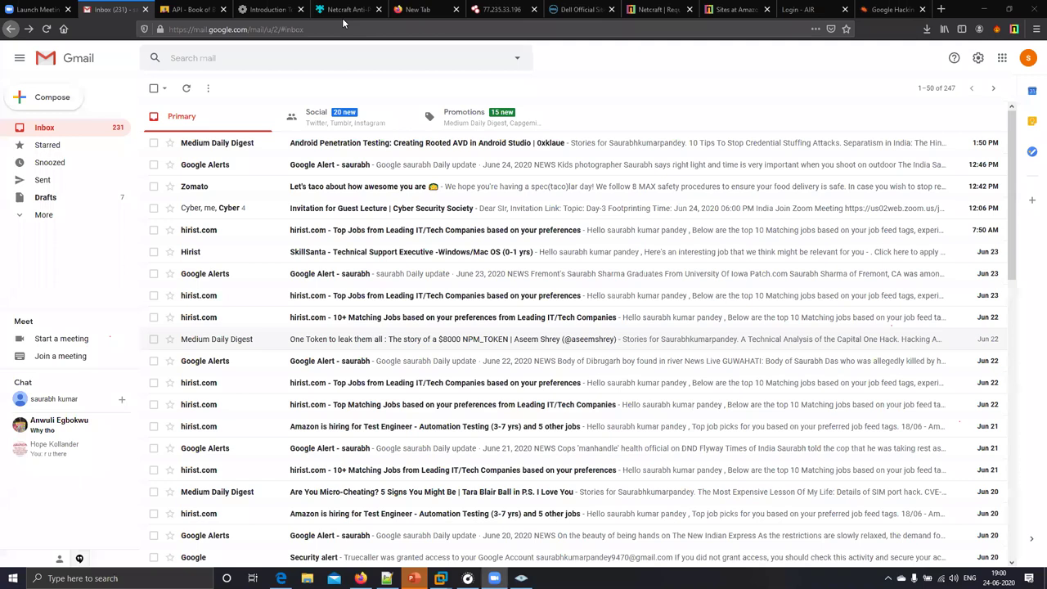
{"action": "left_click", "coordinate": [342, 18]}
{"action": "key", "text": "ctrl+9"}
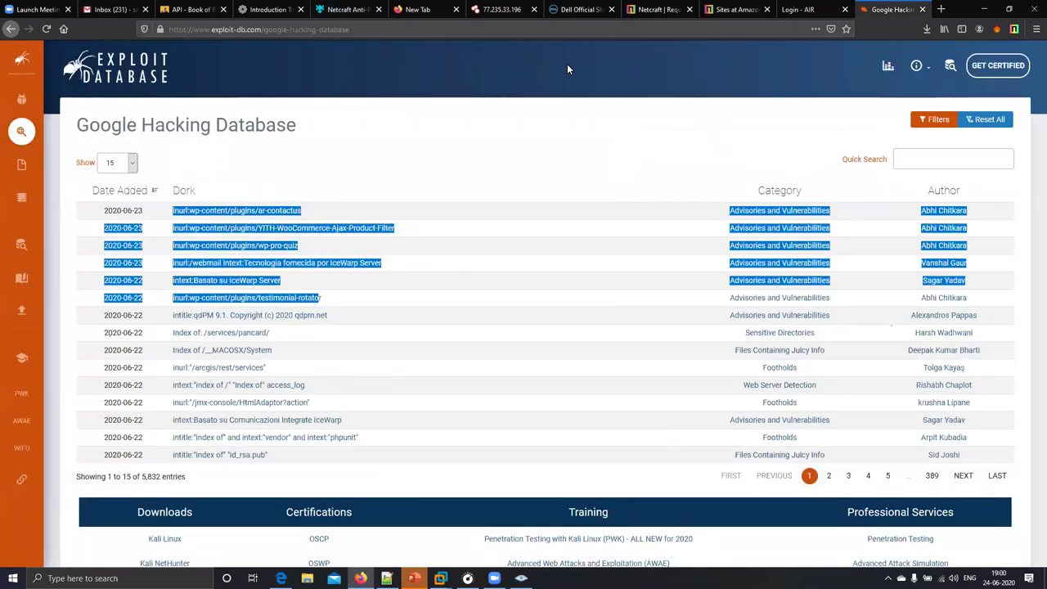
- Go back to the Google results for 'inurl: login.php' and start editing the search query
{"action": "key", "text": "ctrl+shift+Tab"}
{"action": "left_click", "coordinate": [11, 29]}
{"action": "left_click", "coordinate": [211, 66]}
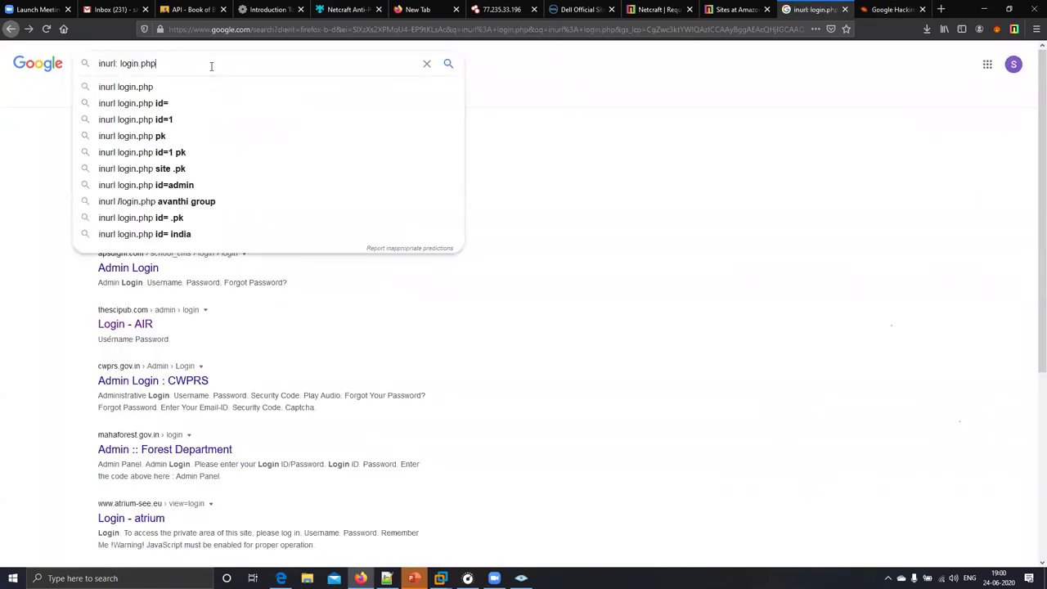
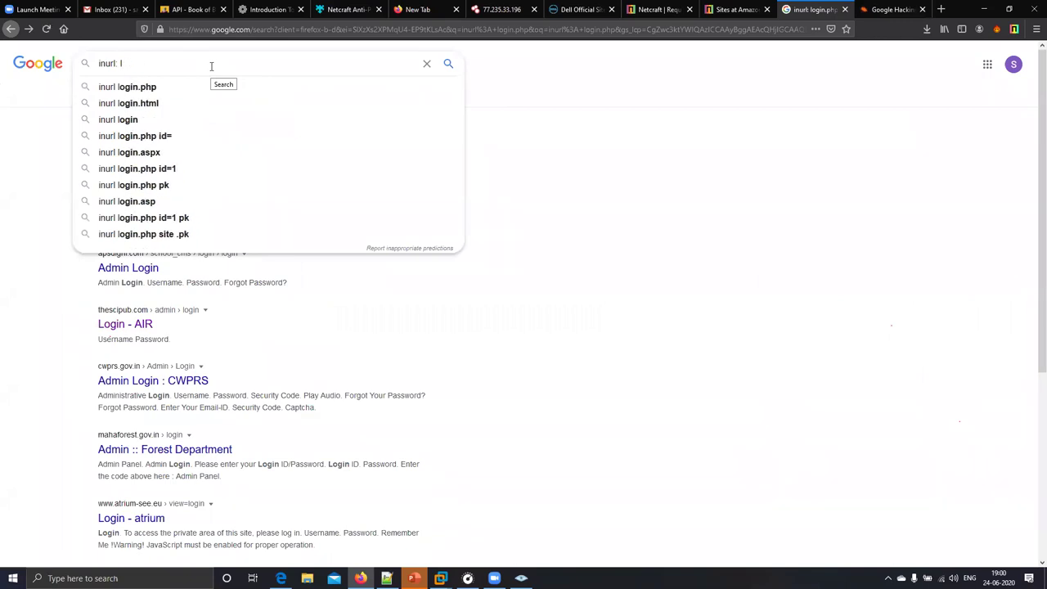
{"action": "key", "text": "BackSpace"}
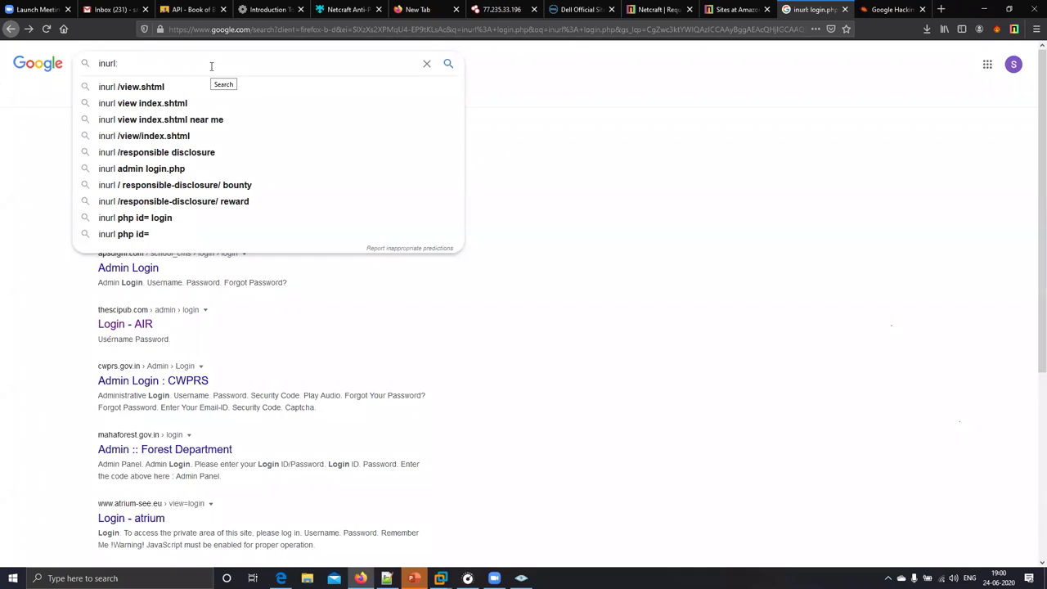
- Change the query to 'inurl: hacking pdf' and run the search
{"action": "type", "text": "hacking pdf"}
{"action": "key", "text": "Return"}
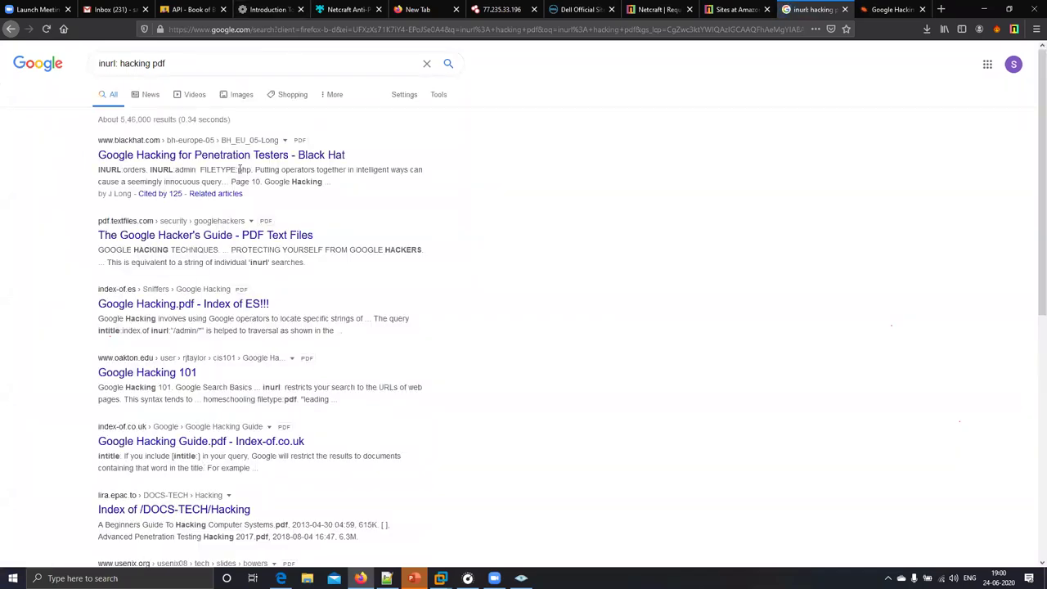
- Open the Black Hat Google Hacking PDF, scroll through it, and return to the results
{"action": "left_click", "coordinate": [242, 155]}
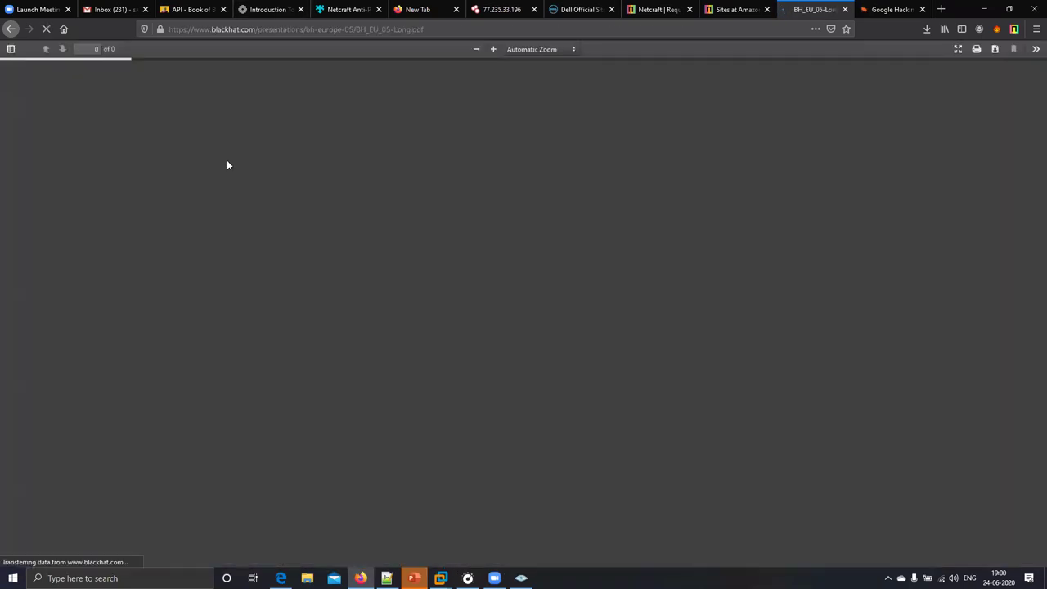
{"action": "left_click_drag", "start_coordinate": [424, 30], "coordinate": [381, 30]}
{"action": "scroll", "coordinate": [477, 294], "scroll_direction": "down", "scroll_amount": 5}
{"action": "scroll", "coordinate": [477, 295], "scroll_direction": "down", "scroll_amount": 10}
{"action": "left_click", "coordinate": [34, 182]}
{"action": "scroll", "coordinate": [34, 182], "scroll_direction": "down", "scroll_amount": 3}
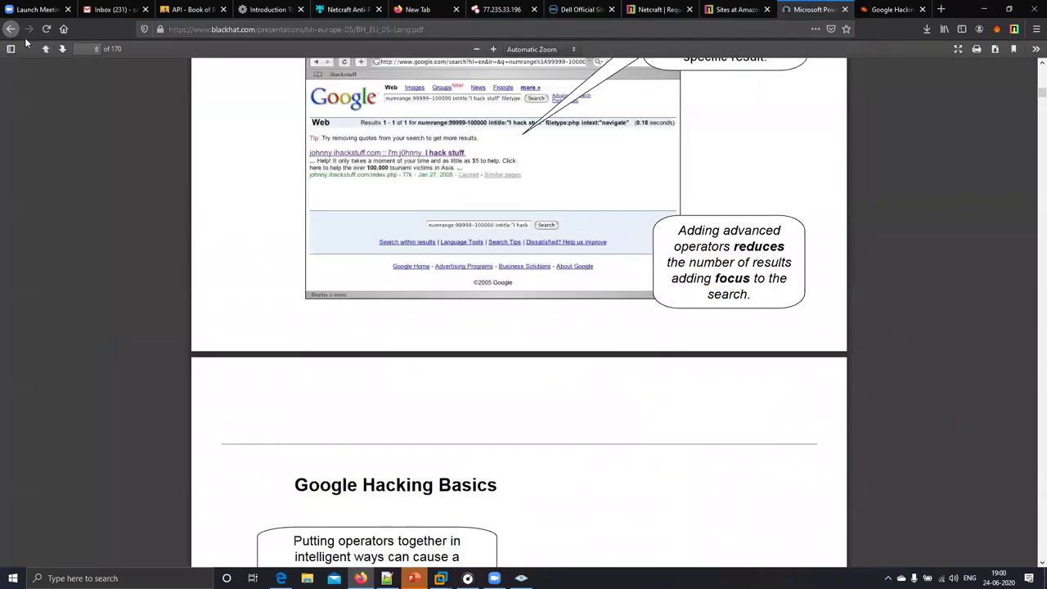
{"action": "left_click", "coordinate": [10, 29]}
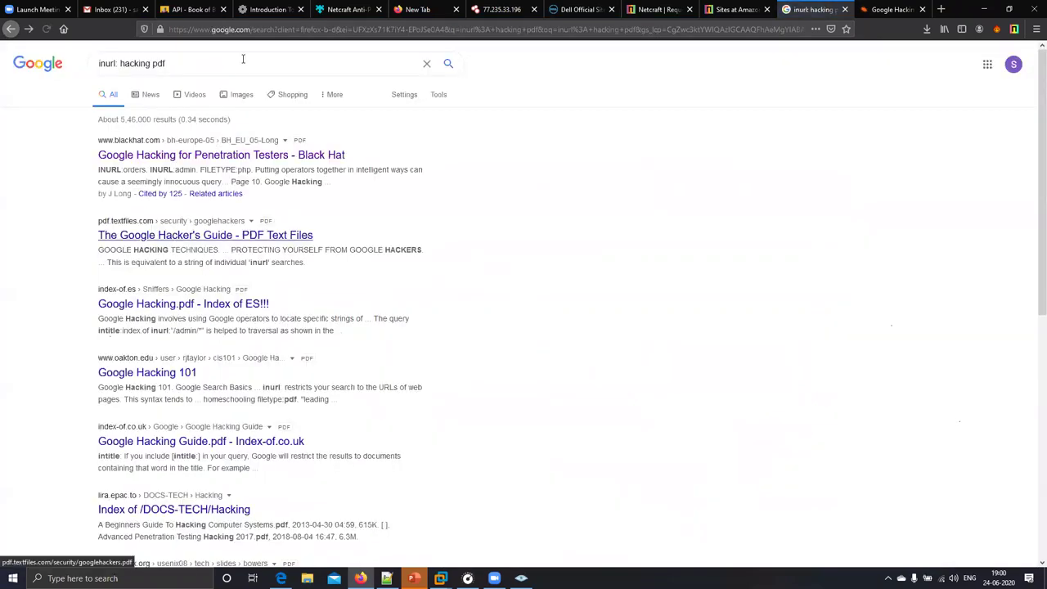
- Reopen the Black Hat presentation PDF, examine the .pdf in its address, and return to the results
{"action": "left_click", "coordinate": [235, 64]}
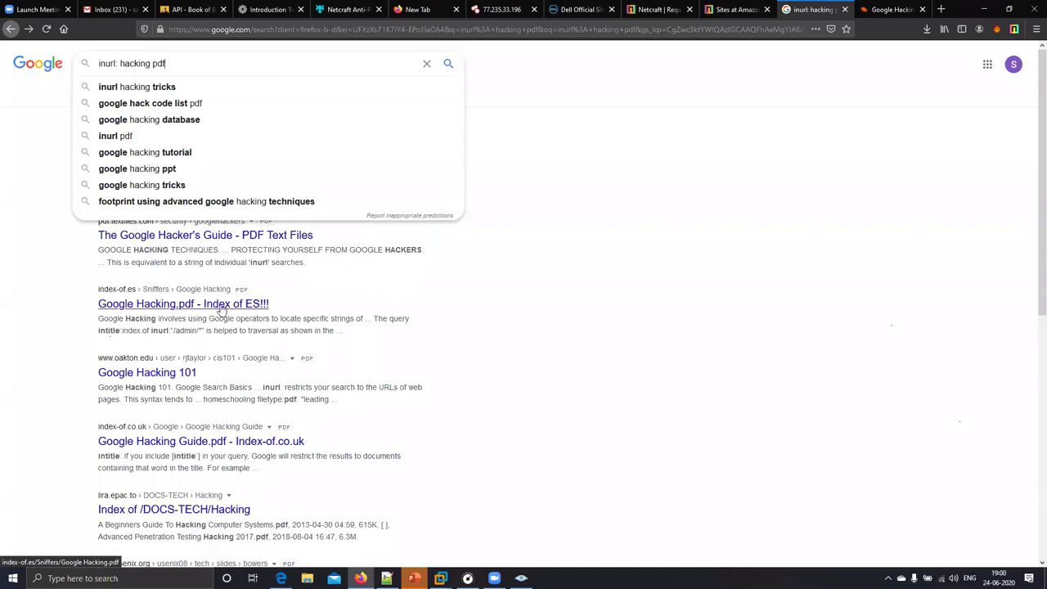
{"action": "left_click", "coordinate": [485, 292]}
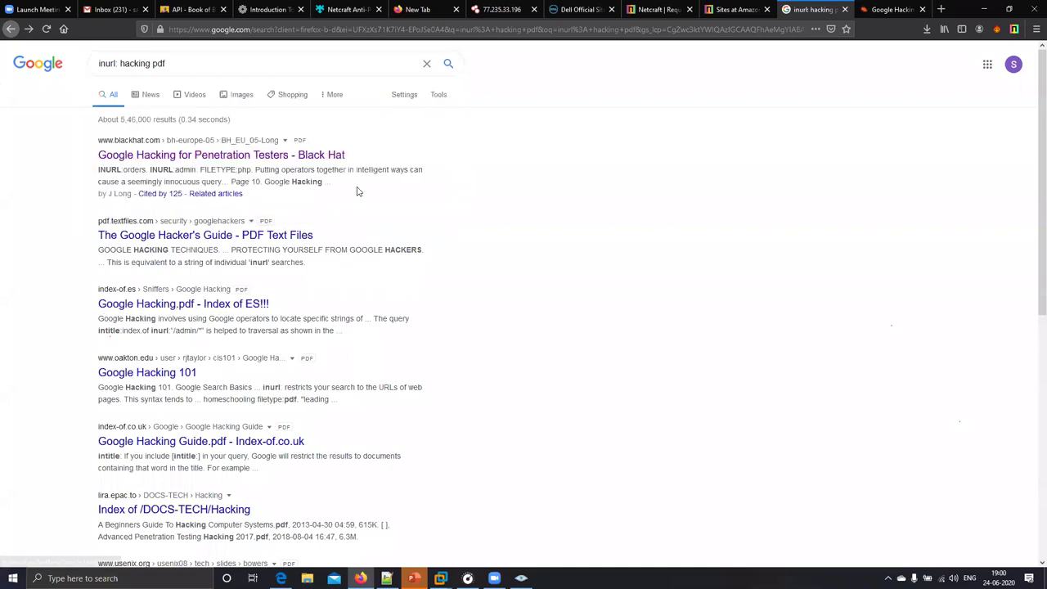
{"action": "left_click", "coordinate": [256, 154]}
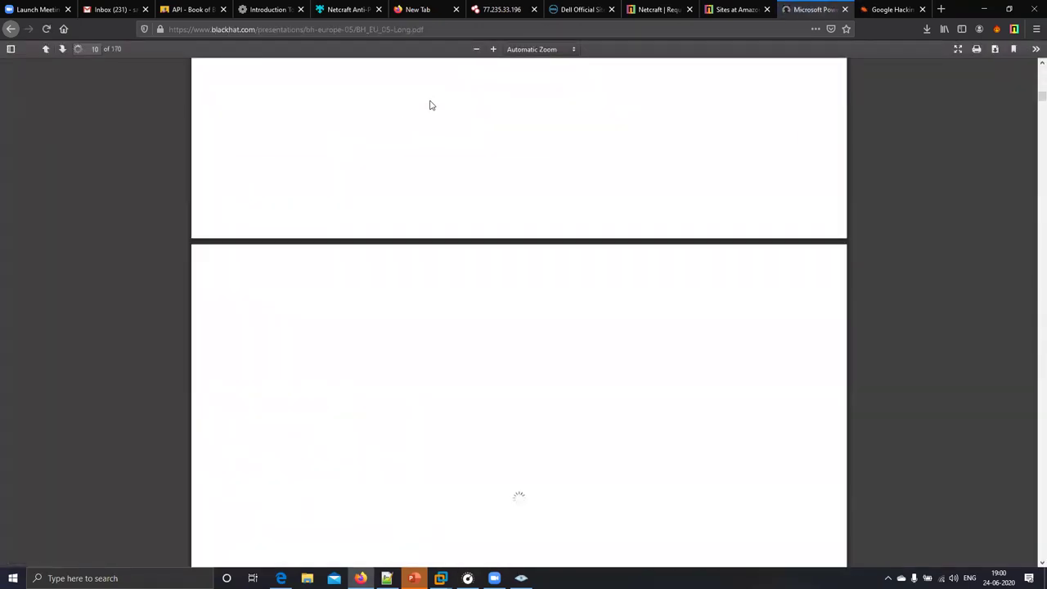
{"action": "left_click", "coordinate": [372, 30]}
{"action": "left_click", "coordinate": [380, 31]}
{"action": "key", "text": "shift+End"}
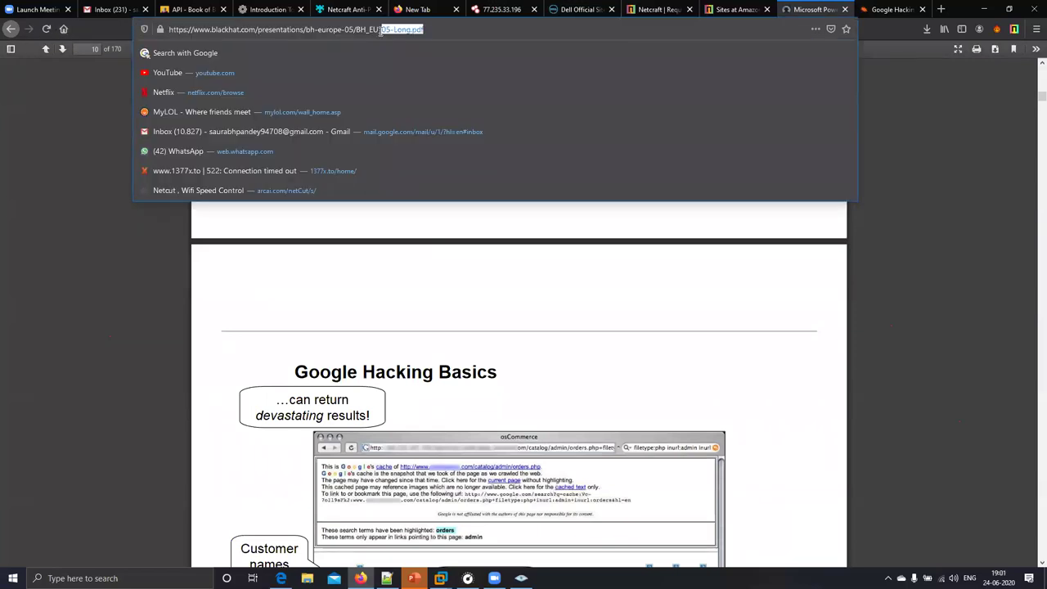
{"action": "mouse_move", "coordinate": [412, 29]}
{"action": "left_mouse_down"}
{"action": "mouse_move", "coordinate": [428, 27]}
{"action": "mouse_move", "coordinate": [406, 31]}
{"action": "left_mouse_up"}
{"action": "left_click", "coordinate": [10, 29]}
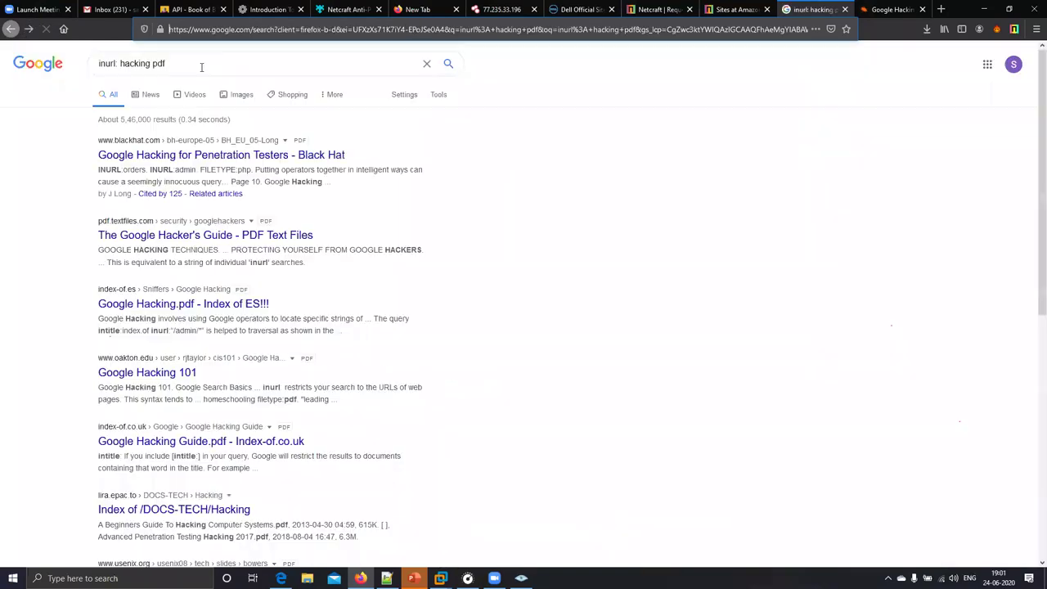
{"action": "left_click", "coordinate": [199, 64]}
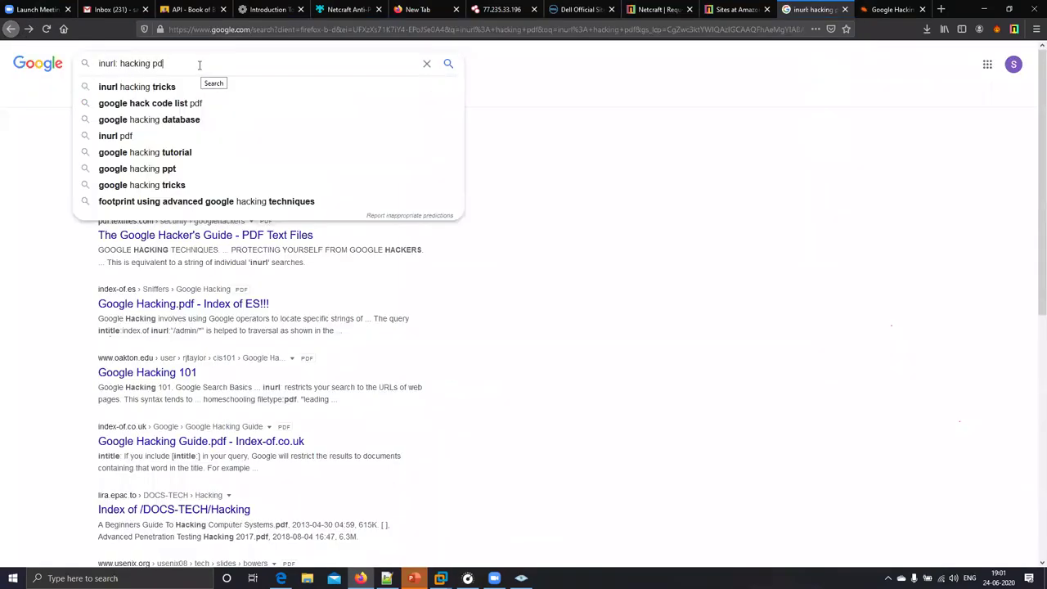
- Run an intxt: search for a person's name, pass the robot check, and open the Realty Fact Magazine July 2015 result
{"action": "key", "text": "BackSpace"}
{"action": "key", "text": "BackSpace"}
{"action": "key", "text": "BackSpace"}
{"action": "key", "text": "BackSpace"}
{"action": "key", "text": "BackSpace"}
{"action": "key", "text": "BackSpace"}
{"action": "key", "text": "BackSpace"}
{"action": "key", "text": "BackSpace"}
{"action": "key", "text": "BackSpace"}
{"action": "key", "text": "BackSpace"}
{"action": "key", "text": "BackSpace"}
{"action": "key", "text": "BackSpace"}
{"action": "key", "text": "BackSpace"}
{"action": "key", "text": "BackSpace"}
{"action": "key", "text": "BackSpace"}
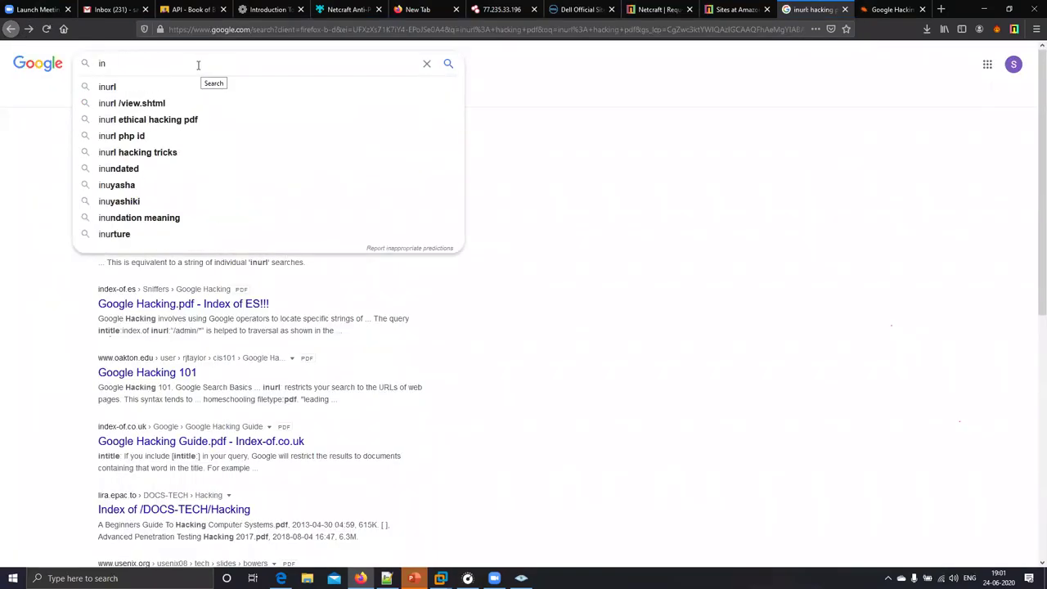
{"action": "type", "text": "txt"}
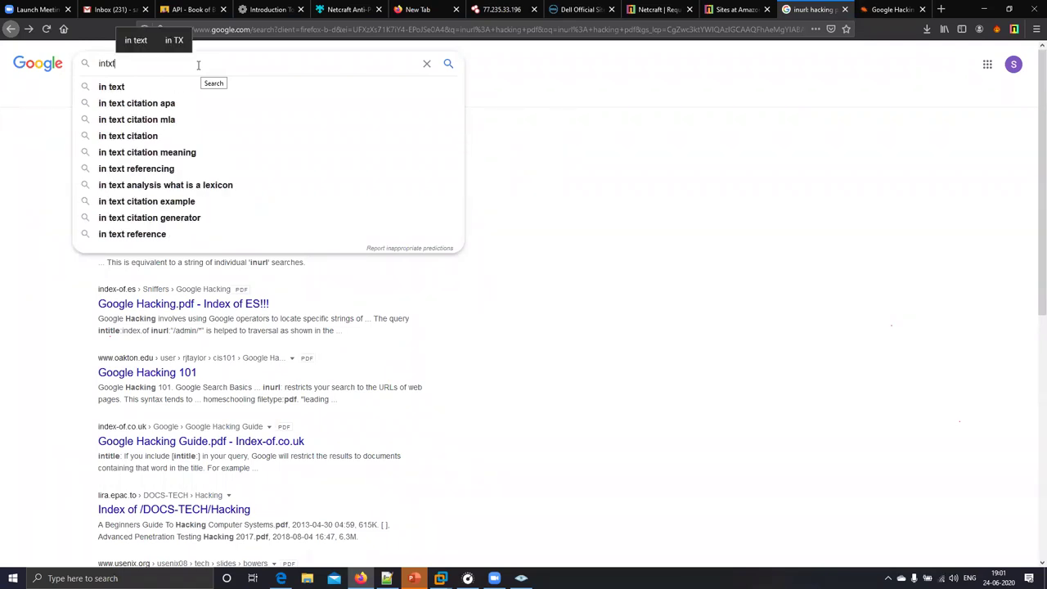
{"action": "type", "text": ": s"}
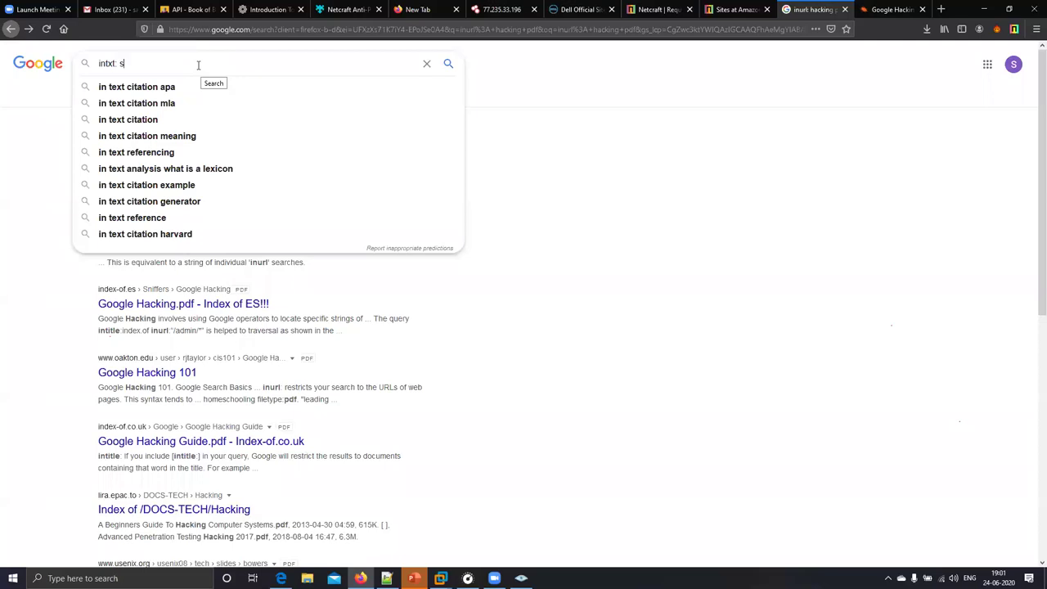
{"action": "type", "text": "aurabh"}
{"action": "key", "text": "Return"}
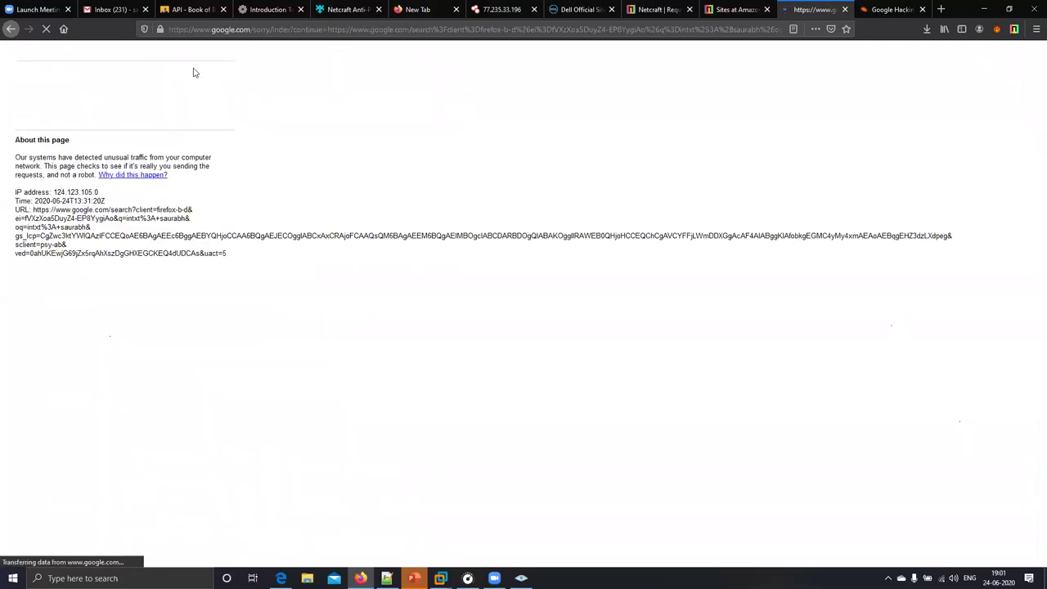
{"action": "left_click", "coordinate": [46, 106]}
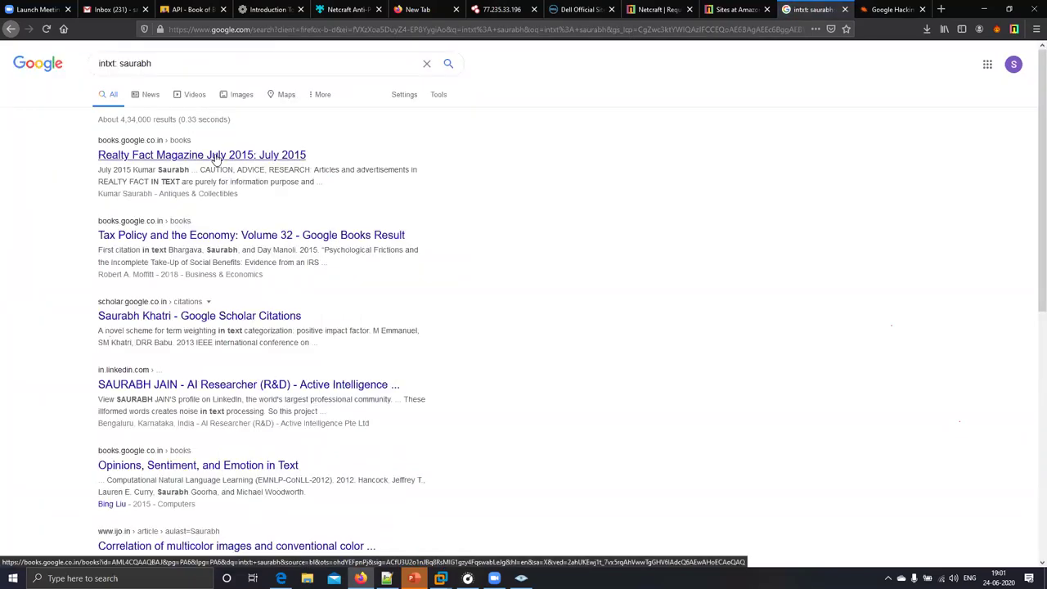
{"action": "left_click_drag", "start_coordinate": [221, 194], "coordinate": [105, 170]}
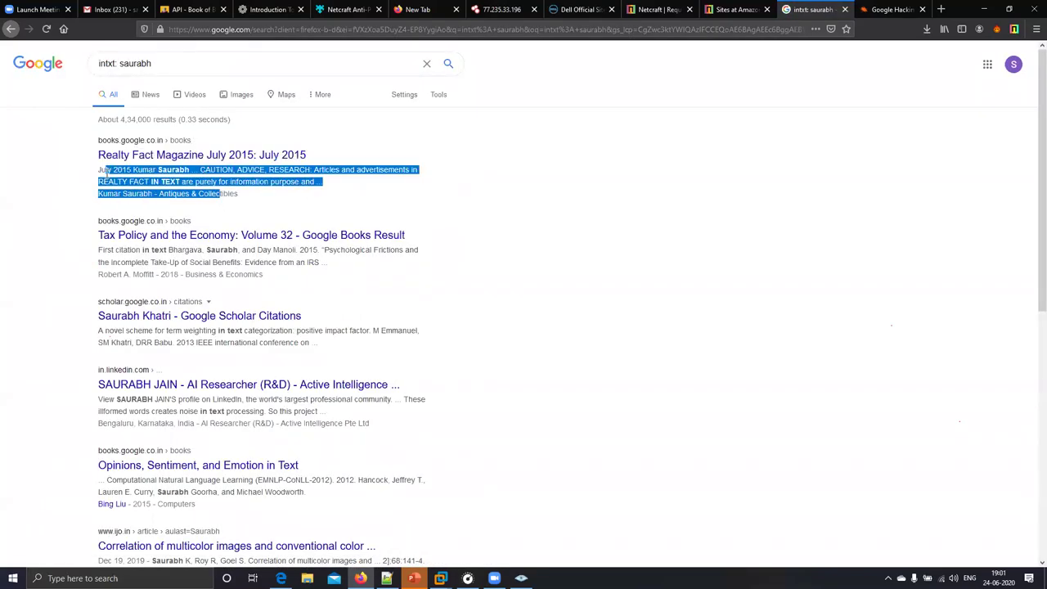
{"action": "left_click", "coordinate": [252, 200]}
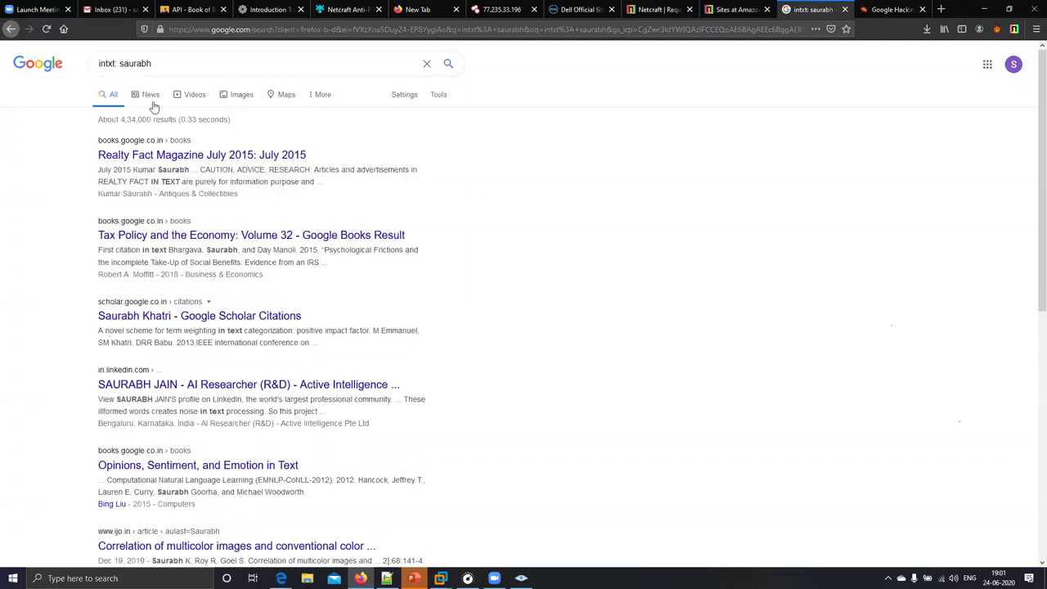
{"action": "left_click", "coordinate": [151, 157]}
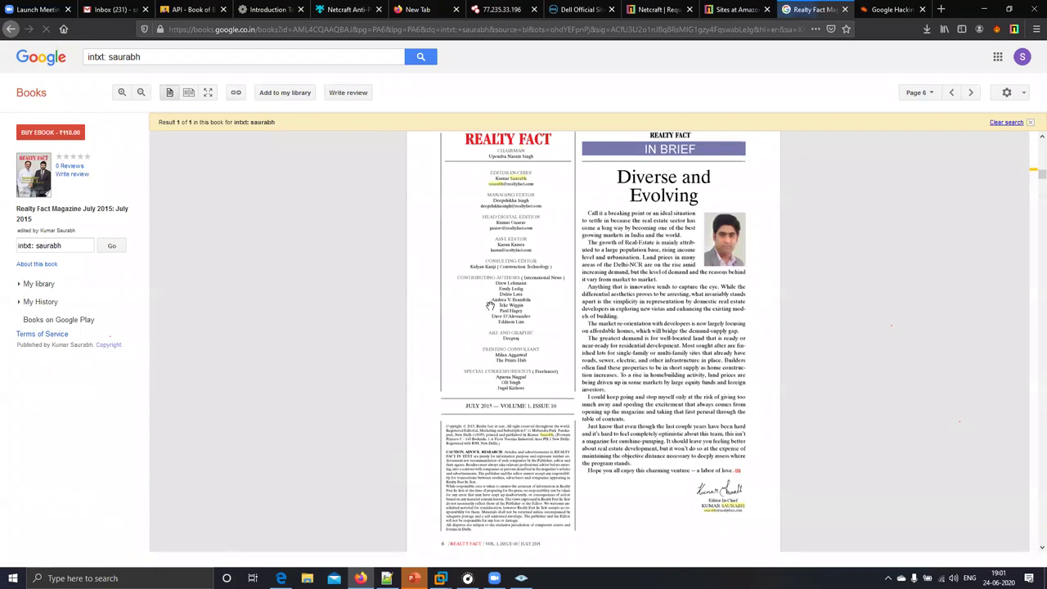
- Return from Google Books to the intxt: results and select the name within the query
{"action": "left_click", "coordinate": [10, 30]}
{"action": "left_click", "coordinate": [116, 67]}
{"action": "double_click", "coordinate": [131, 67]}
{"action": "left_click", "coordinate": [170, 66]}
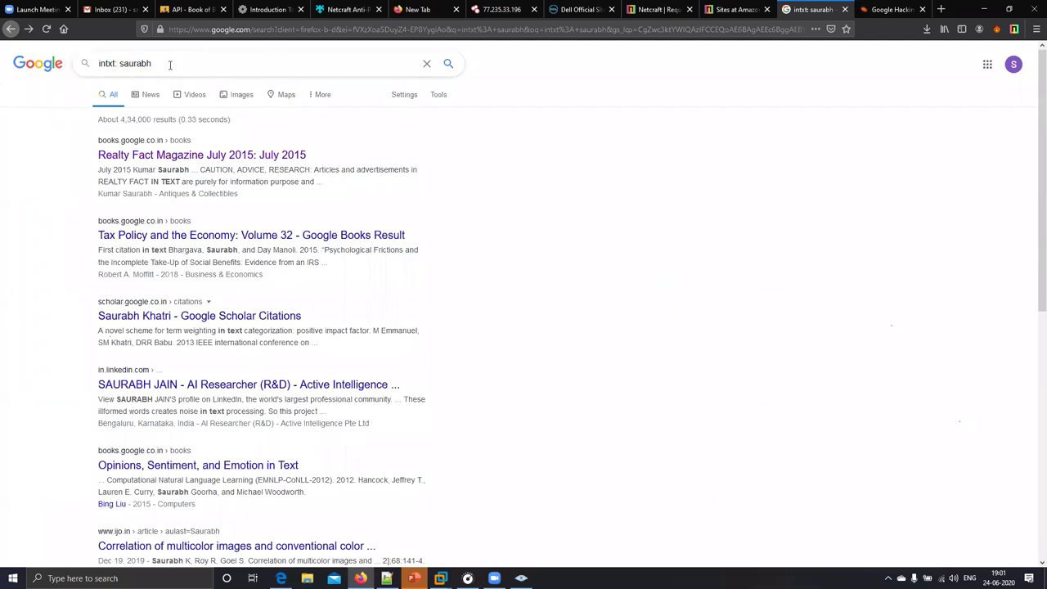
{"action": "left_click_drag", "start_coordinate": [96, 62], "coordinate": [205, 100]}
{"action": "left_click", "coordinate": [181, 63]}
{"action": "double_click", "coordinate": [135, 59]}
{"action": "left_click", "coordinate": [184, 62]}
- View the Google Hacking Database listing, then return to the Google results and select the whole query
{"action": "left_click", "coordinate": [878, 9]}
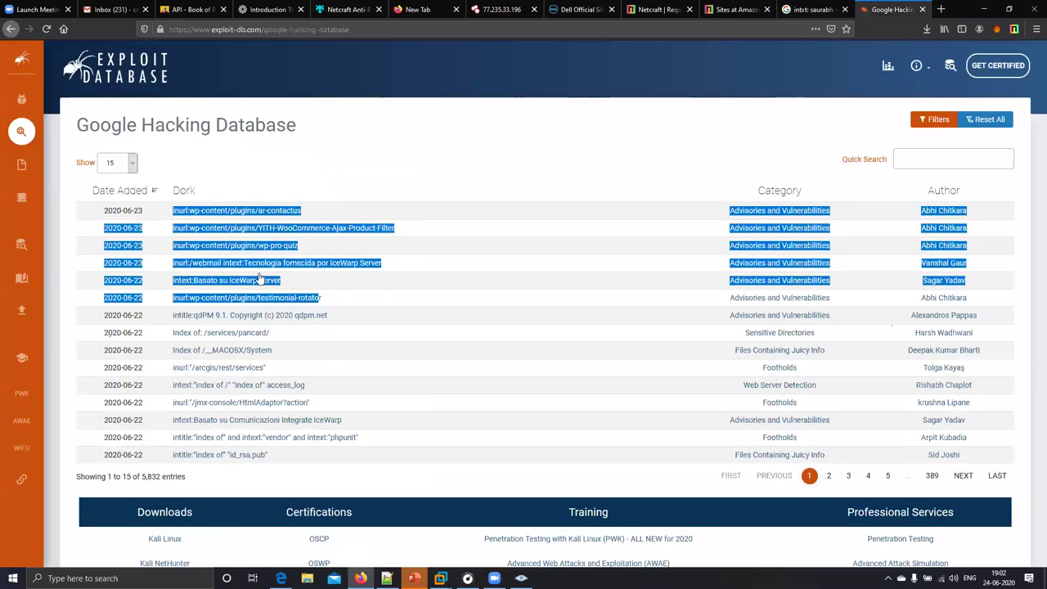
{"action": "left_click", "coordinate": [312, 228]}
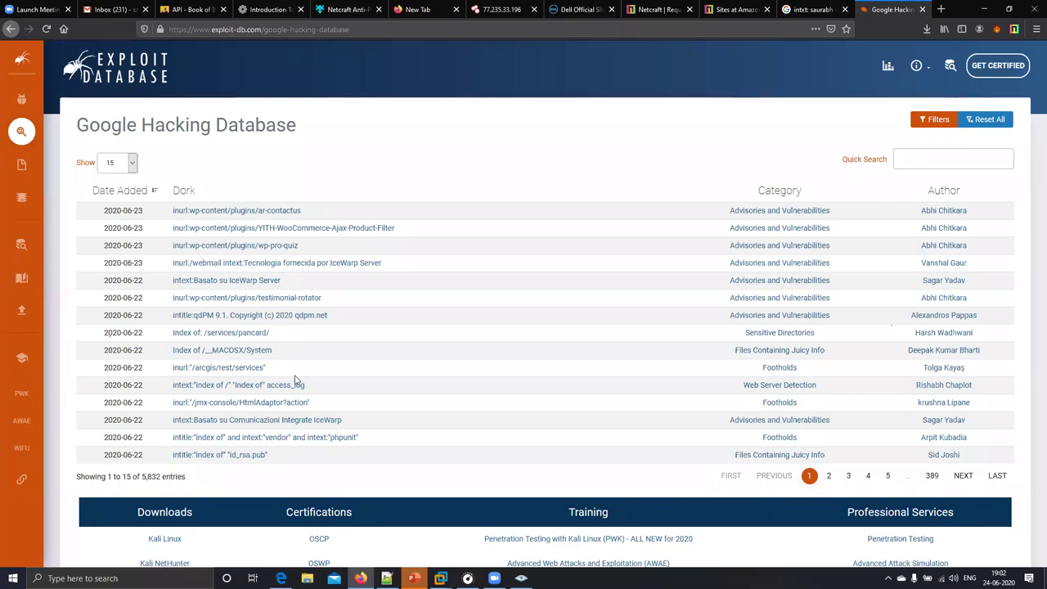
{"action": "left_click", "coordinate": [789, 9]}
{"action": "left_click", "coordinate": [192, 61]}
{"action": "key", "text": "ctrl+a"}
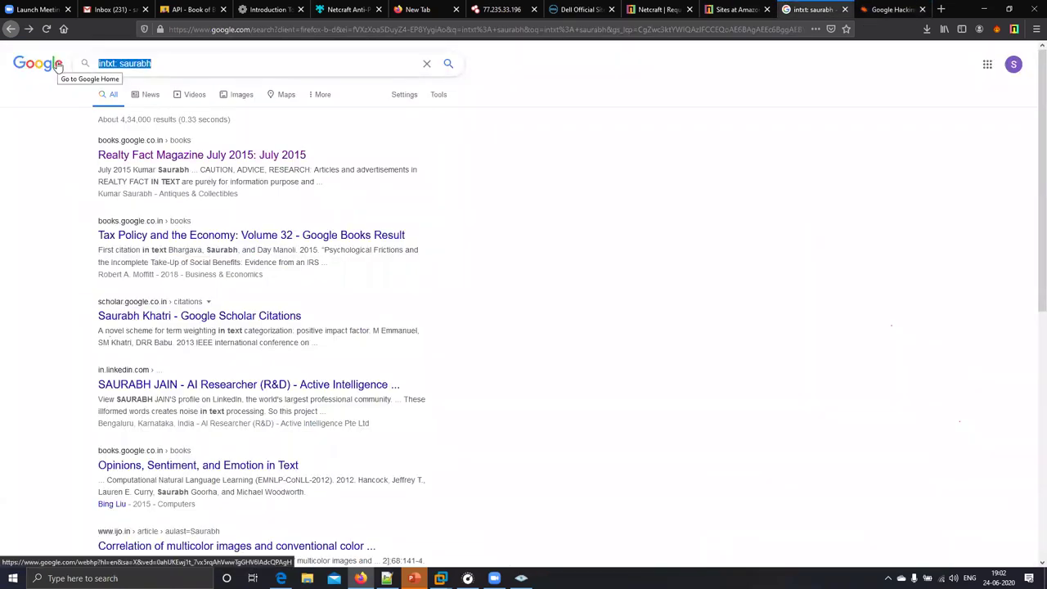
- Search 'inurl: index of movie' and view the first Index of /movie directory listing
{"action": "type", "text": "inurl: i"}
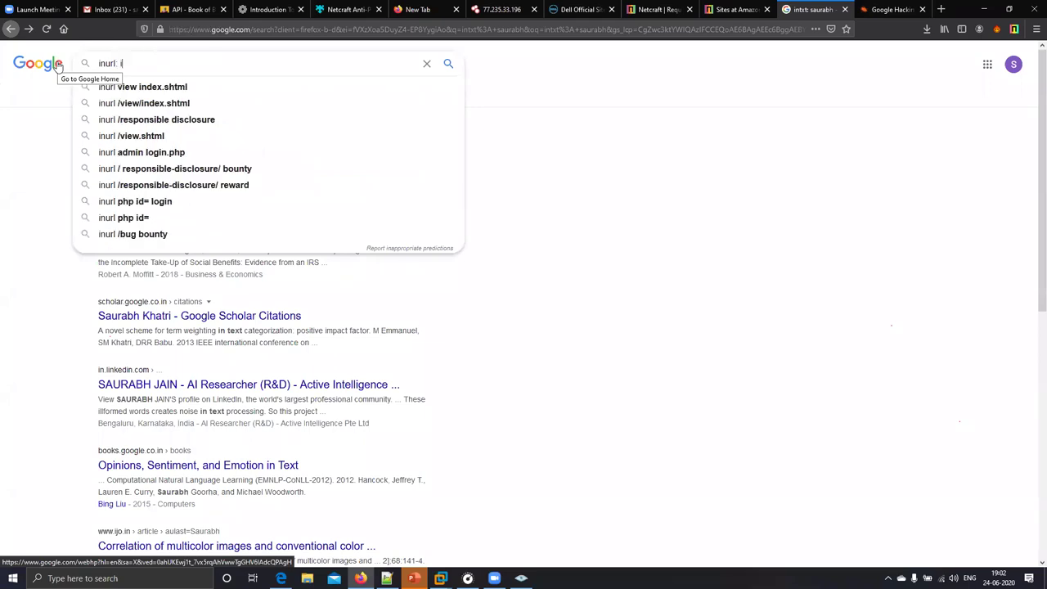
{"action": "type", "text": "ndex of movie"}
{"action": "key", "text": "Return"}
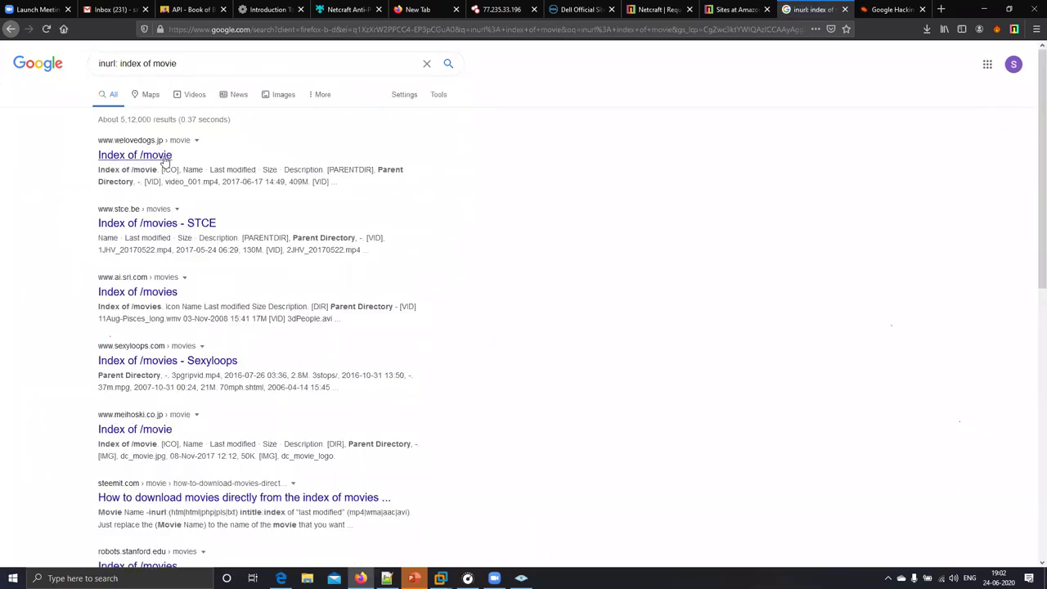
{"action": "left_click", "coordinate": [148, 160]}
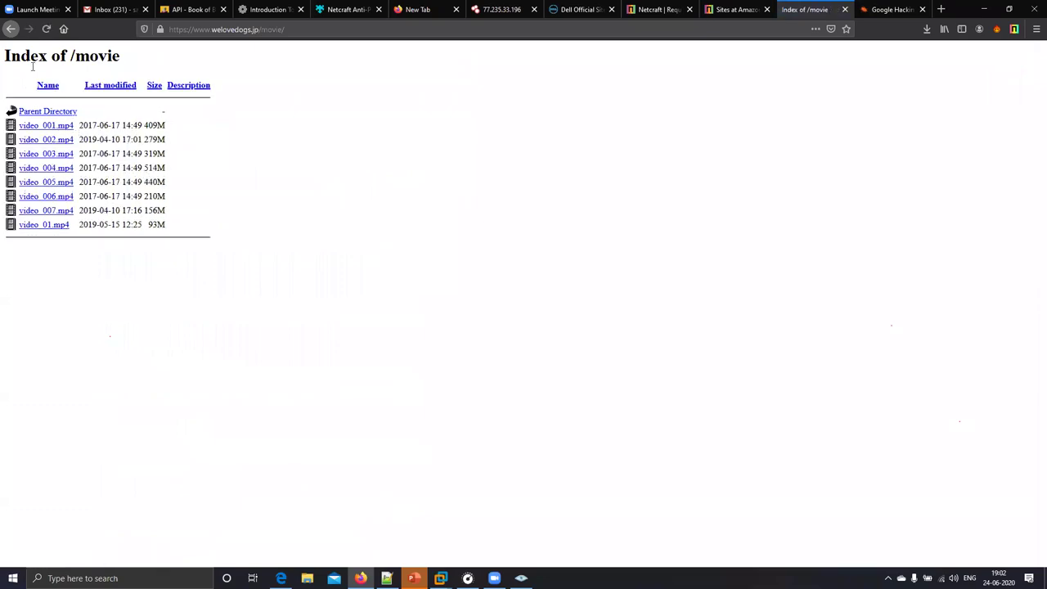
{"action": "left_click", "coordinate": [8, 30]}
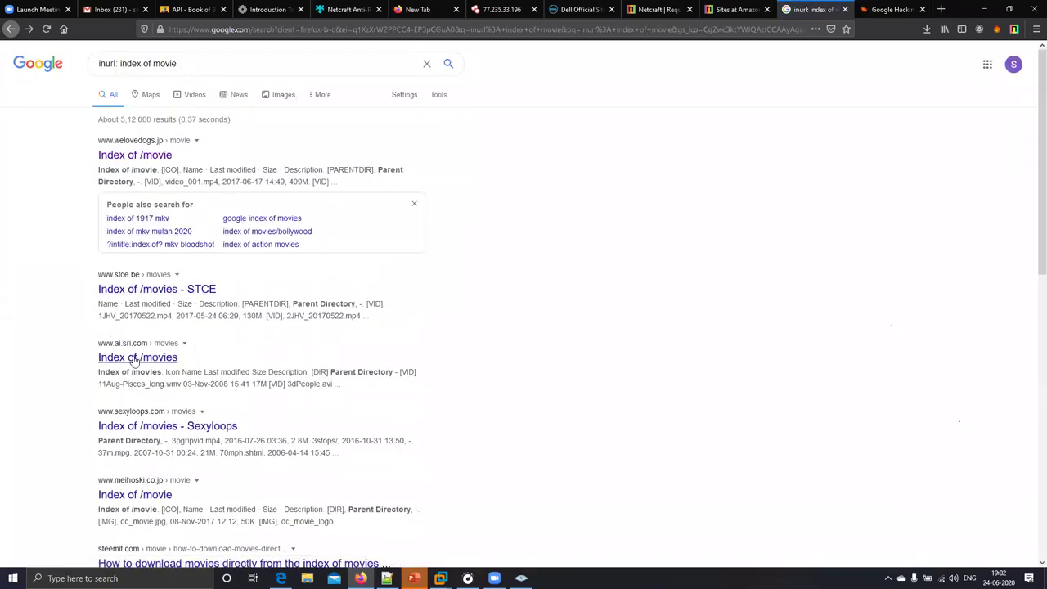
- Browse the ai.sri.com Index of /movies listing, then return to the results and select part of the query
{"action": "left_click", "coordinate": [135, 360]}
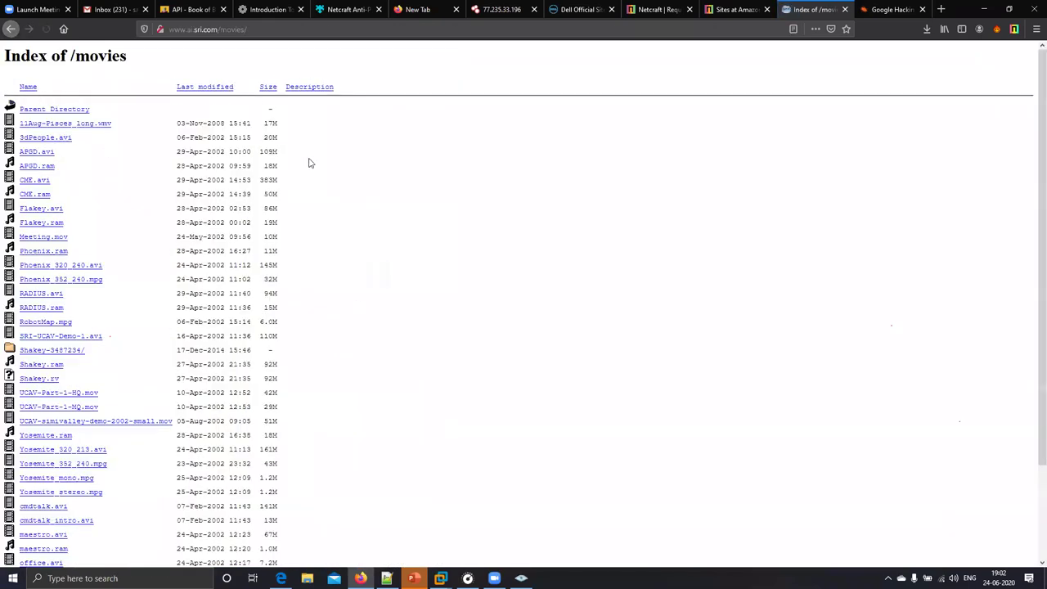
{"action": "left_click", "coordinate": [12, 30]}
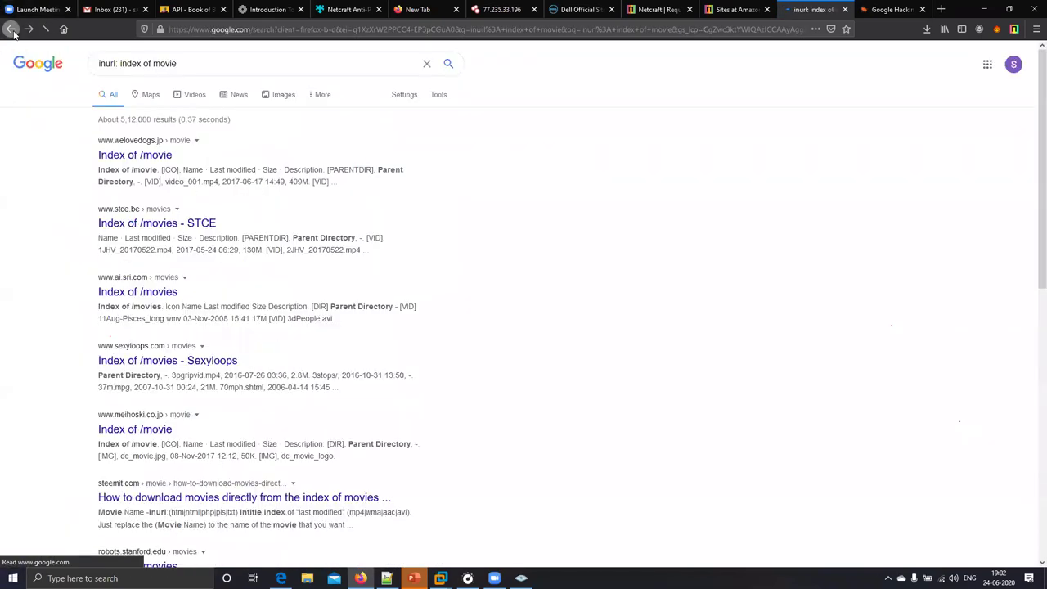
{"action": "left_click_drag", "start_coordinate": [177, 64], "coordinate": [121, 66]}
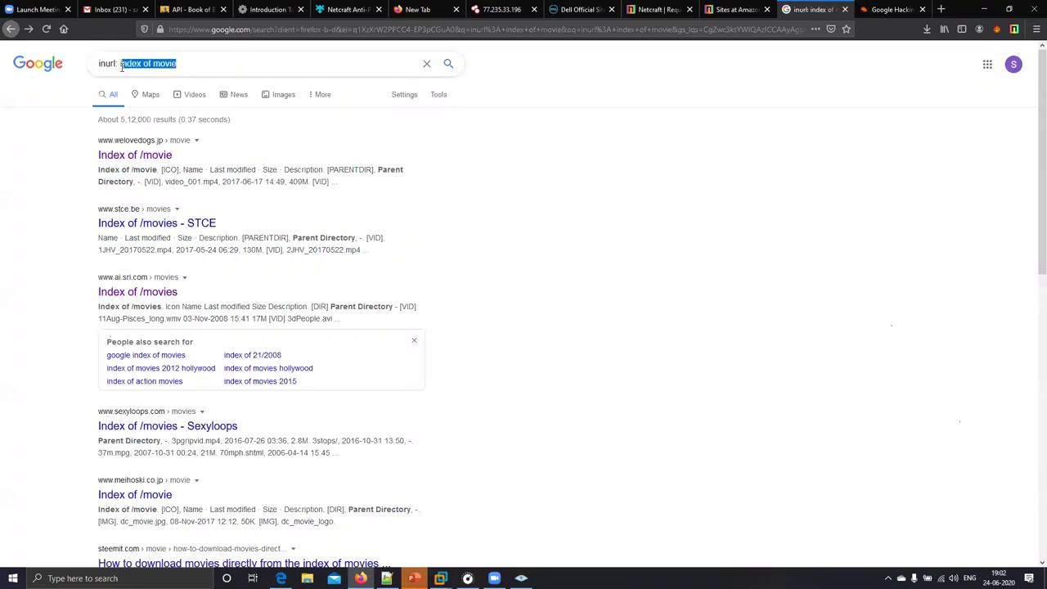
{"action": "left_click", "coordinate": [116, 63]}
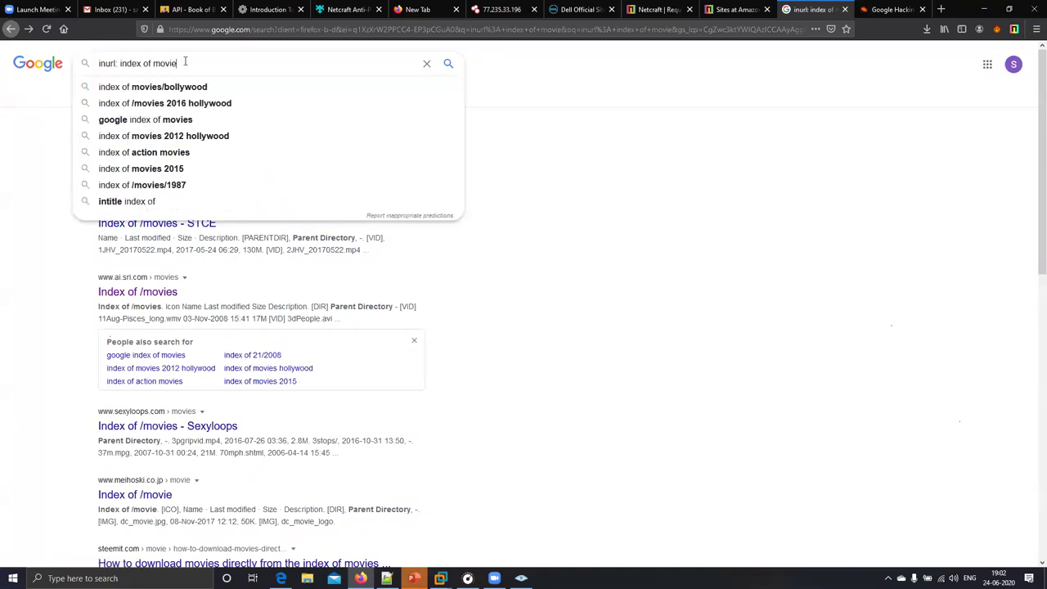
- Search 'index of /movies 2016 hollywood' from the suggestions and view the Hollywood 2016_2017 listing
{"action": "key", "text": "Down"}
{"action": "key", "text": "Down"}
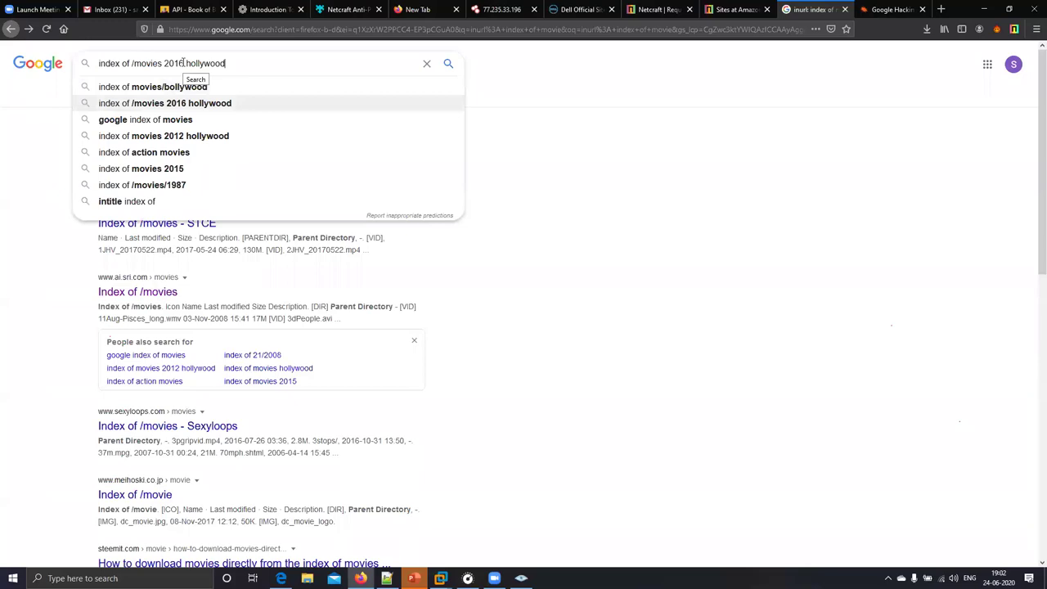
{"action": "key", "text": "Return"}
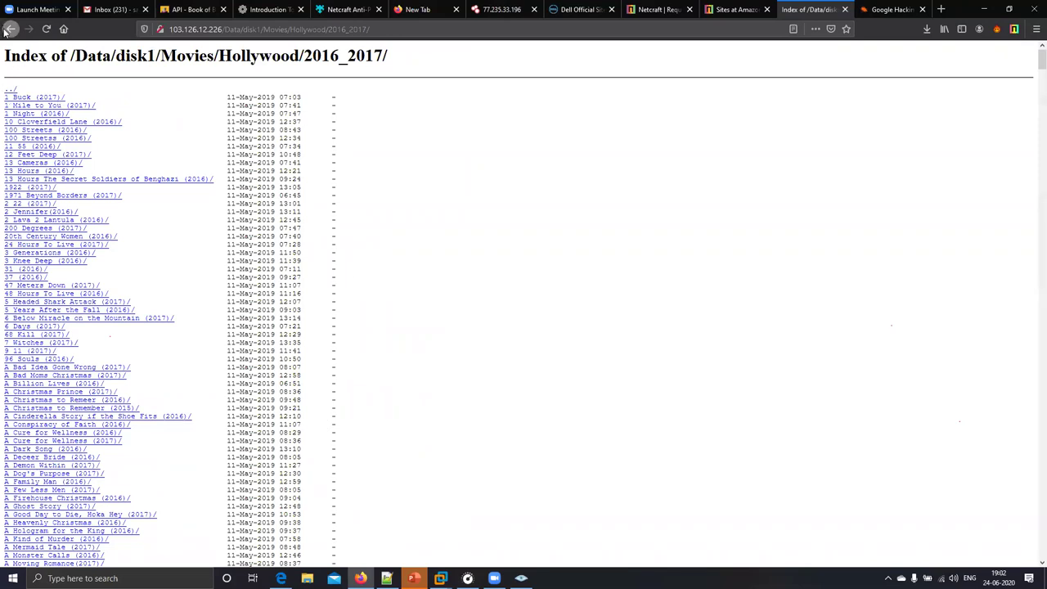
{"action": "left_click", "coordinate": [10, 30]}
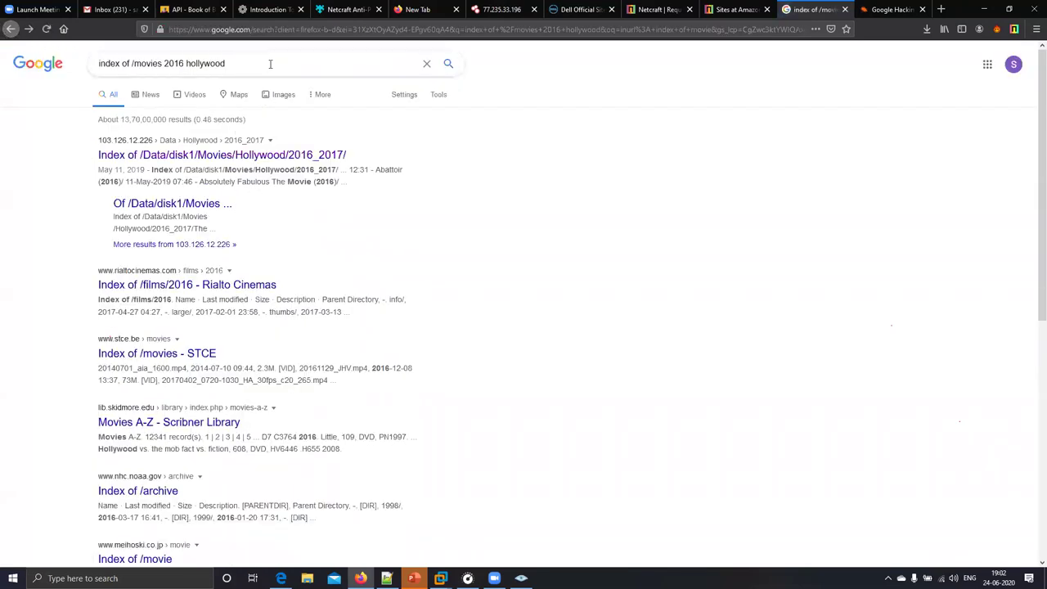
- Replace the search query with 'info dell.com'
{"action": "left_click", "coordinate": [274, 70]}
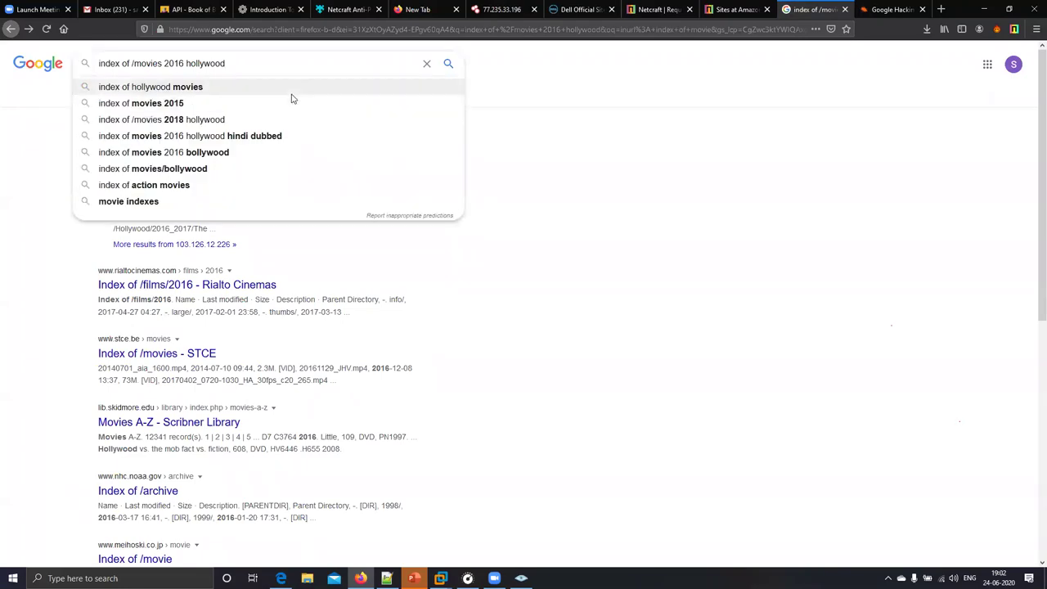
{"action": "left_click_drag", "start_coordinate": [250, 65], "coordinate": [176, 67]}
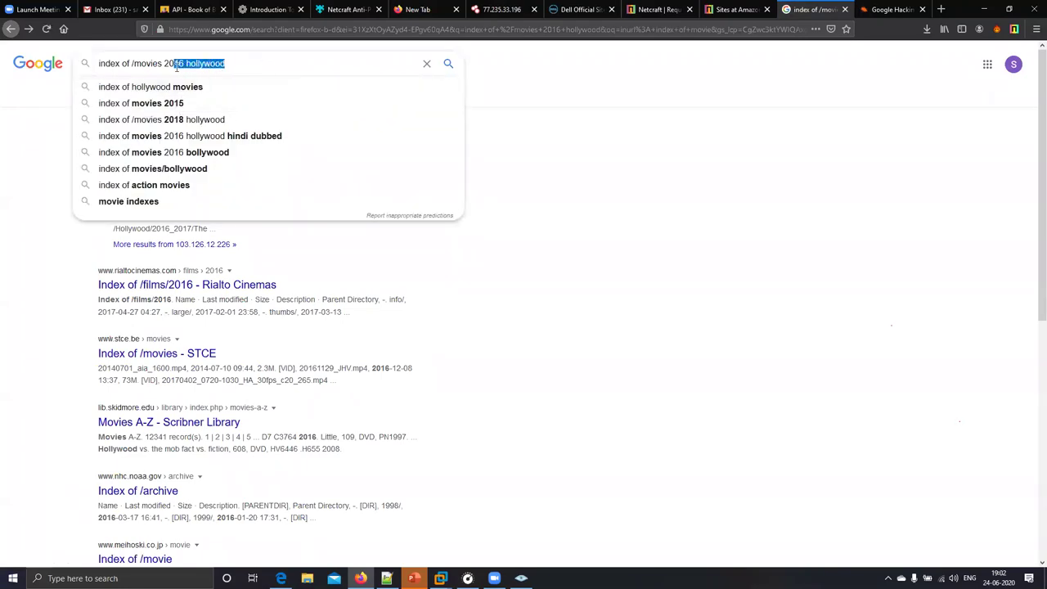
{"action": "left_click", "coordinate": [237, 68]}
{"action": "triple_click", "coordinate": [247, 67]}
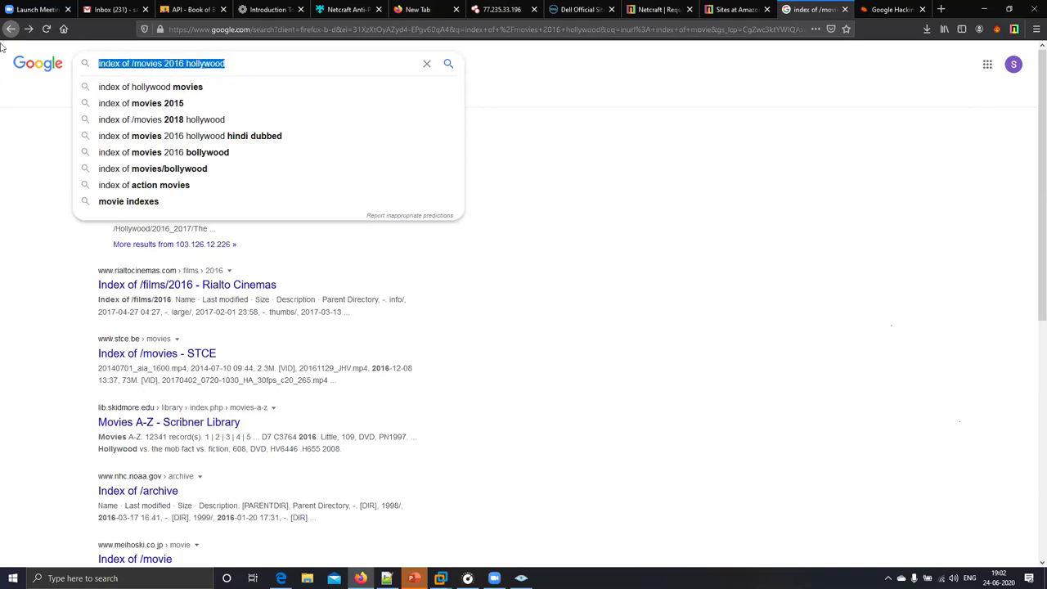
{"action": "type", "text": "info:"}
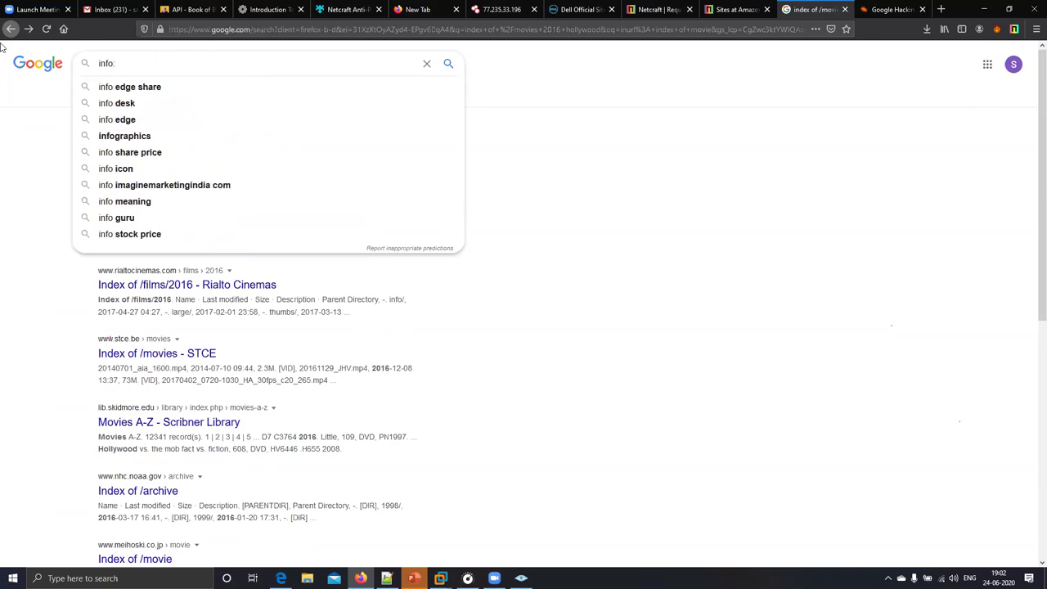
{"action": "type", "text": " dell.com"}
- Run the info:dell.com search and view the Contact Information | Dell US result
{"action": "key", "text": "Return"}
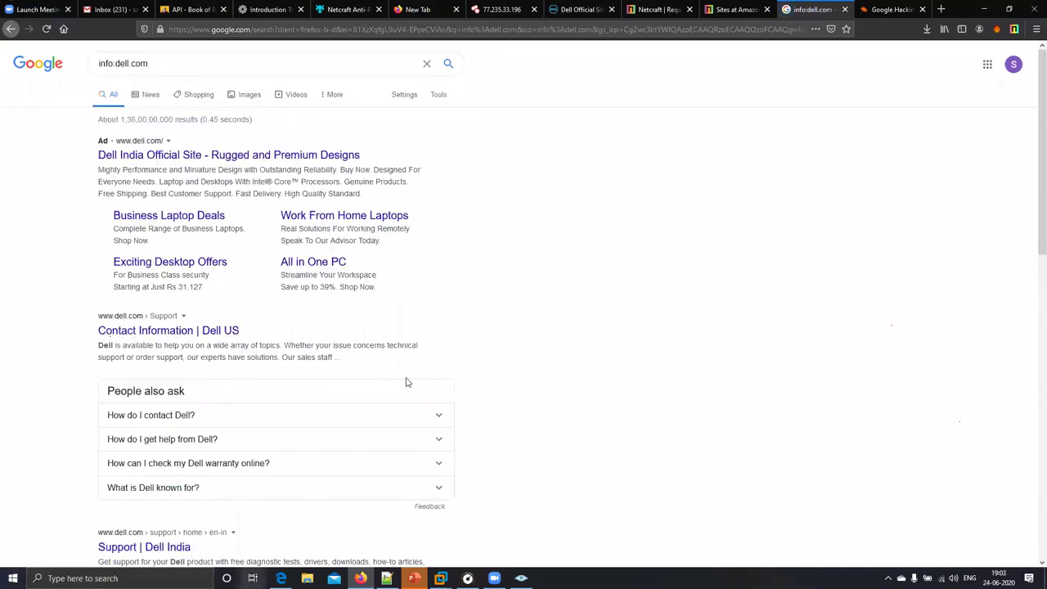
{"action": "scroll", "coordinate": [1031, 262], "scroll_direction": "down", "scroll_amount": 3}
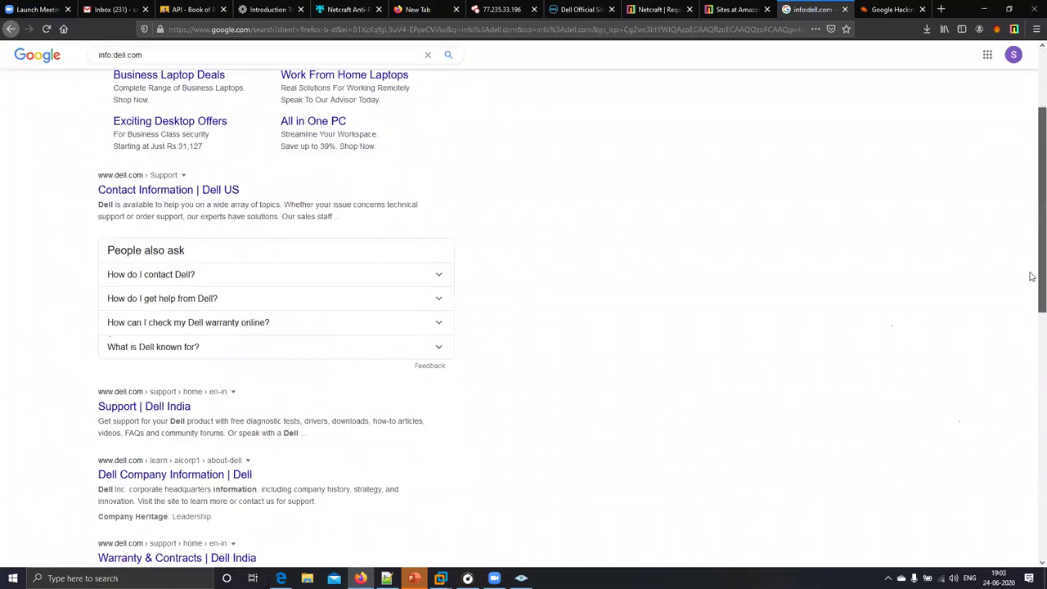
{"action": "scroll", "coordinate": [1032, 326], "scroll_direction": "down", "scroll_amount": 3}
{"action": "scroll", "coordinate": [1032, 244], "scroll_direction": "up", "scroll_amount": 8}
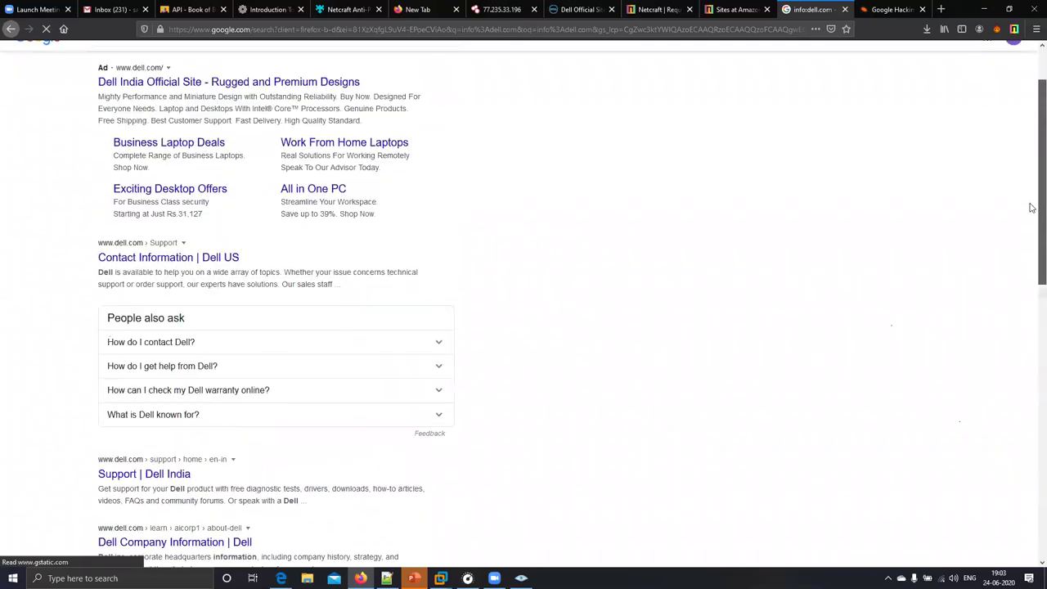
{"action": "scroll", "coordinate": [1032, 238], "scroll_direction": "down", "scroll_amount": 2}
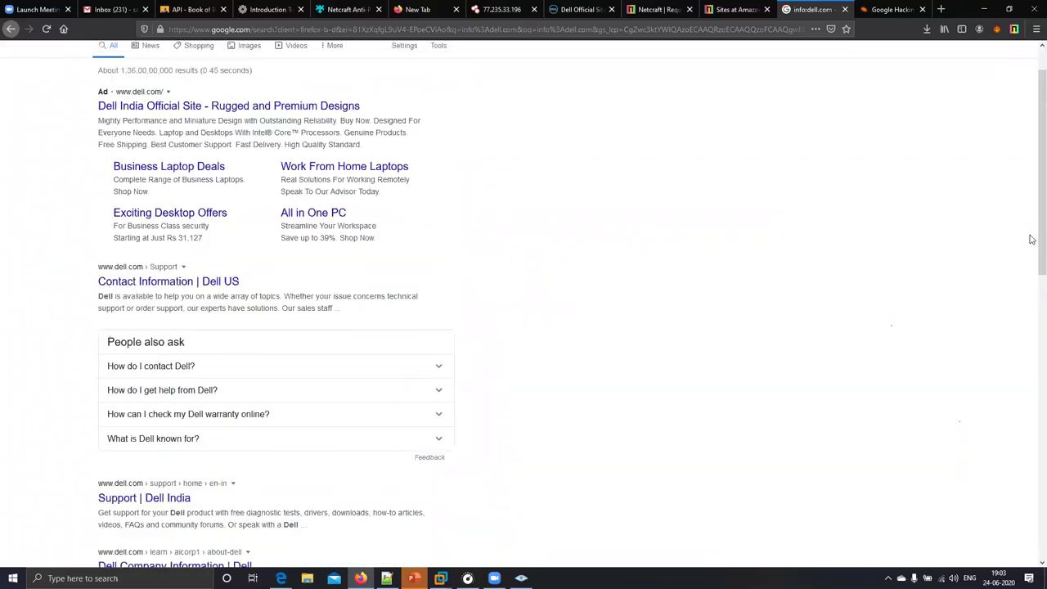
{"action": "scroll", "coordinate": [1031, 222], "scroll_direction": "up", "scroll_amount": 1}
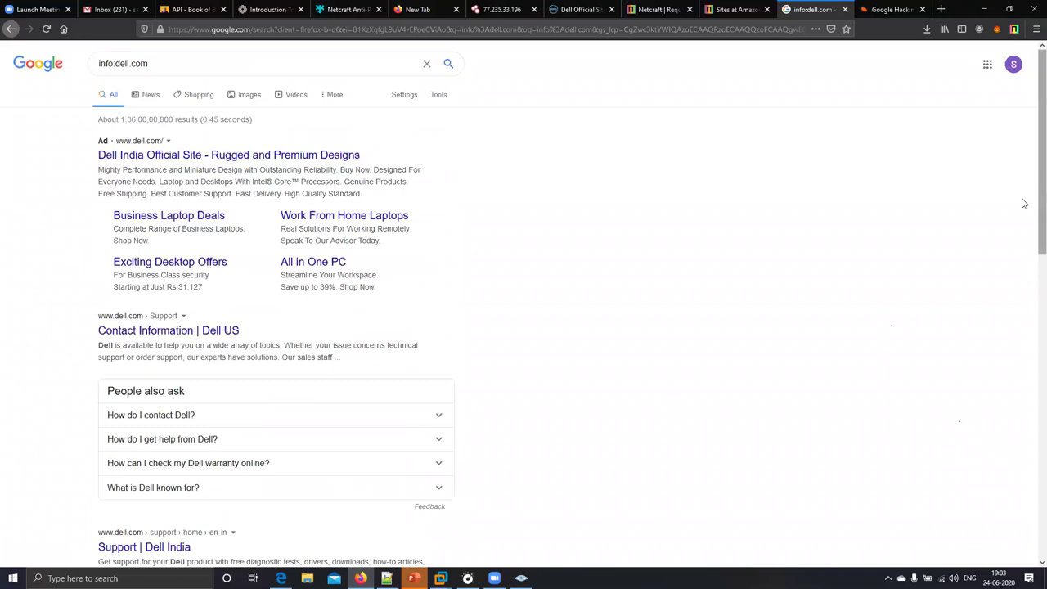
{"action": "left_click", "coordinate": [196, 331]}
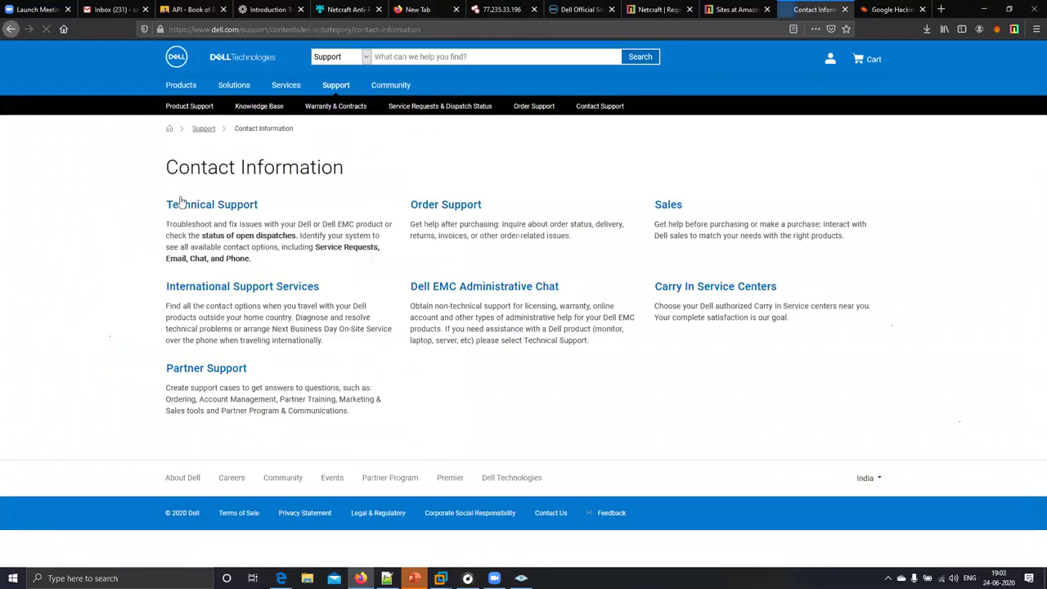
{"action": "left_click", "coordinate": [11, 29]}
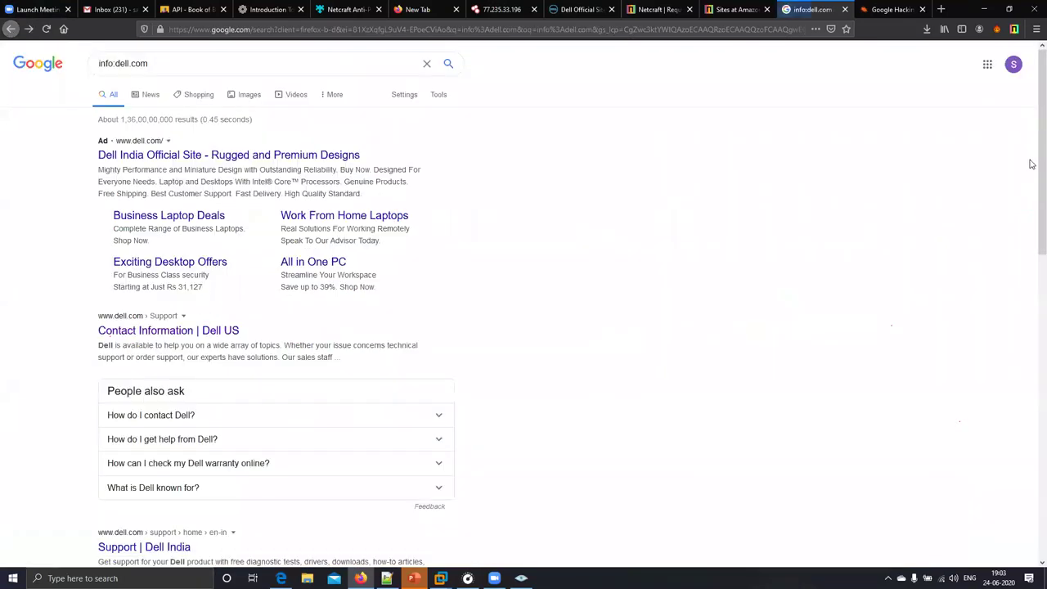
- Visit the Support and Warranty & Contracts | Dell India pages, returning to the results after each
{"action": "scroll", "coordinate": [269, 313], "scroll_direction": "down", "scroll_amount": 3}
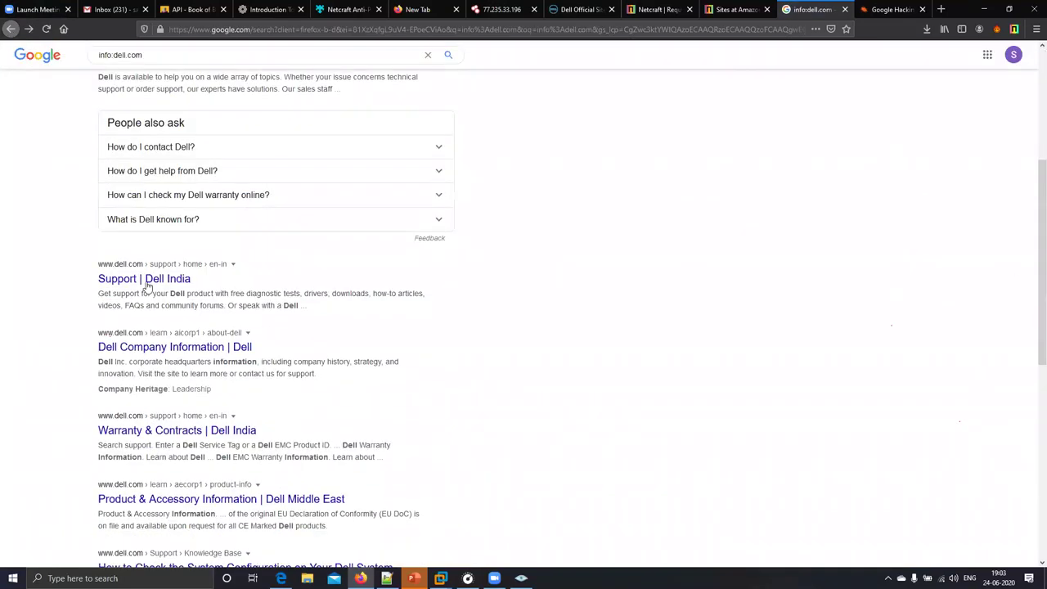
{"action": "left_click", "coordinate": [148, 283]}
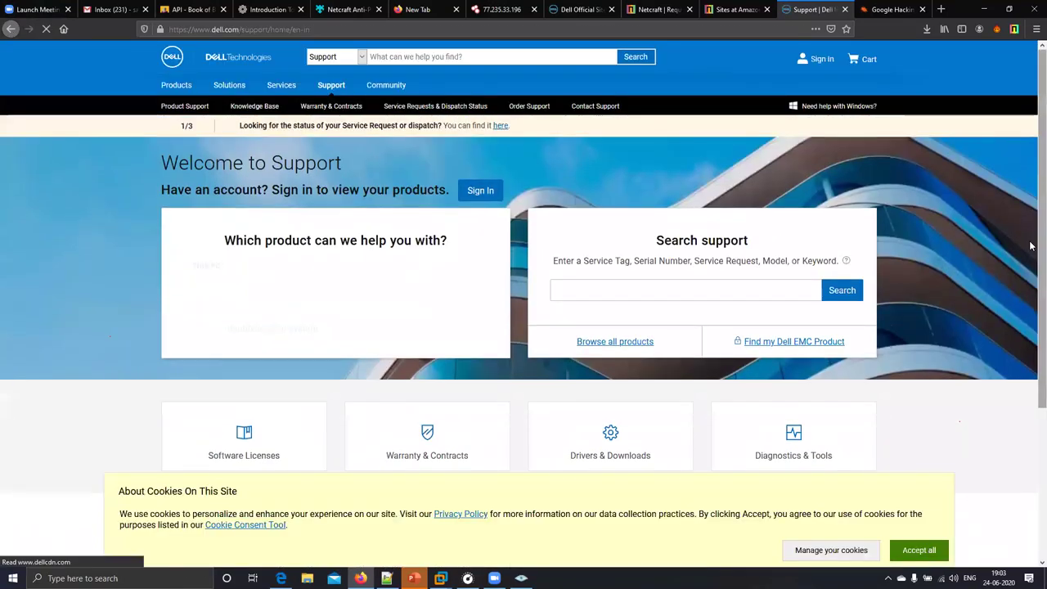
{"action": "key", "text": "alt+Left"}
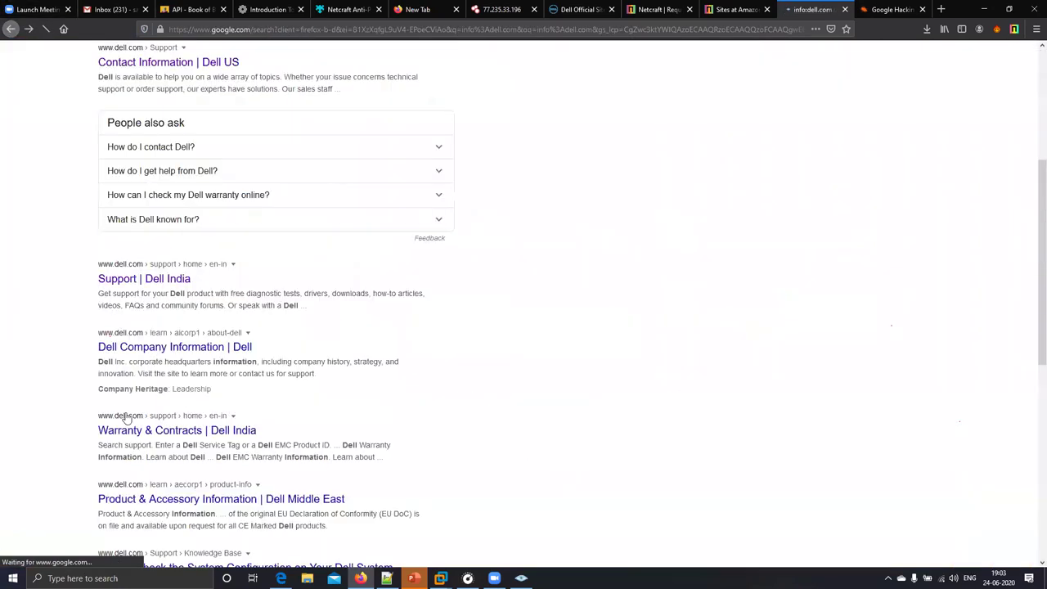
{"action": "left_click", "coordinate": [164, 435]}
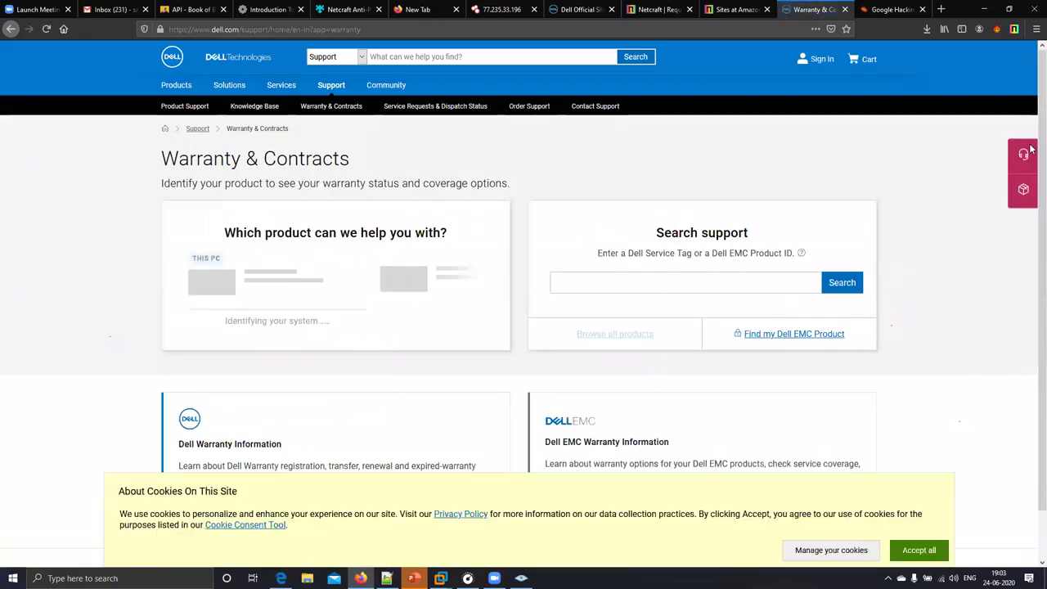
{"action": "scroll", "coordinate": [1031, 229], "scroll_direction": "down", "scroll_amount": 1}
{"action": "key", "text": "alt+Left"}
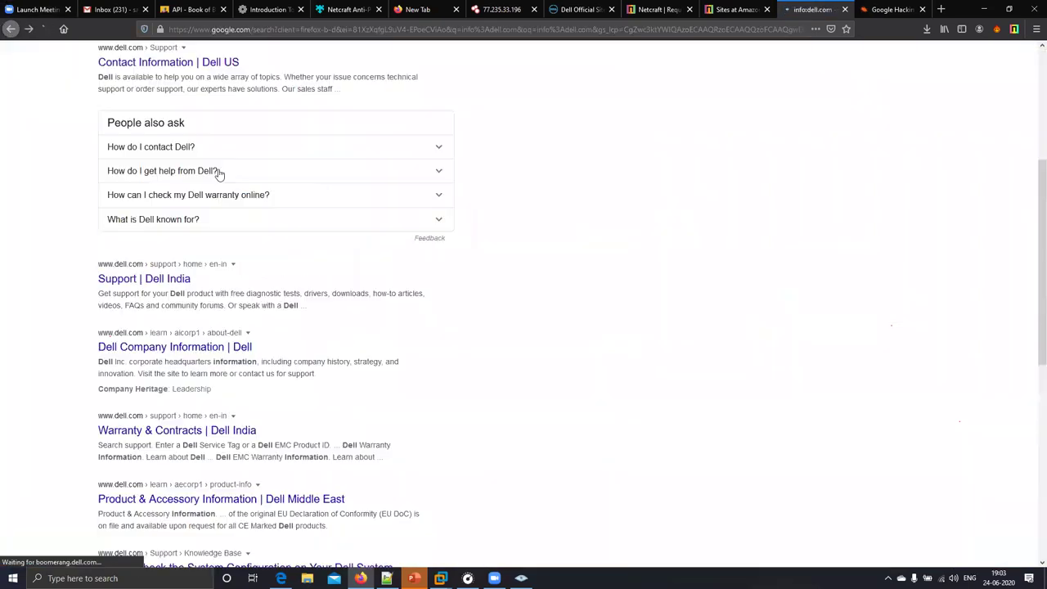
{"action": "scroll", "coordinate": [217, 173], "scroll_direction": "up", "scroll_amount": 5}
{"action": "left_click", "coordinate": [179, 57]}
- Change the query to info:microsft.com, run it, and view the Microsoft Support result
{"action": "key", "text": "BackSpace"}
{"action": "key", "text": "BackSpace"}
{"action": "key", "text": "BackSpace"}
{"action": "type", "text": "microsft."}
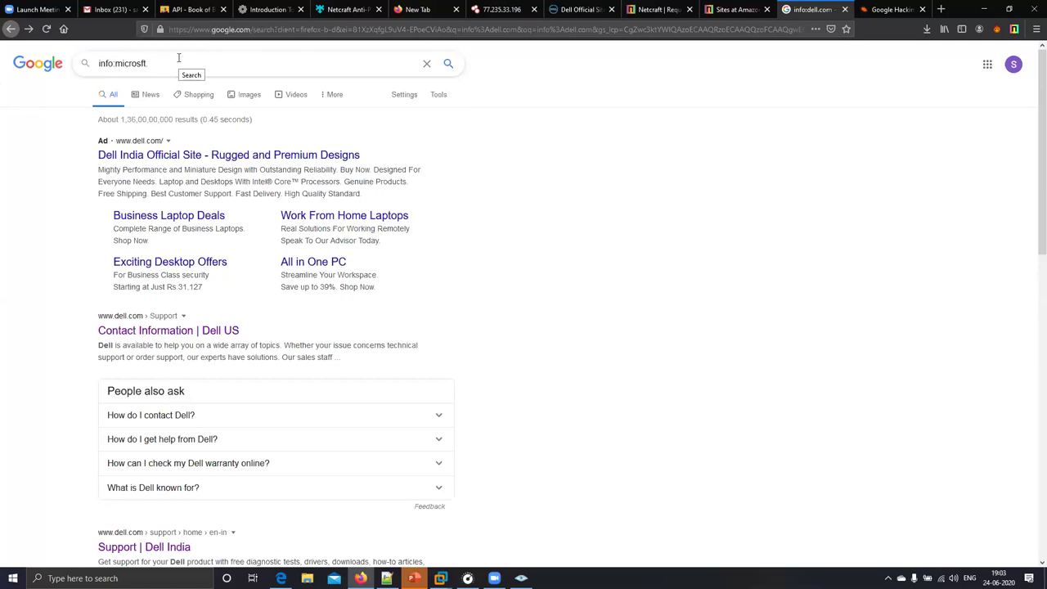
{"action": "key", "text": "Return"}
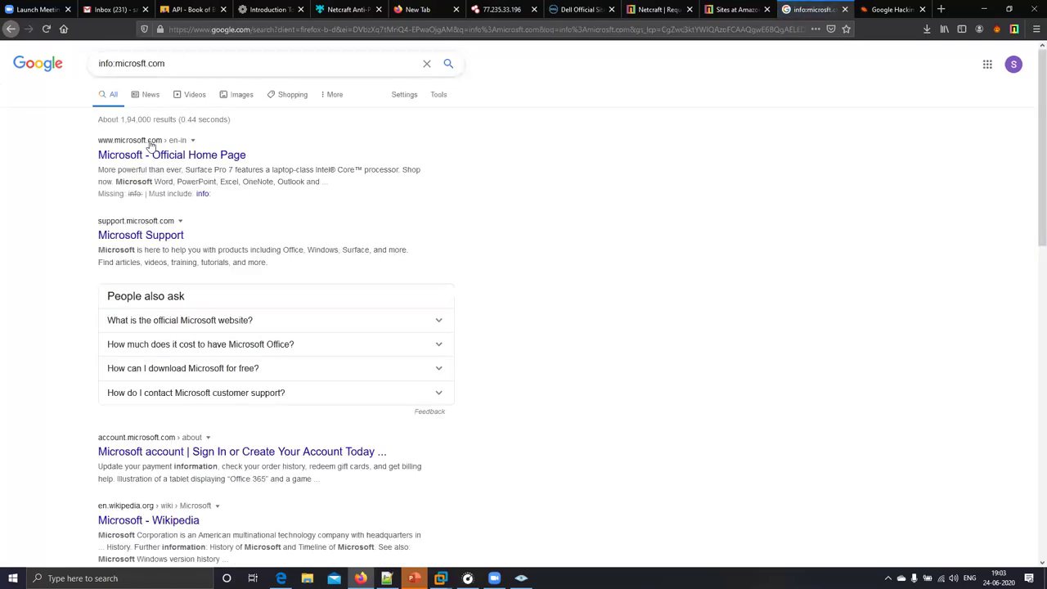
{"action": "left_click", "coordinate": [144, 237]}
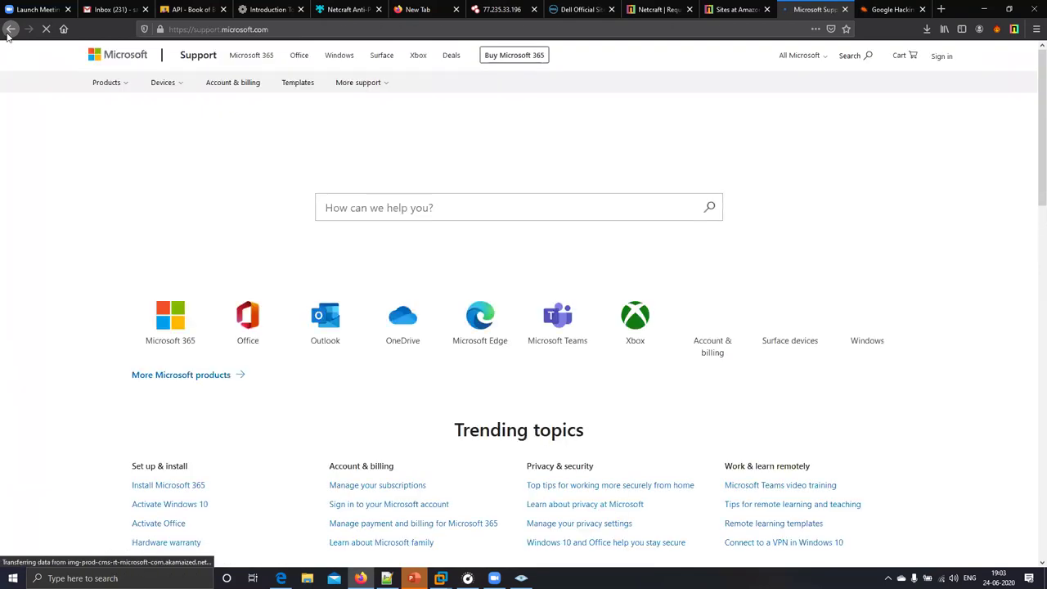
{"action": "left_click", "coordinate": [11, 29]}
- Back on the results, select and delete the info:microsft.com query from the search box
{"action": "double_click", "coordinate": [92, 64]}
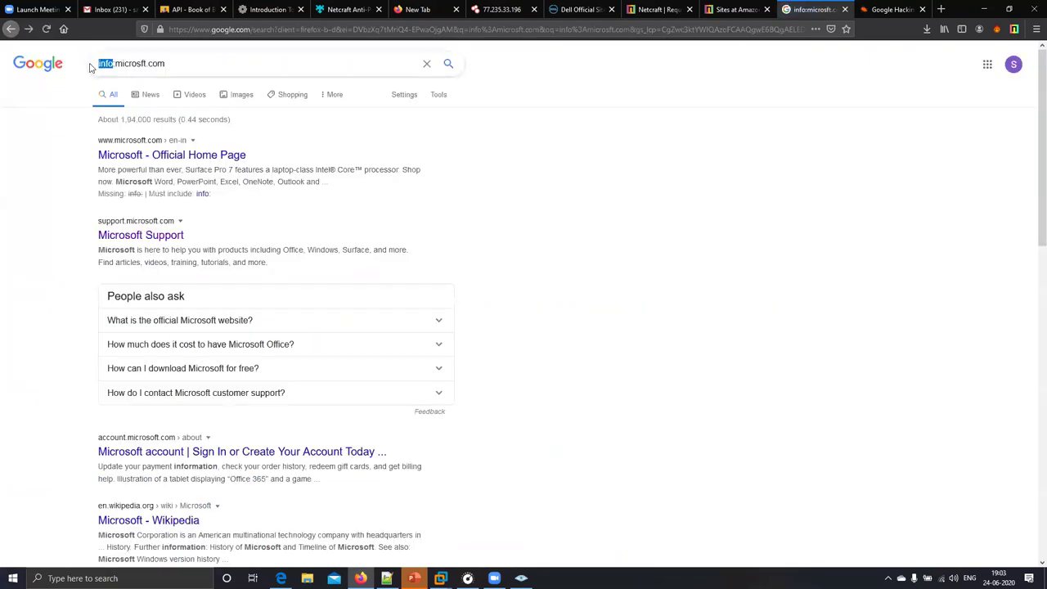
{"action": "left_click", "coordinate": [509, 216]}
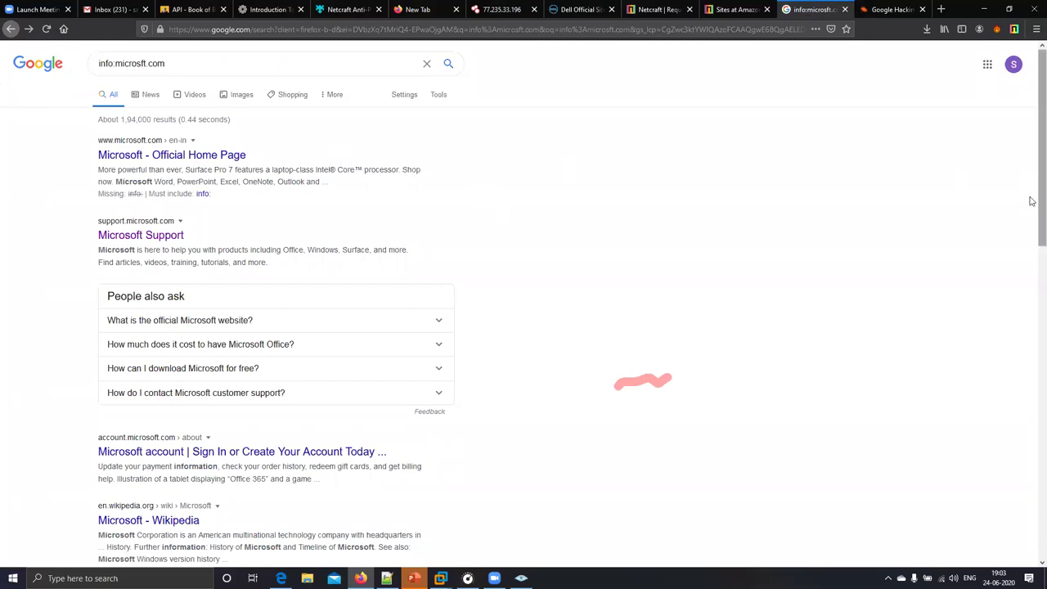
{"action": "scroll", "coordinate": [1032, 201], "scroll_direction": "down", "scroll_amount": 1}
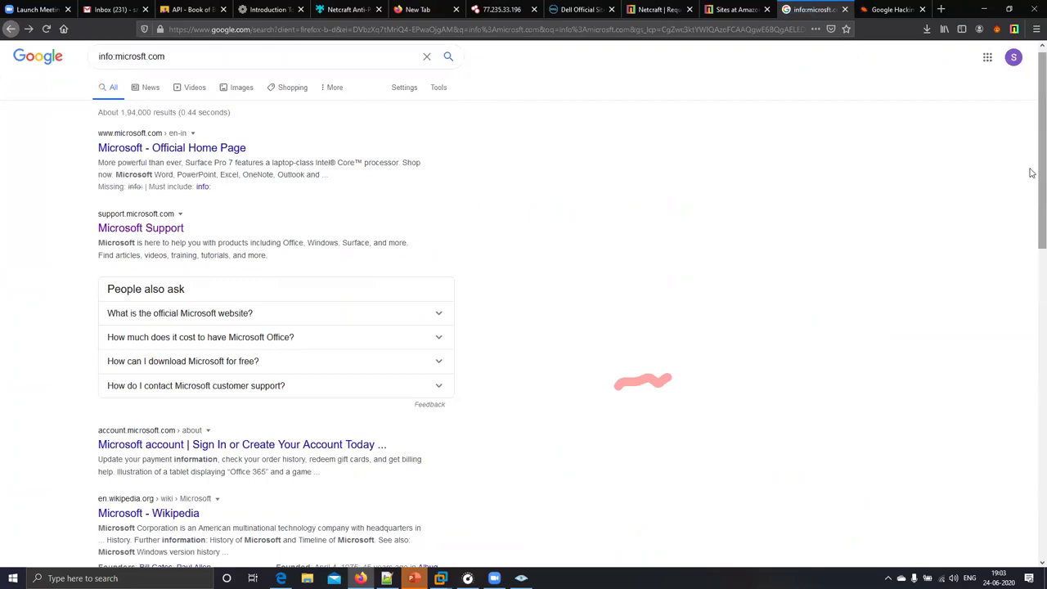
{"action": "scroll", "coordinate": [1032, 203], "scroll_direction": "down", "scroll_amount": 2}
{"action": "scroll", "coordinate": [1032, 175], "scroll_direction": "up", "scroll_amount": 2}
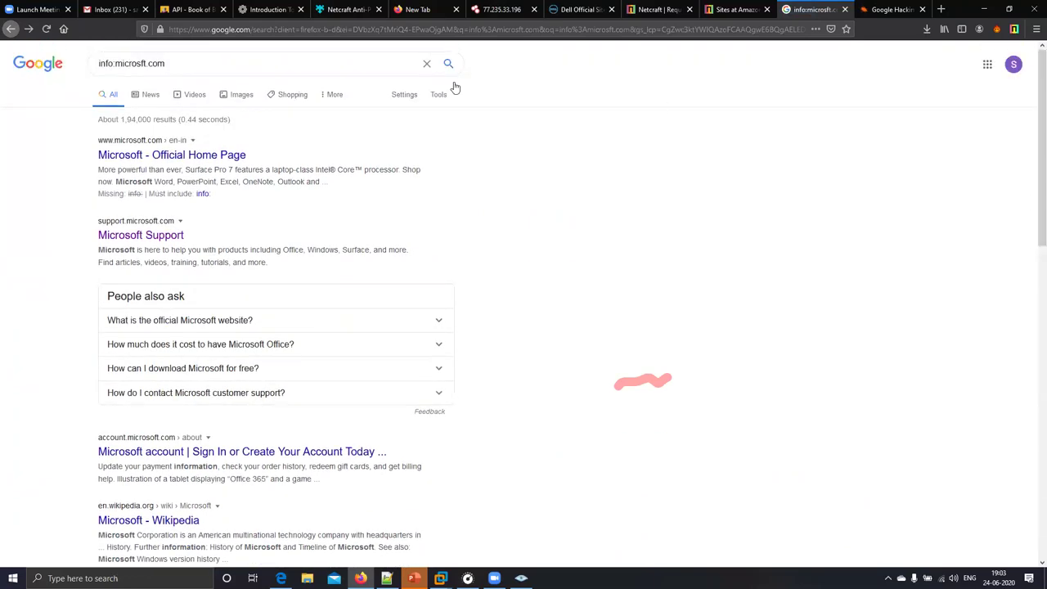
{"action": "triple_click", "coordinate": [101, 63]}
{"action": "left_click", "coordinate": [151, 57]}
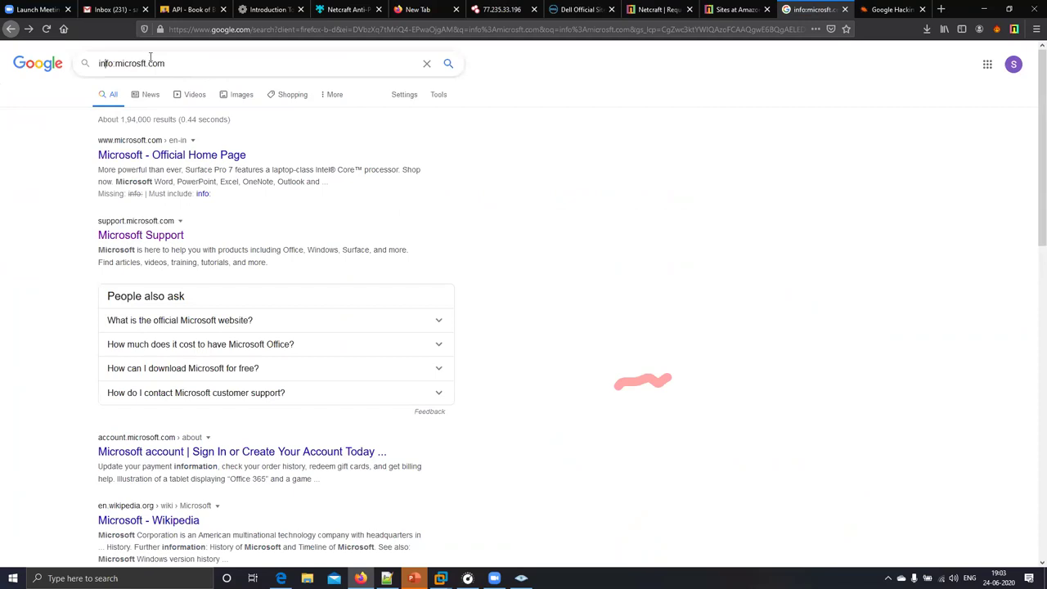
{"action": "left_click_drag", "start_coordinate": [139, 67], "coordinate": [86, 66]}
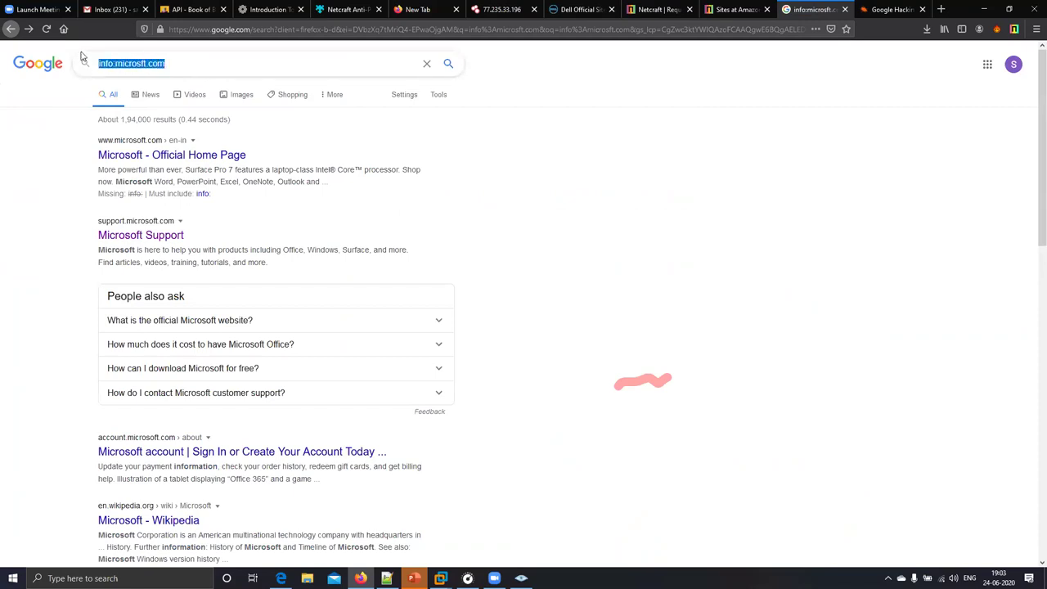
{"action": "key", "text": "BackSpace"}
- Search 'japur enignerring collage' and open the jeckukas.org.in college website
{"action": "type", "text": "jap"}
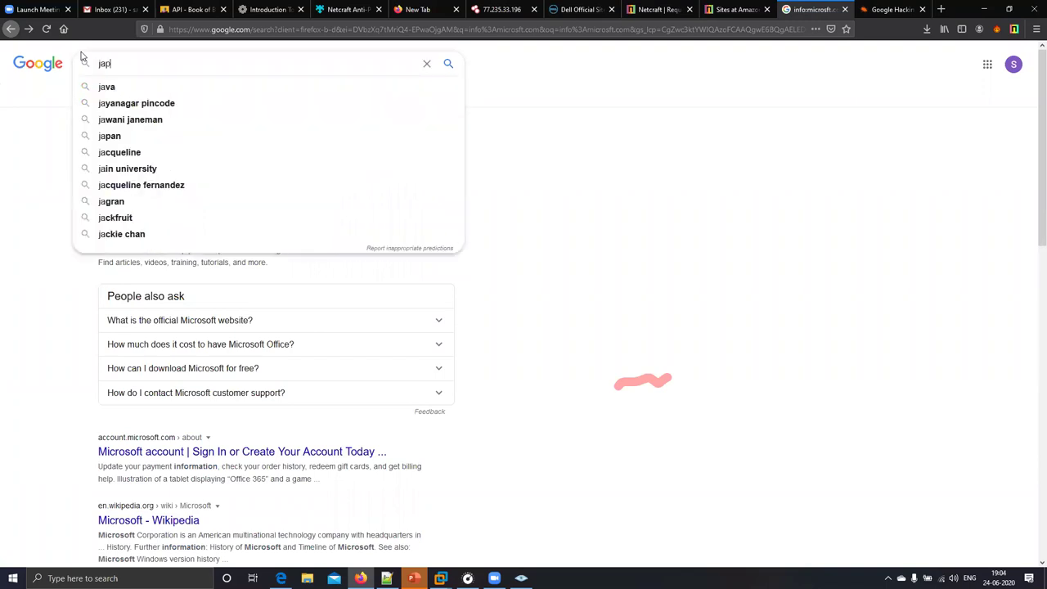
{"action": "type", "text": "ur eni"}
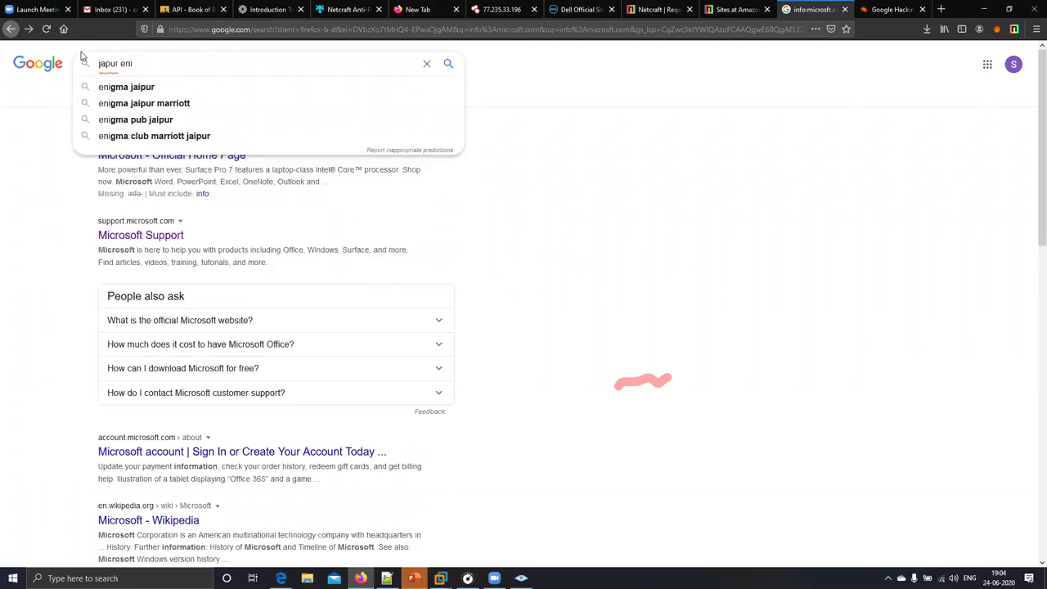
{"action": "type", "text": "gnerri"}
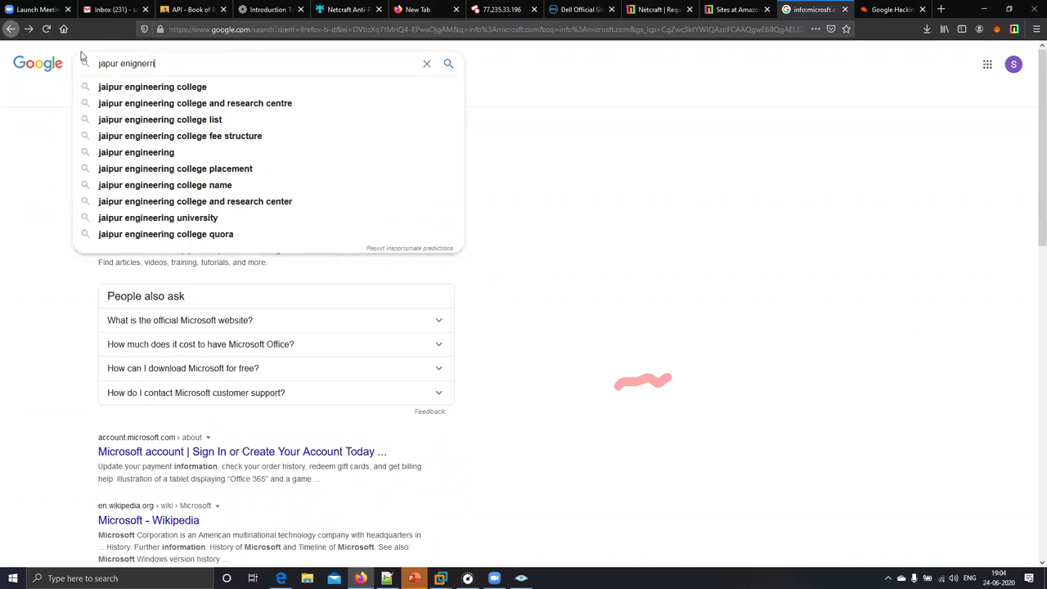
{"action": "type", "text": "ng collage"}
{"action": "key", "text": "Return"}
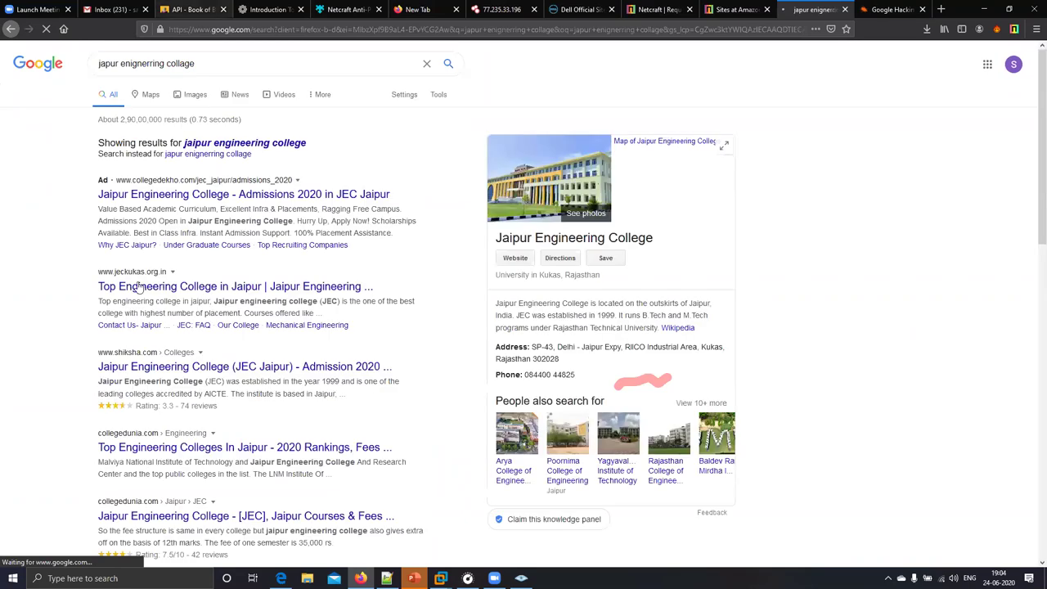
{"action": "left_click", "coordinate": [141, 283]}
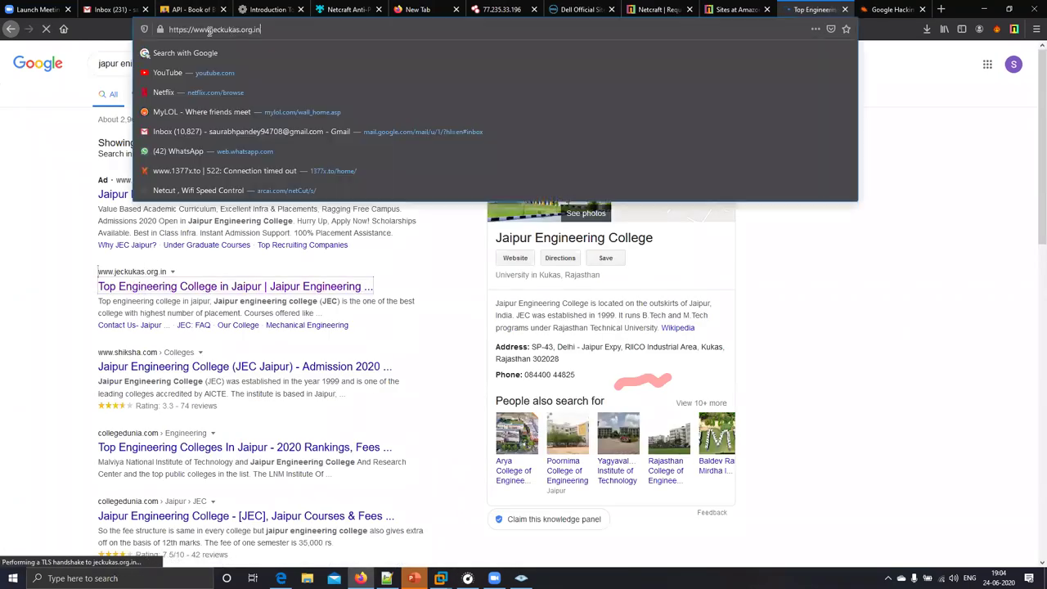
{"action": "left_click", "coordinate": [99, 28]}
{"action": "right_click", "coordinate": [185, 31]}
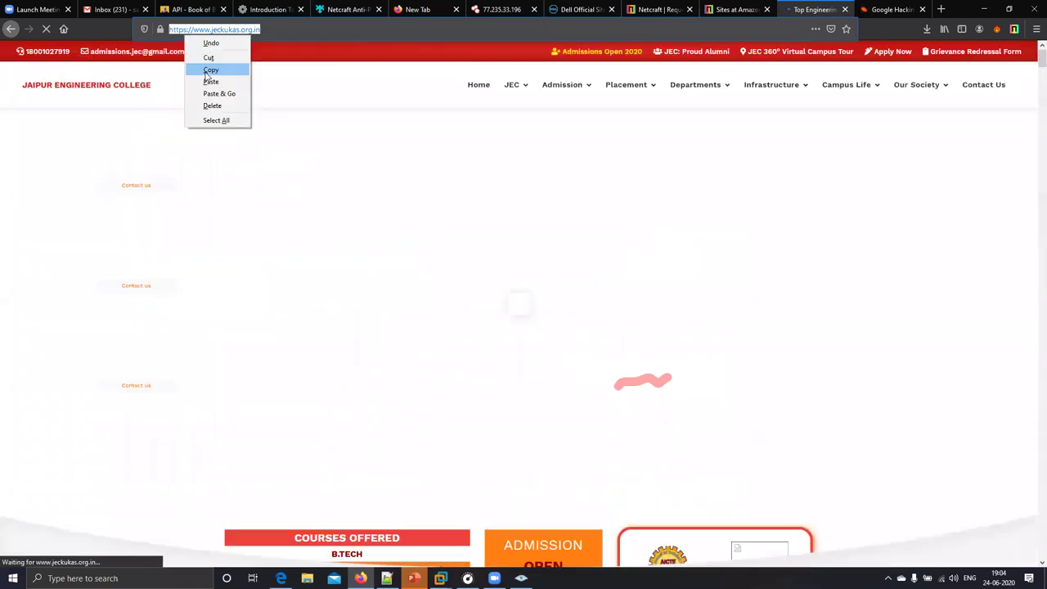
{"action": "key", "text": "Escape"}
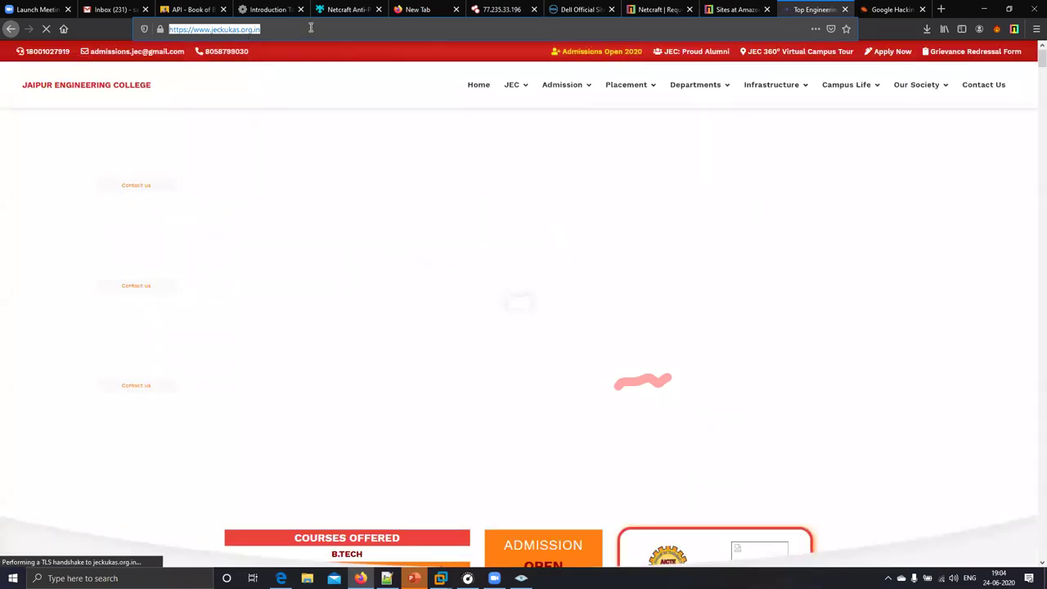
{"action": "left_click", "coordinate": [311, 29]}
{"action": "left_click", "coordinate": [284, 34]}
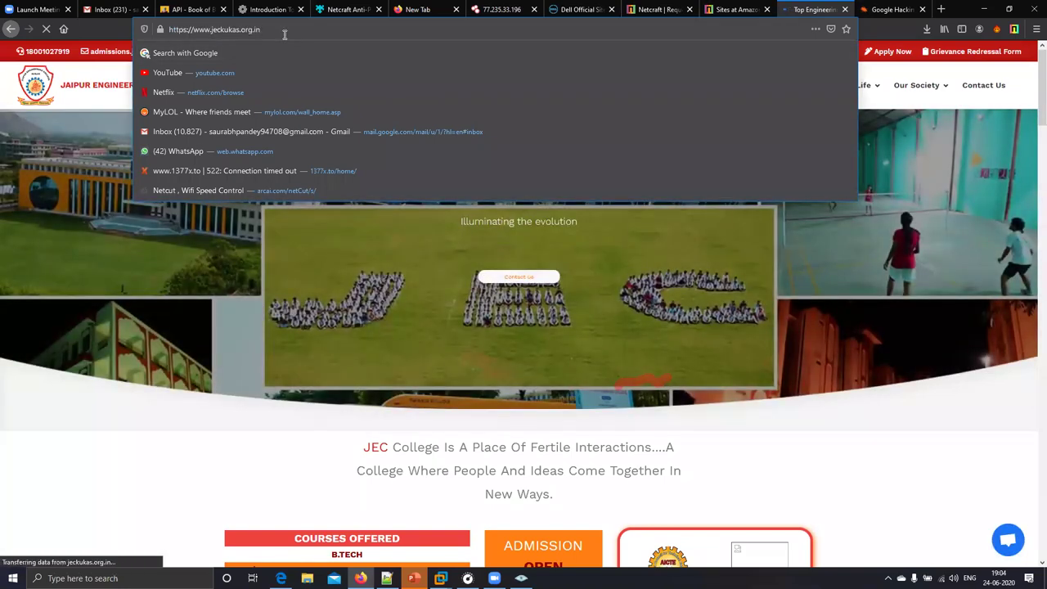
{"action": "left_click_drag", "start_coordinate": [270, 30], "coordinate": [163, 31]}
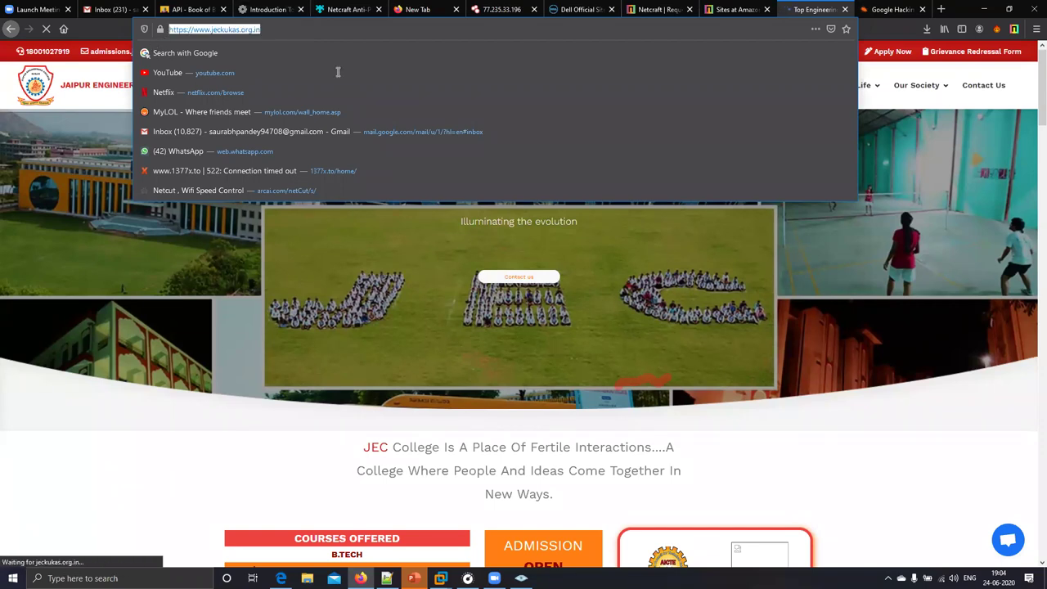
{"action": "key", "text": "ctrl+t"}
- Load Google's homepage in the new tab and enter 'inurl:', taking the 'inurl php id= login' suggestion
{"action": "type", "text": "google.com/"}
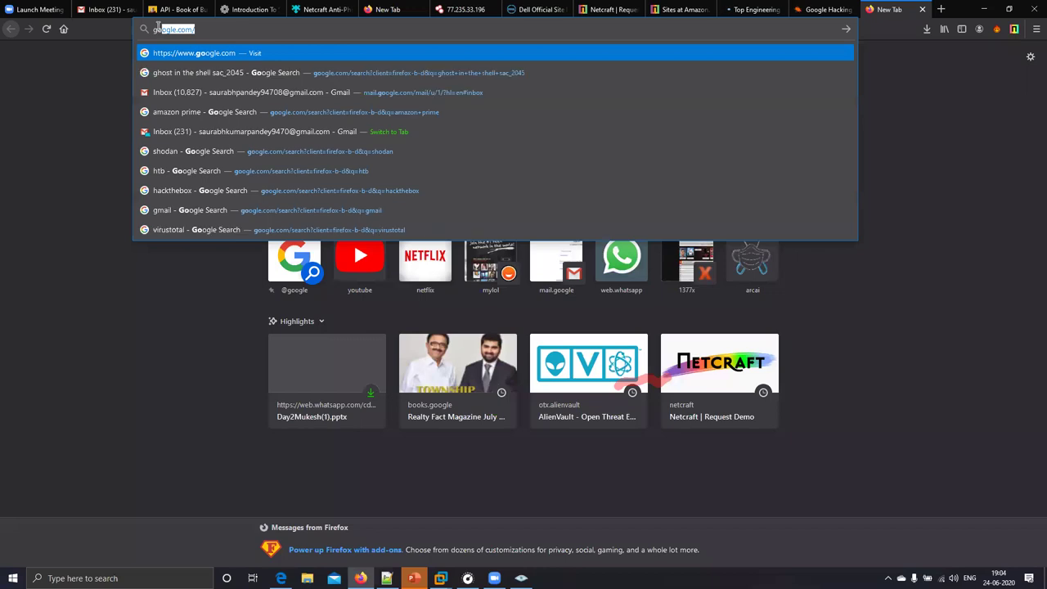
{"action": "key", "text": "Return"}
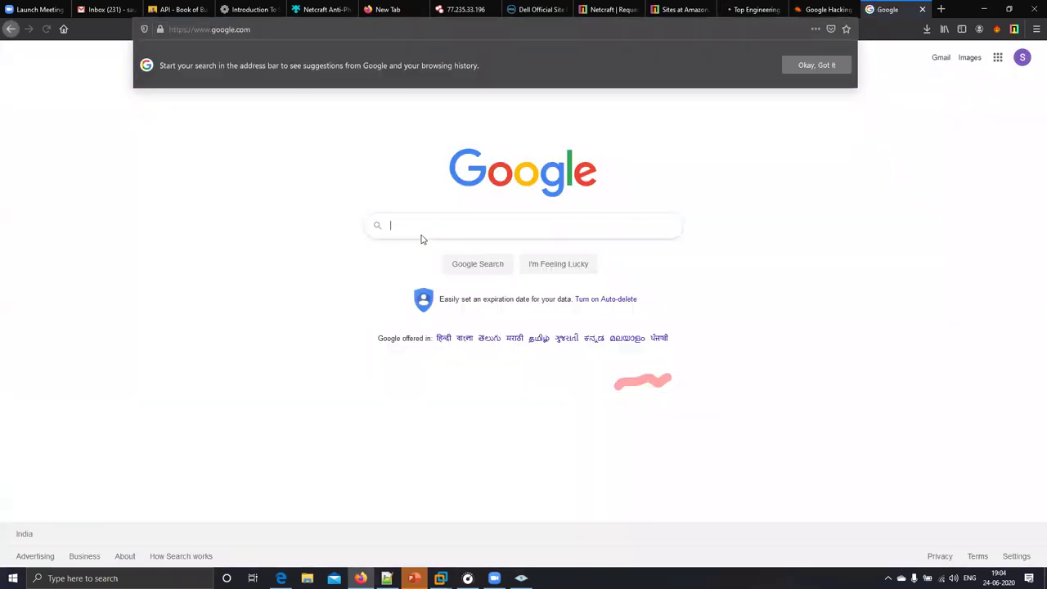
{"action": "left_click", "coordinate": [423, 238]}
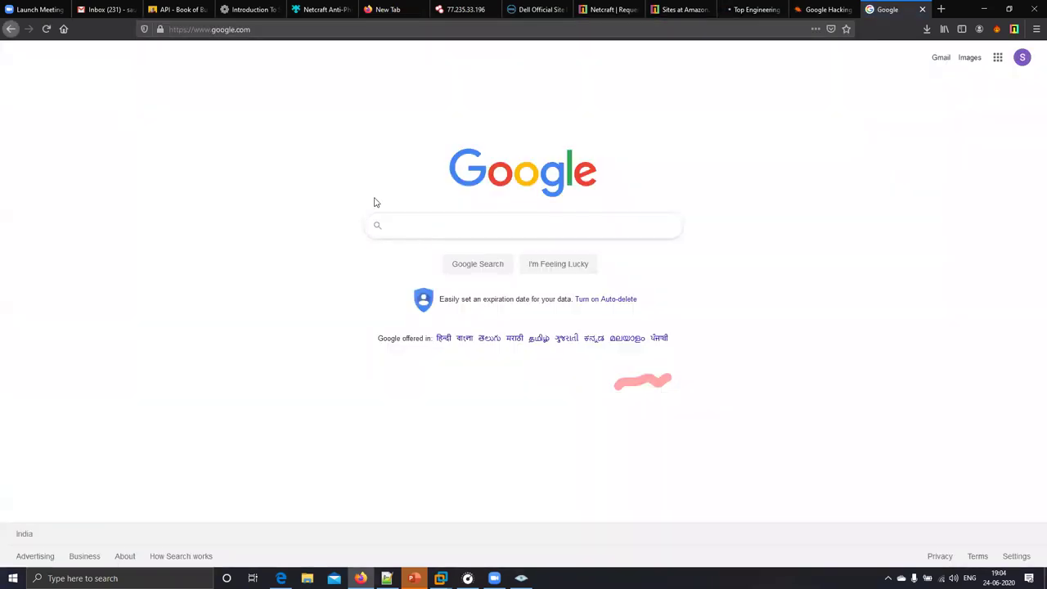
{"action": "left_click", "coordinate": [398, 223]}
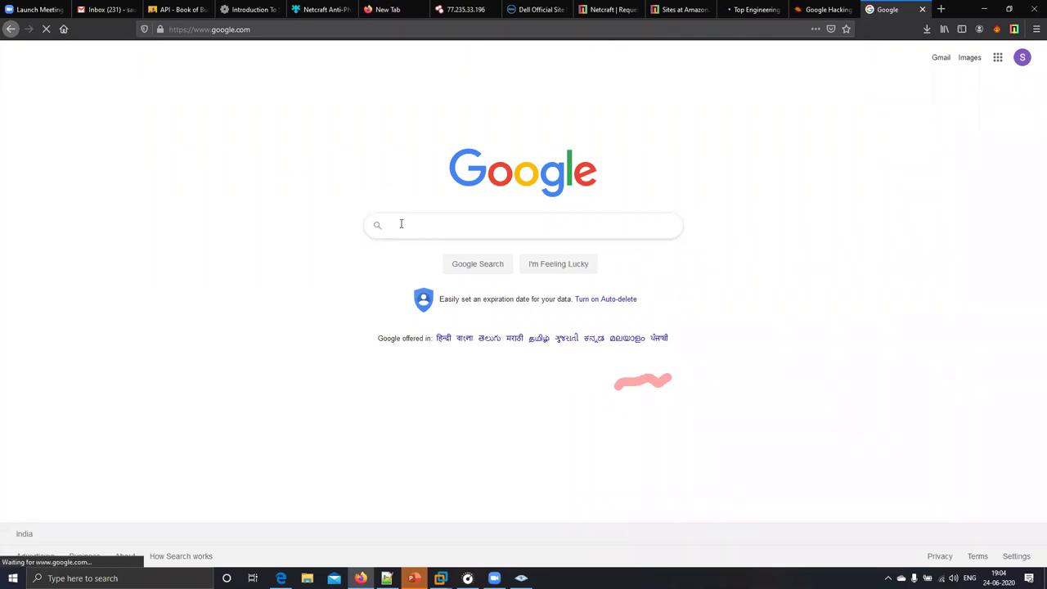
{"action": "type", "text": "inurl: php"}
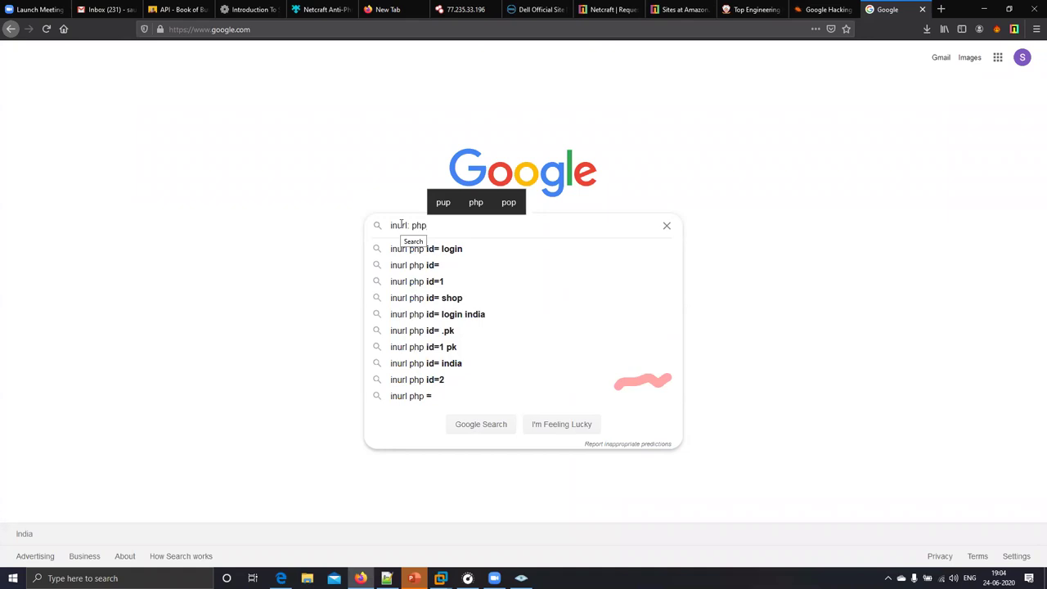
{"action": "key", "text": "Down"}
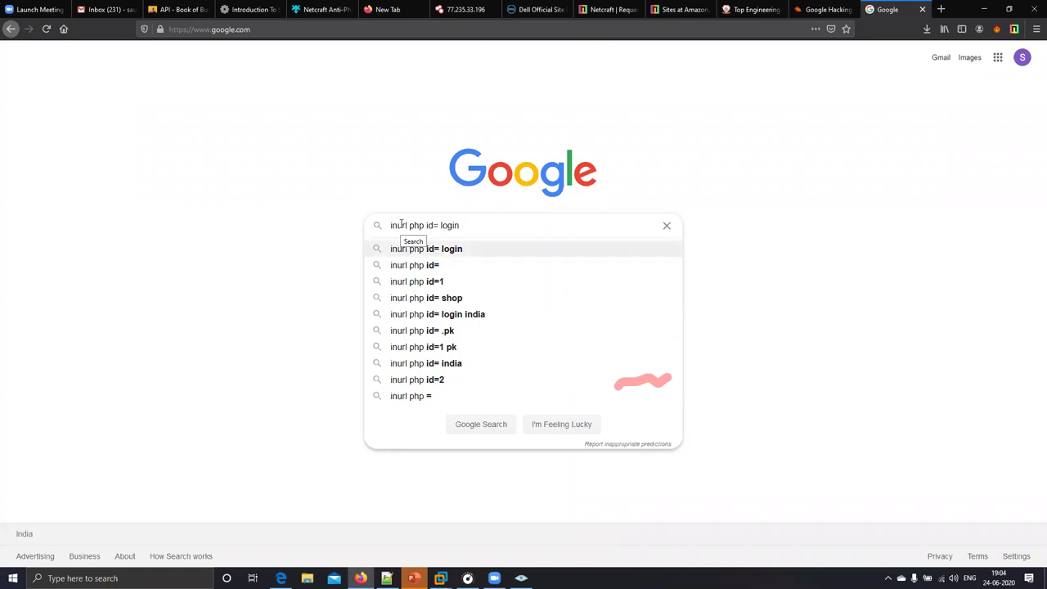
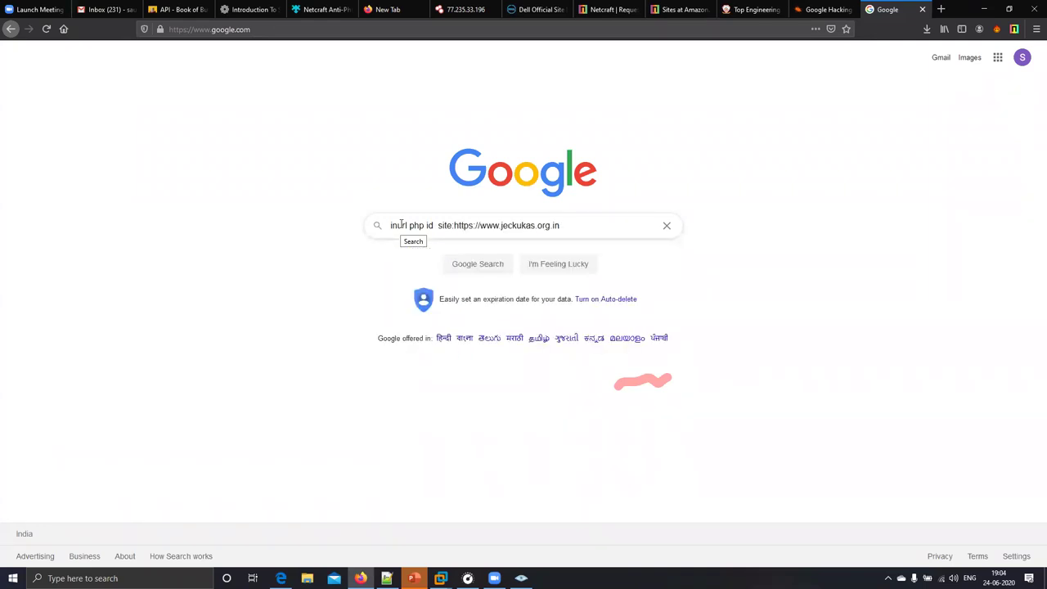
{"action": "key", "text": "BackSpace"}
{"action": "key", "text": "BackSpace"}
{"action": "key", "text": "BackSpace"}
{"action": "key", "text": "BackSpace"}
{"action": "key", "text": "BackSpace"}
{"action": "key", "text": "BackSpace"}
{"action": "key", "text": "BackSpace"}
{"action": "key", "text": "BackSpace"}
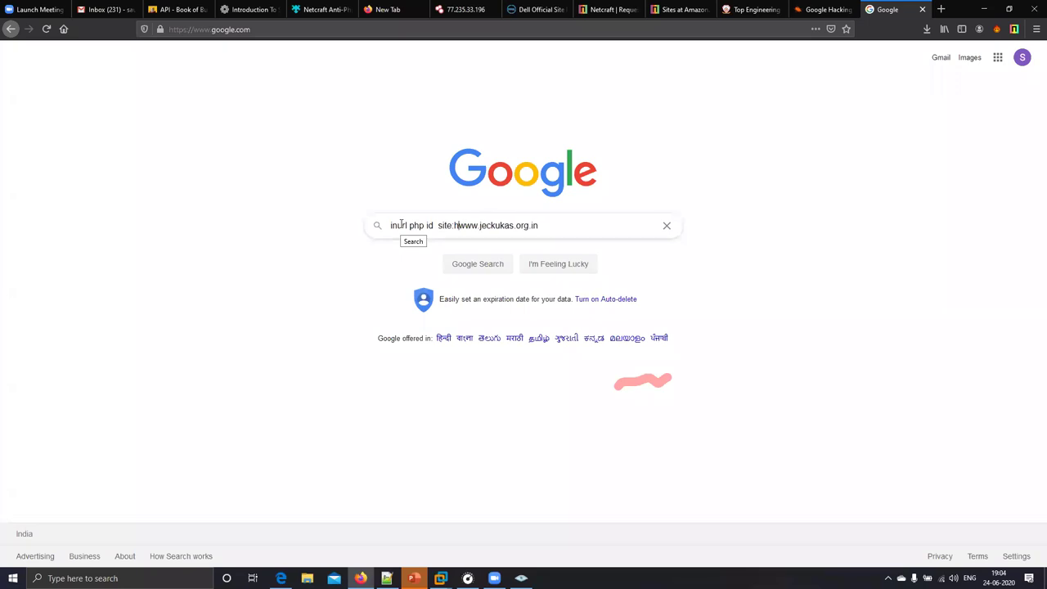
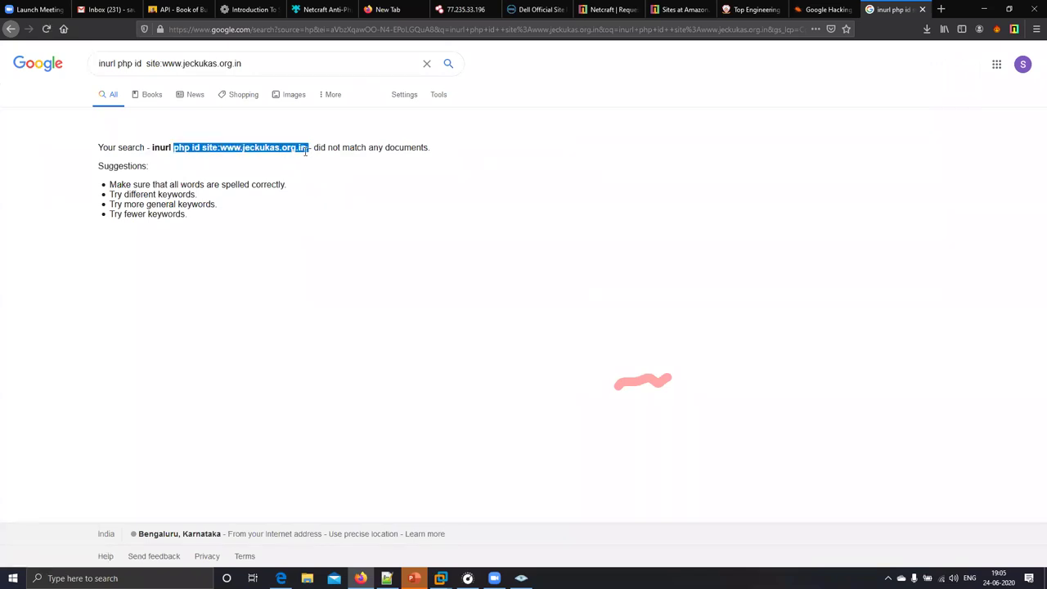
{"action": "left_click", "coordinate": [162, 65]}
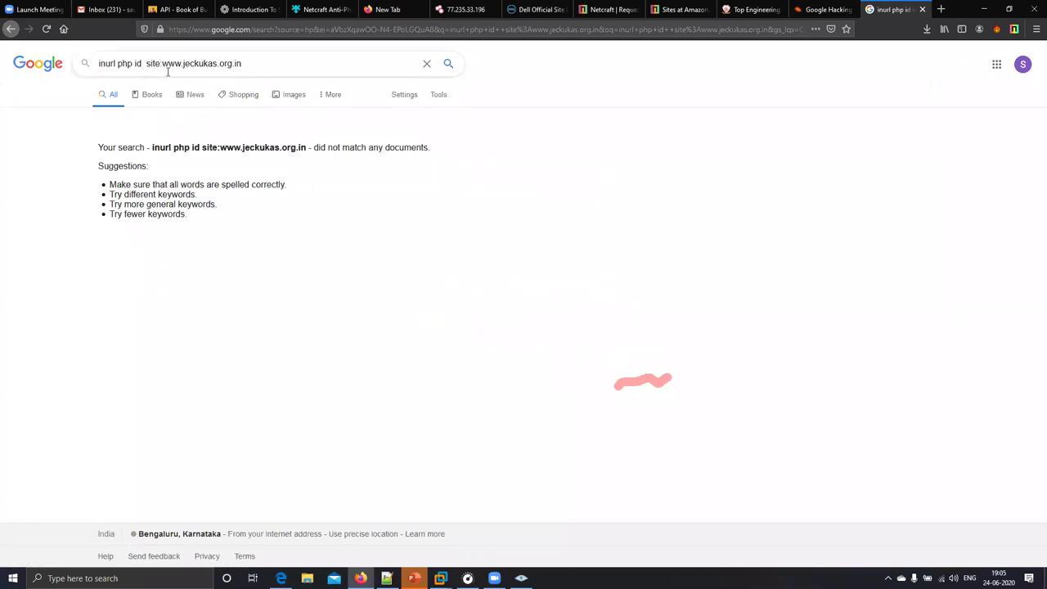
{"action": "key", "text": "BackSpace"}
{"action": "key", "text": "BackSpace"}
{"action": "key", "text": "BackSpace"}
{"action": "key", "text": "BackSpace"}
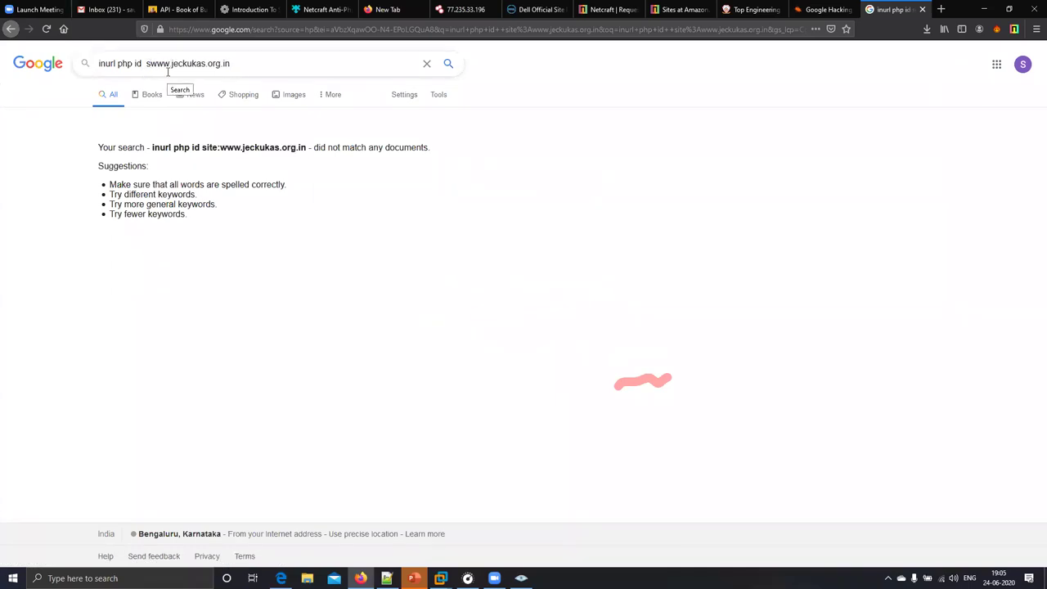
{"action": "key", "text": "BackSpace"}
{"action": "key", "text": "Return"}
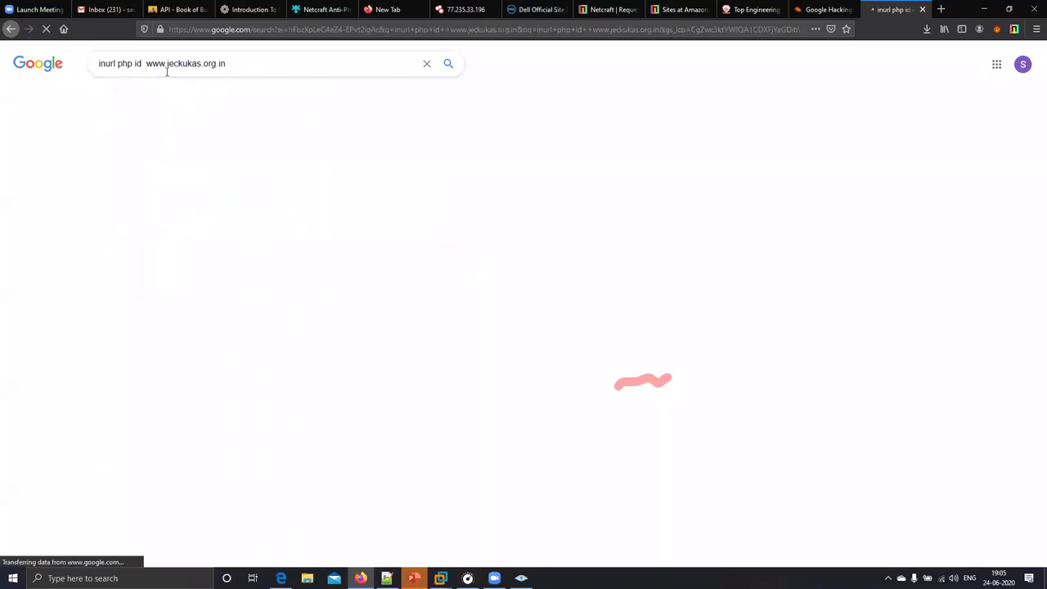
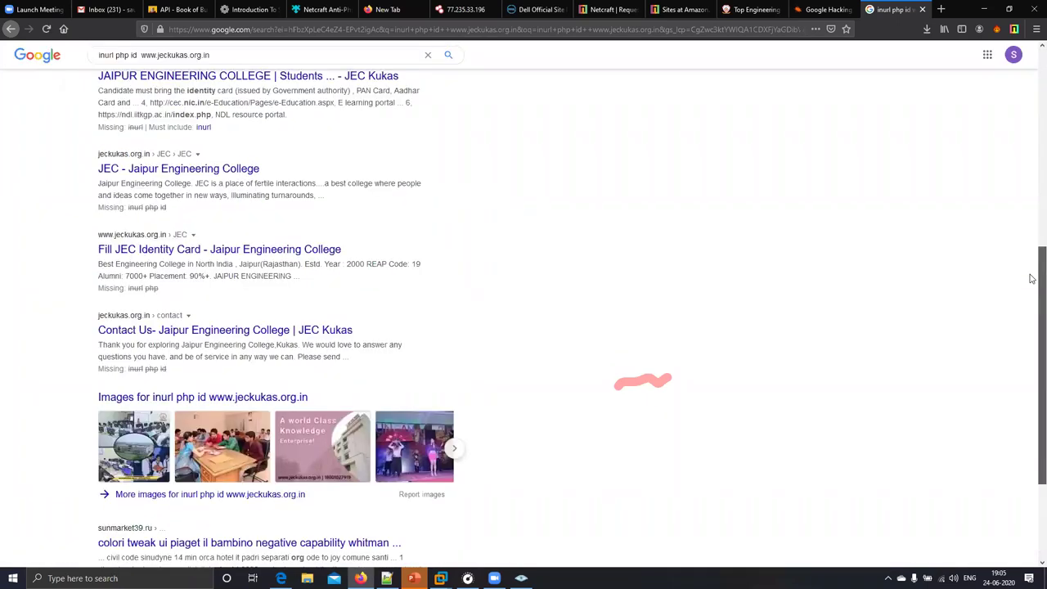
{"action": "scroll", "coordinate": [1032, 218], "scroll_direction": "up", "scroll_amount": 3}
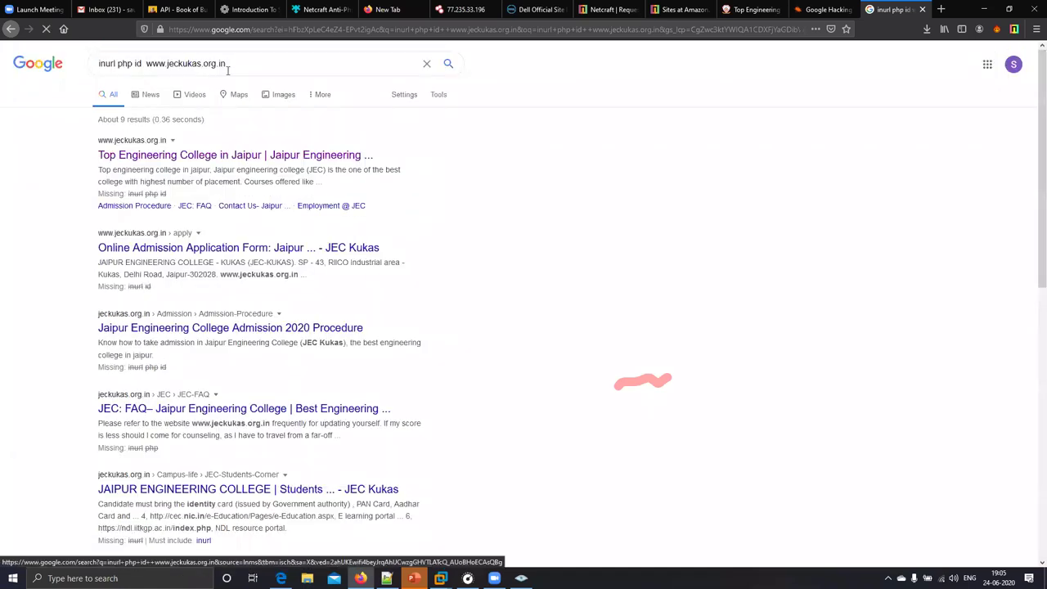
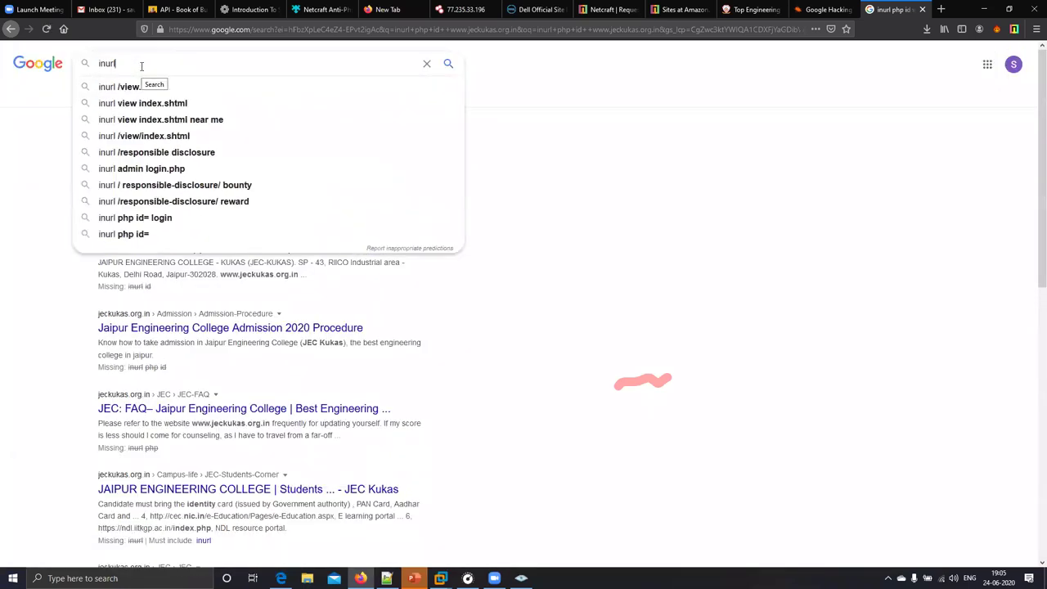
- Search Google for 'inurl: admin', open the BITS Pilani admin login result, and return
{"action": "type", "text": ": admin"}
{"action": "key", "text": "Return"}
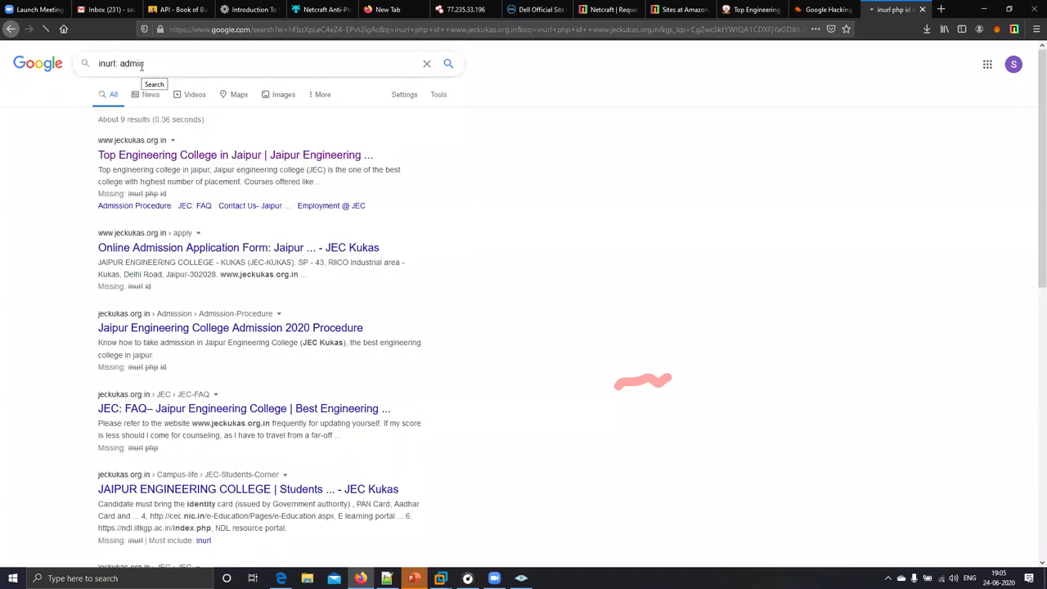
{"action": "left_click", "coordinate": [142, 160]}
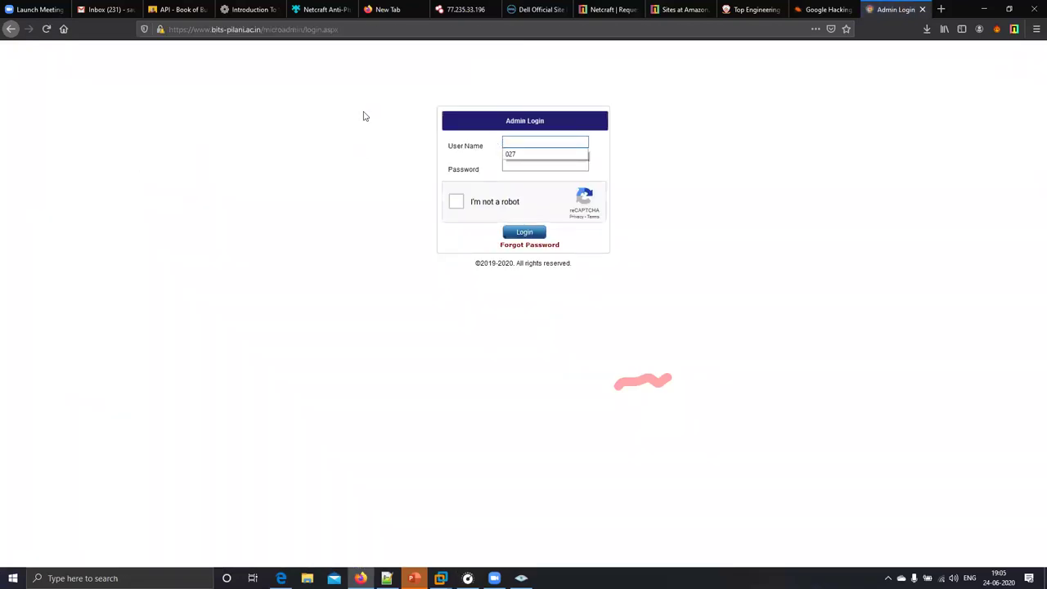
{"action": "left_click", "coordinate": [10, 29]}
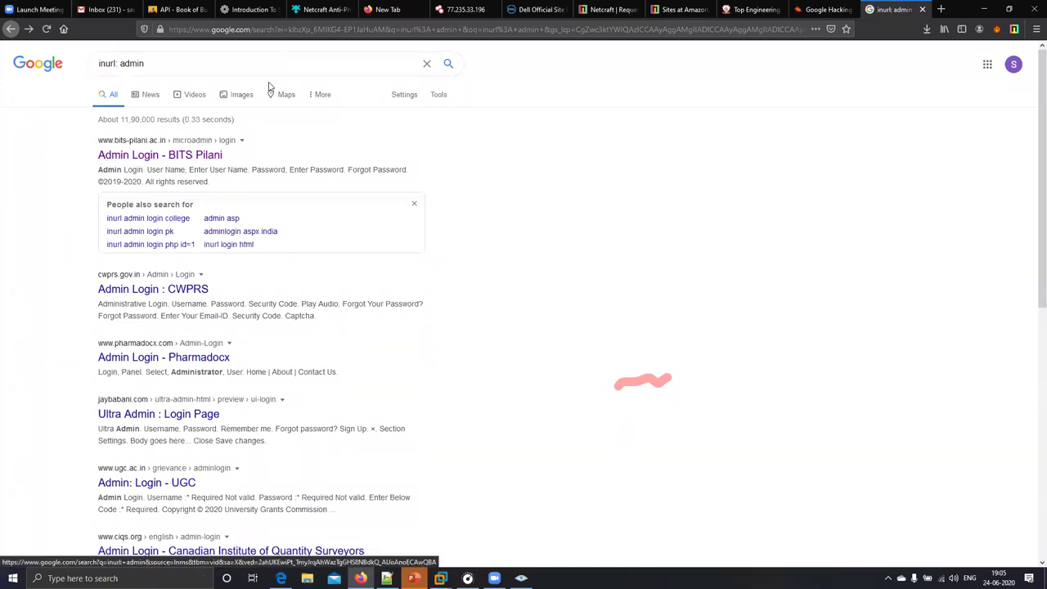
- Reopen the BITS Pilani login page, select its domain in the address bar, then go back
{"action": "left_click", "coordinate": [160, 155]}
{"action": "left_click_drag", "start_coordinate": [256, 29], "coordinate": [170, 29]}
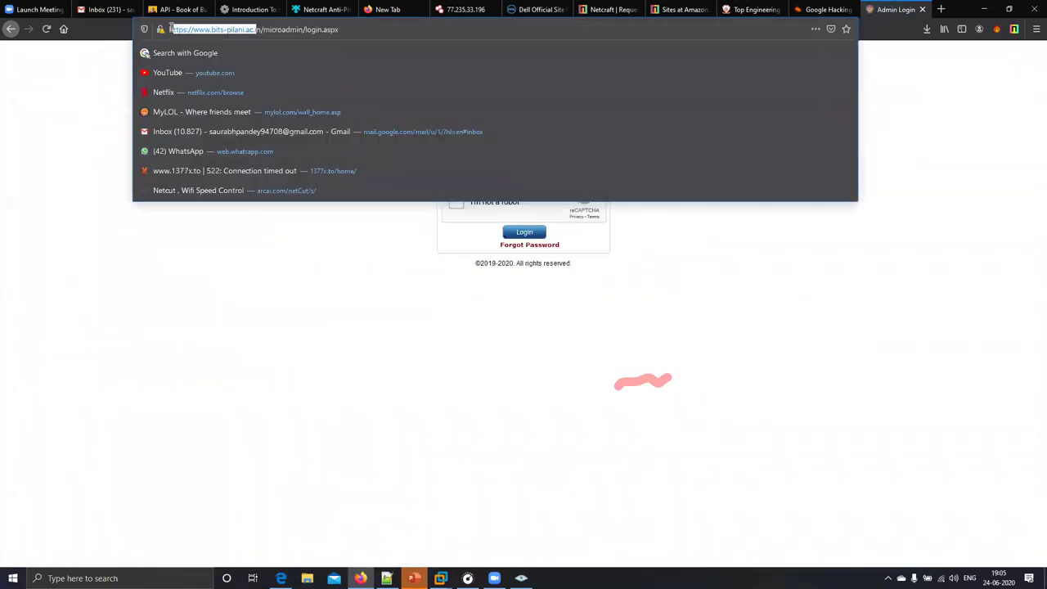
{"action": "left_click", "coordinate": [263, 29]}
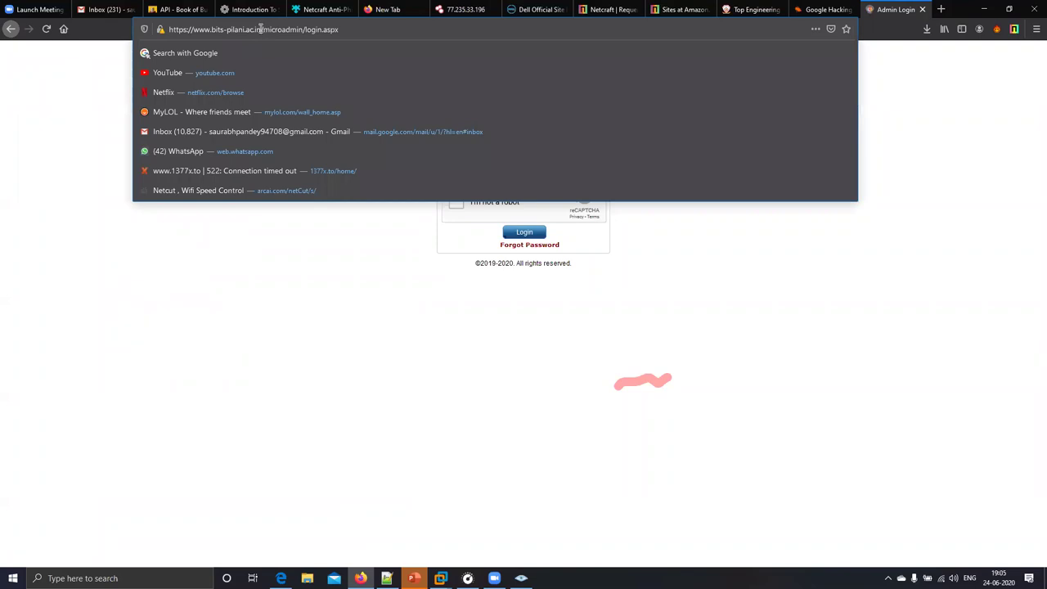
{"action": "left_click_drag", "start_coordinate": [260, 28], "coordinate": [169, 29]}
{"action": "key", "text": "ctrl+c"}
{"action": "left_click", "coordinate": [8, 31]}
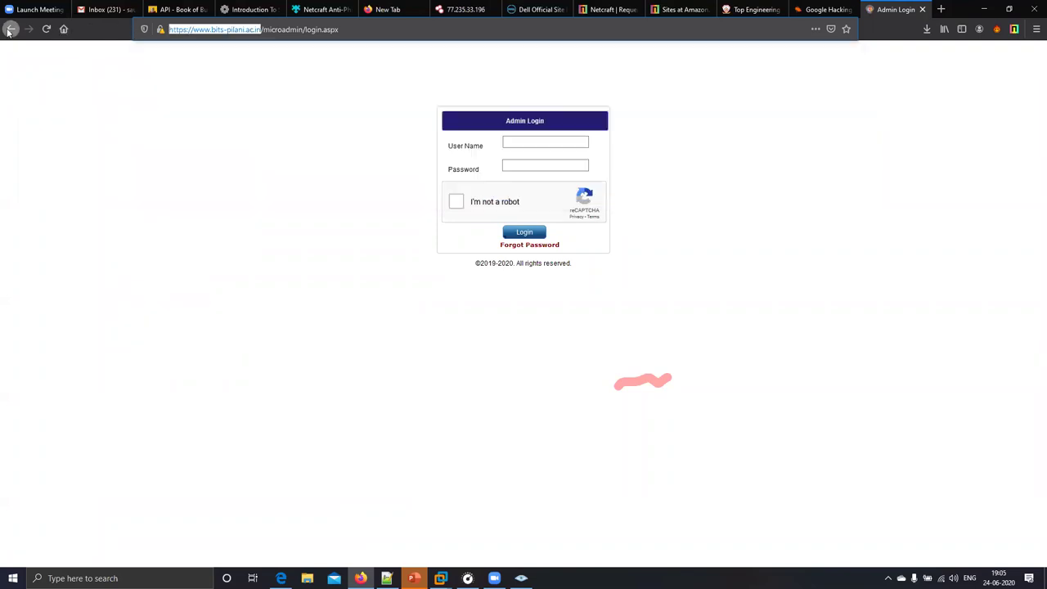
{"action": "left_click", "coordinate": [203, 66]}
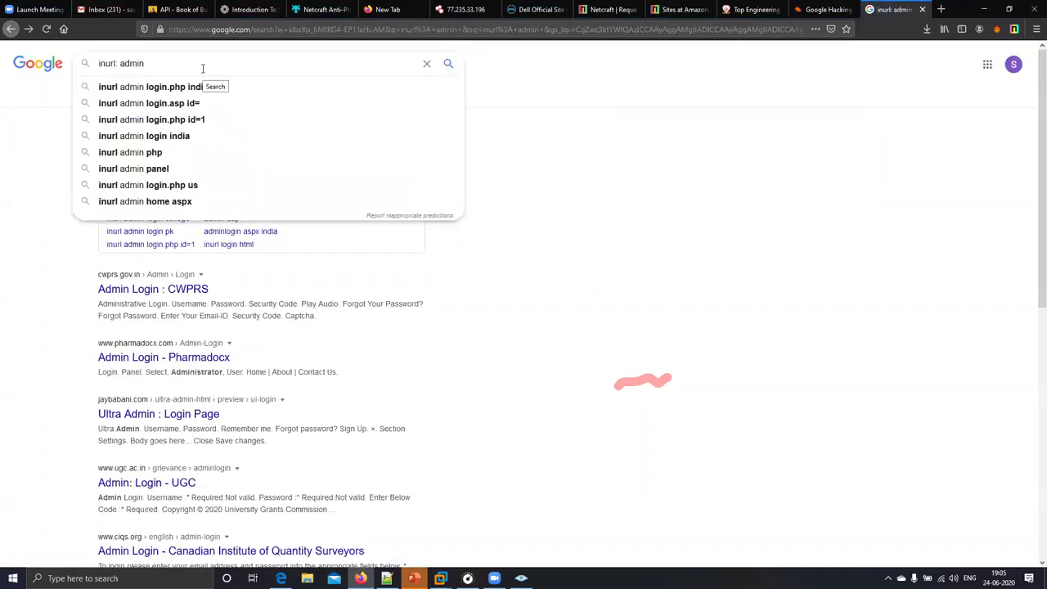
{"action": "type", "text": "site:"}
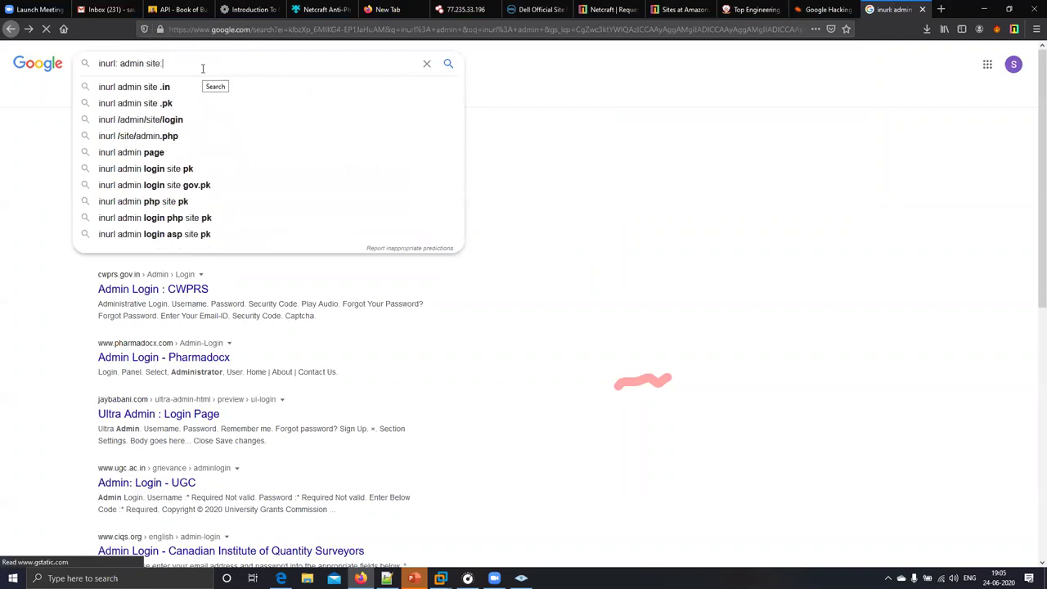
{"action": "key", "text": "ctrl+v"}
{"action": "key", "text": "Return"}
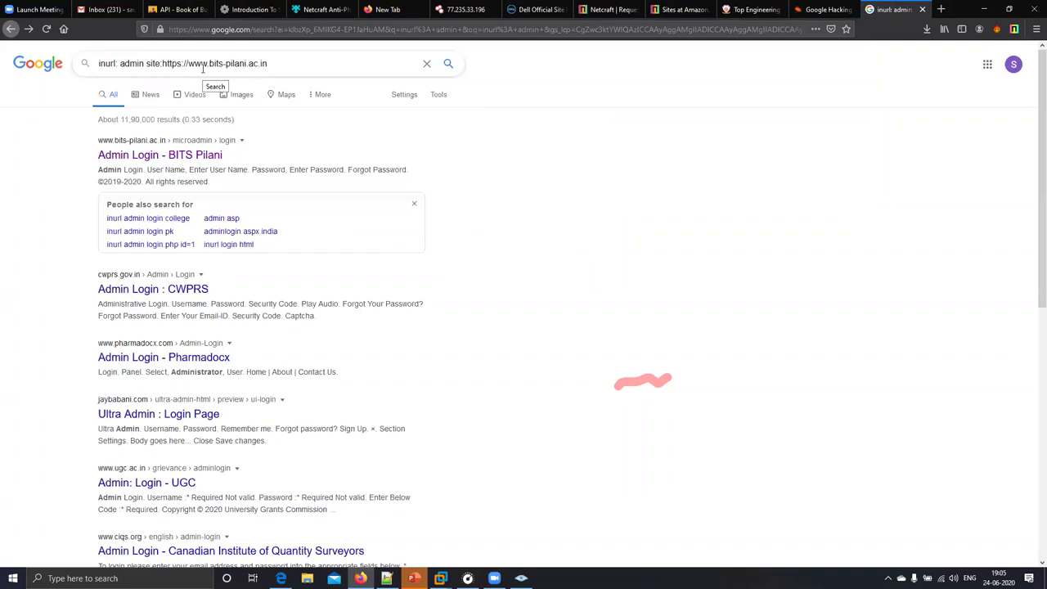
{"action": "key", "text": "BackSpace"}
{"action": "key", "text": "BackSpace"}
{"action": "key", "text": "BackSpace"}
{"action": "key", "text": "BackSpace"}
{"action": "key", "text": "BackSpace"}
{"action": "key", "text": "BackSpace"}
{"action": "key", "text": "BackSpace"}
{"action": "key", "text": "BackSpace"}
{"action": "key", "text": "Return"}
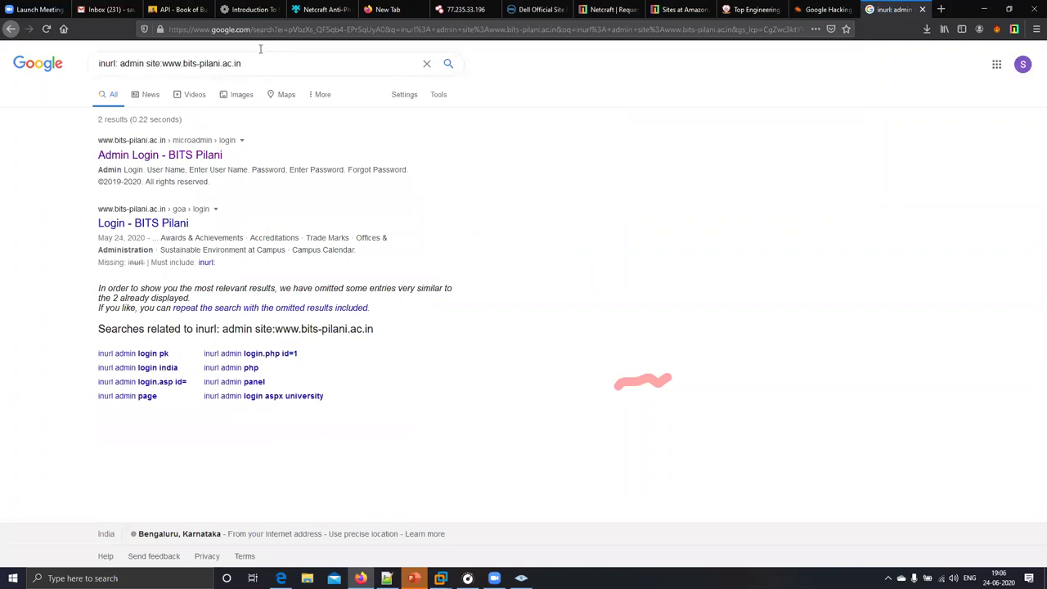
{"action": "triple_click", "coordinate": [272, 63]}
{"action": "left_click", "coordinate": [638, 267]}
{"action": "left_click_drag", "start_coordinate": [244, 63], "coordinate": [97, 61]}
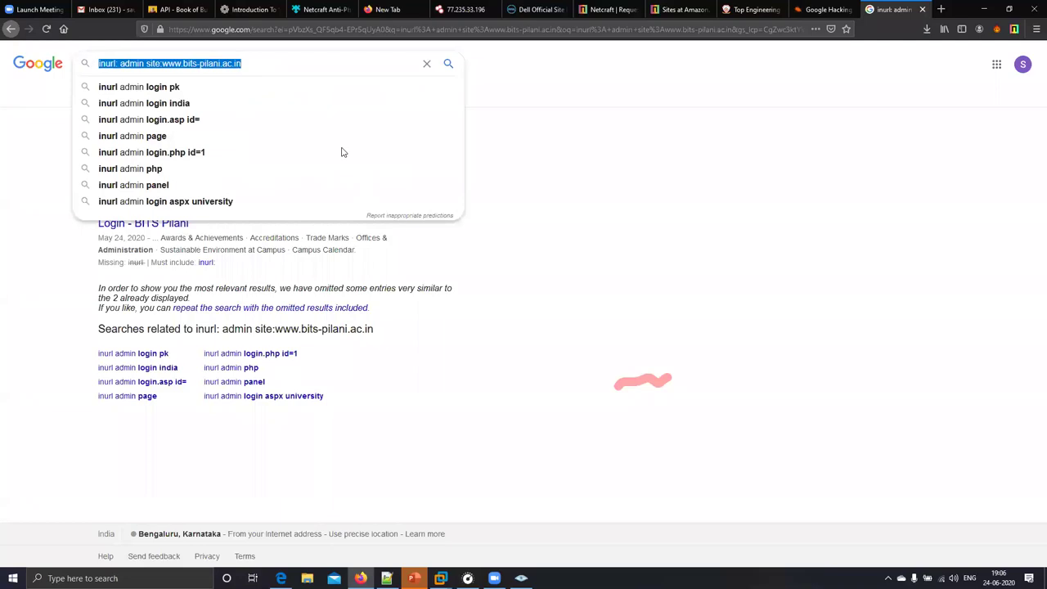
{"action": "left_click", "coordinate": [519, 265]}
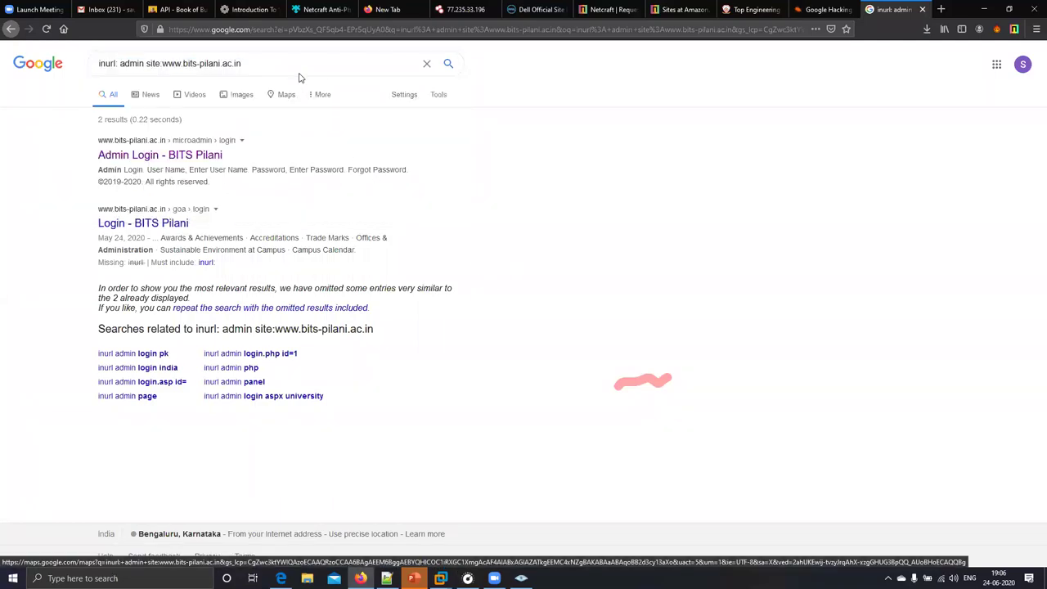
{"action": "left_click_drag", "start_coordinate": [300, 70], "coordinate": [96, 65]}
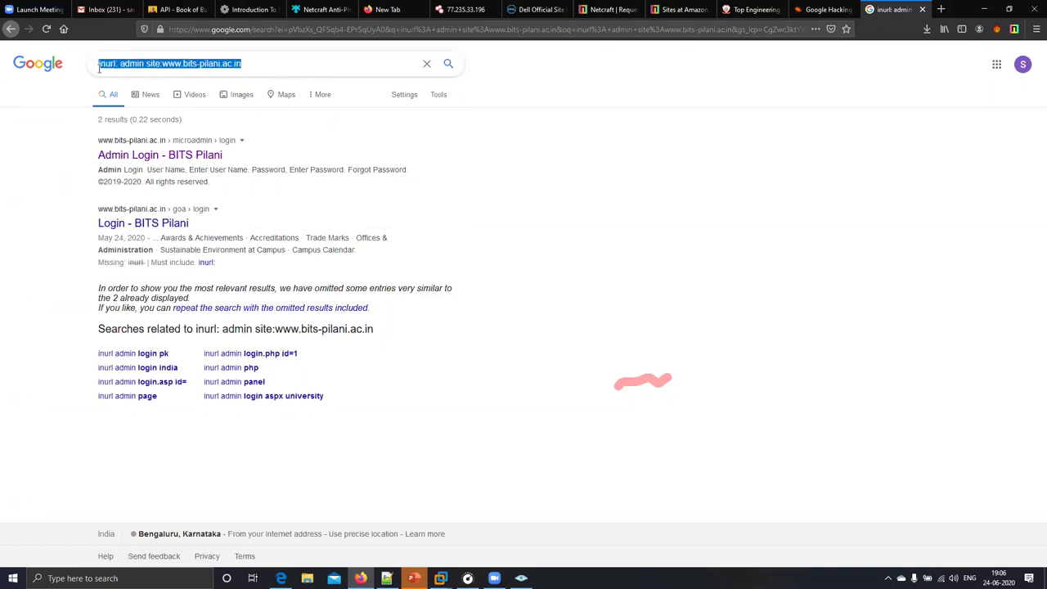
{"action": "left_click", "coordinate": [27, 254]}
{"action": "left_click_drag", "start_coordinate": [257, 67], "coordinate": [171, 69]}
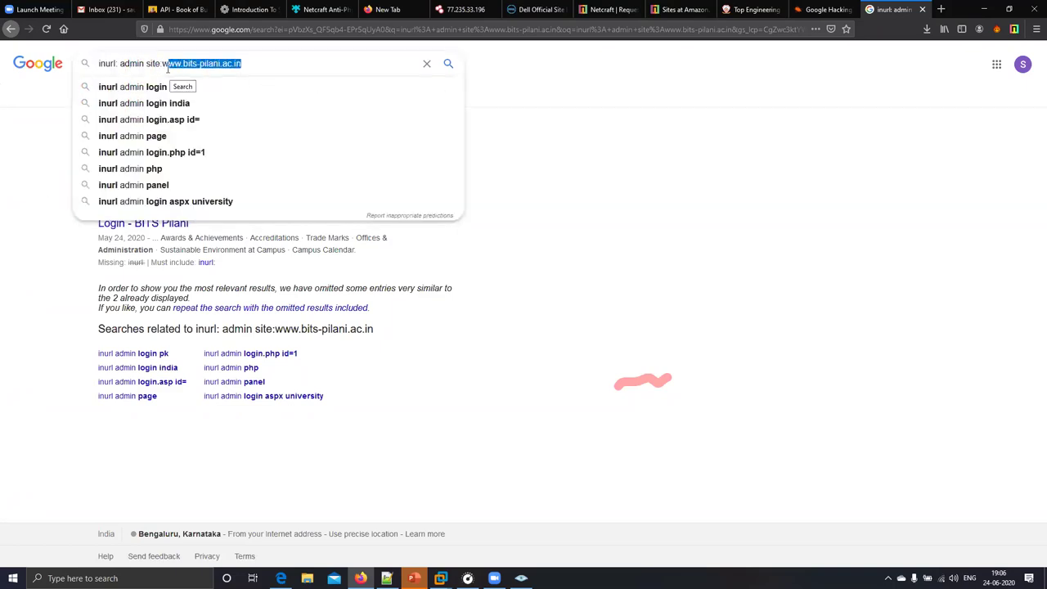
- Replace the domain with 'pk' to search 'inurl: admin site:pk'
{"action": "key", "text": "BackSpace"}
{"action": "key", "text": "BackSpace"}
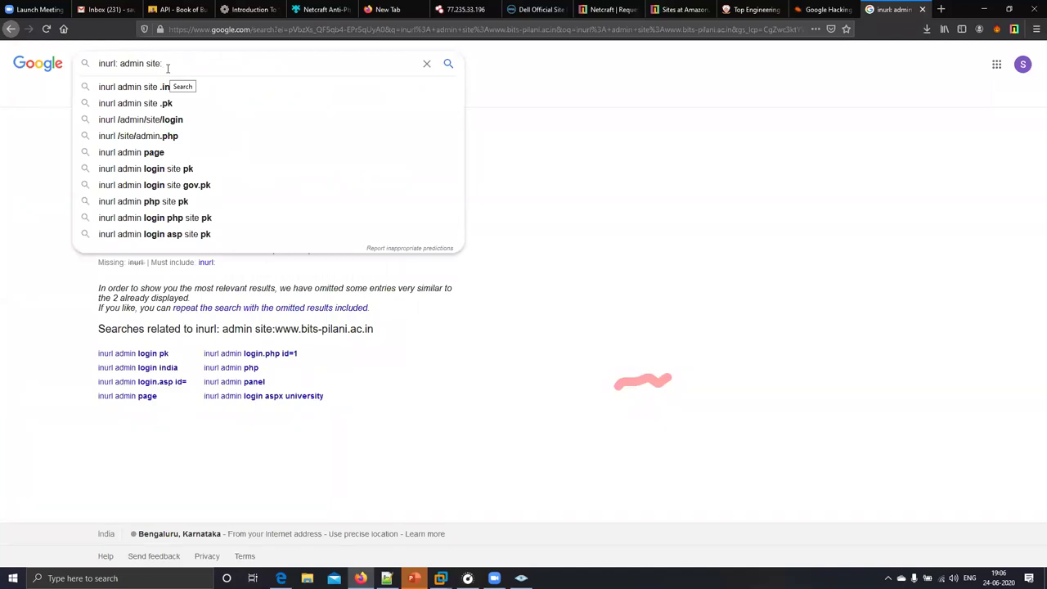
{"action": "type", "text": "pk"}
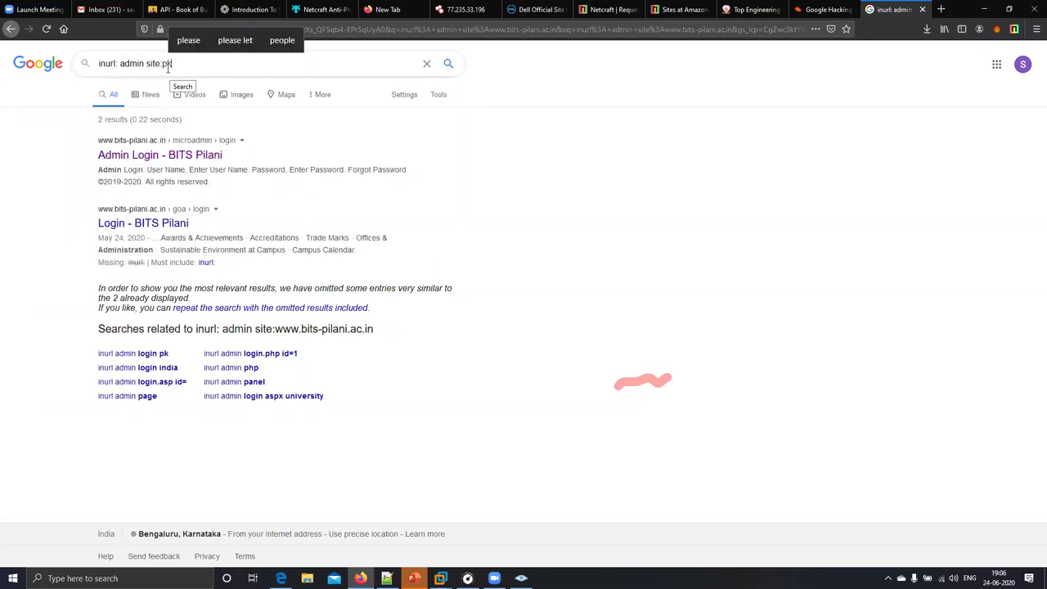
{"action": "key", "text": "Return"}
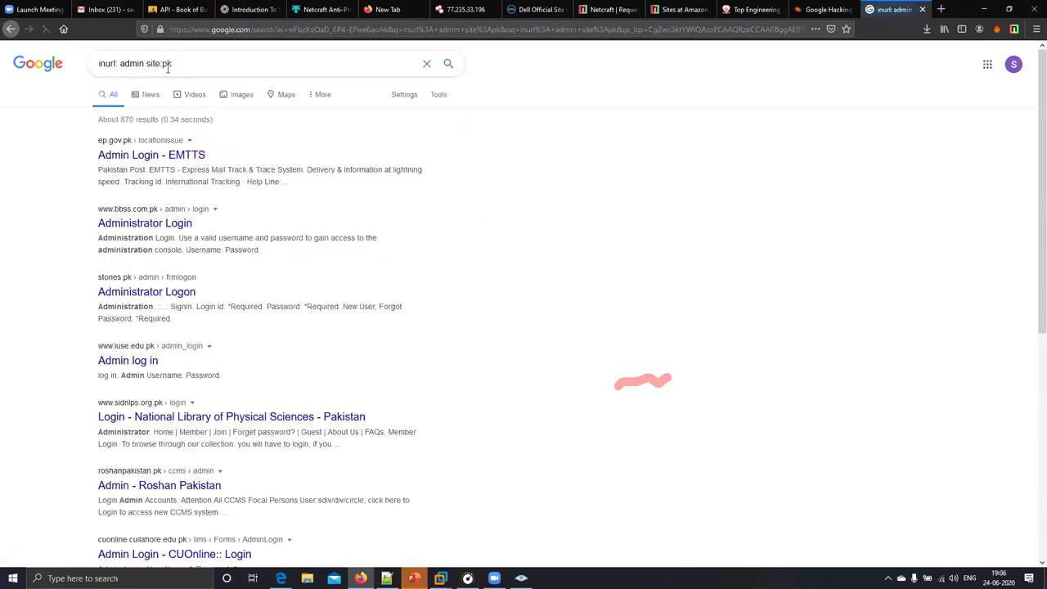
- Change the query to 'inurl: admin pk' and run the search
{"action": "left_click", "coordinate": [143, 67]}
{"action": "left_click_drag", "start_coordinate": [144, 65], "coordinate": [183, 63]}
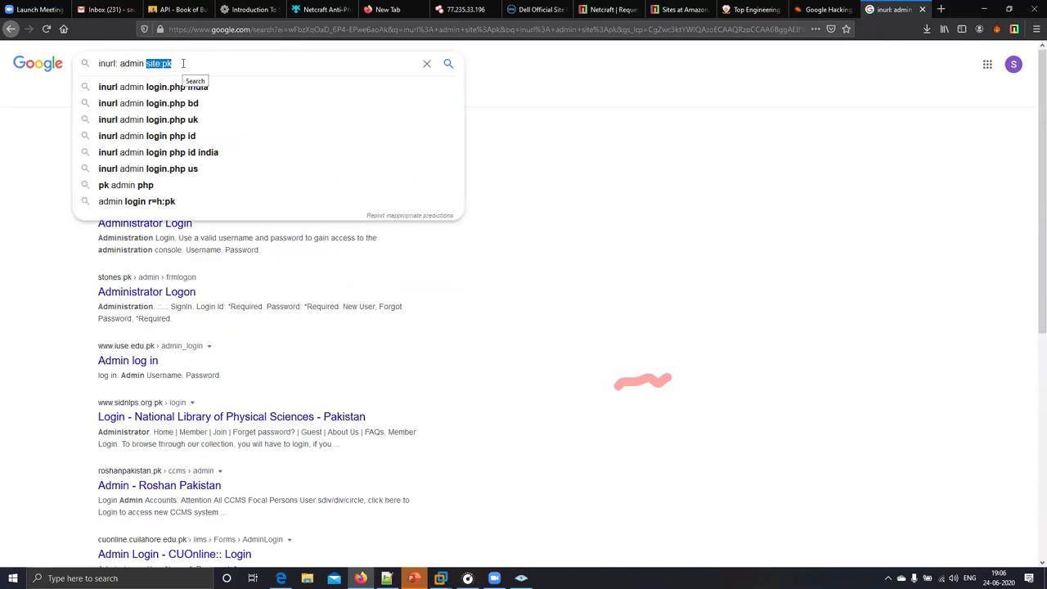
{"action": "key", "text": "BackSpace"}
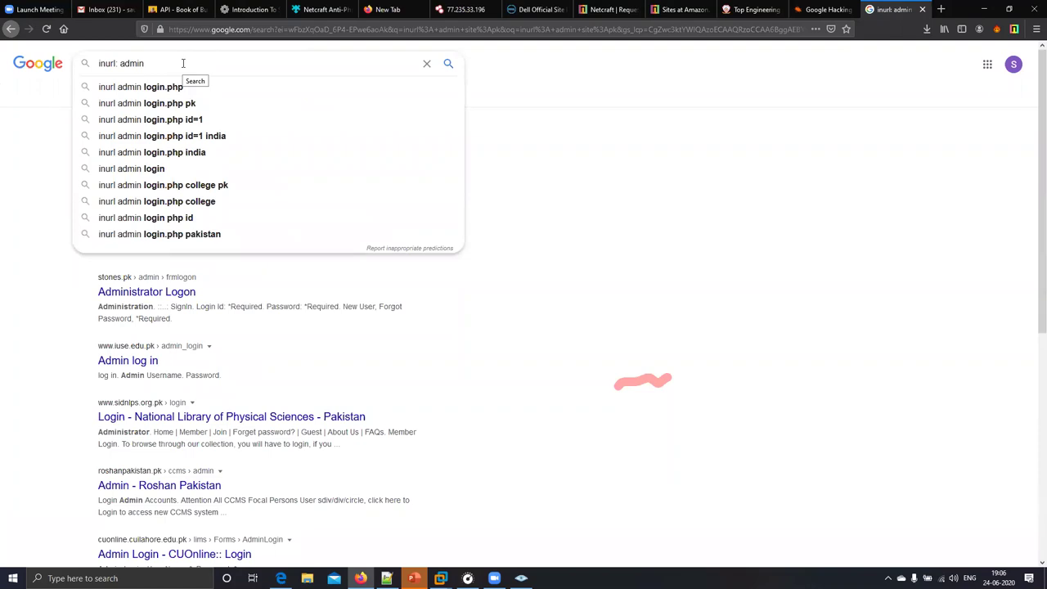
{"action": "type", "text": "pk"}
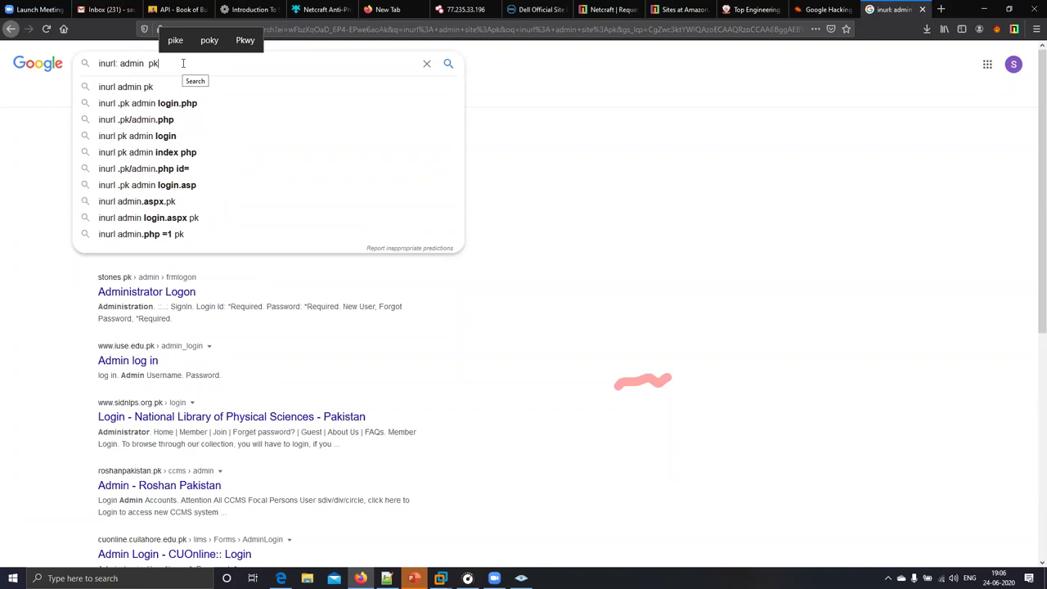
{"action": "key", "text": "Return"}
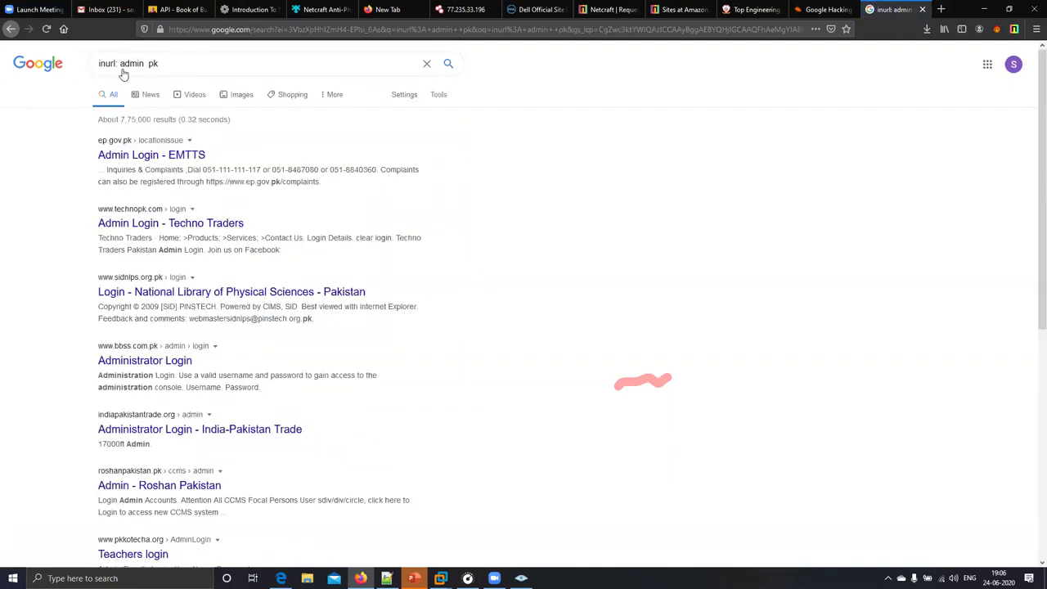
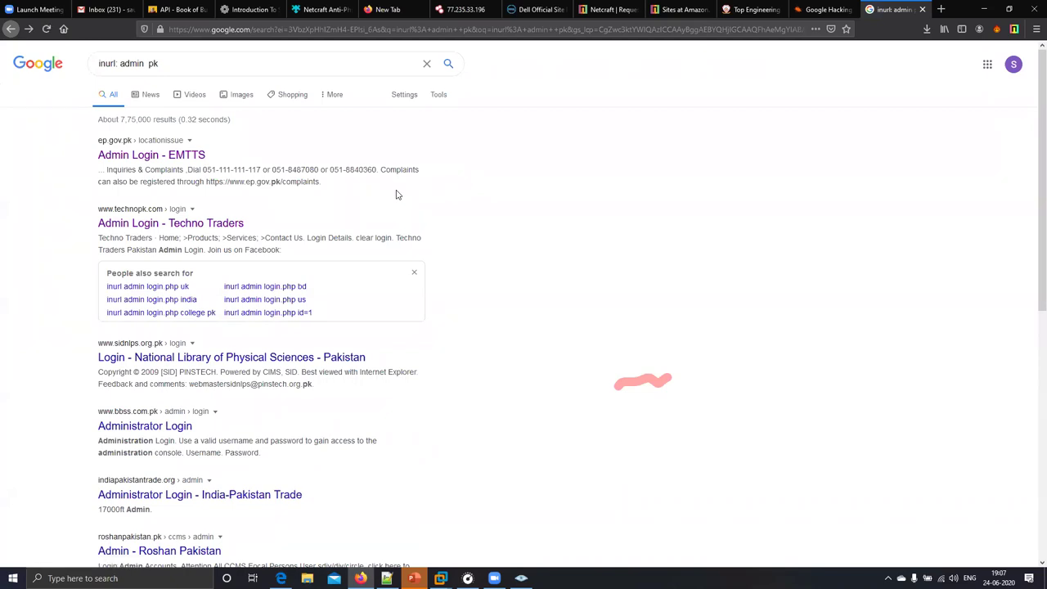
- Open the 'Admin - Roshan Pakistan' result from the 'inurl: admin pk' search results
{"action": "scroll", "coordinate": [308, 332], "scroll_direction": "down", "scroll_amount": 6}
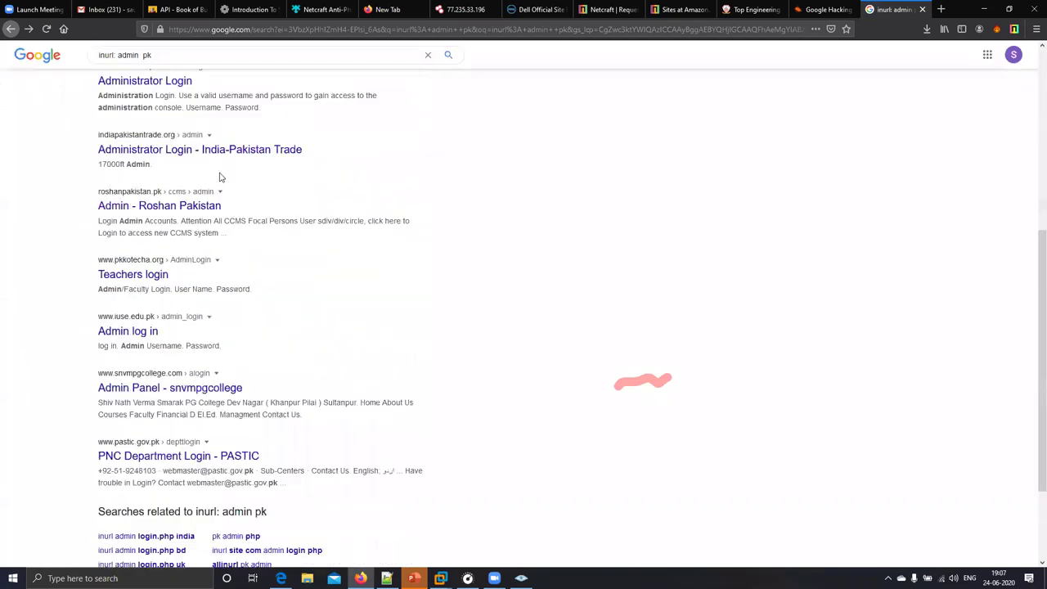
{"action": "left_click", "coordinate": [187, 80]}
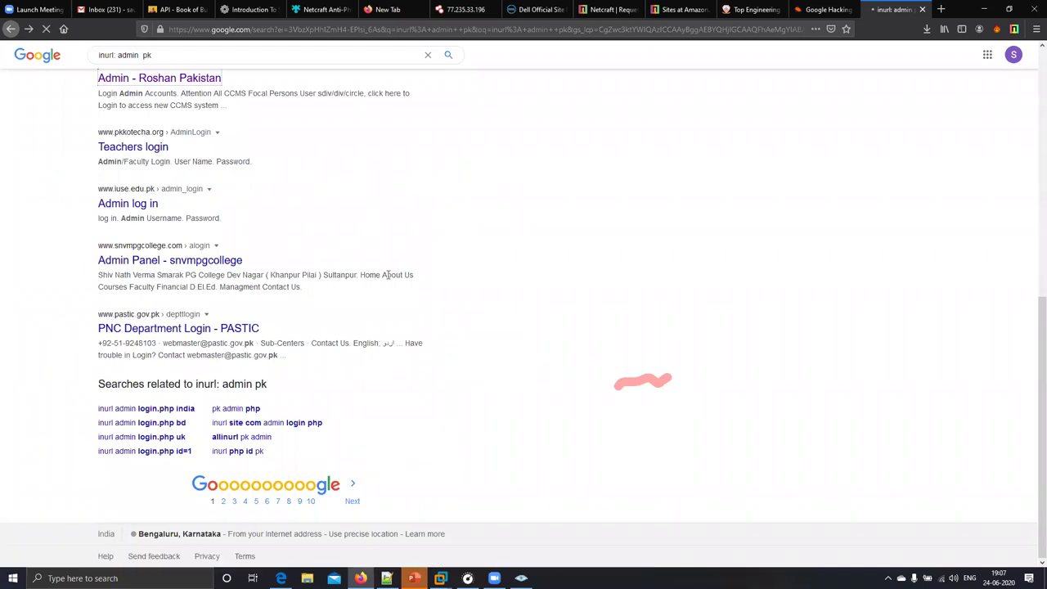
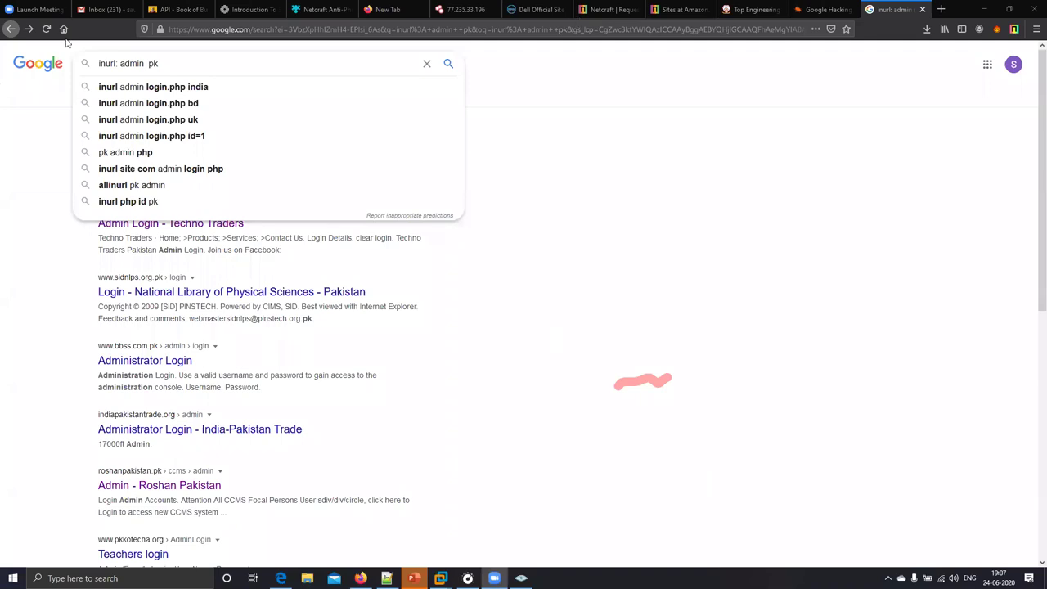
- Reselect the 'inurl: admin pk' query, then switch to the Google Hacking Database tab
{"action": "left_click_drag", "start_coordinate": [163, 63], "coordinate": [82, 62]}
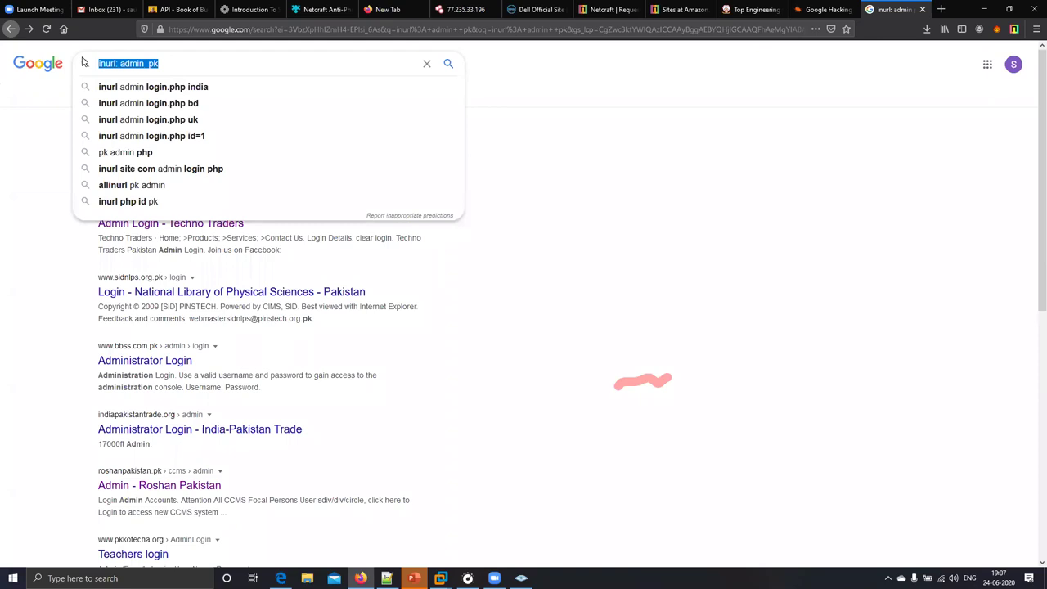
{"action": "left_click_drag", "start_coordinate": [197, 63], "coordinate": [91, 59]}
{"action": "left_click", "coordinate": [531, 108]}
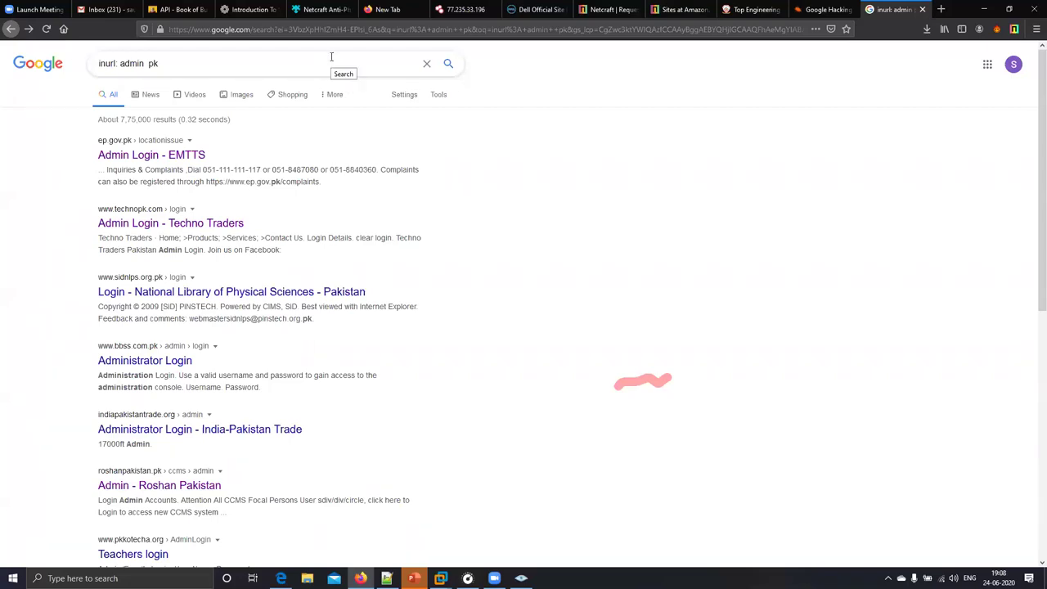
{"action": "left_click_drag", "start_coordinate": [331, 56], "coordinate": [102, 41]}
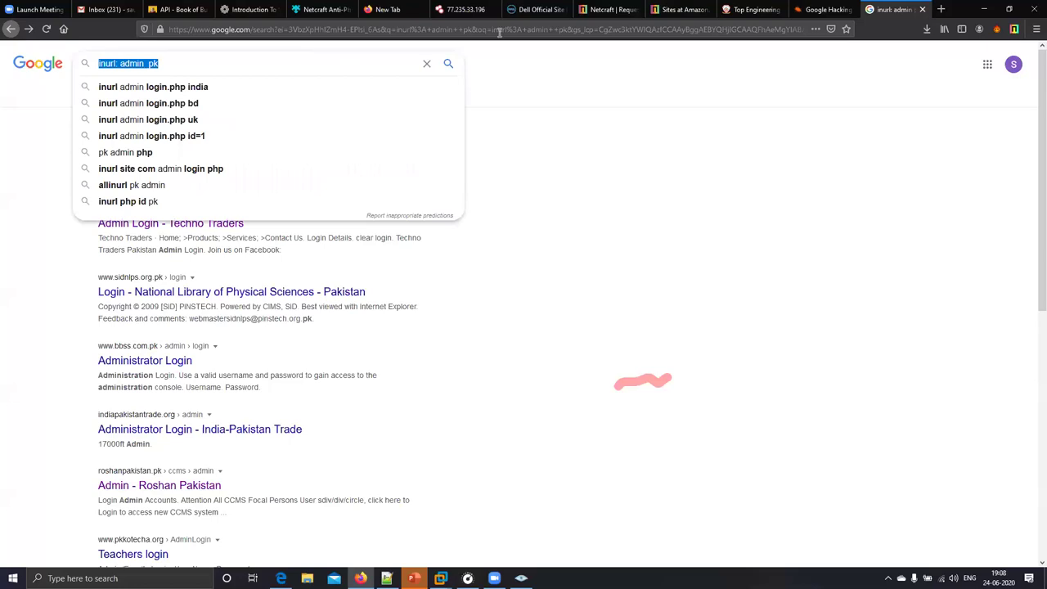
{"action": "key", "text": "ctrl+shift+Tab"}
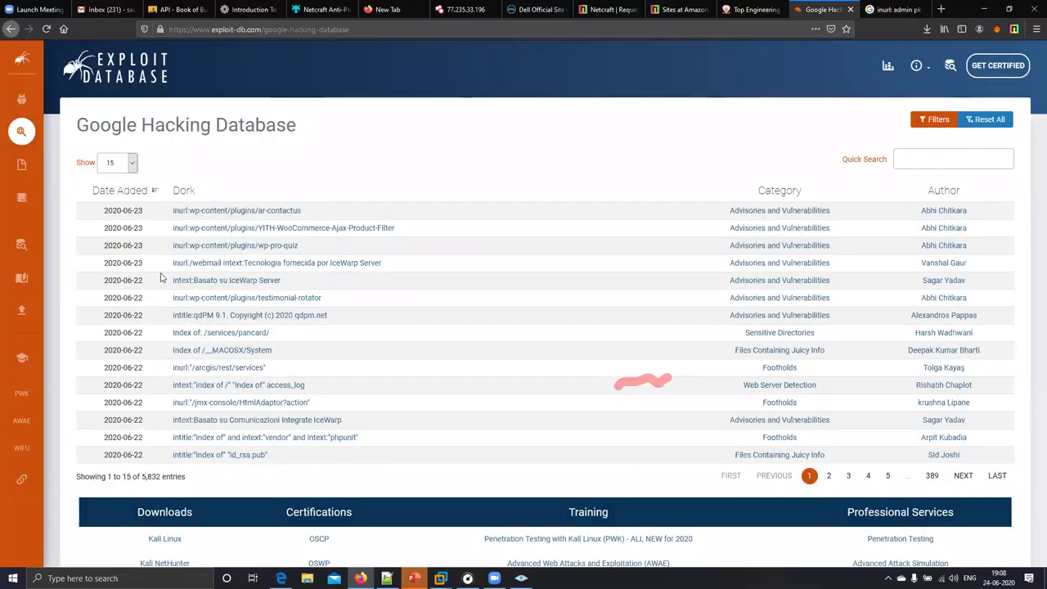
- Scan the lower GHDB dork rows, then bring up the OffsecVM window in VMware
{"action": "left_click_drag", "start_coordinate": [297, 458], "coordinate": [207, 244]}
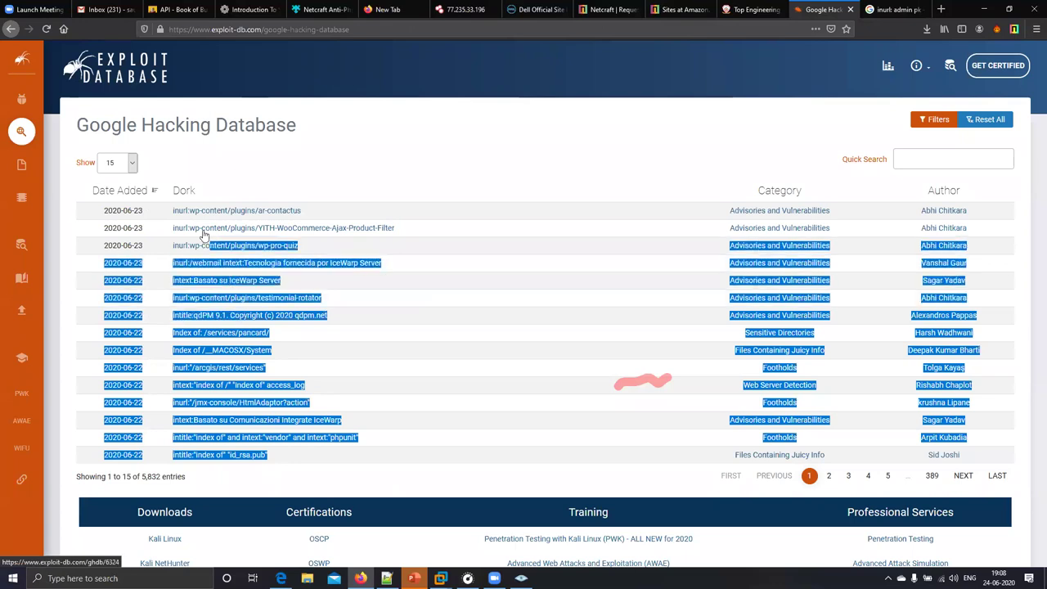
{"action": "left_click", "coordinate": [273, 175]}
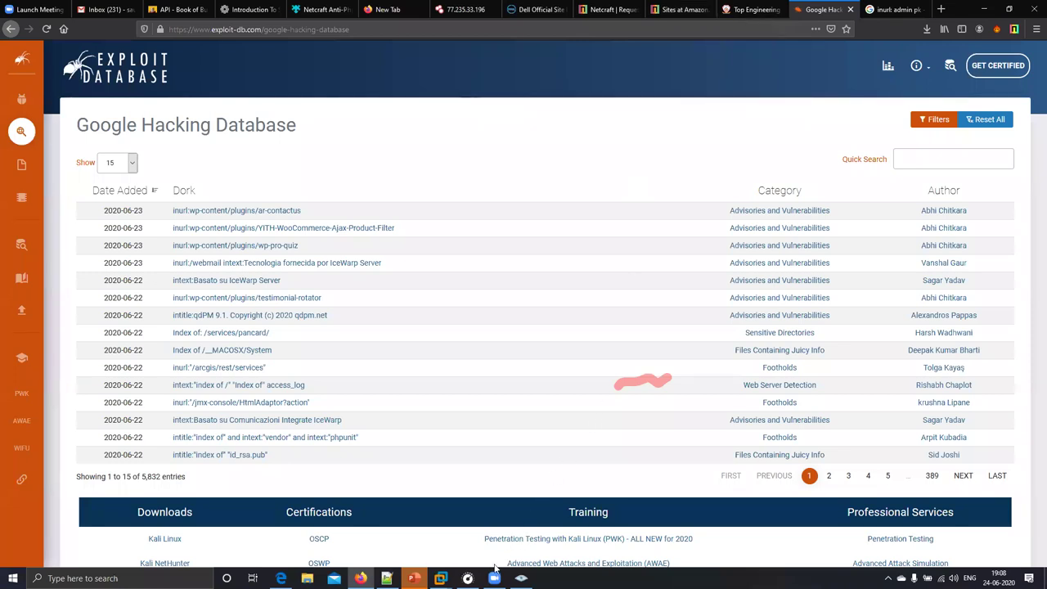
{"action": "mouse_move", "coordinate": [440, 578]}
{"action": "left_click", "coordinate": [495, 515]}
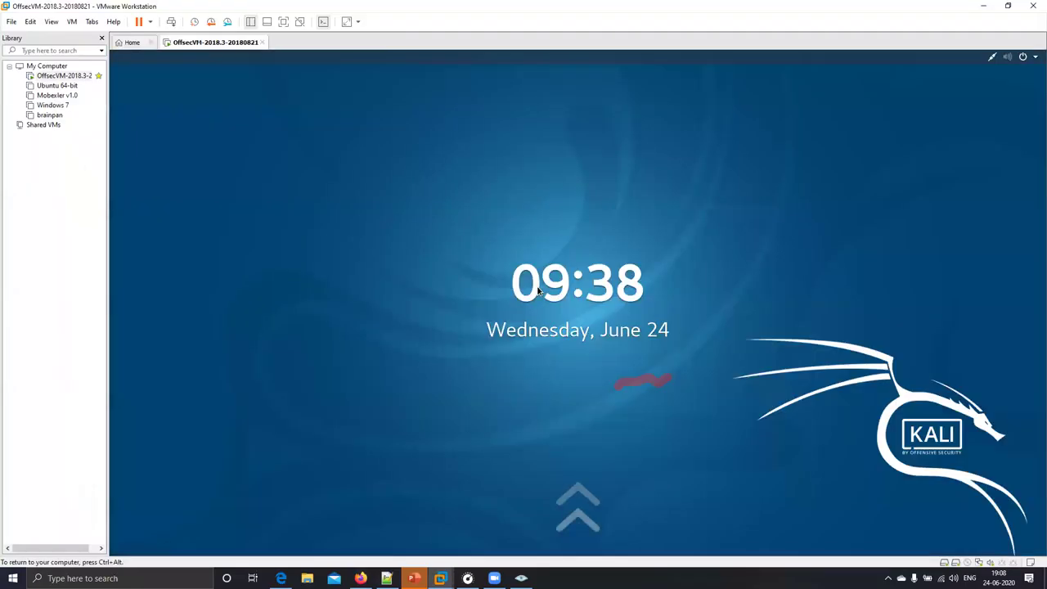
- Unlock the Kali virtual machine by entering its password
{"action": "left_click", "coordinate": [538, 288]}
{"action": "type", "text": "toor"}
{"action": "key", "text": "Return"}
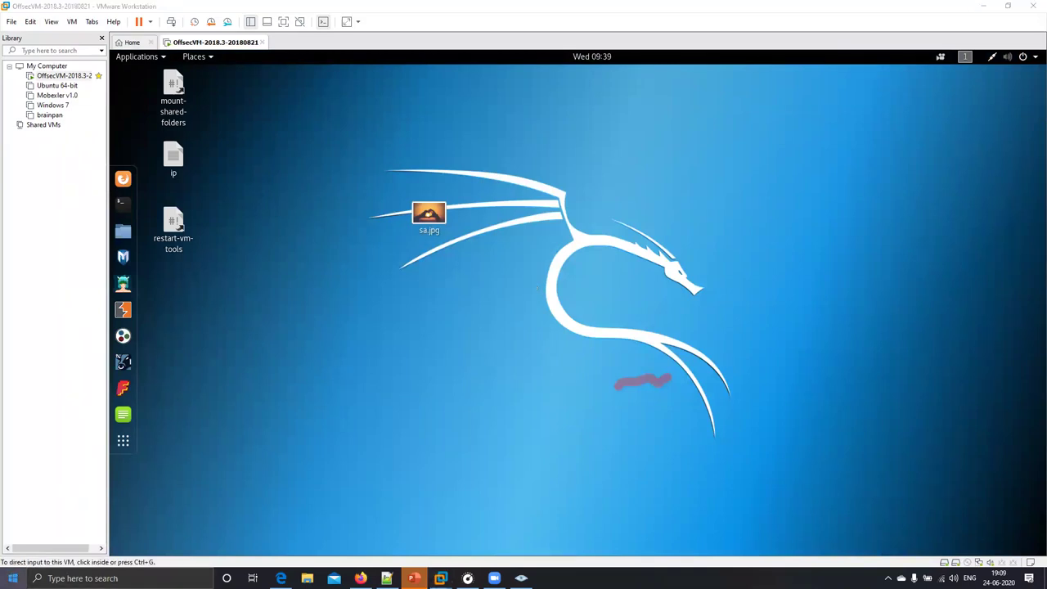
- Launch a maximized Command Prompt and type the nslookup command, fixing its typo
{"action": "key", "text": "super"}
{"action": "type", "text": "cmd"}
{"action": "key", "text": "Return"}
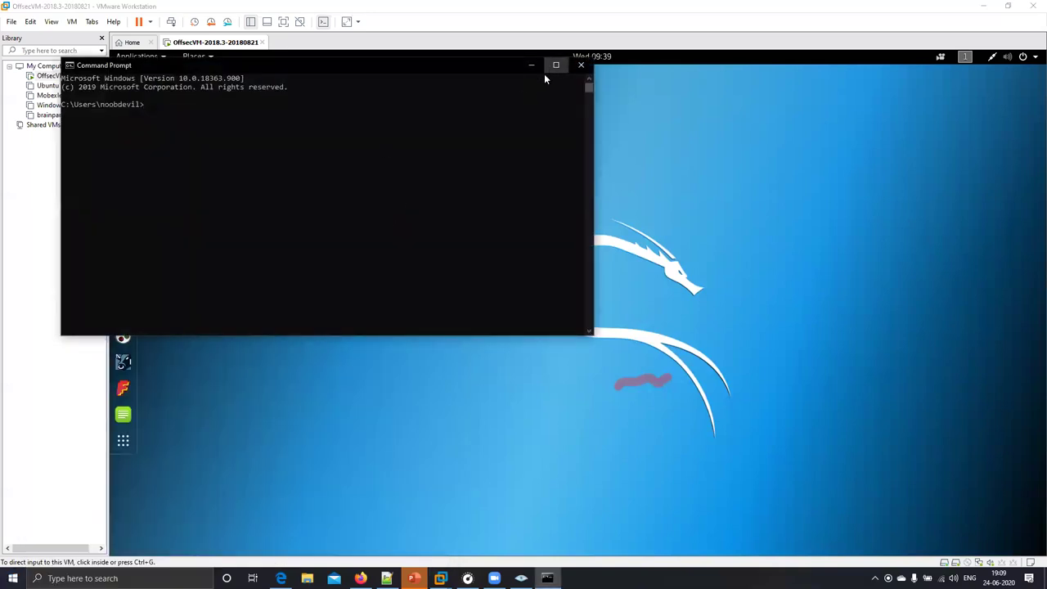
{"action": "left_click", "coordinate": [551, 69]}
{"action": "type", "text": "n"}
{"action": "type", "text": "slooku"}
{"action": "left_click", "coordinate": [477, 133]}
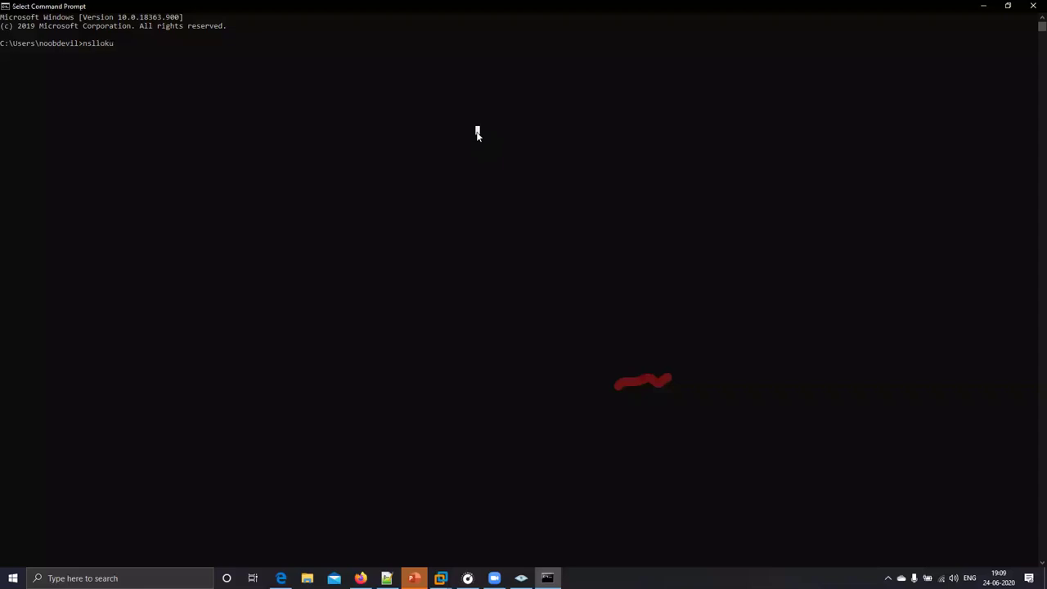
{"action": "type", "text": "p"}
{"action": "left_click", "coordinate": [368, 108]}
{"action": "key", "text": "Escape"}
{"action": "key", "text": "Left"}
{"action": "key", "text": "Left"}
{"action": "key", "text": "Left"}
{"action": "key", "text": "BackSpace"}
{"action": "type", "text": "o"}
- Restore the console to a normal window, hide VMware, and add 'dell.' to the command
{"action": "key", "text": "super+Down"}
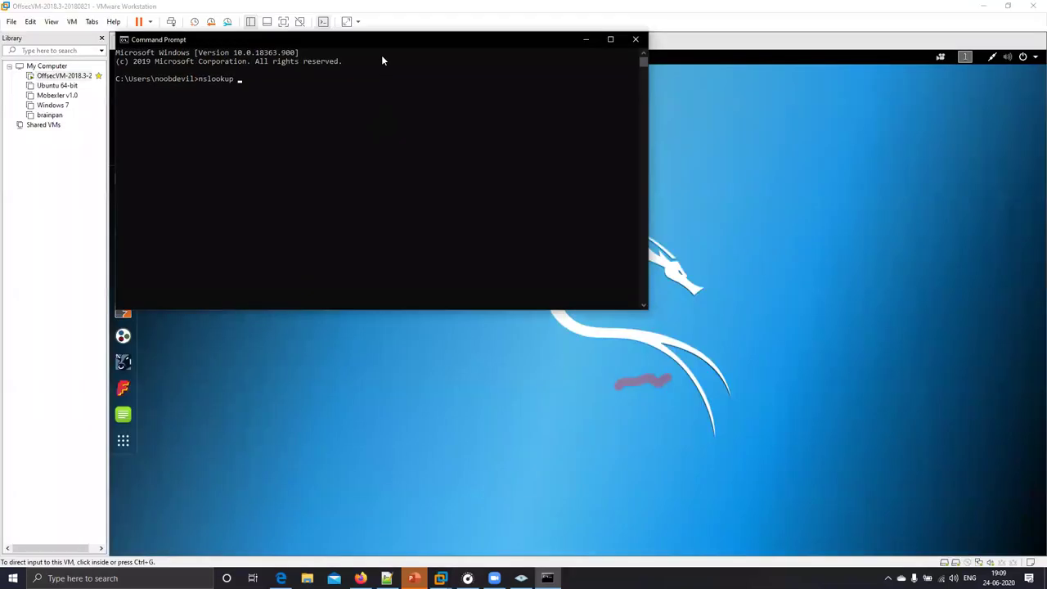
{"action": "left_click_drag", "start_coordinate": [407, 33], "coordinate": [470, 134]}
{"action": "left_click", "coordinate": [996, 7]}
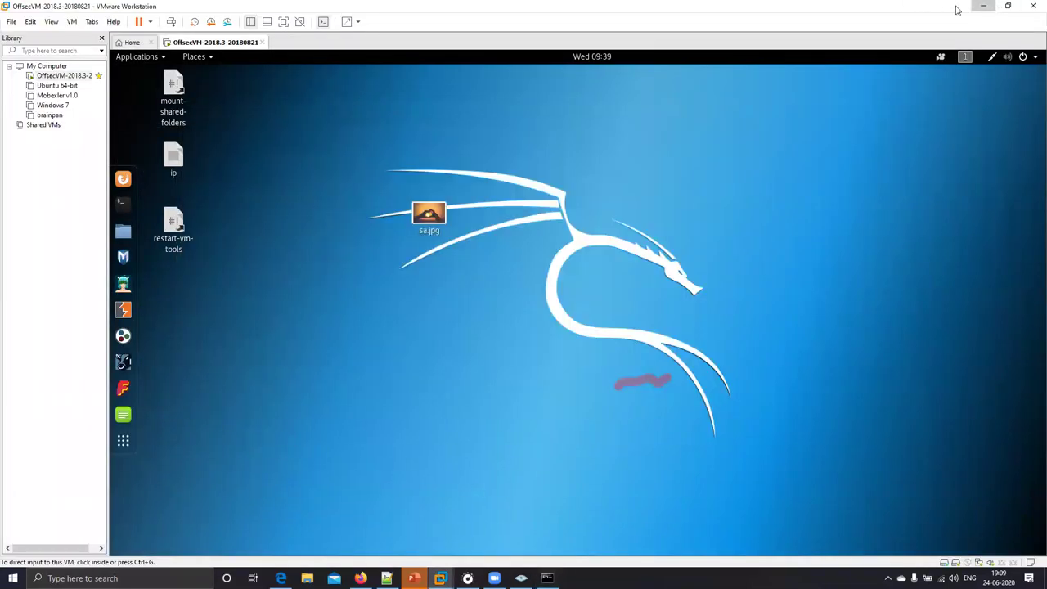
{"action": "left_click", "coordinate": [984, 6]}
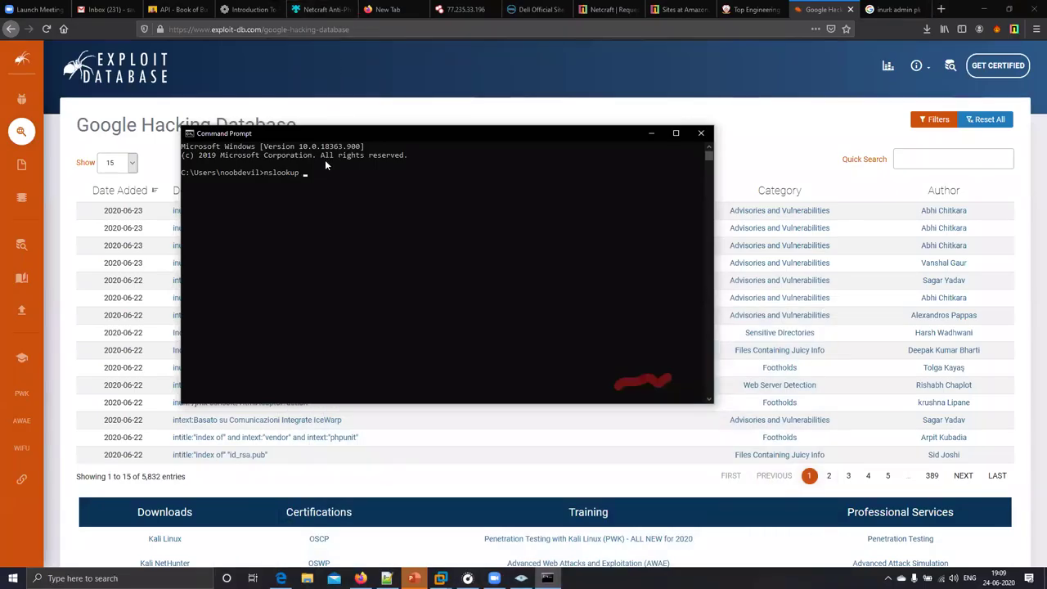
{"action": "type", "text": "dell."}
- Move the console window up and right, then close it without running the lookup
{"action": "left_click", "coordinate": [449, 145]}
{"action": "left_click_drag", "start_coordinate": [508, 234], "coordinate": [508, 238]}
{"action": "left_click", "coordinate": [451, 146]}
{"action": "left_click_drag", "start_coordinate": [454, 135], "coordinate": [525, 111]}
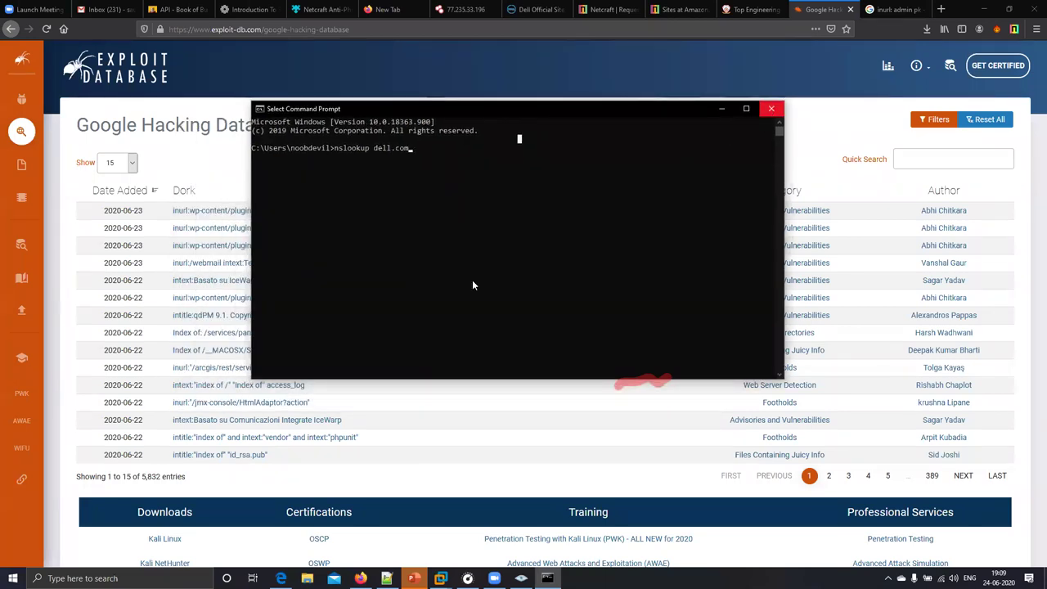
{"action": "left_click", "coordinate": [771, 110]}
{"action": "key", "text": "super"}
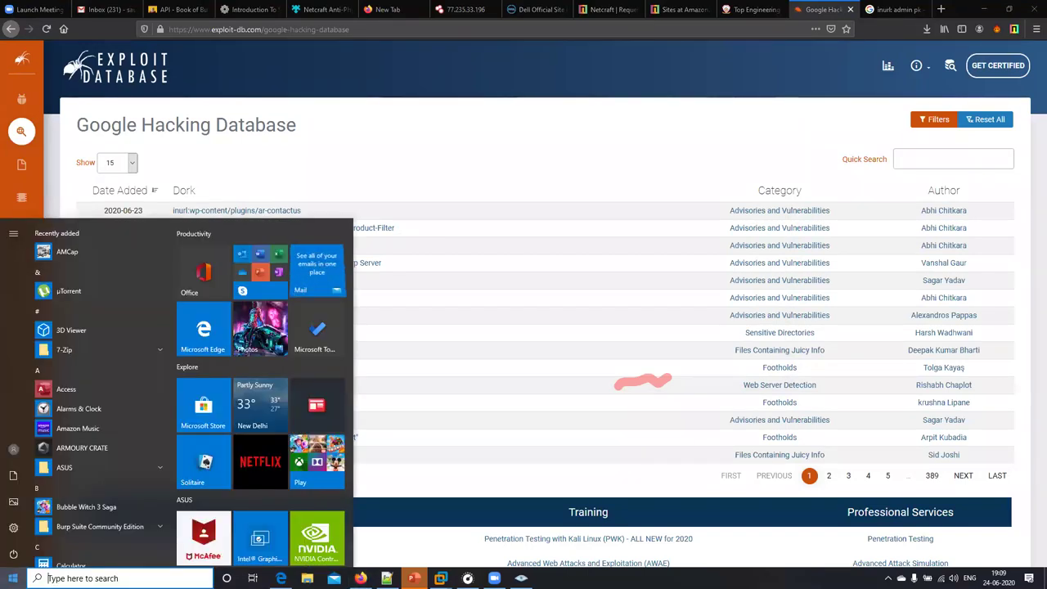
- Open a new Command Prompt and run nslookup dell.com
{"action": "type", "text": "cmd"}
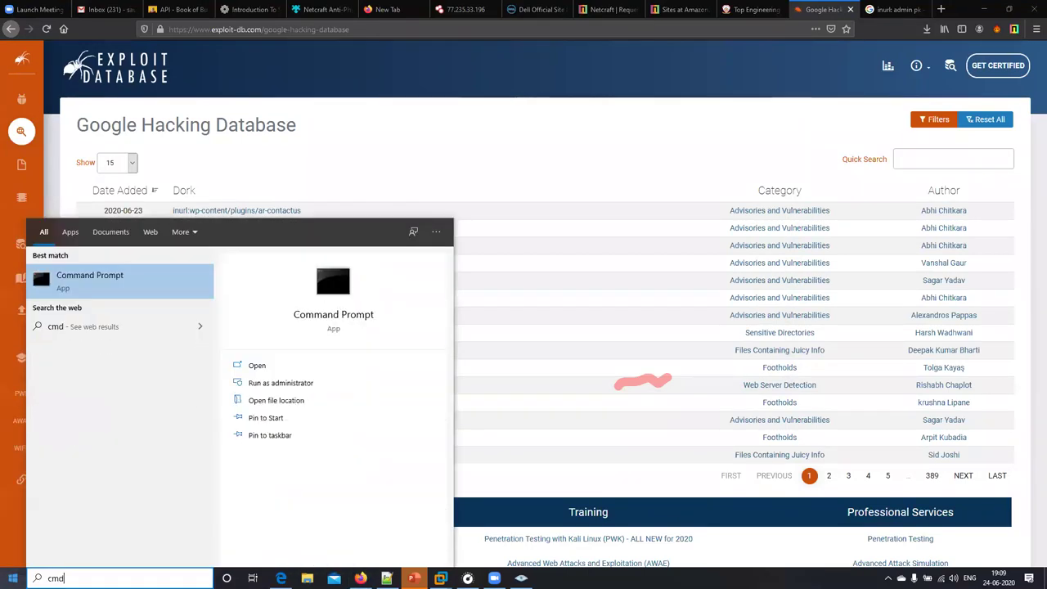
{"action": "key", "text": "Return"}
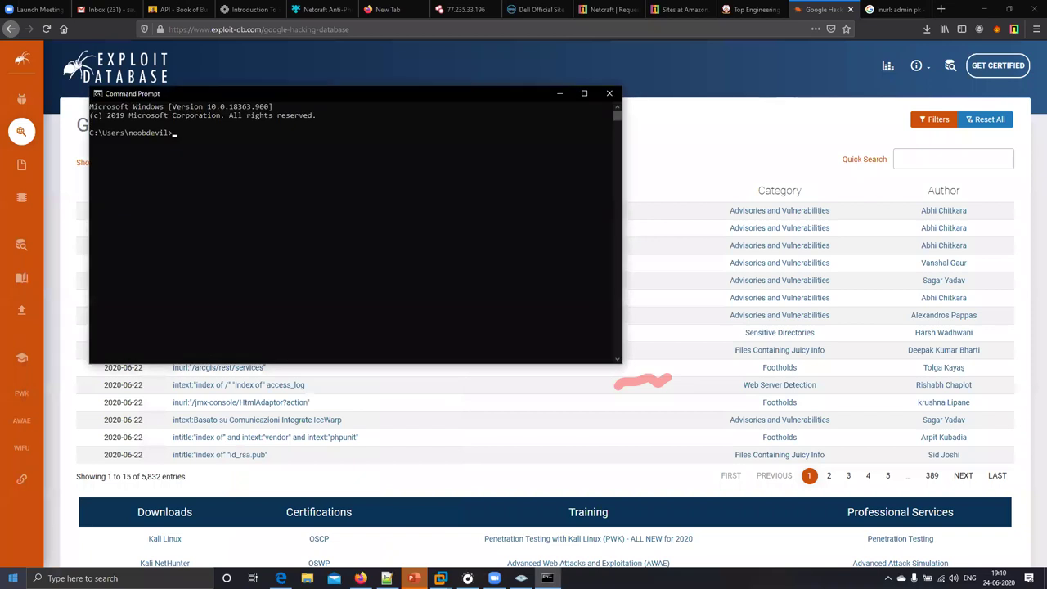
{"action": "left_click", "coordinate": [210, 221]}
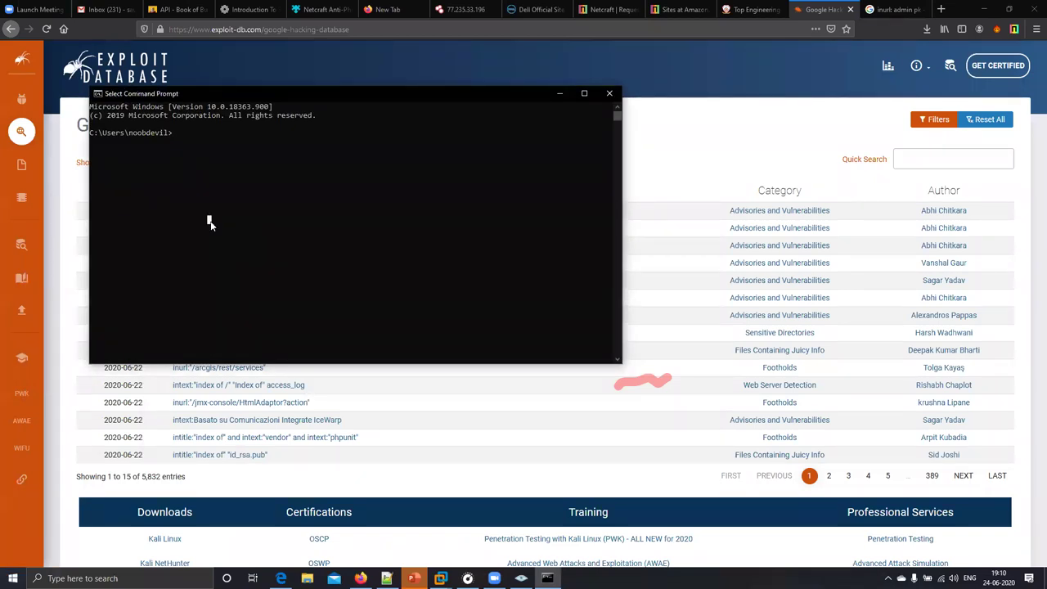
{"action": "type", "text": "nslookup "}
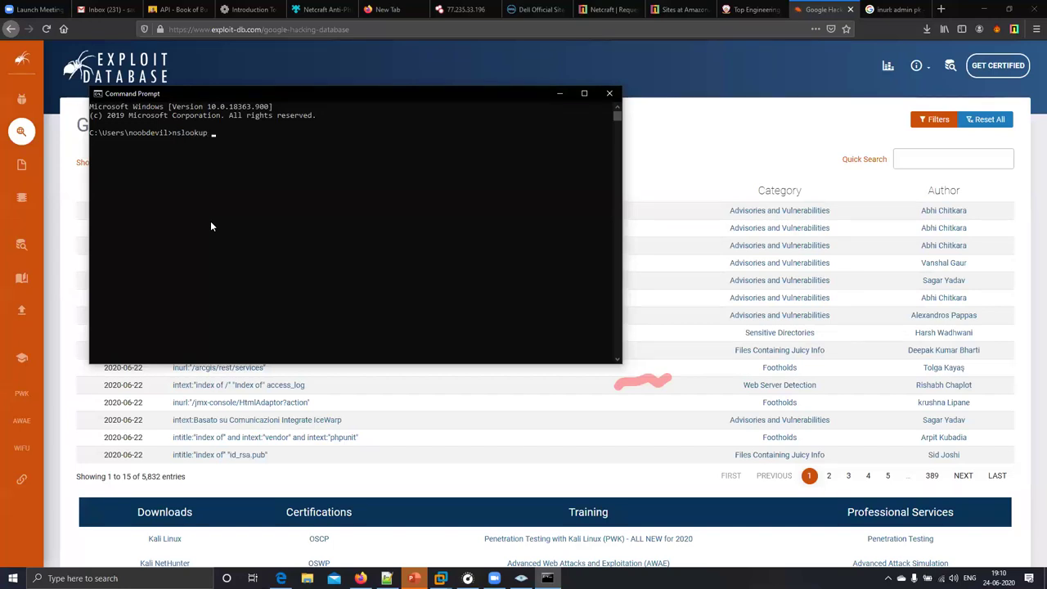
{"action": "type", "text": "dell.com"}
{"action": "key", "text": "Return"}
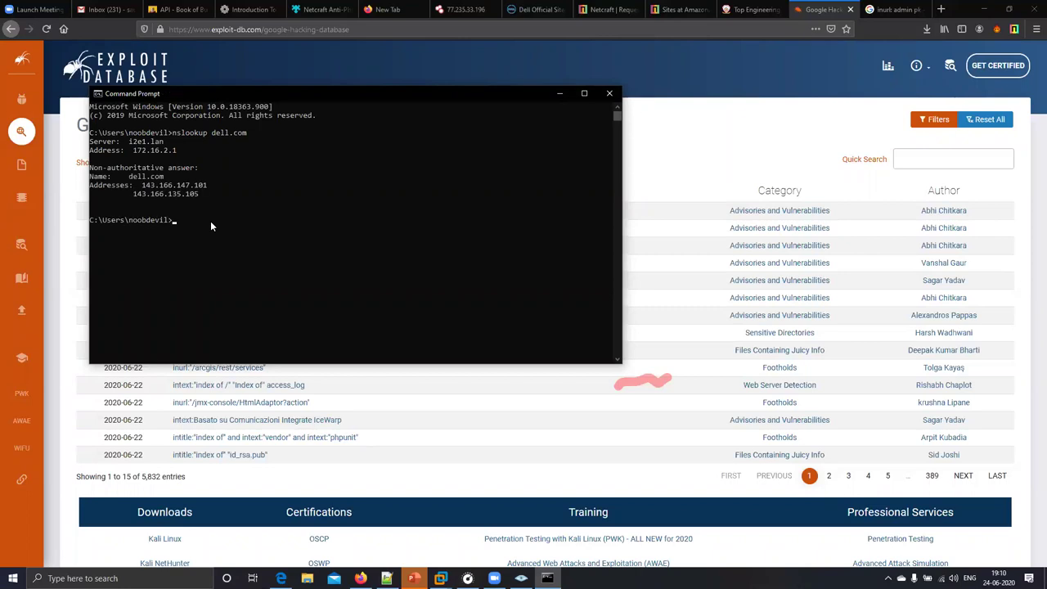
- Highlight the returned addresses 143.166.147.101 and 143.166.135.105, then return to the Kali VM
{"action": "left_click_drag", "start_coordinate": [228, 194], "coordinate": [90, 187]}
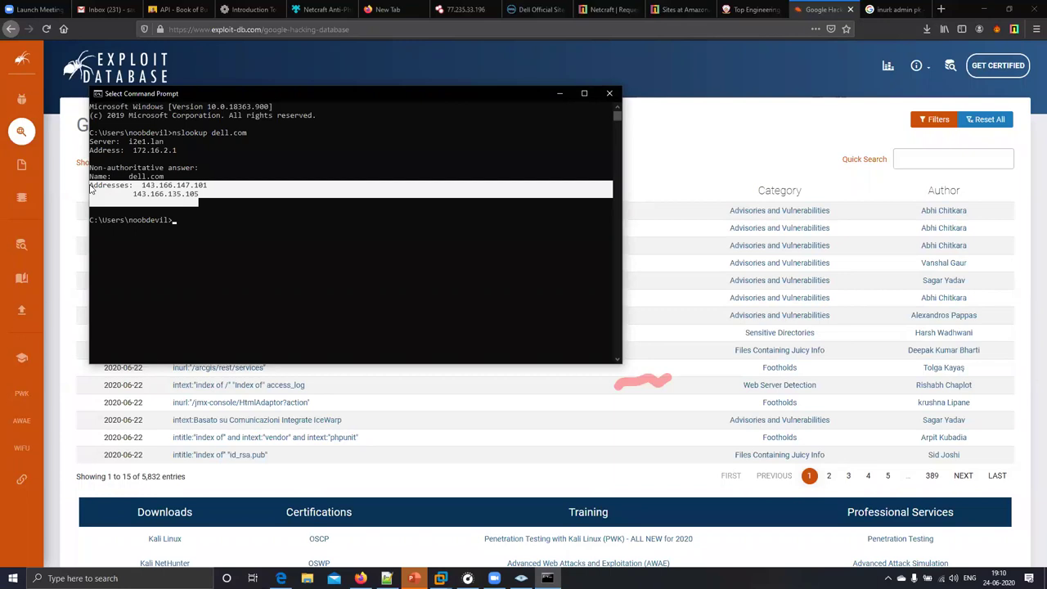
{"action": "left_click", "coordinate": [126, 193]}
{"action": "left_click_drag", "start_coordinate": [219, 195], "coordinate": [89, 123]}
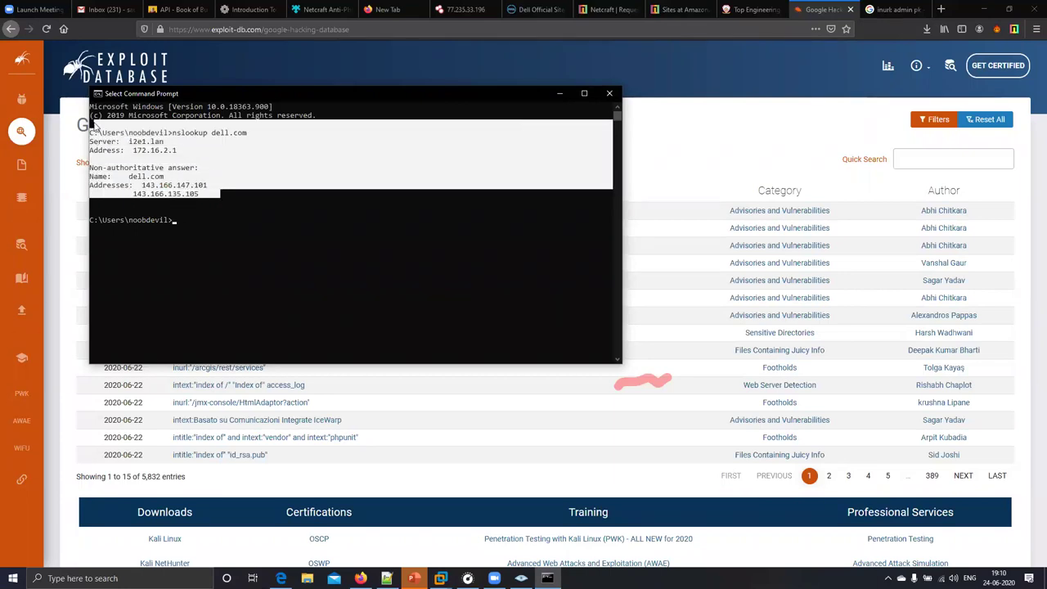
{"action": "left_click", "coordinate": [175, 204]}
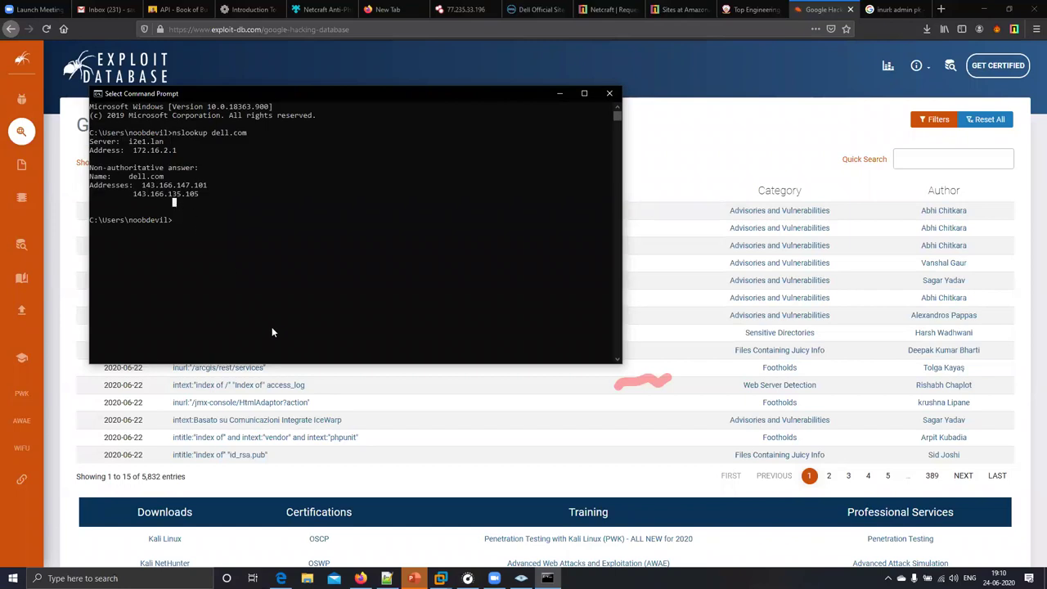
{"action": "left_click", "coordinate": [524, 504]}
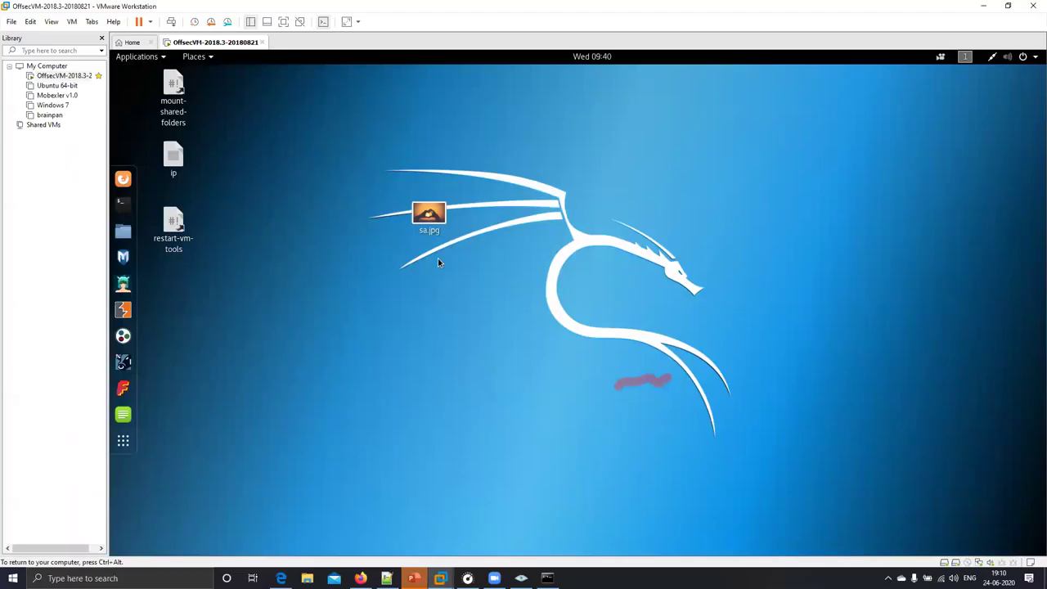
- Open a Kali terminal from the desktop menu and run dig -A DELL.COM
{"action": "right_click", "coordinate": [439, 260]}
{"action": "left_click", "coordinate": [479, 361]}
{"action": "left_click_drag", "start_coordinate": [416, 162], "coordinate": [521, 164]}
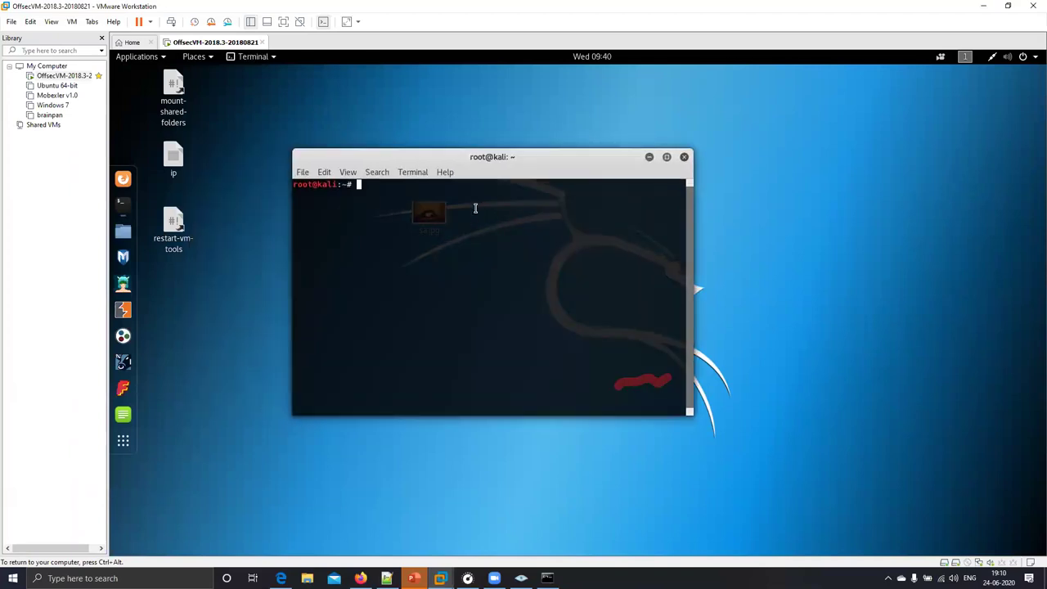
{"action": "type", "text": "dig -A DELL.COM"}
{"action": "key", "text": "Return"}
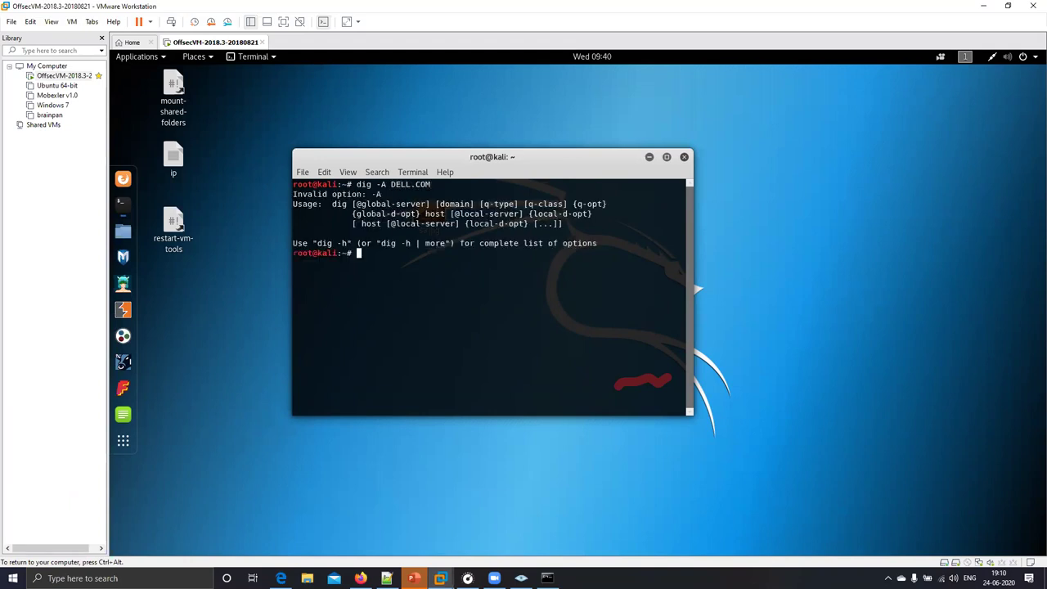
- Remove the invalid -A option and rerun dig DELL.COM
{"action": "key", "text": "Up"}
{"action": "key", "text": "Left"}
{"action": "key", "text": "Left"}
{"action": "key", "text": "Left"}
{"action": "key", "text": "Left"}
{"action": "key", "text": "Left"}
{"action": "key", "text": "Left"}
{"action": "key", "text": "Left"}
{"action": "key", "text": "Left"}
{"action": "key", "text": "Left"}
{"action": "key", "text": "Left"}
{"action": "type", "text": "t"}
{"action": "key", "text": "BackSpace"}
{"action": "key", "text": "Delete"}
{"action": "key", "text": "Delete"}
{"action": "key", "text": "Delete"}
{"action": "key", "text": "Return"}
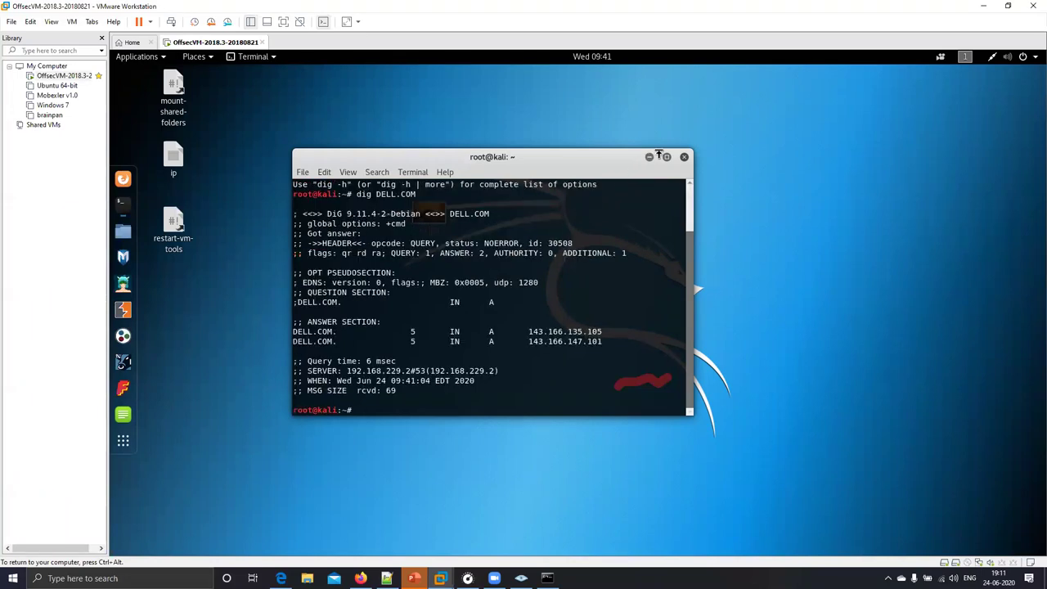
- Maximize the terminal and highlight the answer records 143.166.135.105 and 143.166.147.101
{"action": "left_click", "coordinate": [666, 157]}
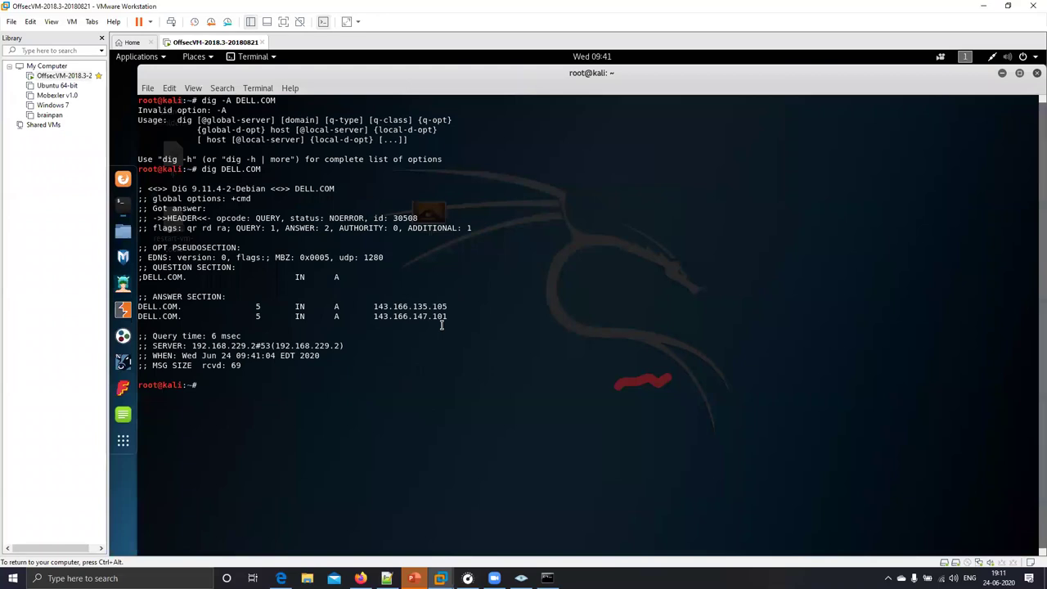
{"action": "left_click_drag", "start_coordinate": [378, 320], "coordinate": [171, 171]}
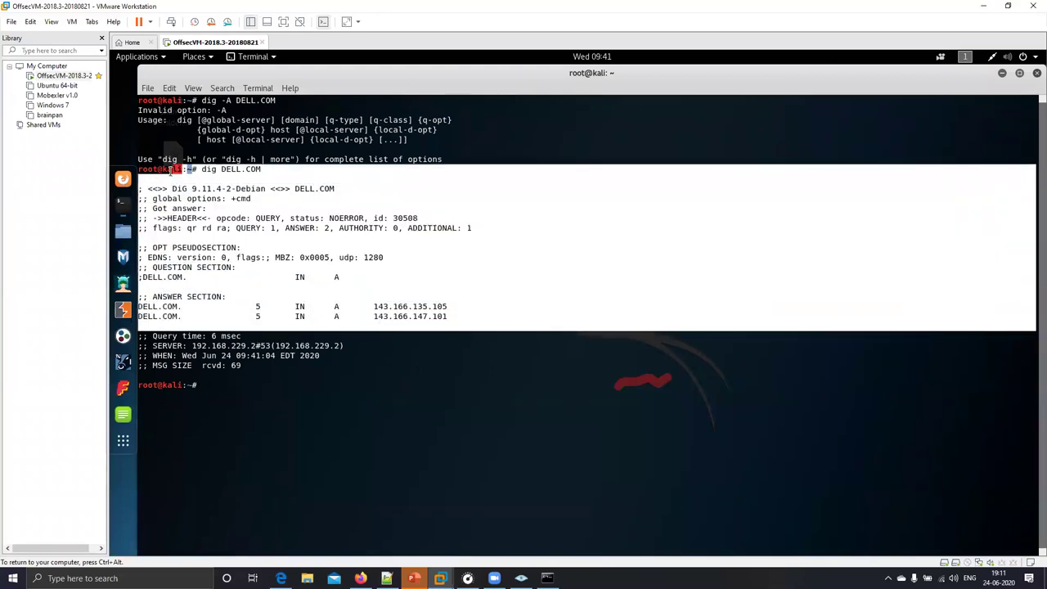
{"action": "left_click", "coordinate": [420, 314]}
{"action": "left_click_drag", "start_coordinate": [452, 318], "coordinate": [140, 169]}
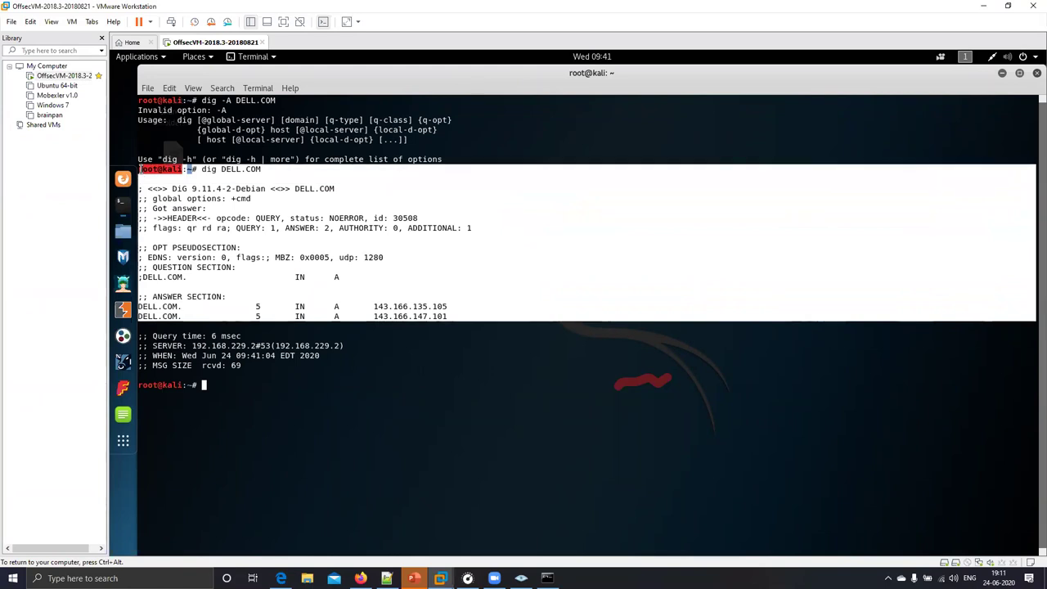
{"action": "left_click_drag", "start_coordinate": [140, 170], "coordinate": [149, 111]}
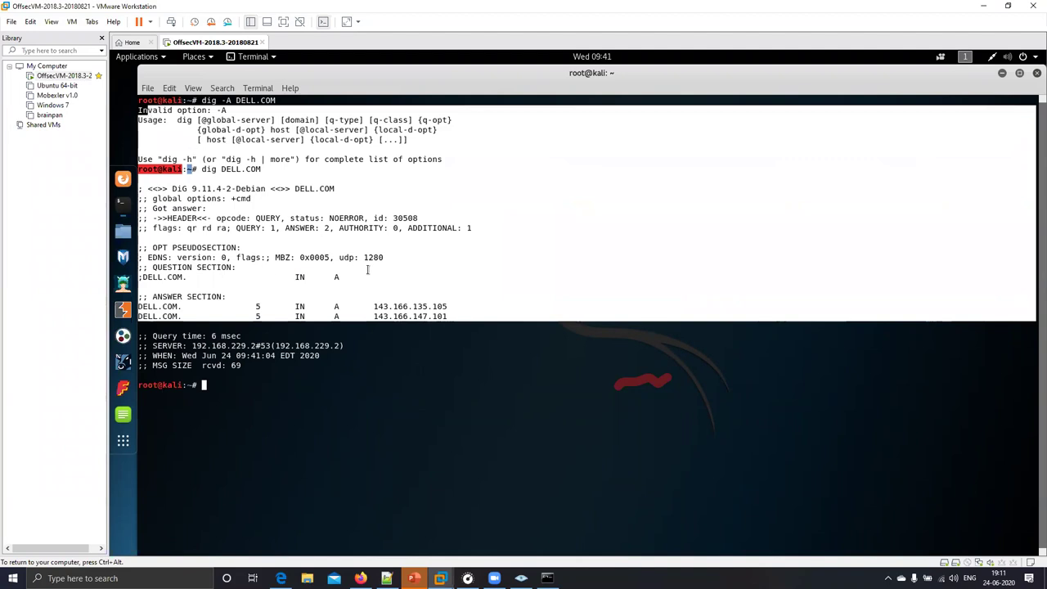
{"action": "left_click", "coordinate": [368, 270]}
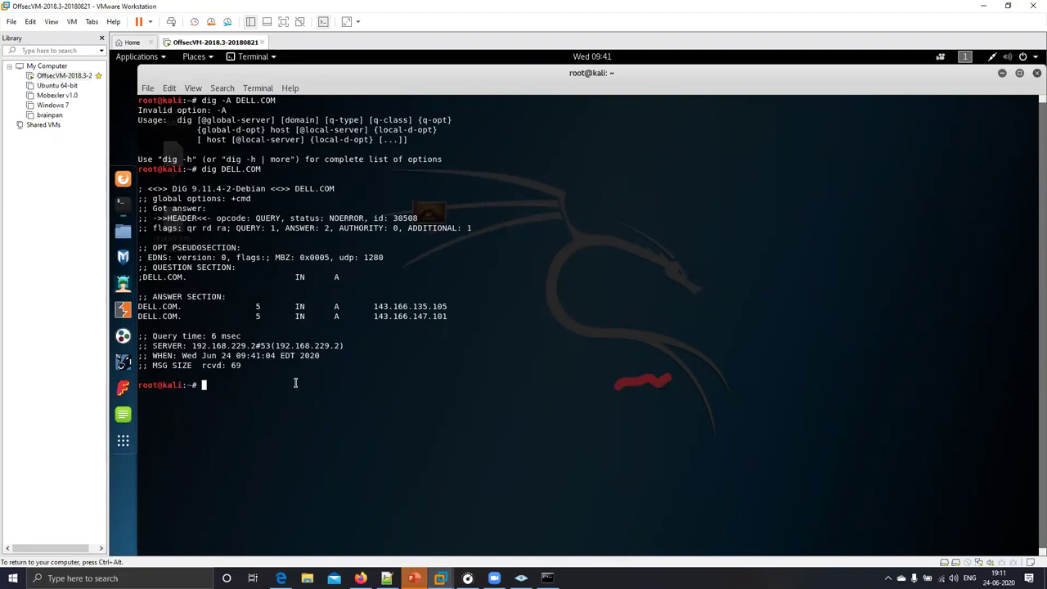
- Run whatweb dlll.comm and note its unassigned, failed result
{"action": "left_click_drag", "start_coordinate": [429, 317], "coordinate": [270, 282]}
{"action": "left_click", "coordinate": [434, 321]}
{"action": "left_click", "coordinate": [333, 381]}
{"action": "type", "text": "what"}
{"action": "type", "text": "web "}
{"action": "type", "text": "dl"}
{"action": "type", "text": "ll"}
{"action": "type", "text": ".comm"}
{"action": "key", "text": "Return"}
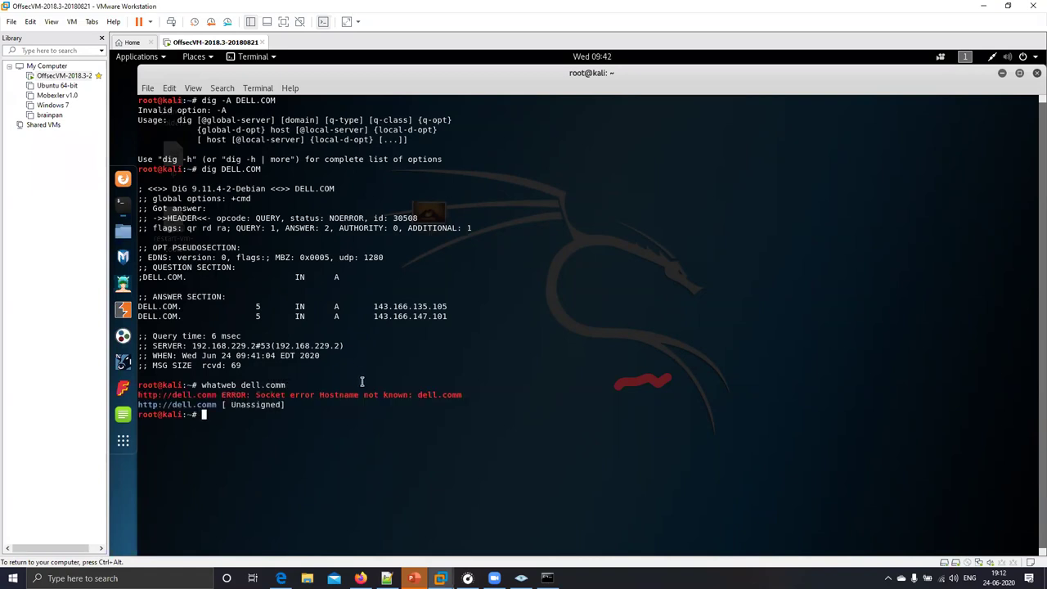
{"action": "left_click_drag", "start_coordinate": [302, 416], "coordinate": [249, 405]}
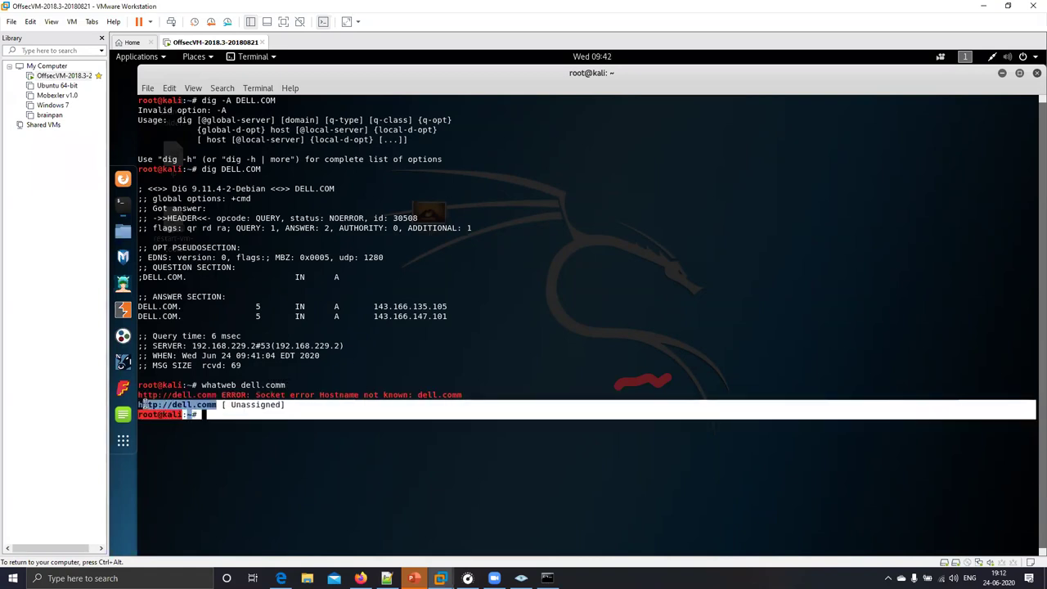
{"action": "left_click", "coordinate": [255, 429]}
- Recall the whatweb command and rerun it against dell.com
{"action": "key", "text": "Up"}
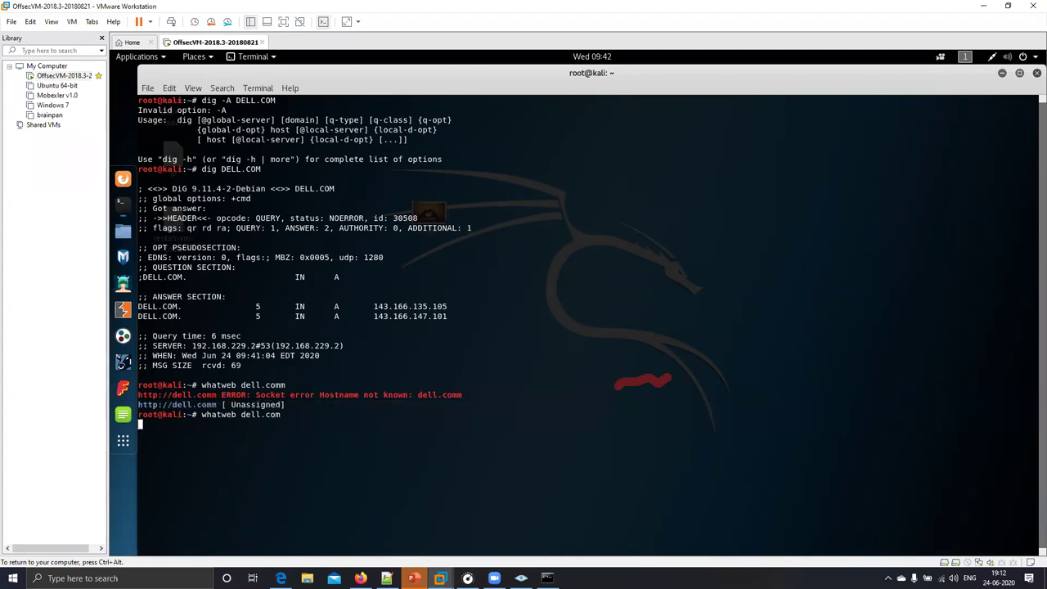
{"action": "key", "text": "Return"}
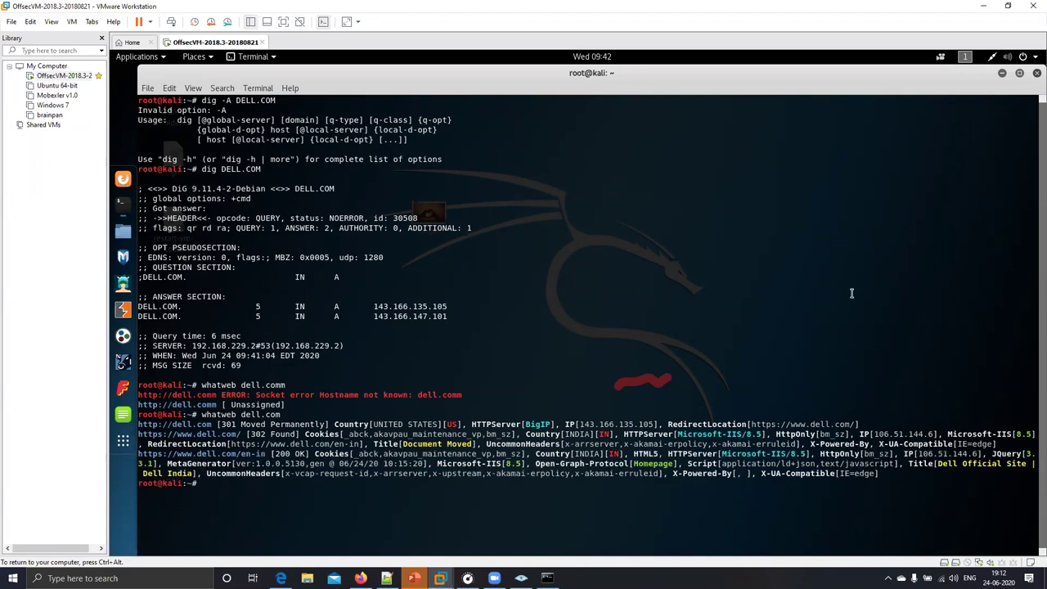
{"action": "key", "text": "ctrl+alt"}
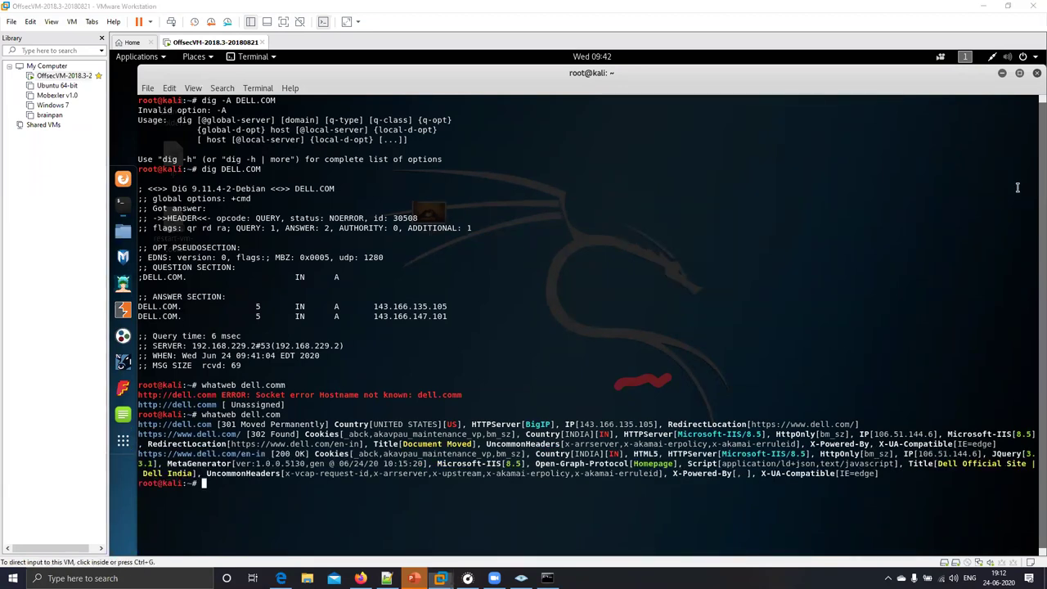
{"action": "left_click", "coordinate": [465, 463]}
- Highlight the Country[INDIA], Microsoft-IIS/8.5, IP[143.166.135.105] and Open-Graph-Protocol fields in the output
{"action": "left_click_drag", "start_coordinate": [314, 455], "coordinate": [711, 467]}
{"action": "left_click_drag", "start_coordinate": [628, 455], "coordinate": [481, 425]}
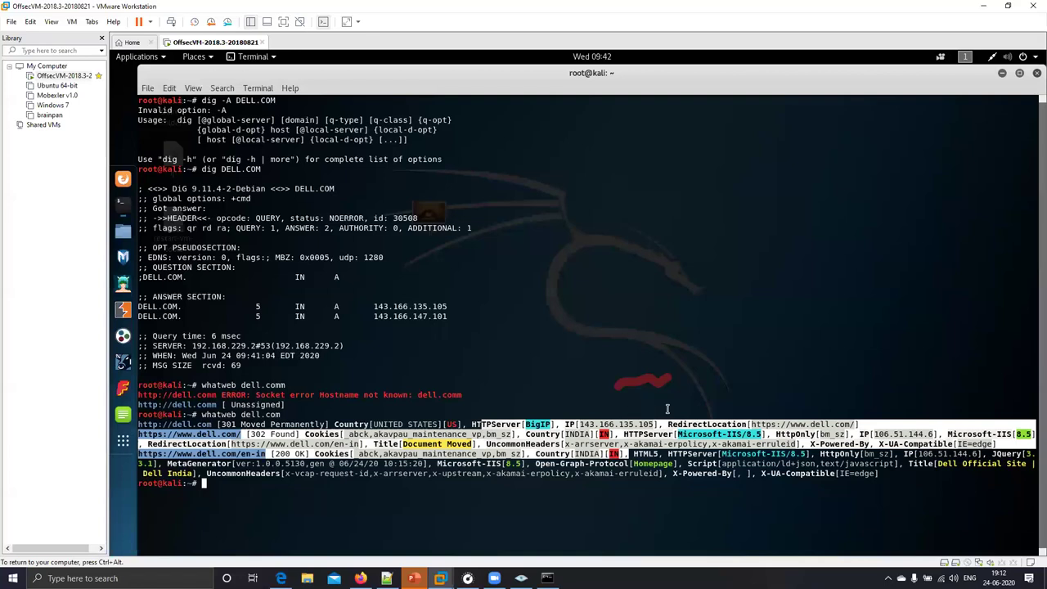
{"action": "mouse_move", "coordinate": [671, 440]}
{"action": "left_mouse_down"}
{"action": "mouse_move", "coordinate": [738, 431]}
{"action": "mouse_move", "coordinate": [673, 434]}
{"action": "left_mouse_up"}
{"action": "left_click_drag", "start_coordinate": [556, 429], "coordinate": [559, 434]}
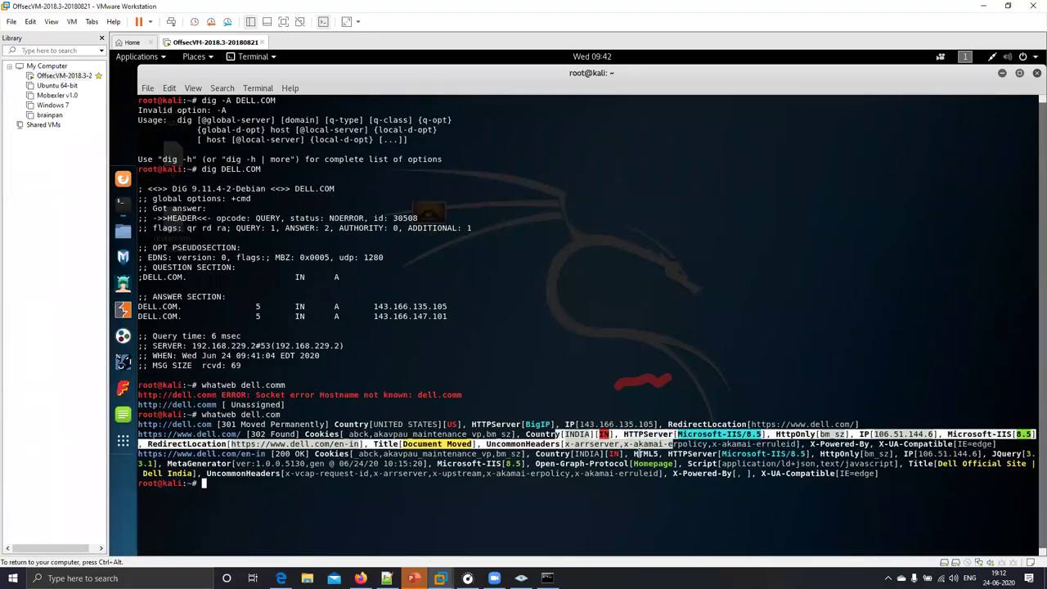
{"action": "left_click_drag", "start_coordinate": [674, 434], "coordinate": [767, 434]}
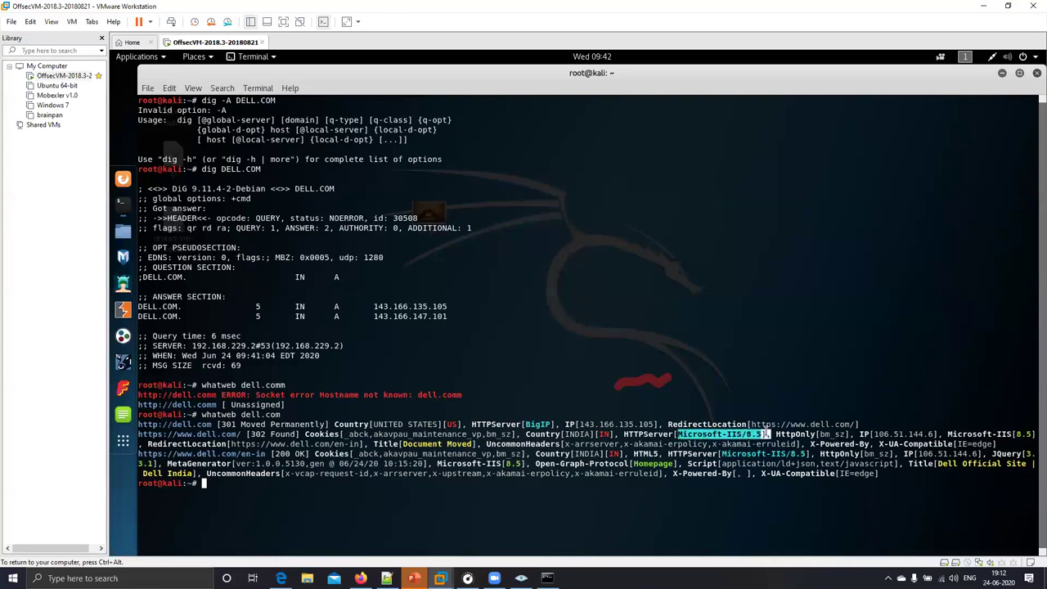
{"action": "left_click", "coordinate": [767, 435]}
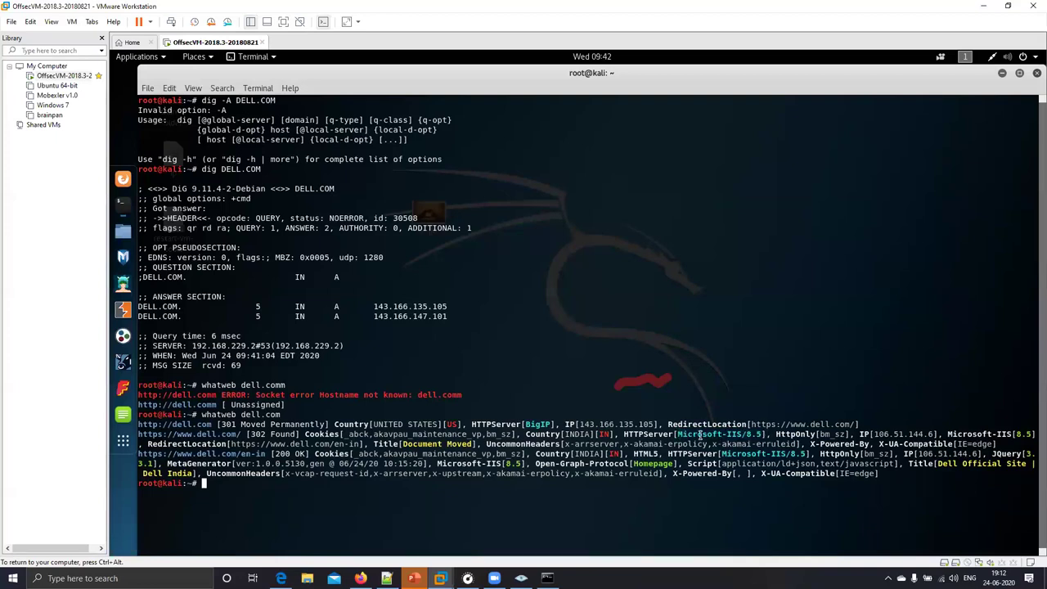
{"action": "left_click_drag", "start_coordinate": [663, 423], "coordinate": [359, 411]}
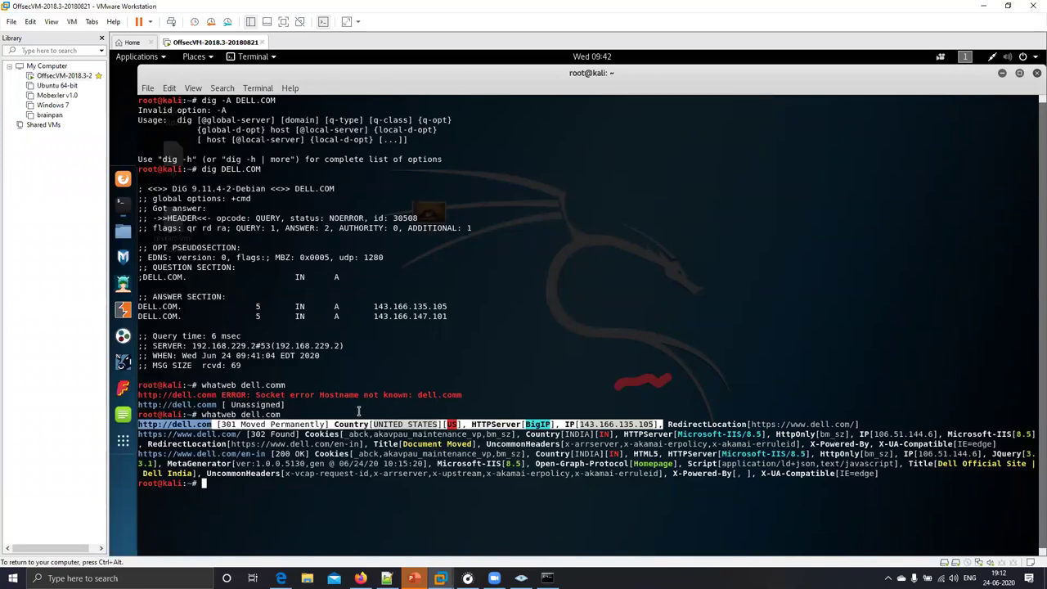
{"action": "left_click", "coordinate": [211, 467]}
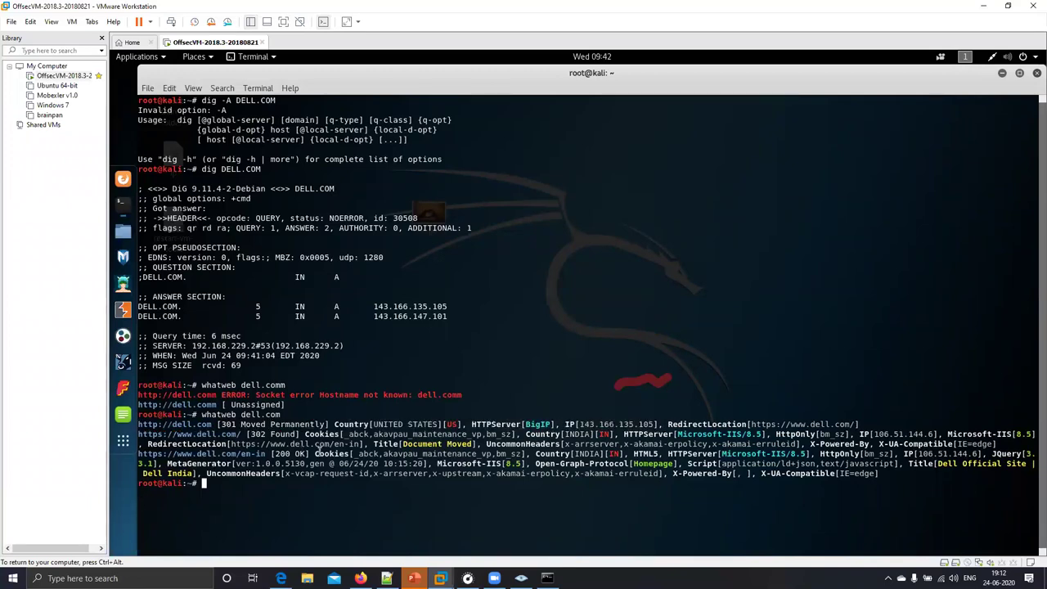
{"action": "left_click_drag", "start_coordinate": [535, 463], "coordinate": [463, 457]}
{"action": "left_click", "coordinate": [609, 460]}
{"action": "left_click_drag", "start_coordinate": [675, 466], "coordinate": [808, 454]}
{"action": "left_click_drag", "start_coordinate": [645, 425], "coordinate": [556, 432]}
{"action": "left_click", "coordinate": [450, 450]}
{"action": "left_click_drag", "start_coordinate": [232, 444], "coordinate": [363, 443]}
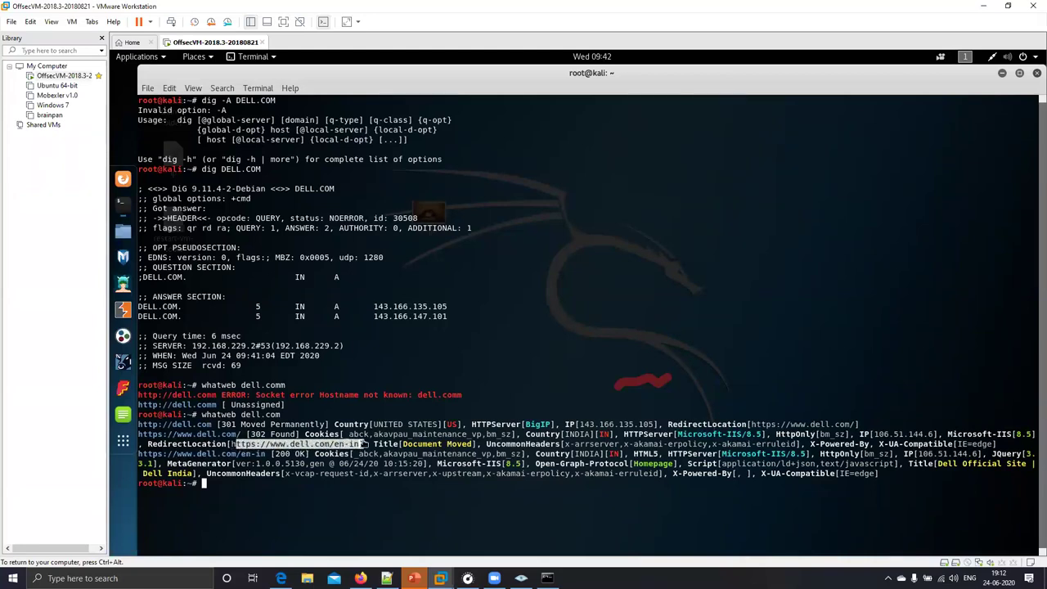
{"action": "left_click", "coordinate": [699, 488]}
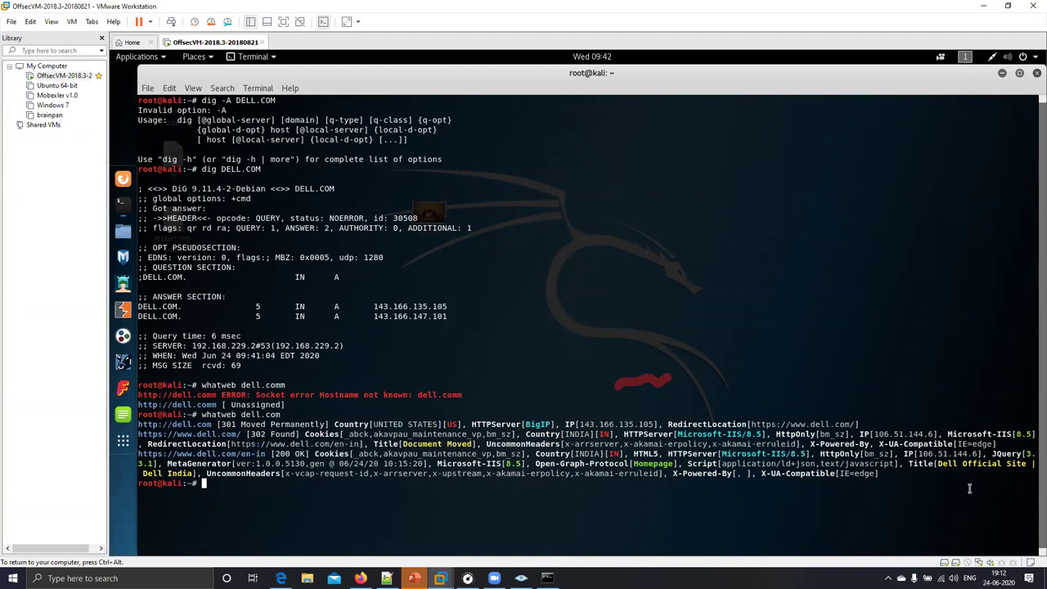
{"action": "triple_click", "coordinate": [1020, 463]}
{"action": "left_click", "coordinate": [940, 488]}
{"action": "left_click_drag", "start_coordinate": [1035, 453], "coordinate": [714, 455]}
{"action": "left_click", "coordinate": [714, 455]}
{"action": "left_click_drag", "start_coordinate": [918, 454], "coordinate": [975, 453]}
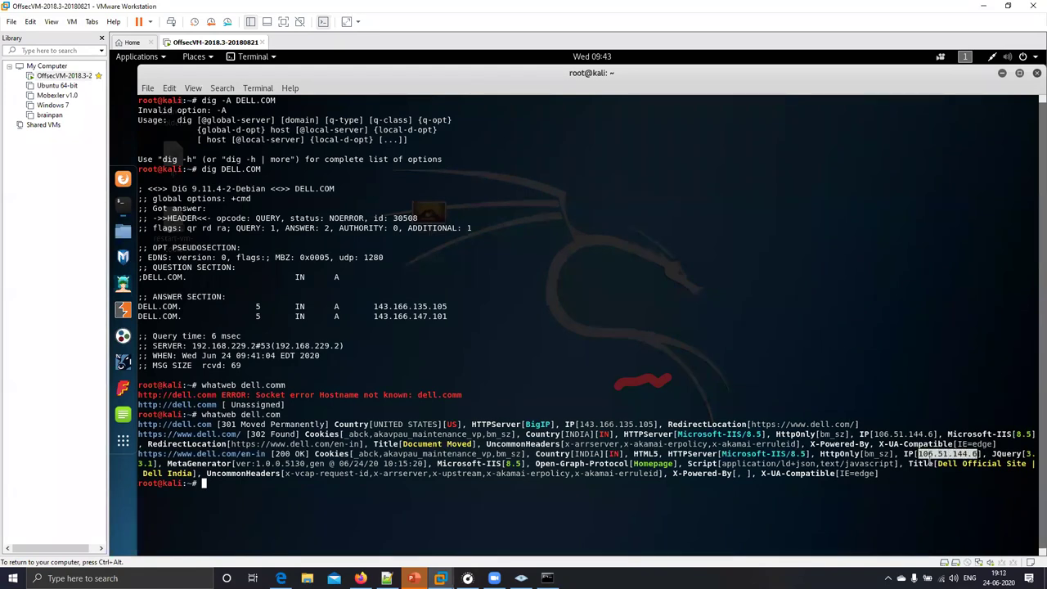
{"action": "left_click", "coordinate": [889, 474]}
{"action": "left_click_drag", "start_coordinate": [742, 454], "coordinate": [1011, 458]}
{"action": "left_click", "coordinate": [917, 485]}
{"action": "left_click_drag", "start_coordinate": [918, 485], "coordinate": [176, 182]}
{"action": "left_click", "coordinate": [587, 385]}
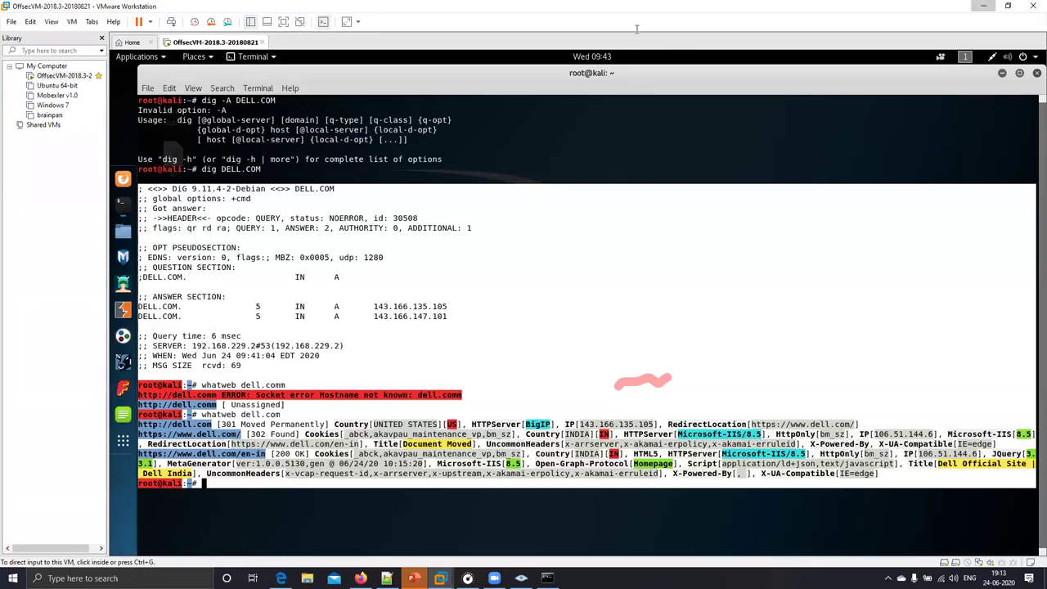
- Leave the Kali VM and switch Firefox to the Google Hacking Database tab
{"action": "key", "text": "alt+Tab"}
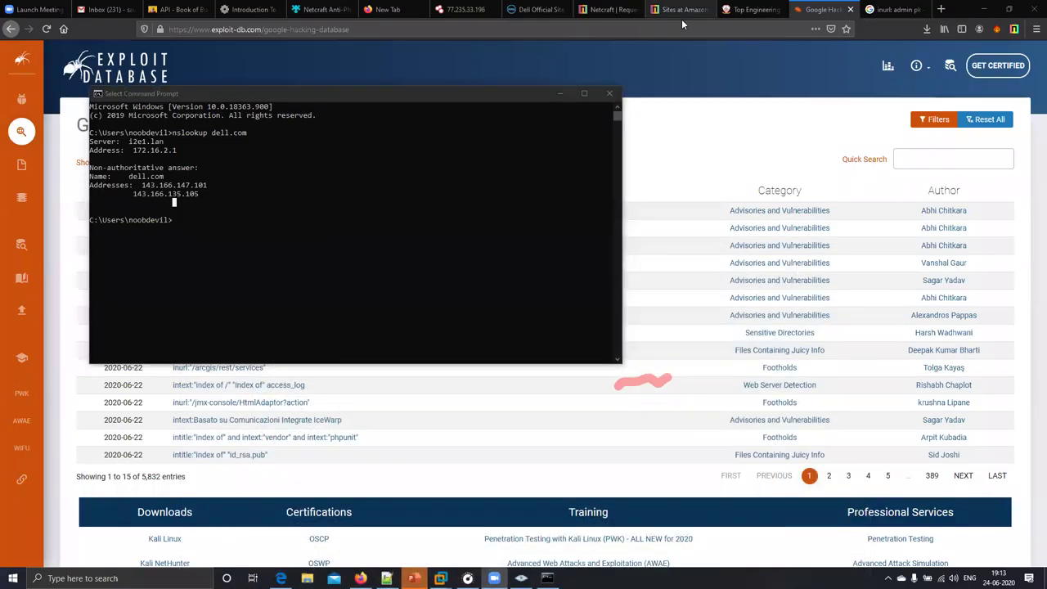
{"action": "left_click", "coordinate": [755, 10]}
{"action": "left_click", "coordinate": [680, 10]}
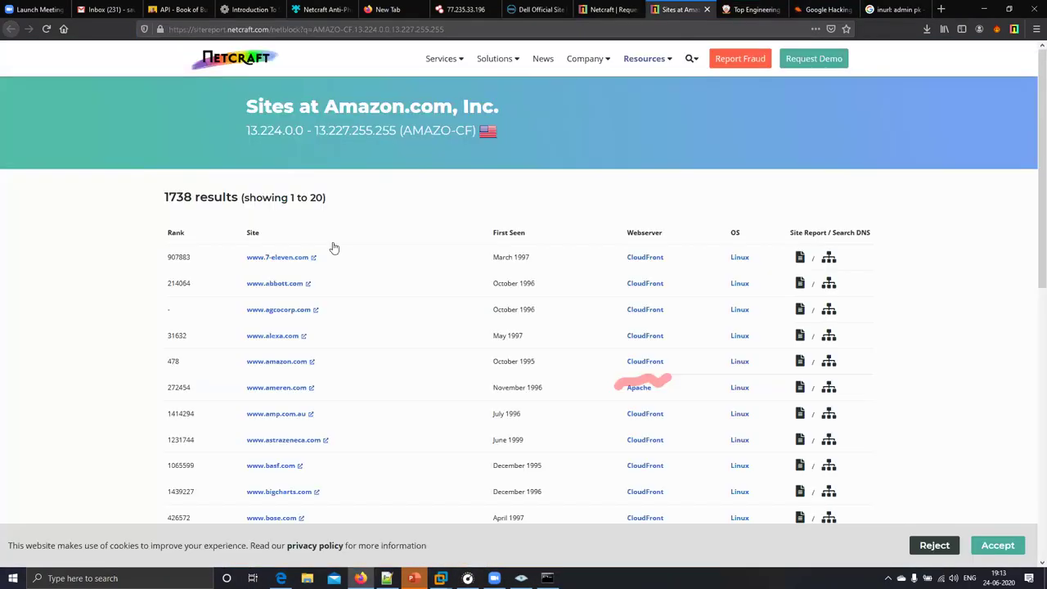
{"action": "key", "text": "ctrl+Tab"}
{"action": "key", "text": "ctrl+Tab"}
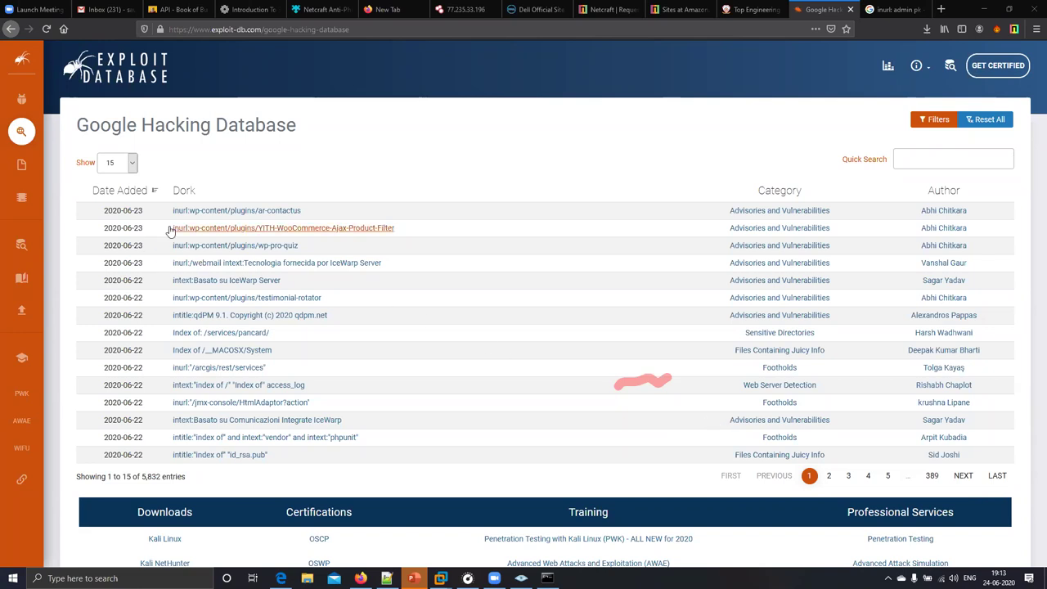
- Search Google for 'osint framworkk' and open the OSINT Framework result
{"action": "left_click", "coordinate": [370, 31]}
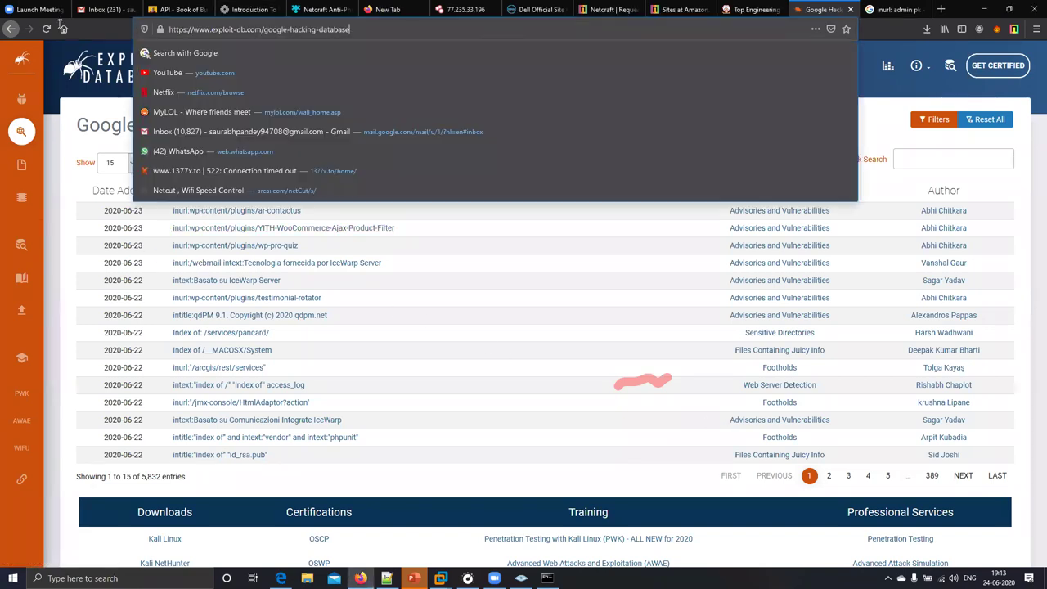
{"action": "key", "text": "ctrl+a"}
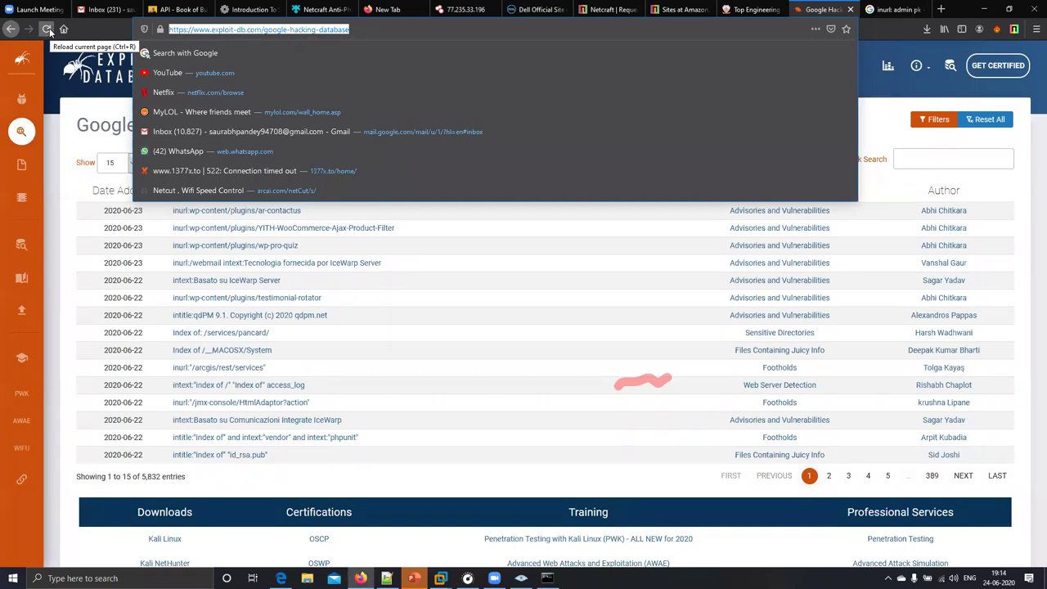
{"action": "type", "text": "o"}
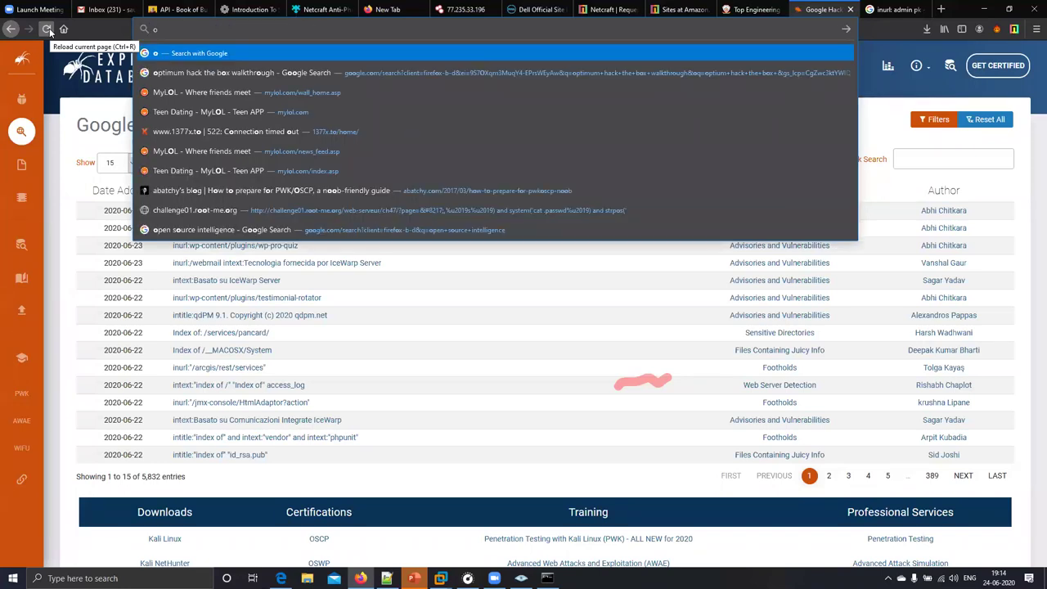
{"action": "type", "text": "sint f"}
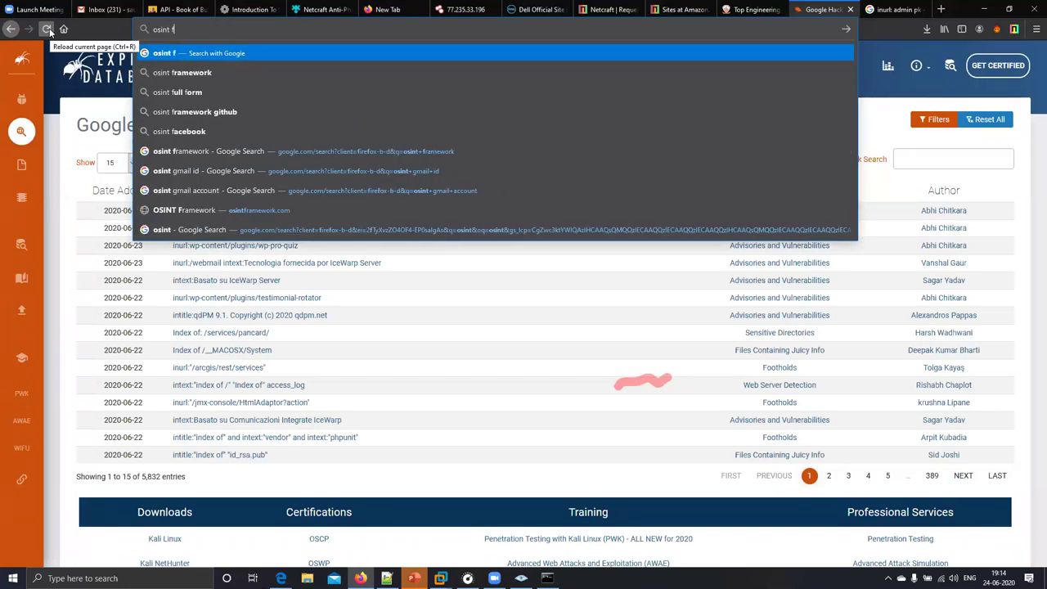
{"action": "type", "text": "ramworkk"}
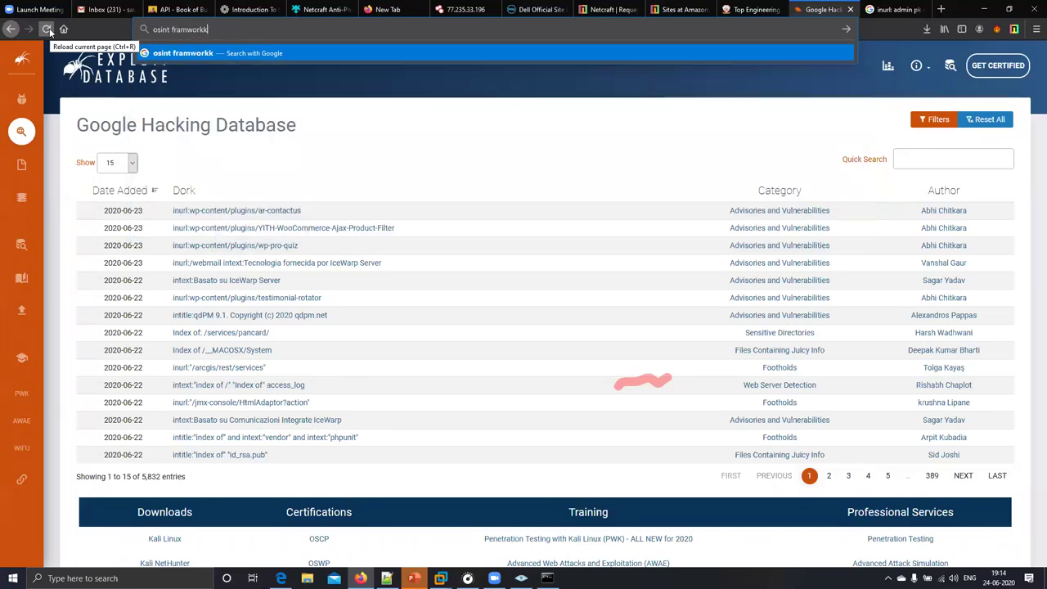
{"action": "key", "text": "Return"}
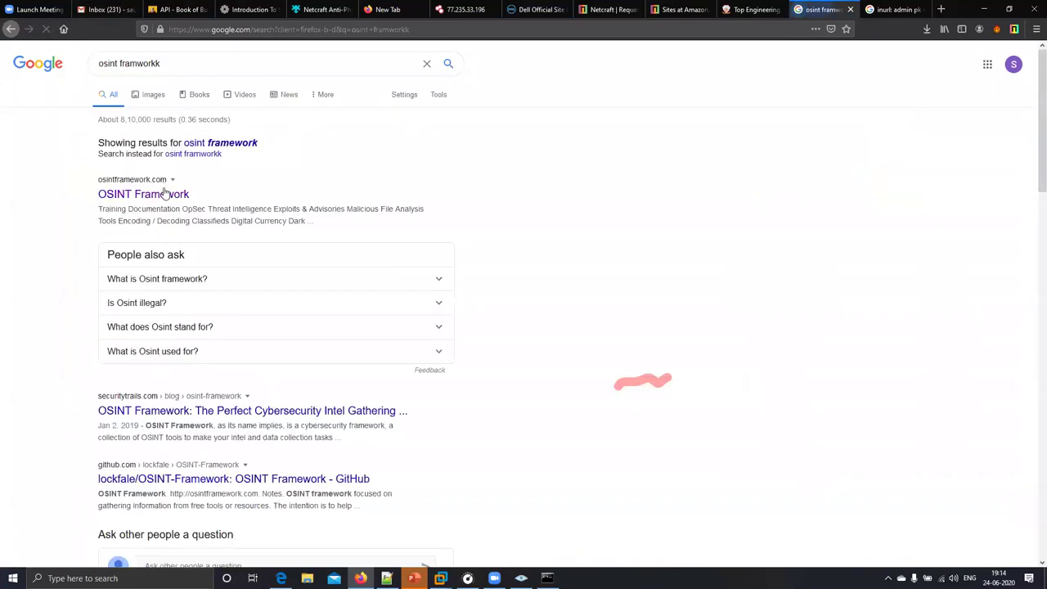
{"action": "left_click", "coordinate": [168, 195]}
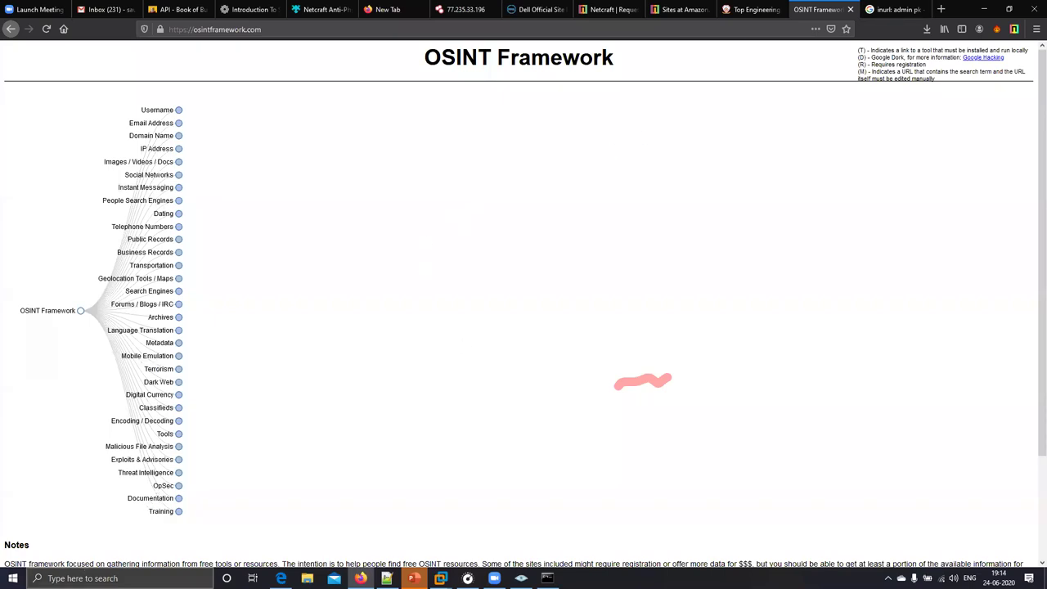
- Launch Notepad++ from the Start search and create a new blank document via File > New
{"action": "key", "text": "super"}
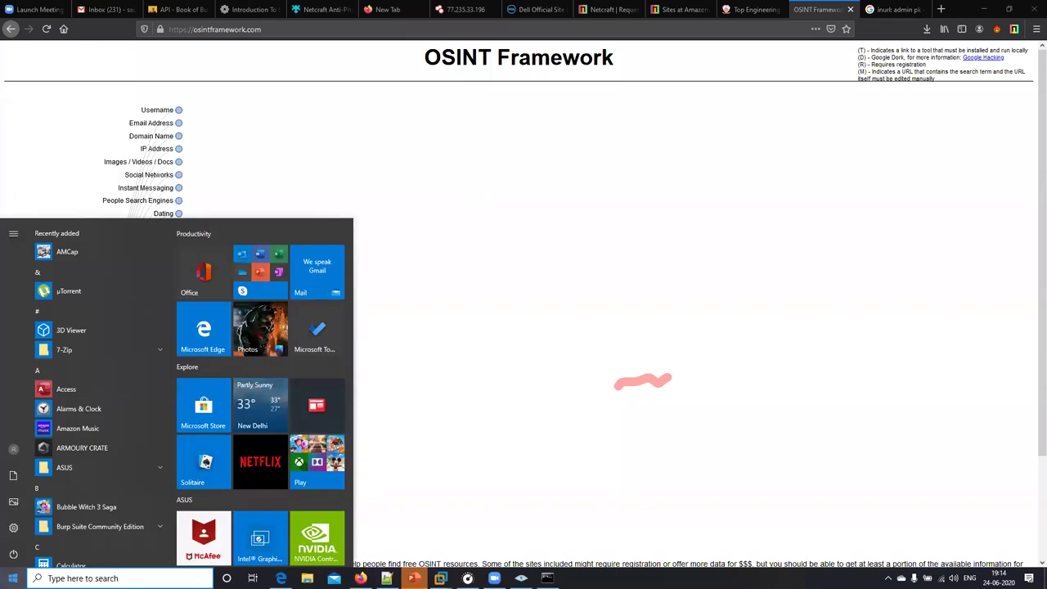
{"action": "type", "text": "no"}
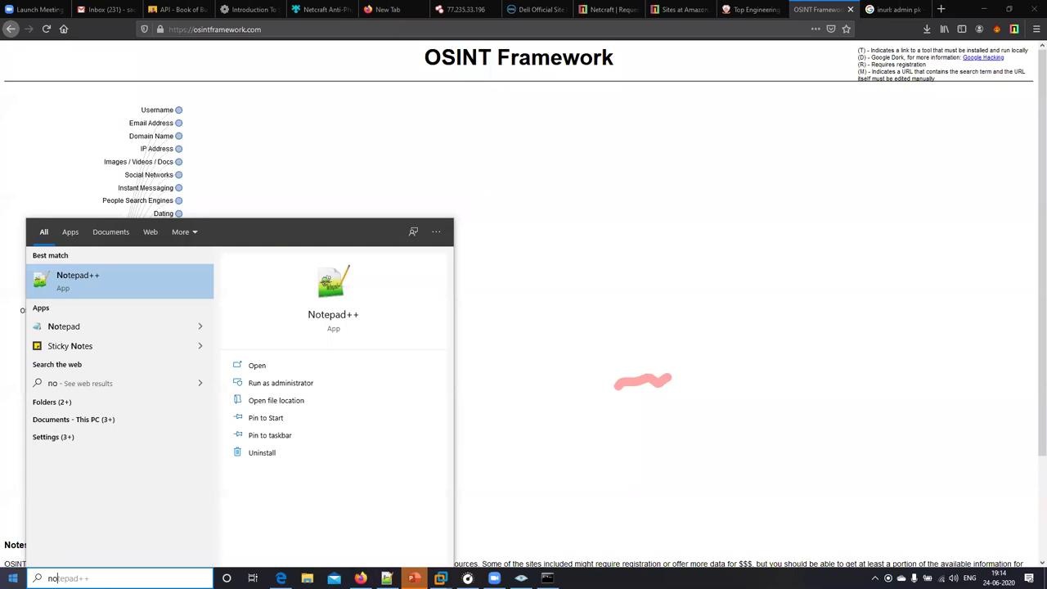
{"action": "left_click", "coordinate": [99, 277]}
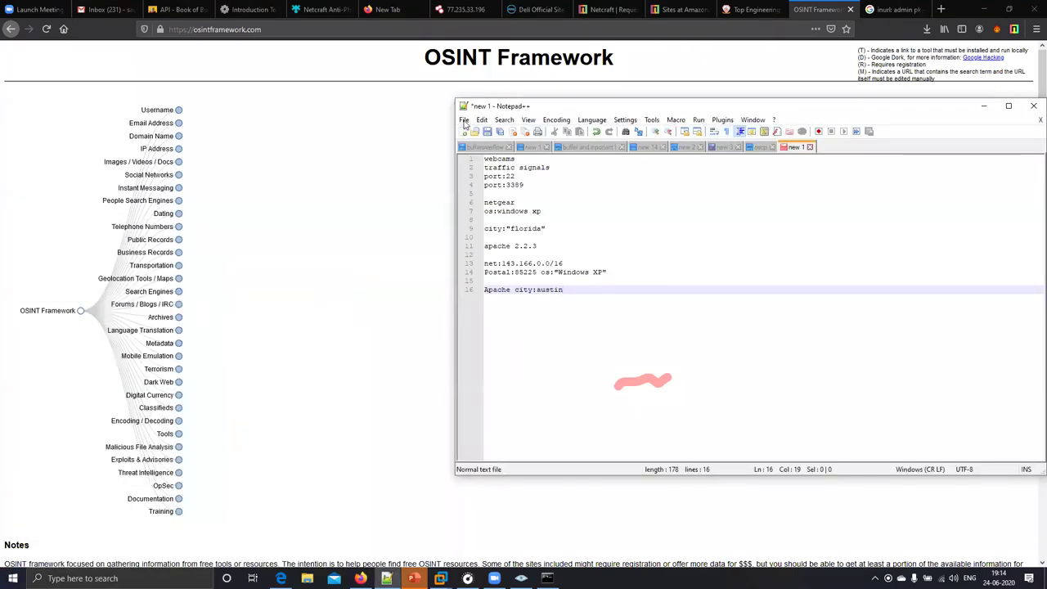
{"action": "left_click", "coordinate": [464, 121]}
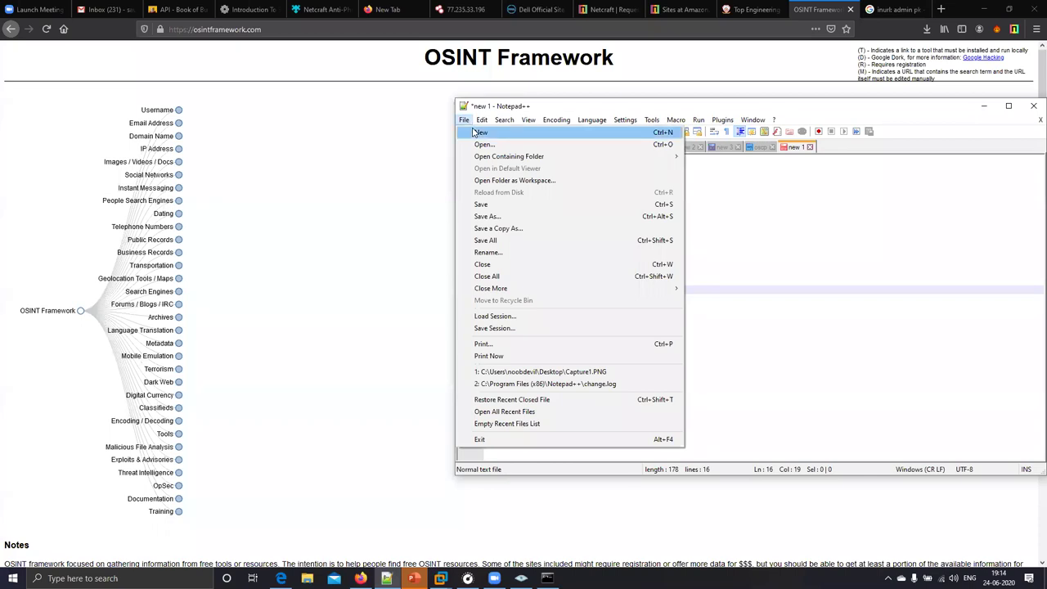
{"action": "left_click", "coordinate": [479, 133]}
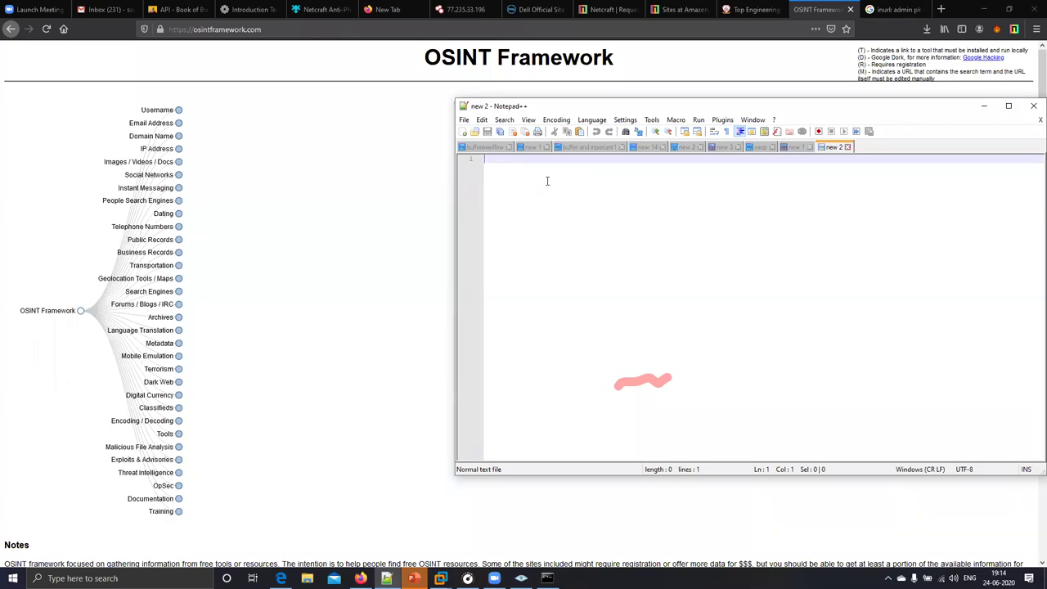
- Type the notes 'doamin subdoamin', 'google hacking db' and 'using shodan for specific target' on separate lines
{"action": "type", "text": "doamin subdoamin"}
{"action": "key", "text": "Return"}
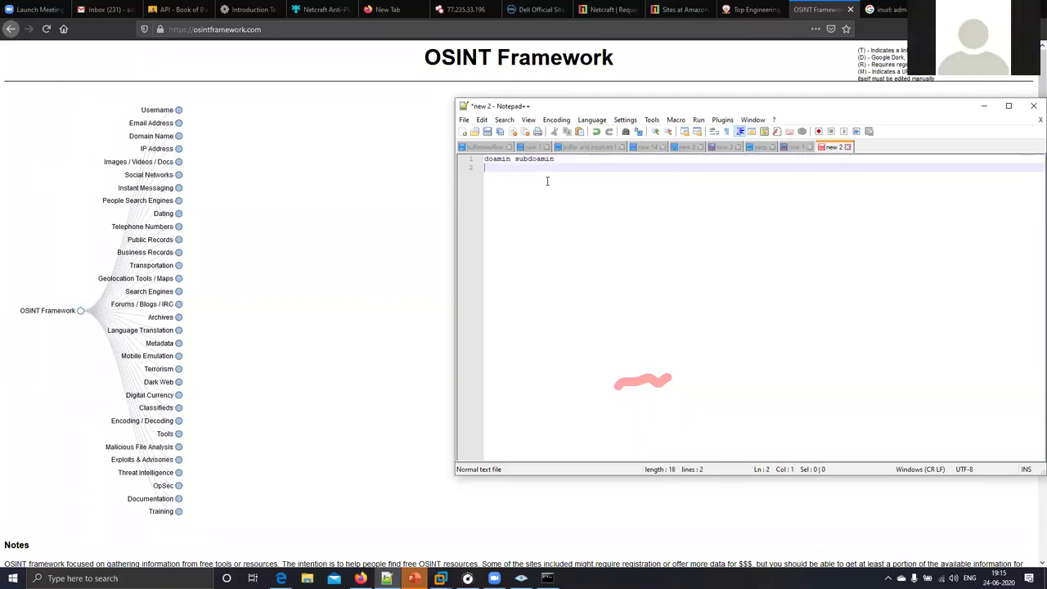
{"action": "type", "text": "google hacking db"}
{"action": "key", "text": "Return"}
{"action": "type", "text": "using sh"}
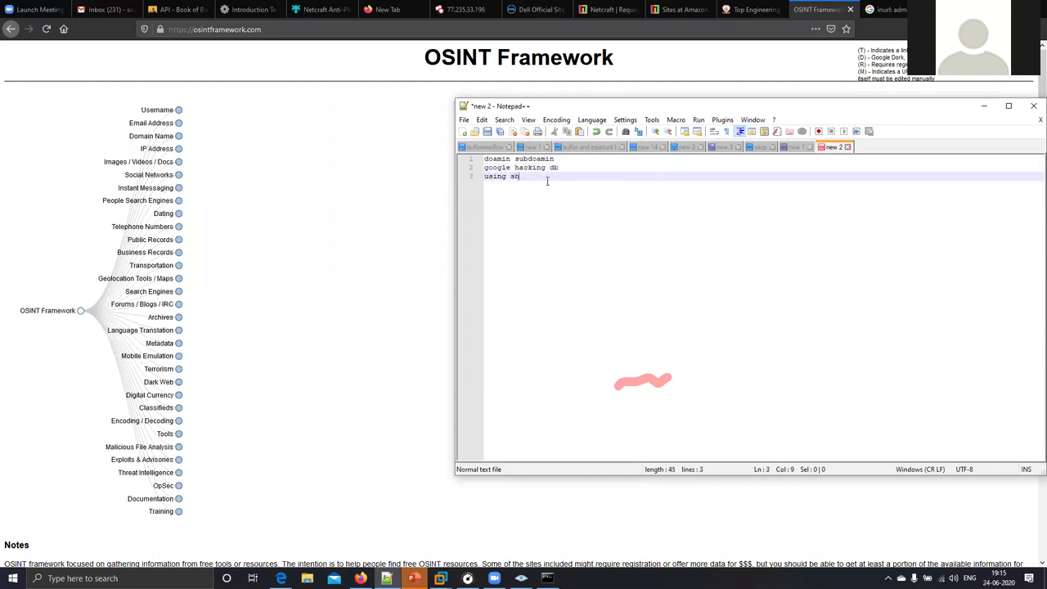
{"action": "type", "text": "odan for specific target"}
{"action": "key", "text": "Return"}
- Add the lines 'geolocation aarget' and 'employess email id and name'
{"action": "type", "text": "g"}
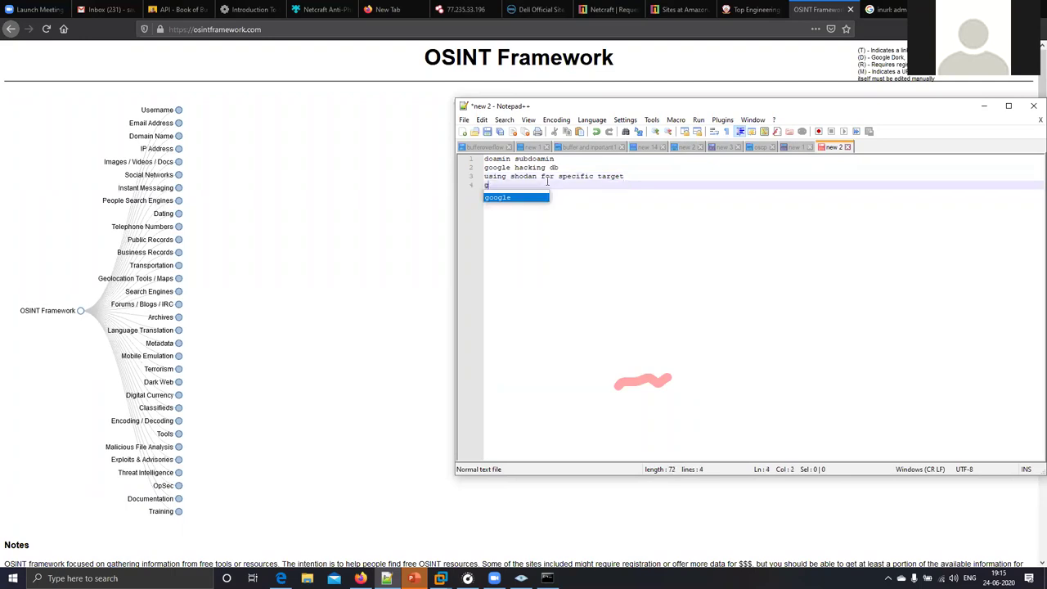
{"action": "type", "text": "eoloc"}
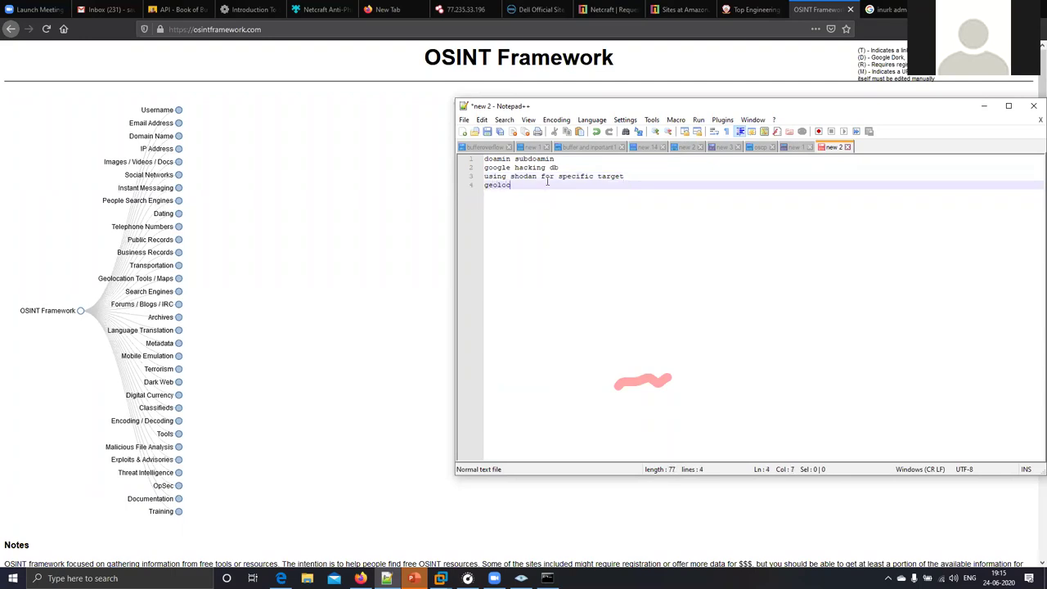
{"action": "type", "text": "ation "}
{"action": "type", "text": " aarget"}
{"action": "key", "text": "Return"}
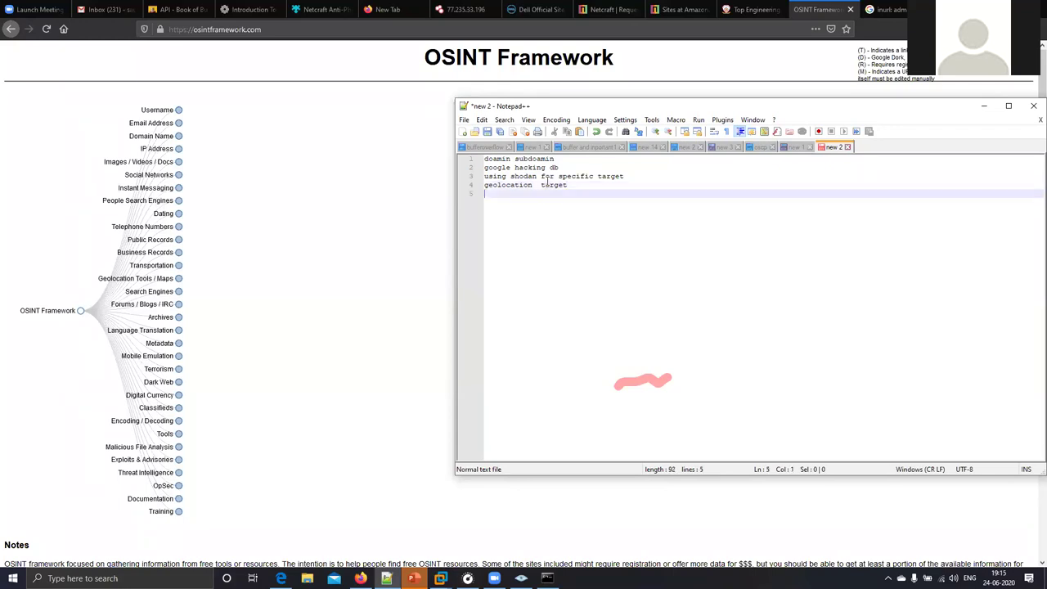
{"action": "type", "text": "employess email id and name"}
- Add notes for listing key company personnel and using a people search engine
{"action": "key", "text": "Return"}
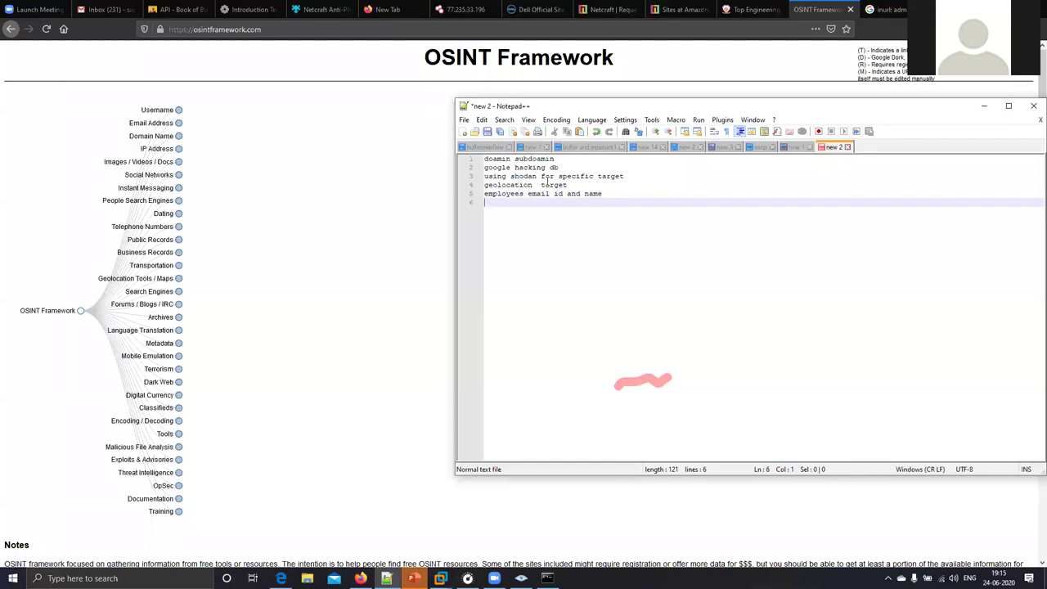
{"action": "type", "text": "likst ket personal of compnay"}
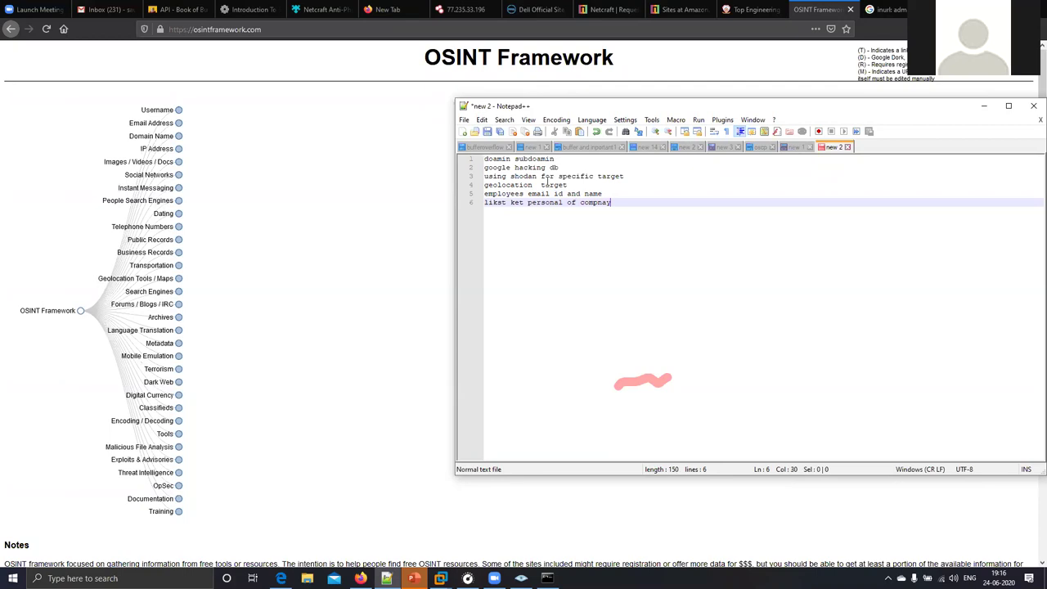
{"action": "key", "text": "Return"}
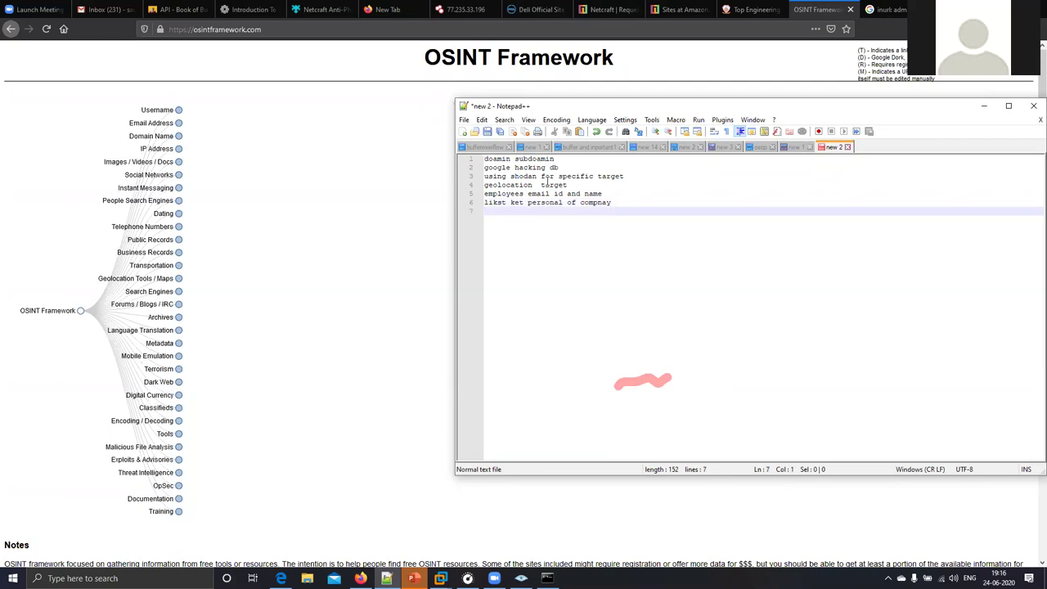
{"action": "type", "text": "people search"}
{"action": "type", "text": "engine"}
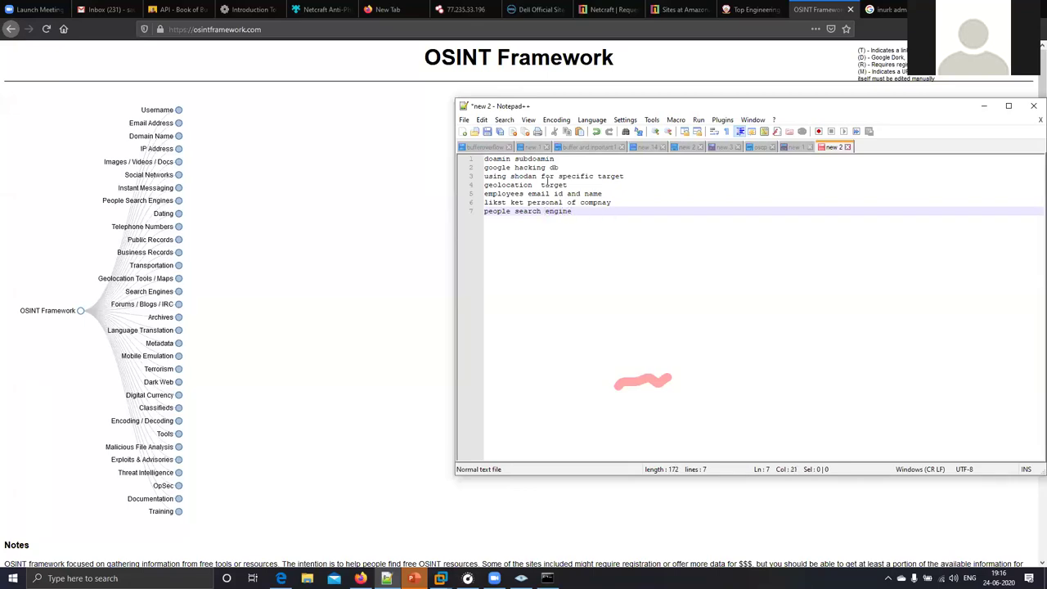
- Add notes for nmap service/port scanning, DNS interrogation with dig and nslookup, and network mapping
{"action": "key", "text": "Return"}
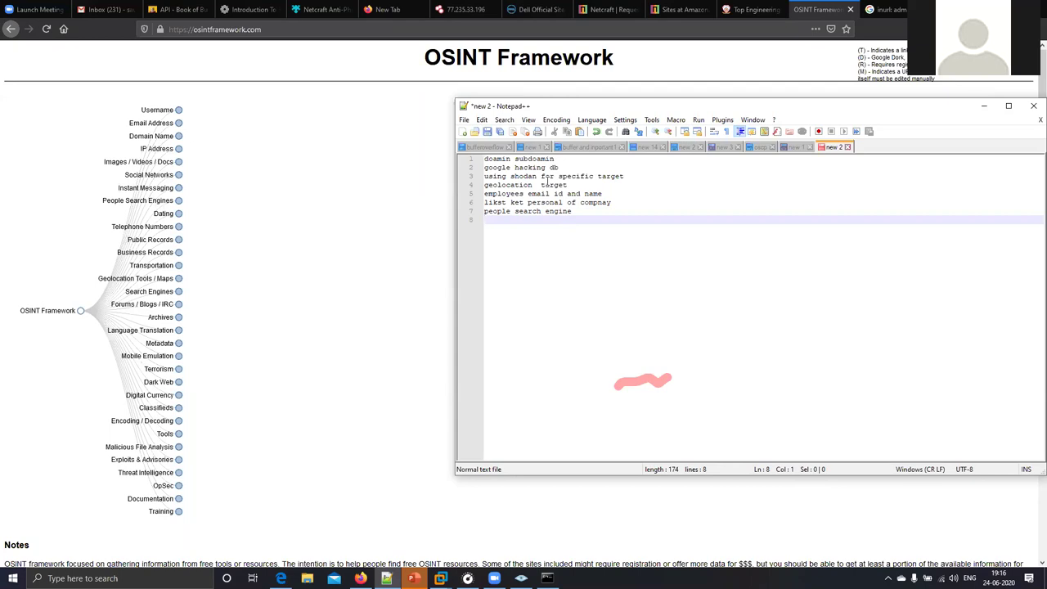
{"action": "type", "text": "namp to  identify se"}
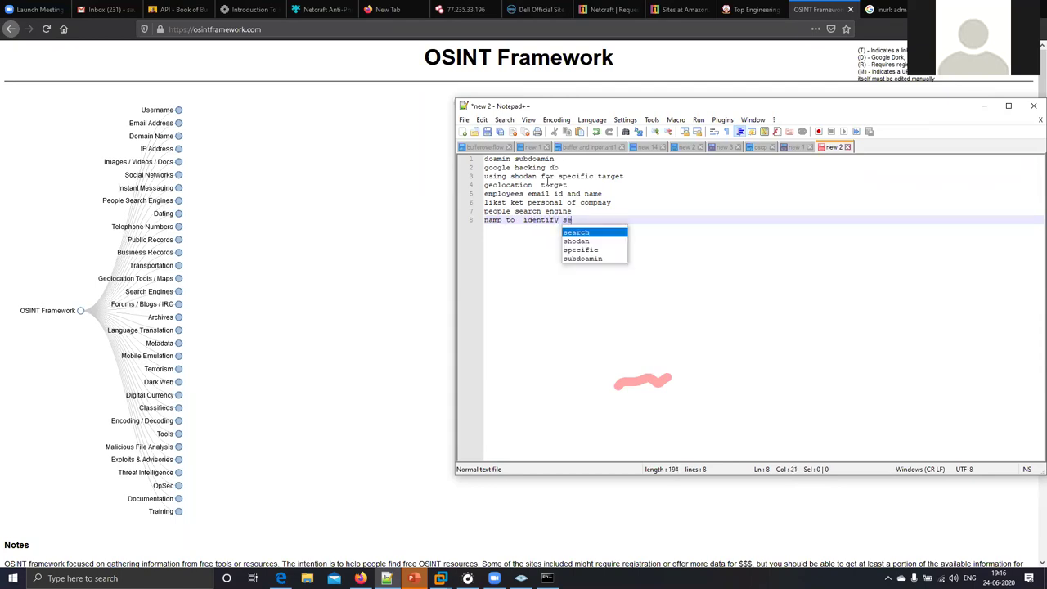
{"action": "type", "text": "rvice aand port"}
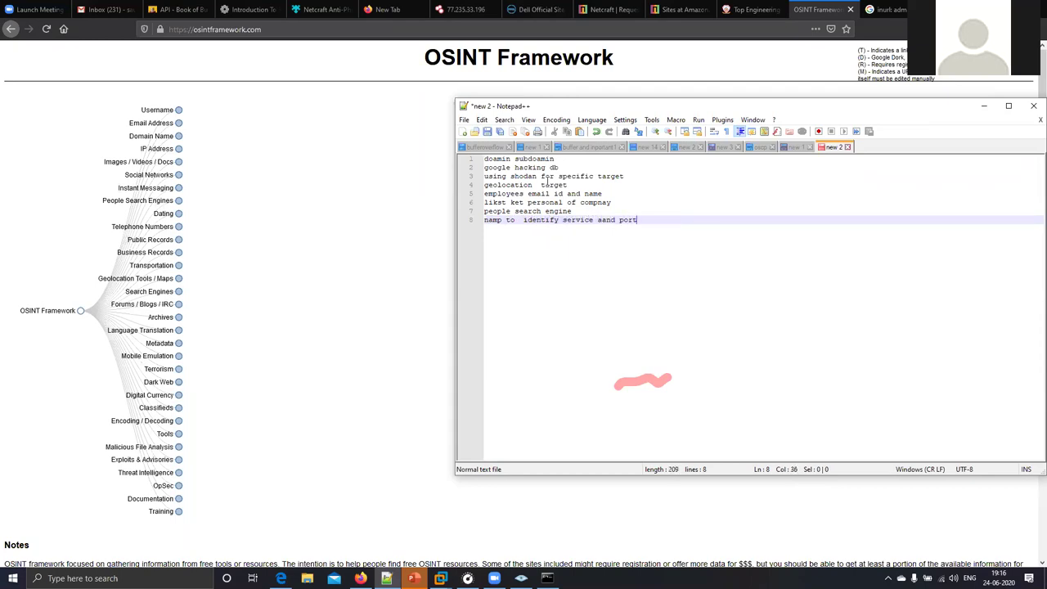
{"action": "key", "text": "Return"}
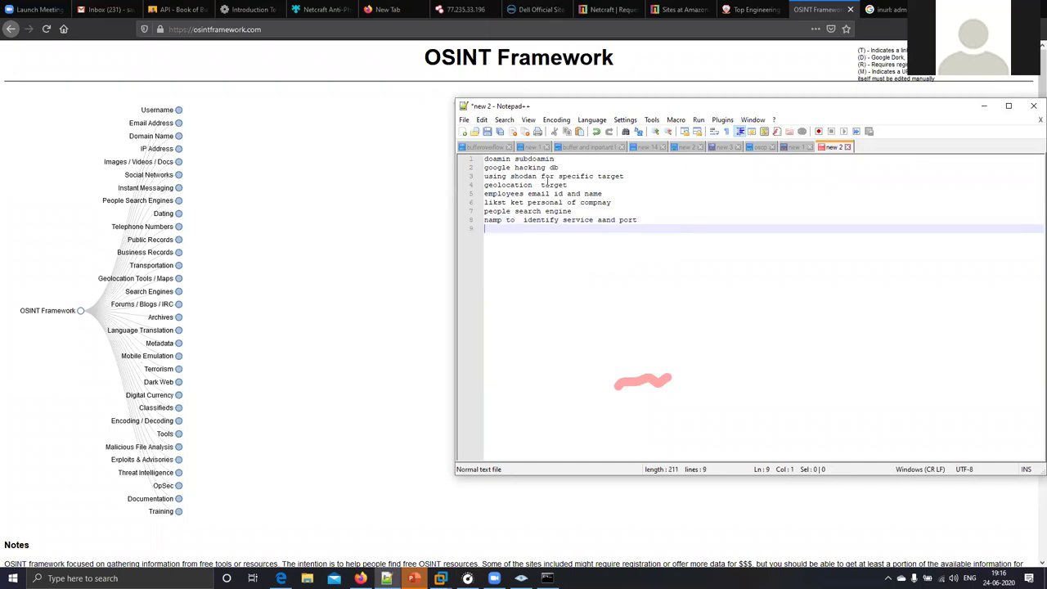
{"action": "type", "text": "dns interrogation using dig and ns"}
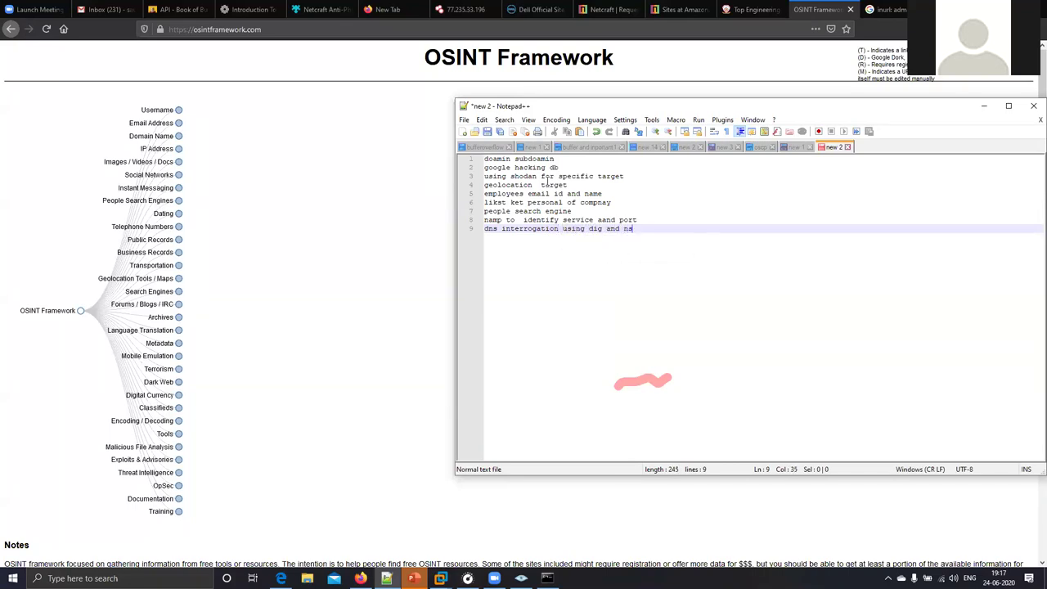
{"action": "type", "text": "lookup"}
{"action": "key", "text": "Return"}
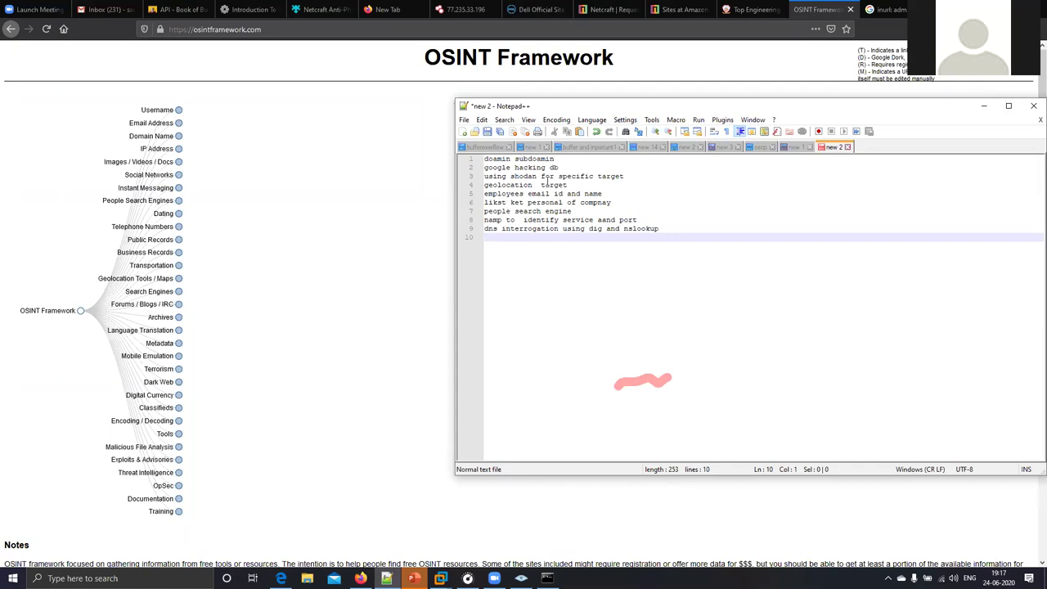
{"action": "type", "text": "maping to"}
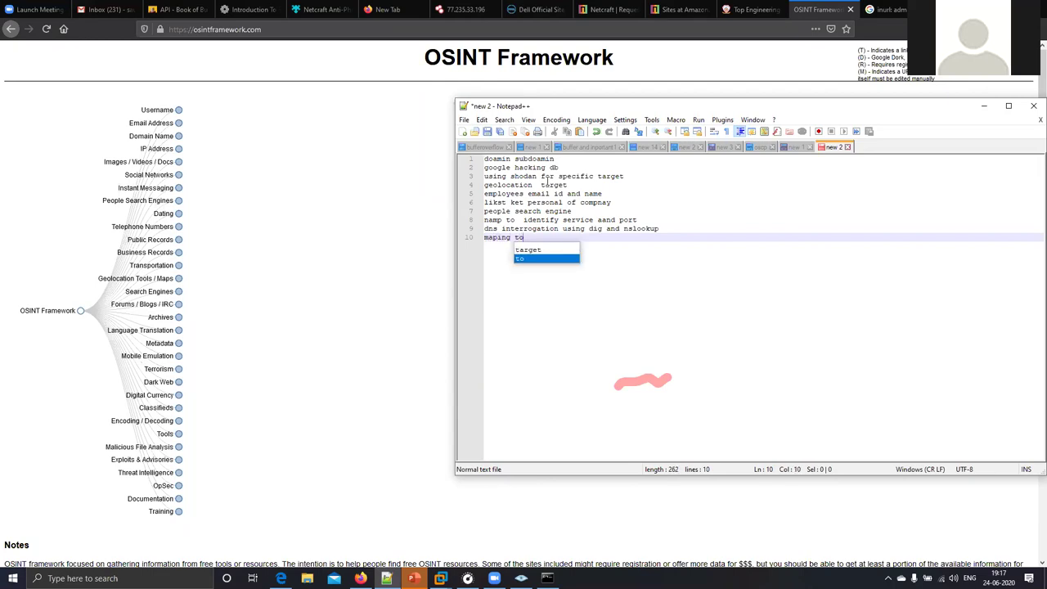
{"action": "key", "text": "BackSpace"}
{"action": "type", "text": "he network"}
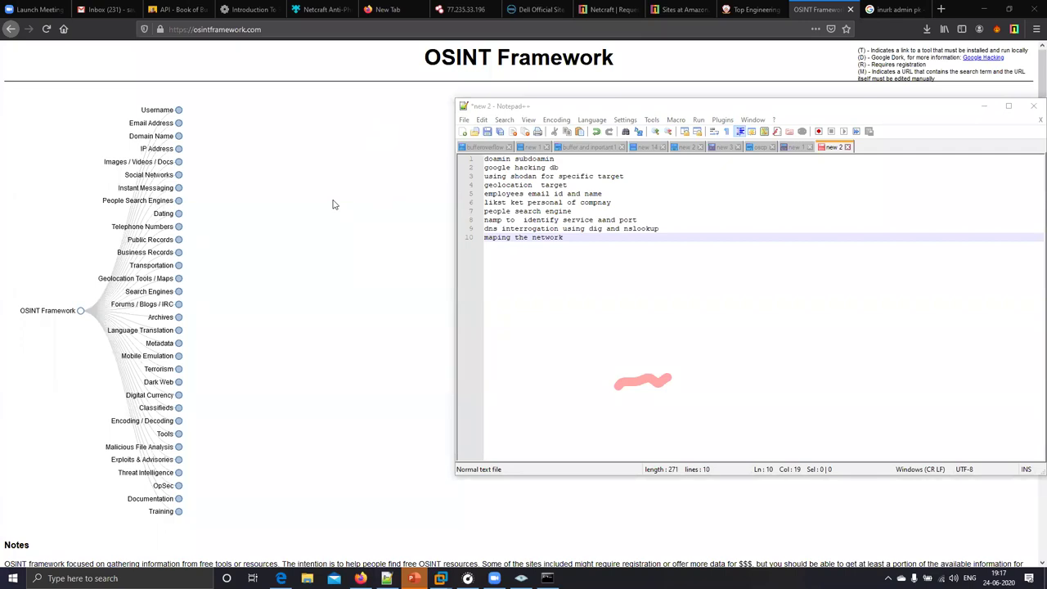
- Expand Email Address > Email Search in OSINT Framework and open ThatsThem in a new tab
{"action": "left_click", "coordinate": [180, 117]}
{"action": "left_click", "coordinate": [179, 112]}
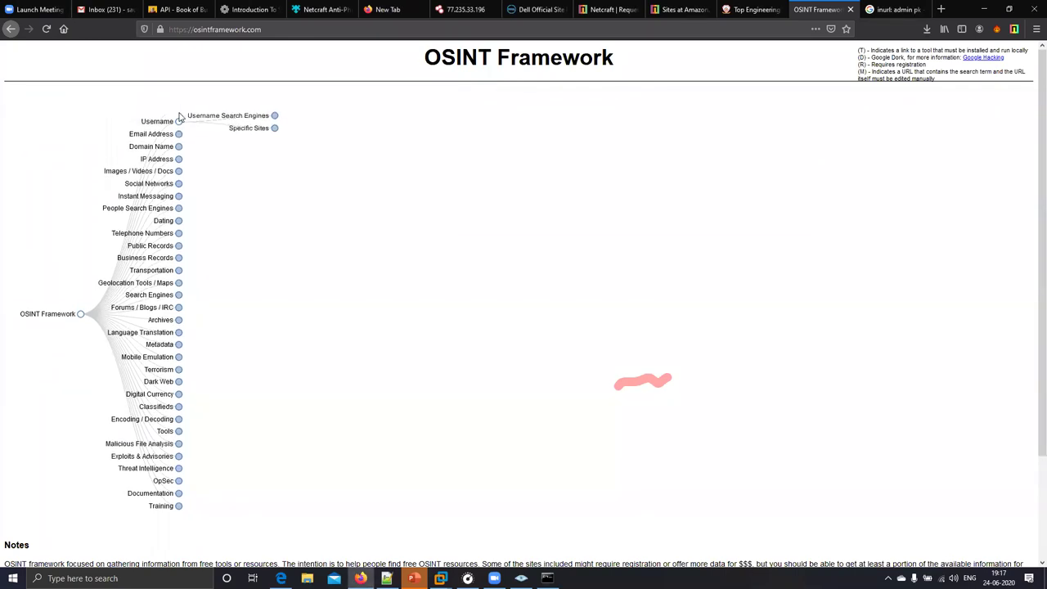
{"action": "left_click", "coordinate": [179, 135]}
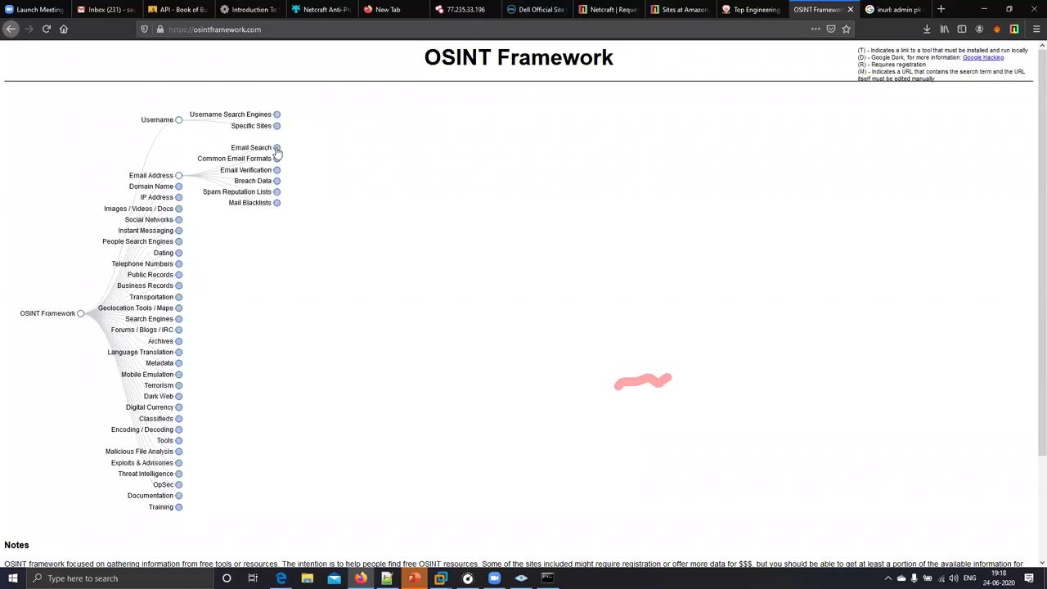
{"action": "left_click", "coordinate": [276, 149]}
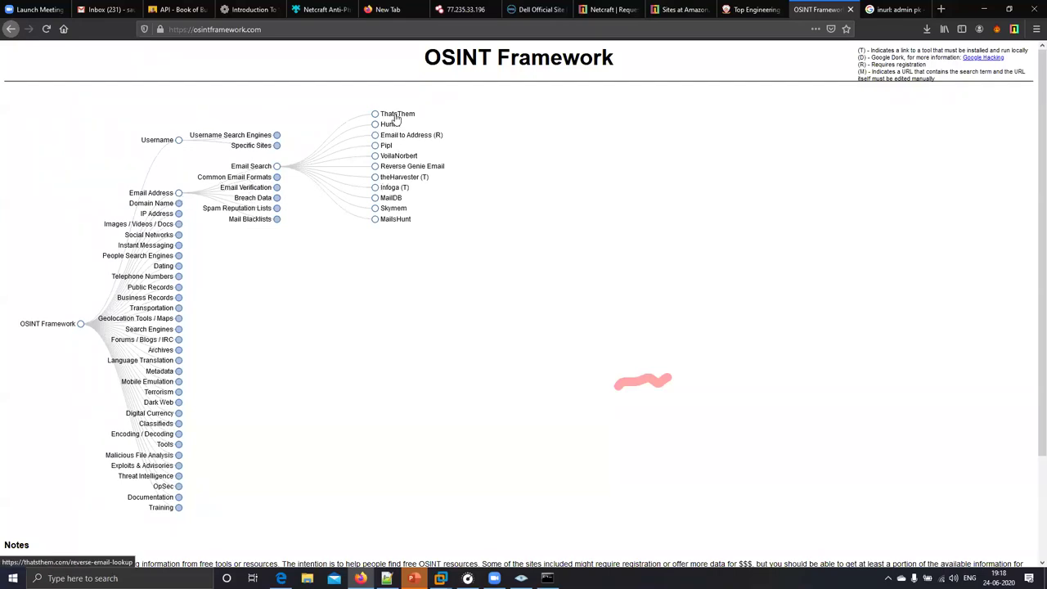
{"action": "right_click", "coordinate": [397, 114]}
{"action": "left_click", "coordinate": [445, 122]}
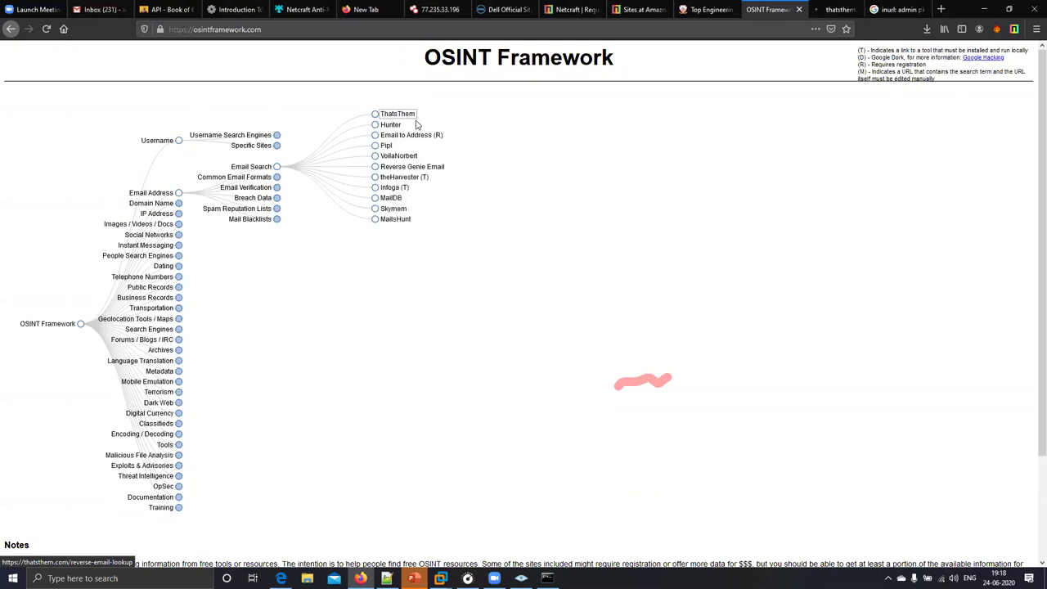
{"action": "left_click", "coordinate": [832, 11]}
- Run a ThatsThem reverse email lookup on the first Gmail address
{"action": "left_click", "coordinate": [551, 175]}
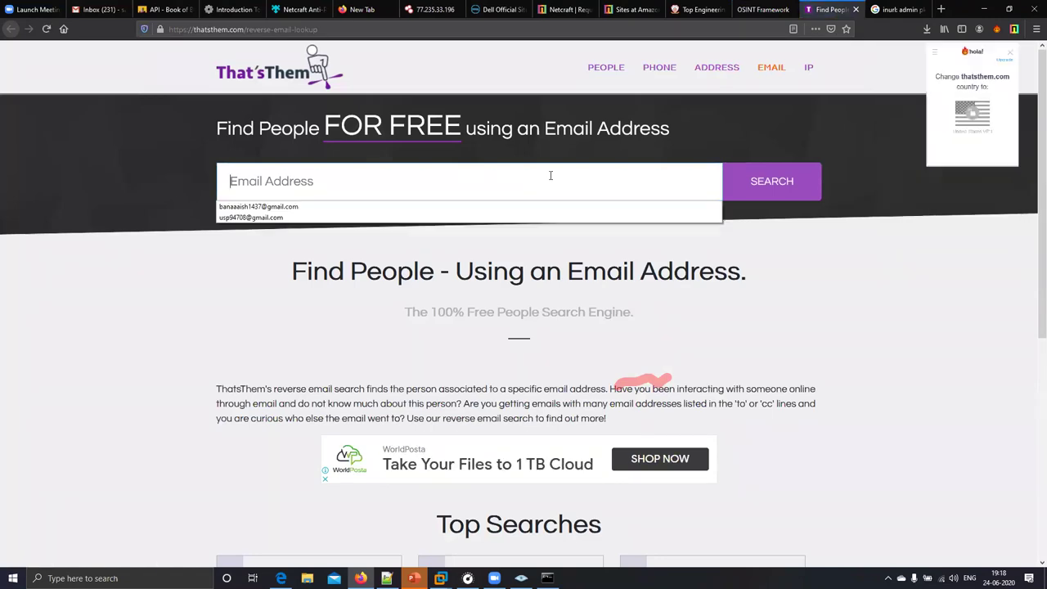
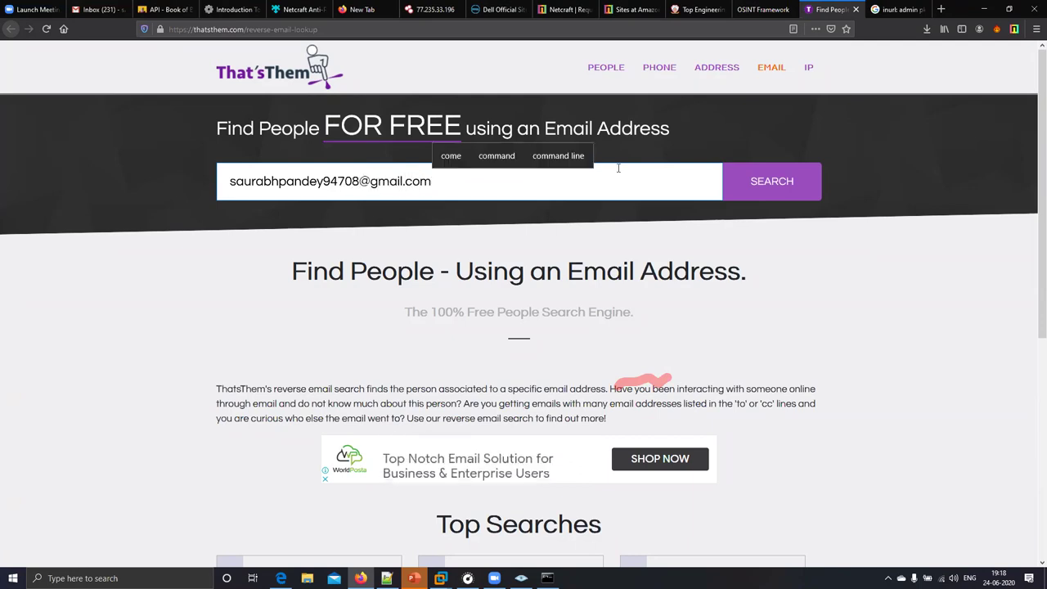
{"action": "key", "text": "Return"}
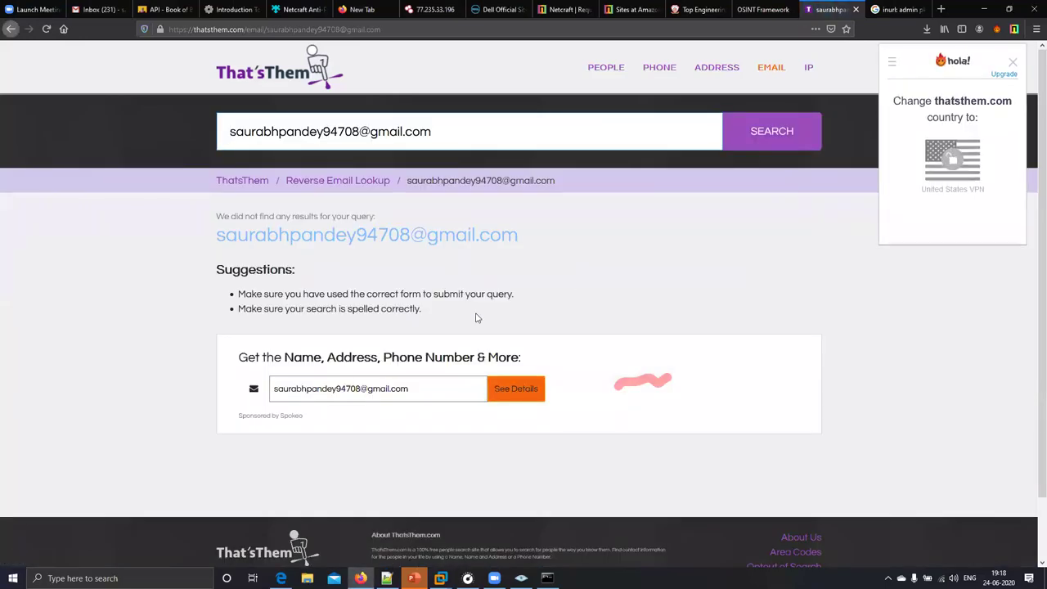
- Replace it with the alternate Gmail address, search again, then return to OSINT Framework
{"action": "left_click", "coordinate": [412, 381]}
{"action": "left_click_drag", "start_coordinate": [467, 322], "coordinate": [322, 287]}
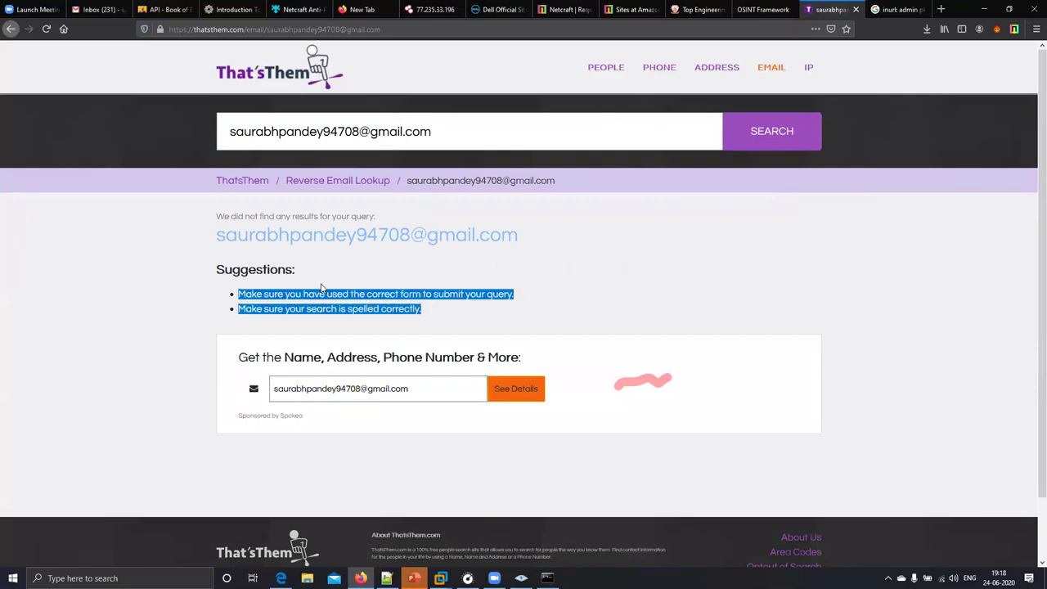
{"action": "left_click", "coordinate": [540, 117]}
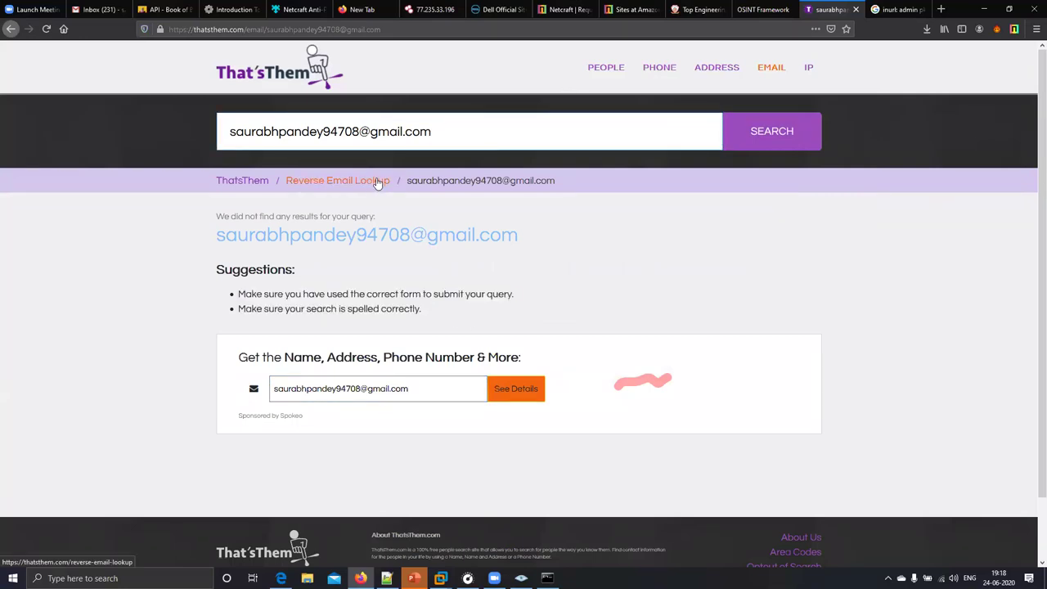
{"action": "left_click", "coordinate": [474, 142]}
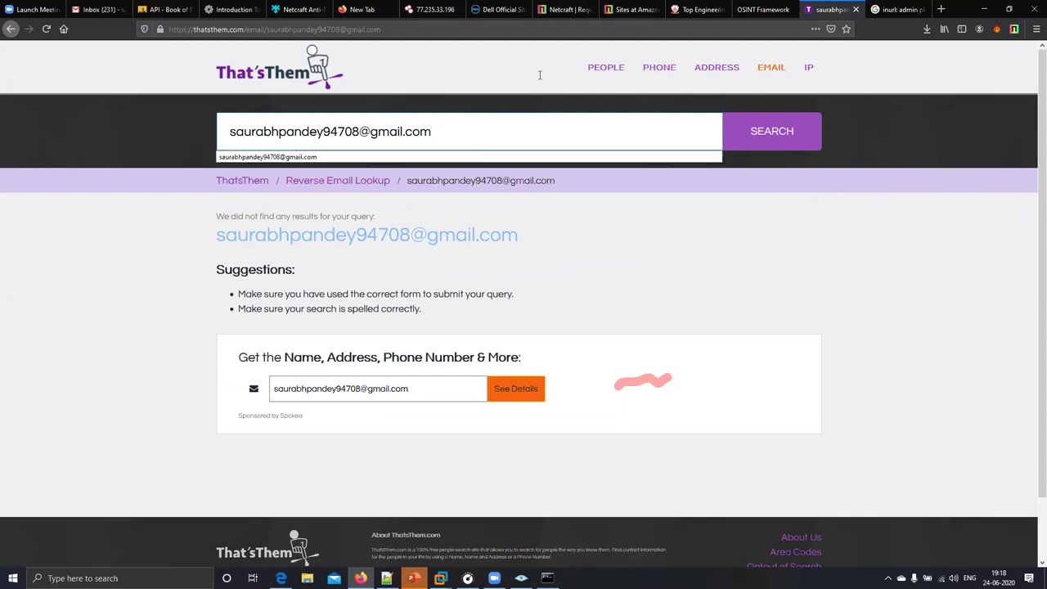
{"action": "left_click_drag", "start_coordinate": [430, 133], "coordinate": [181, 113]}
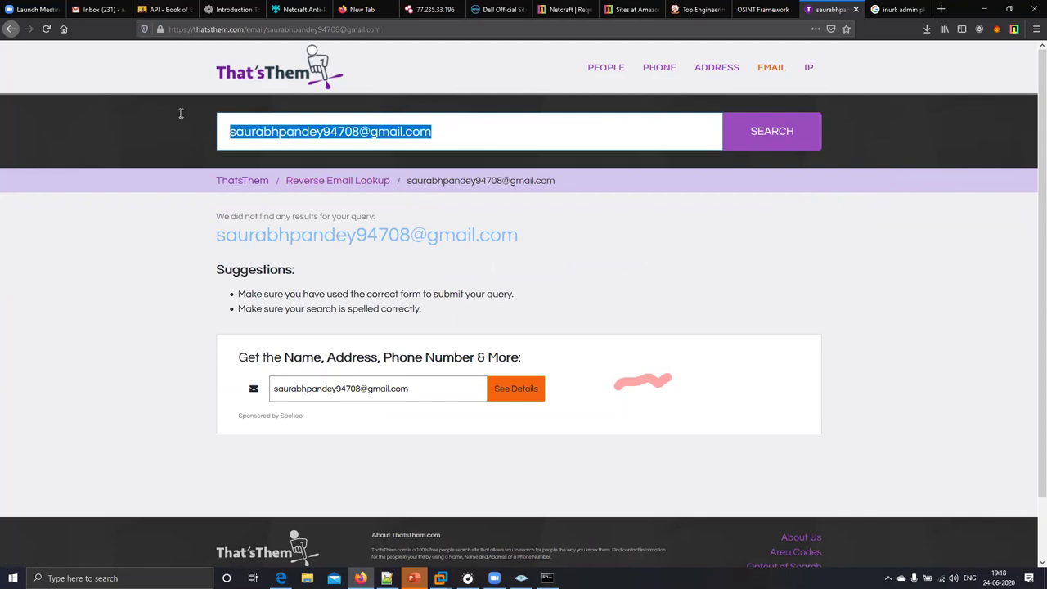
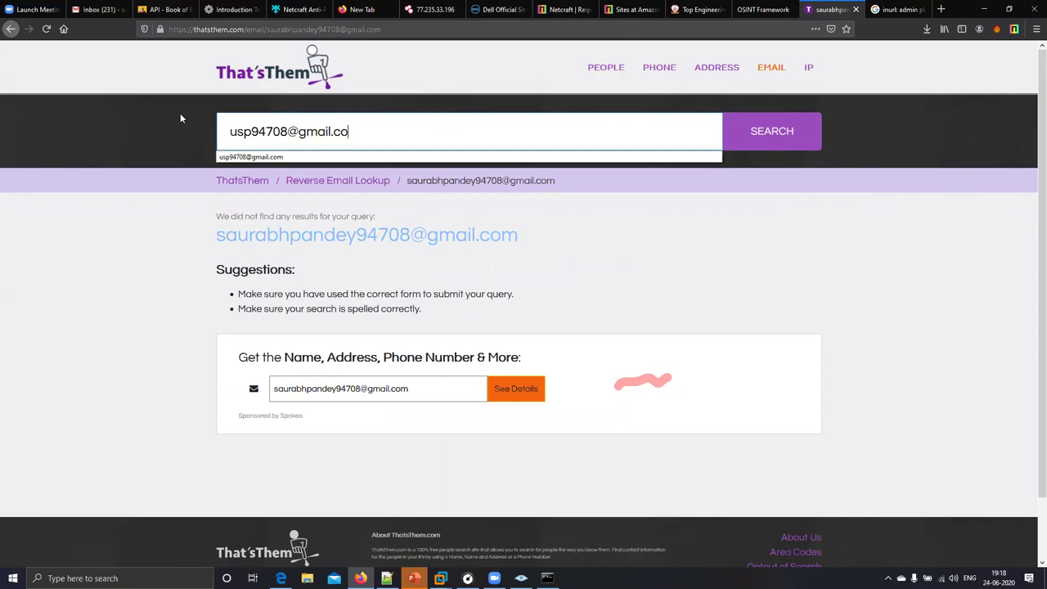
{"action": "left_click", "coordinate": [791, 133]}
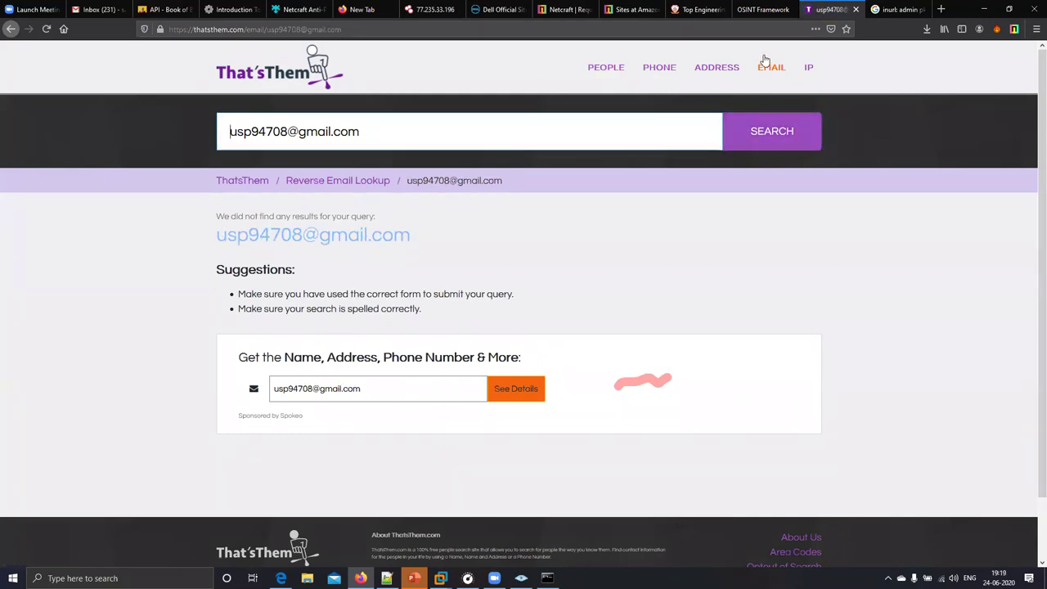
{"action": "key", "text": "ctrl+shift+Tab"}
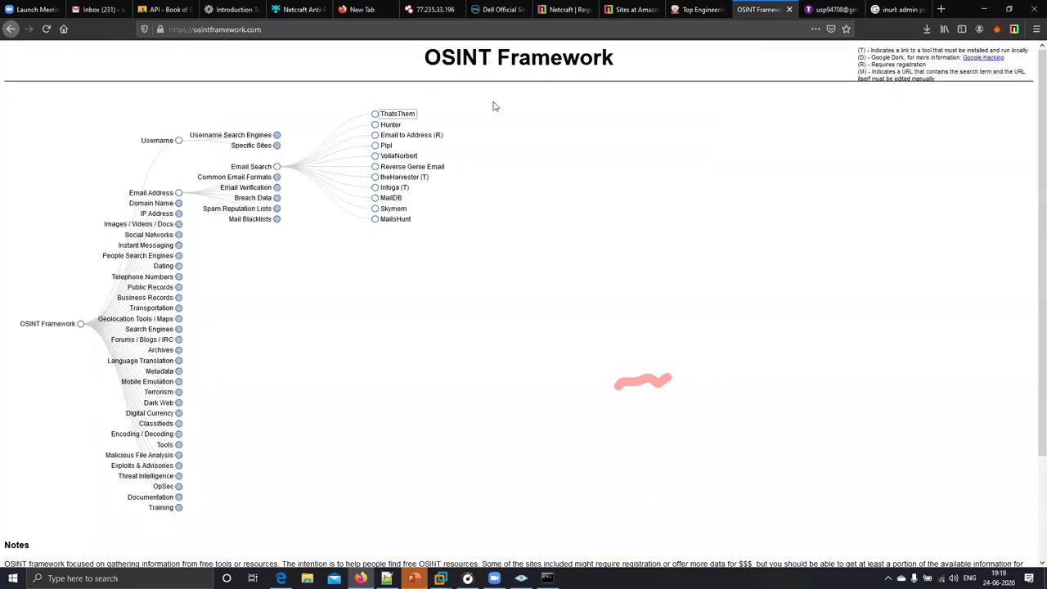
- Open Hunter, search the alternate Gmail address, dismiss the add-on prompt, and return to OSINT Framework
{"action": "left_click", "coordinate": [393, 127]}
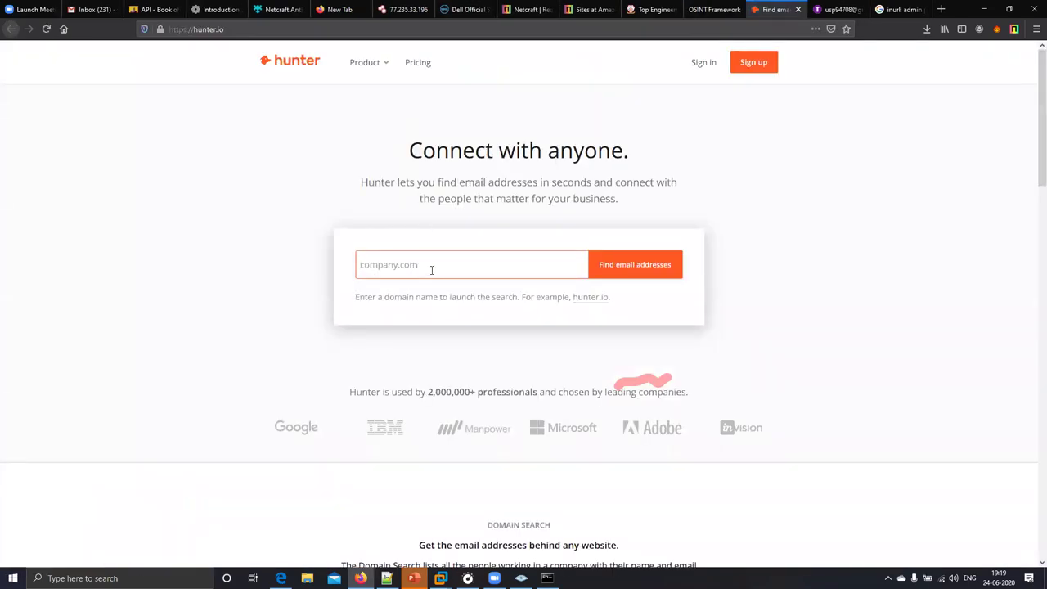
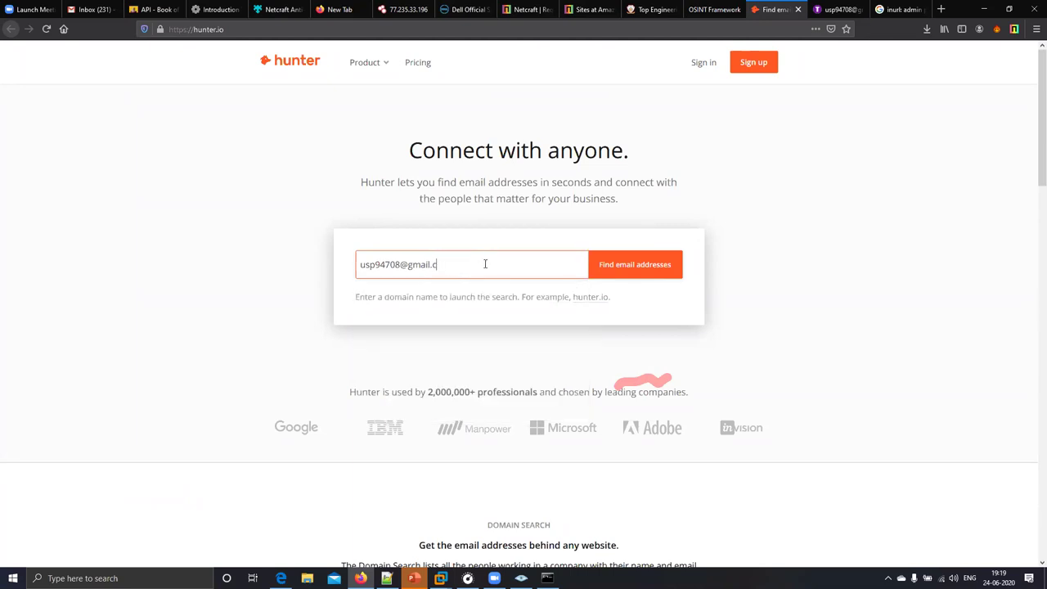
{"action": "left_click", "coordinate": [610, 267]}
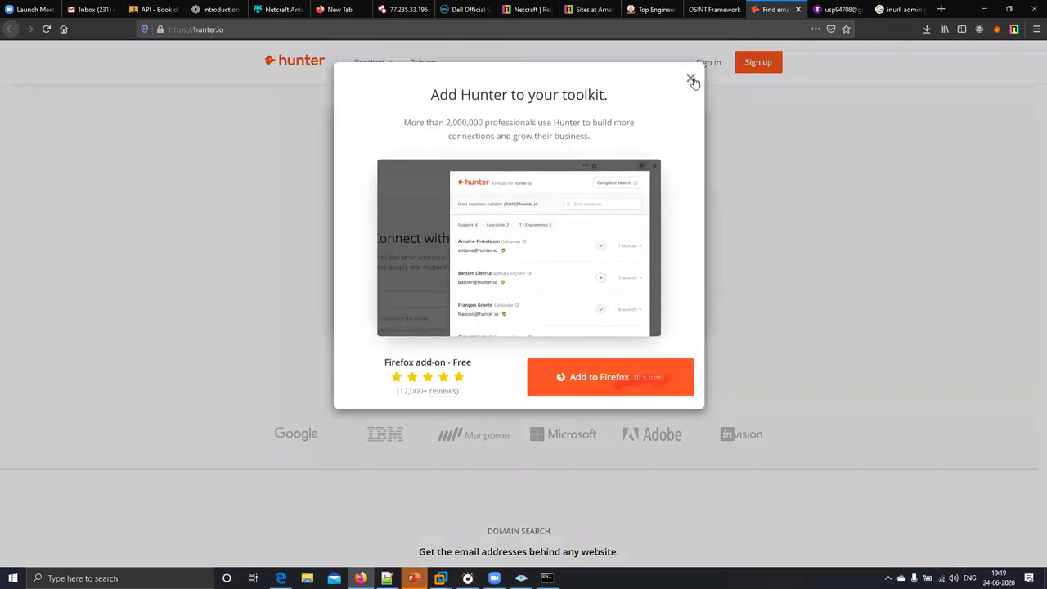
{"action": "left_click", "coordinate": [692, 80]}
{"action": "left_click", "coordinate": [712, 9]}
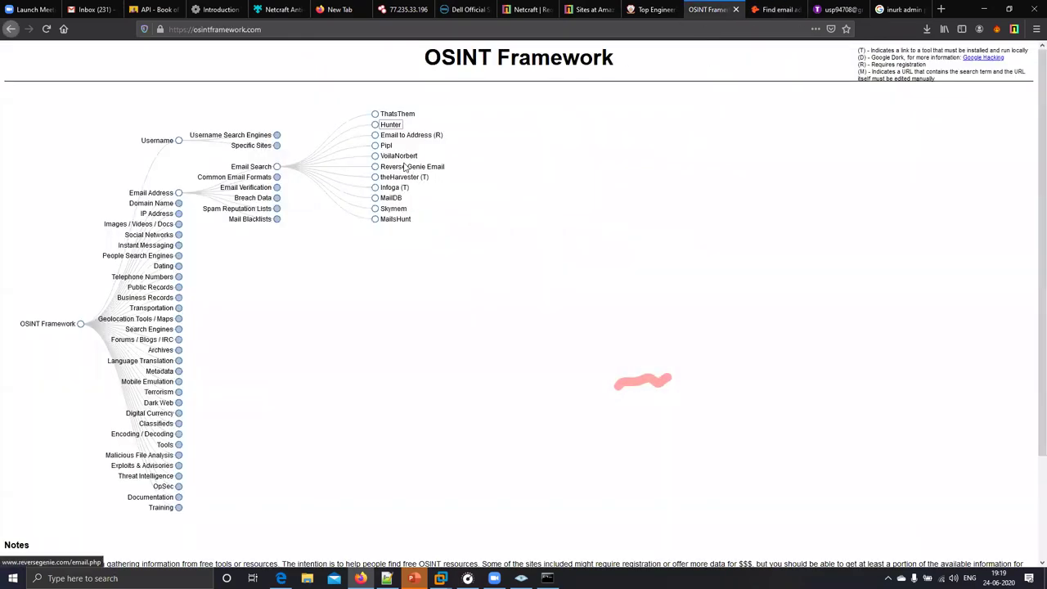
- Open MailsHunt and MailDB, close MailsHunt, and start a 'gmail' search in the address bar
{"action": "left_click", "coordinate": [395, 218]}
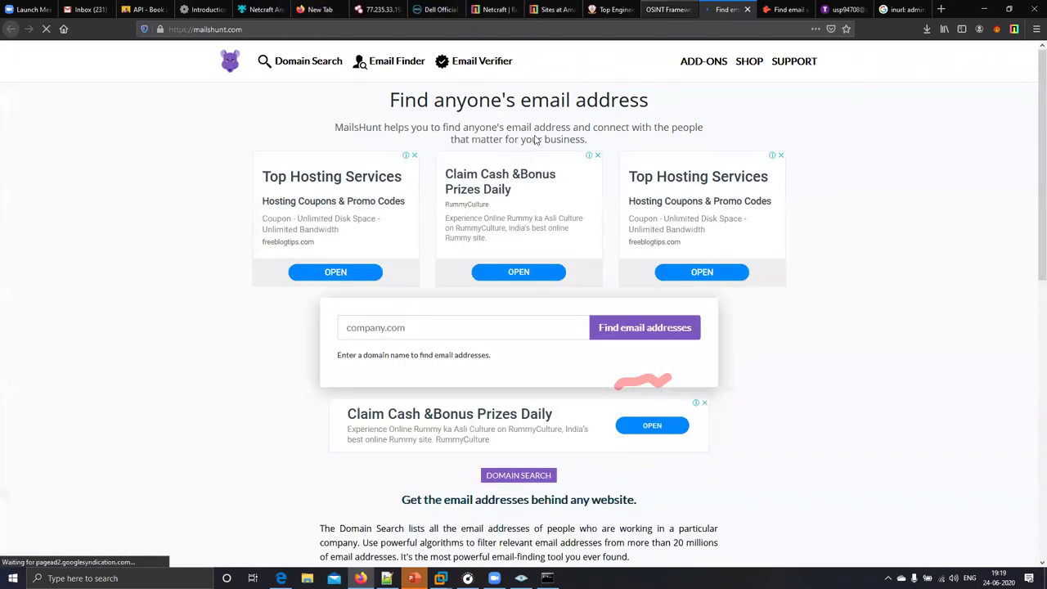
{"action": "key", "text": "ctrl+shift+Tab"}
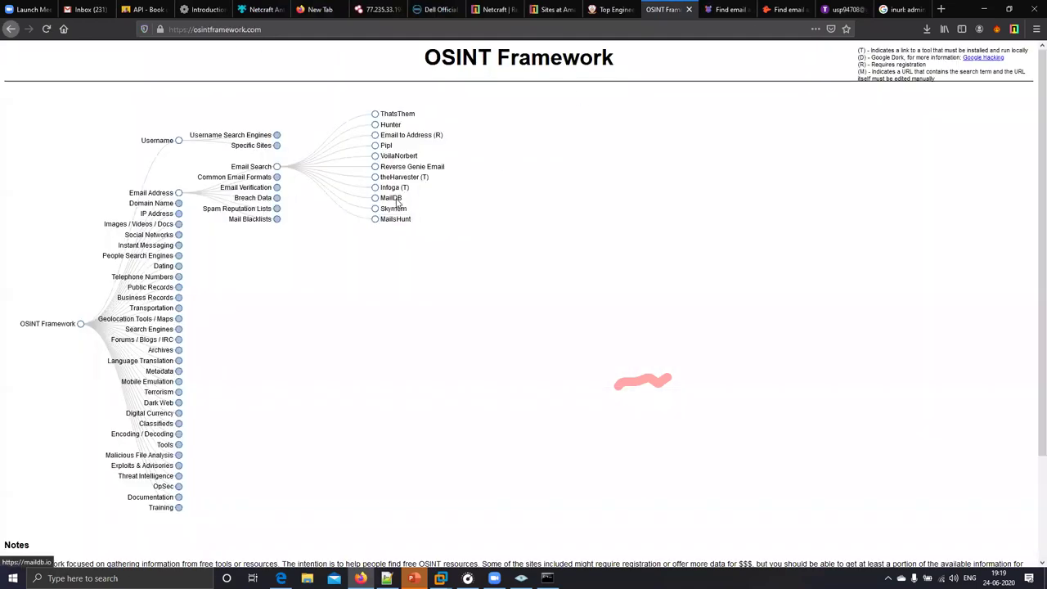
{"action": "left_click", "coordinate": [397, 202]}
{"action": "left_click", "coordinate": [751, 11]}
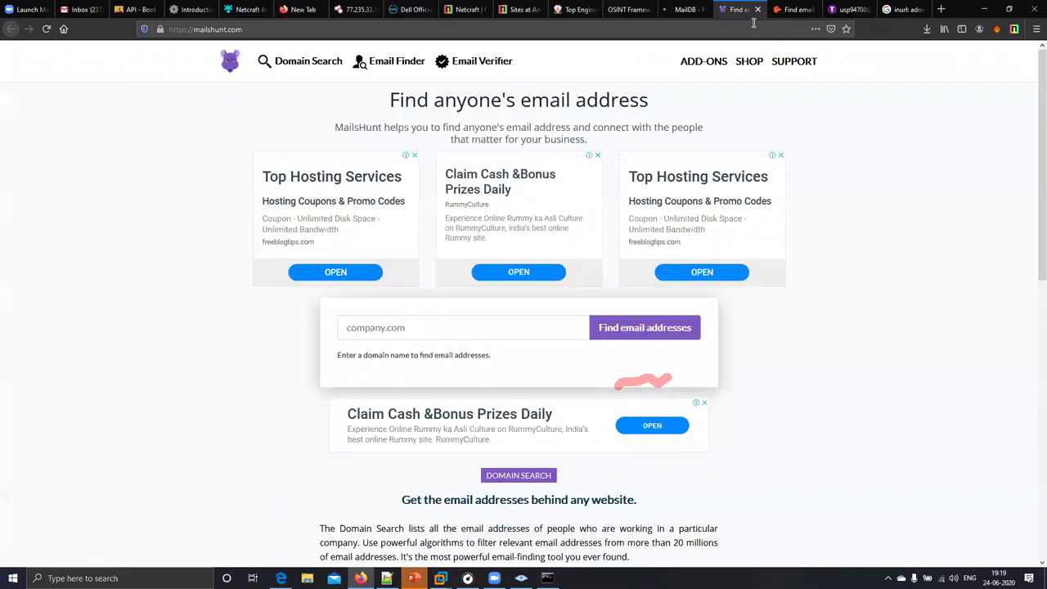
{"action": "left_click", "coordinate": [757, 9]}
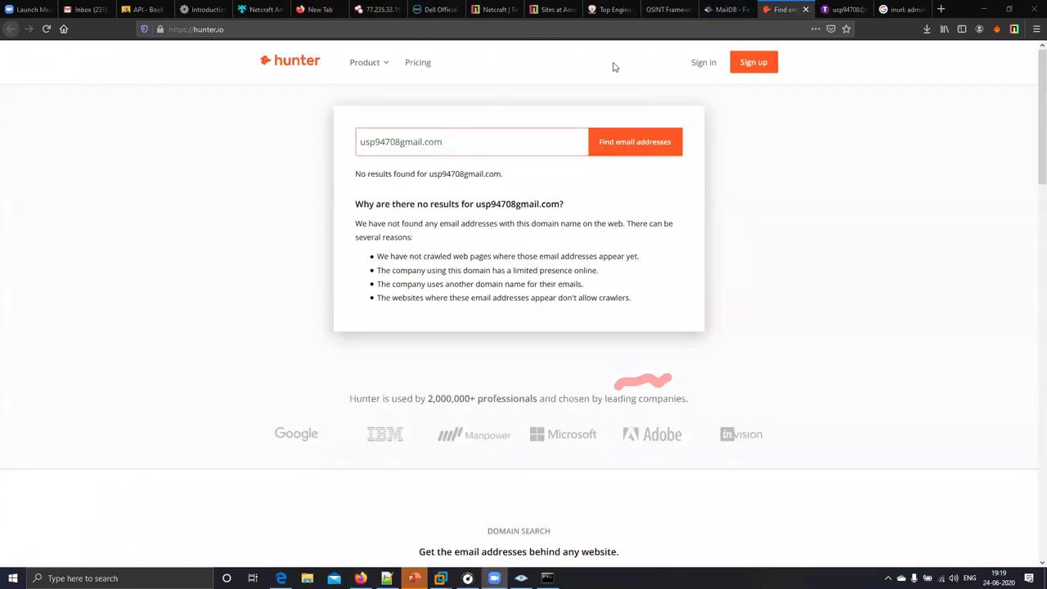
{"action": "key", "text": "ctrl+shift+Tab"}
{"action": "key", "text": "ctrl+shift+Tab"}
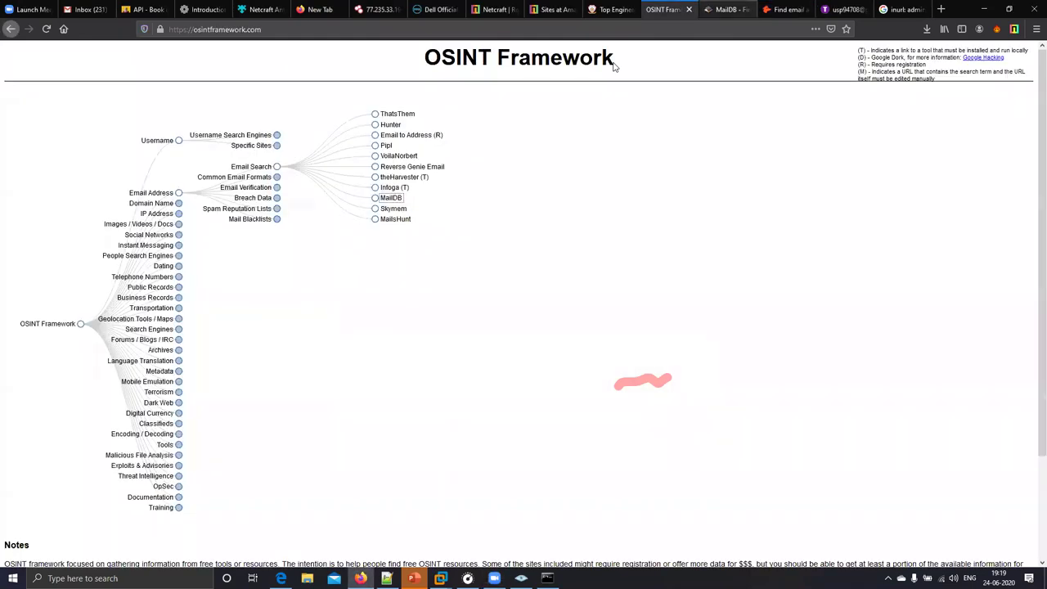
{"action": "left_click", "coordinate": [759, 34]}
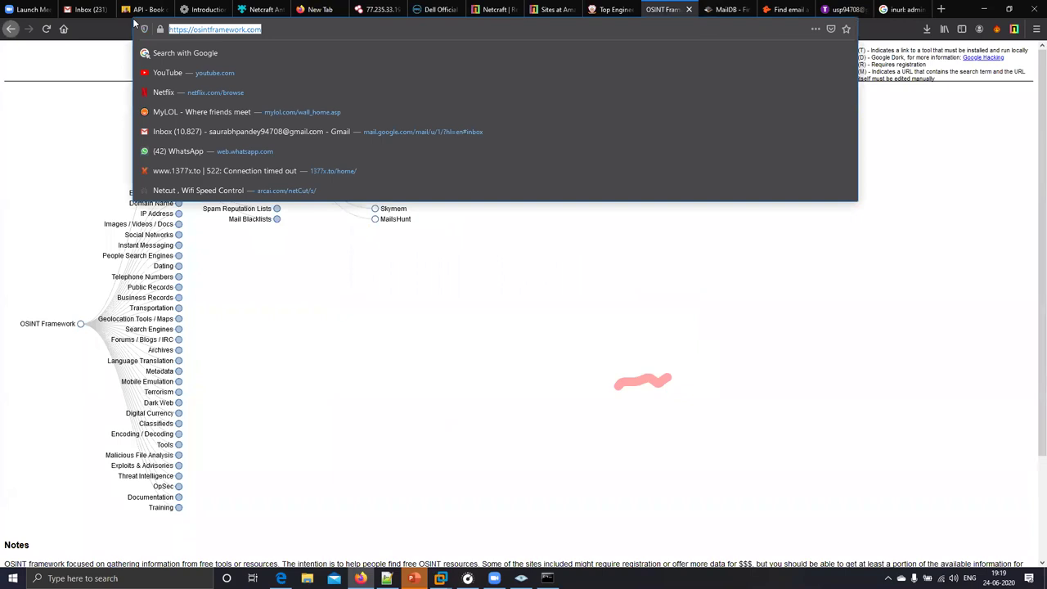
{"action": "type", "text": "gmail"}
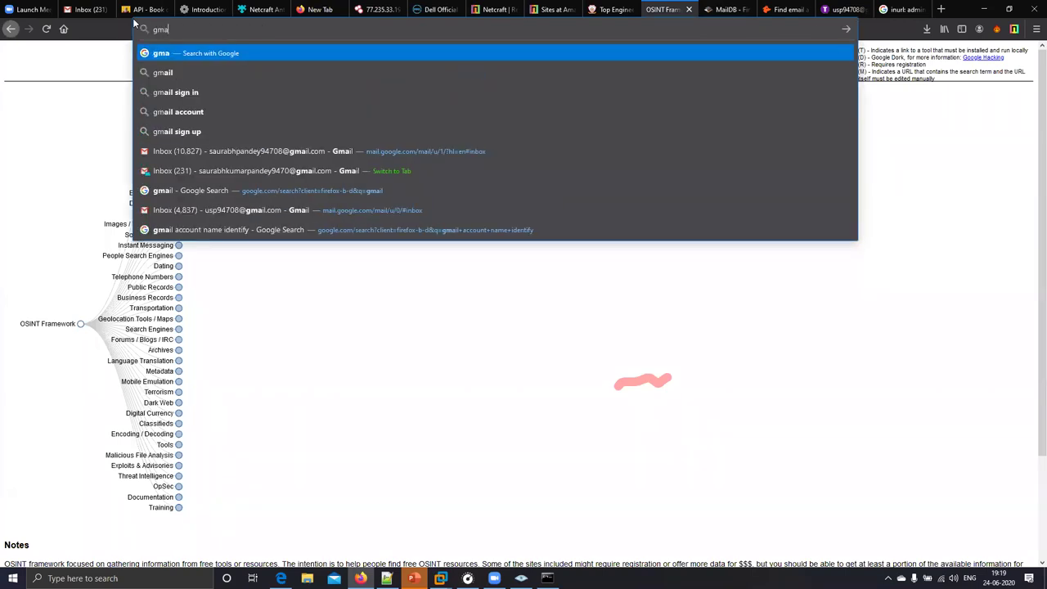
- Search 'gmail sign in' and sign out of all Google accounts from the profile menu
{"action": "key", "text": "Down"}
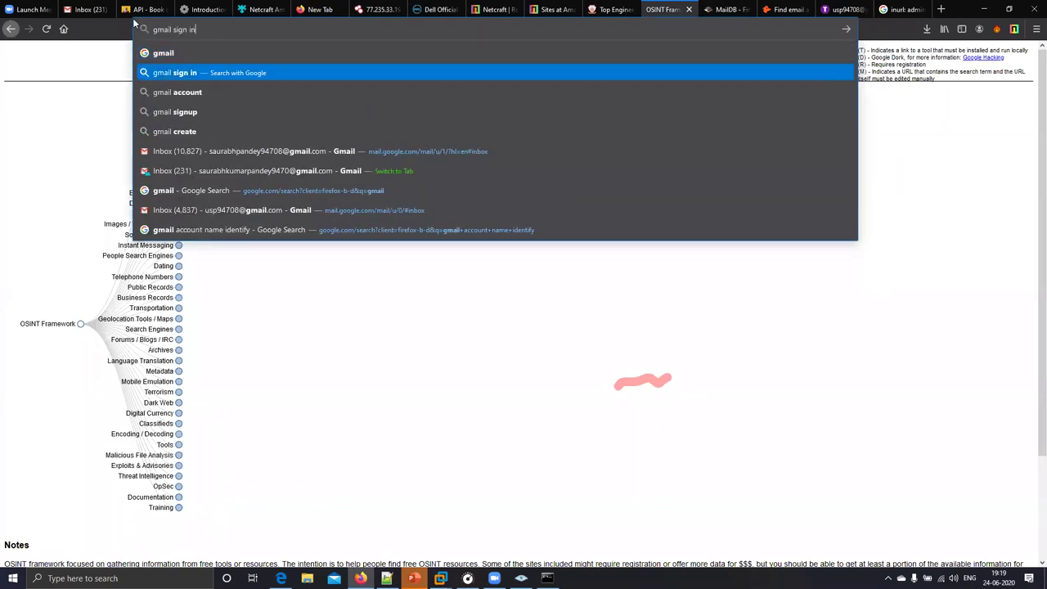
{"action": "key", "text": "Return"}
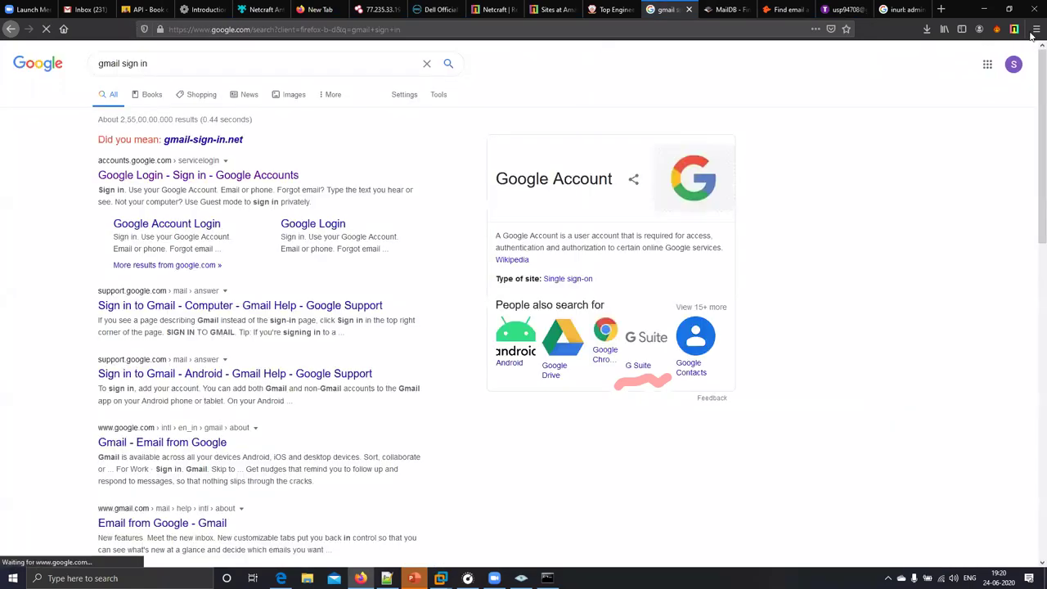
{"action": "left_click", "coordinate": [1013, 64]}
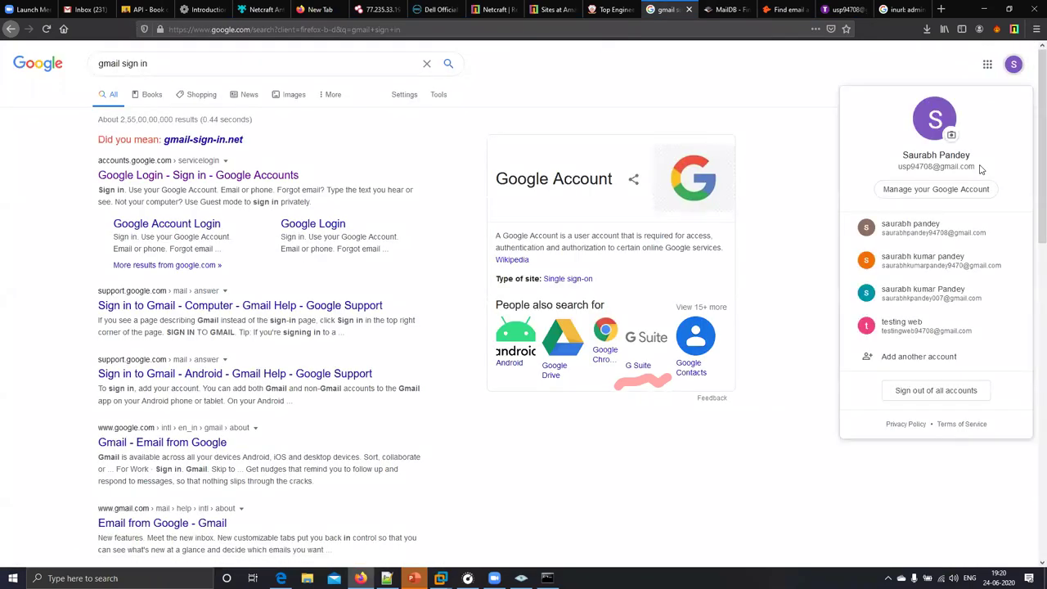
{"action": "left_click", "coordinate": [924, 392]}
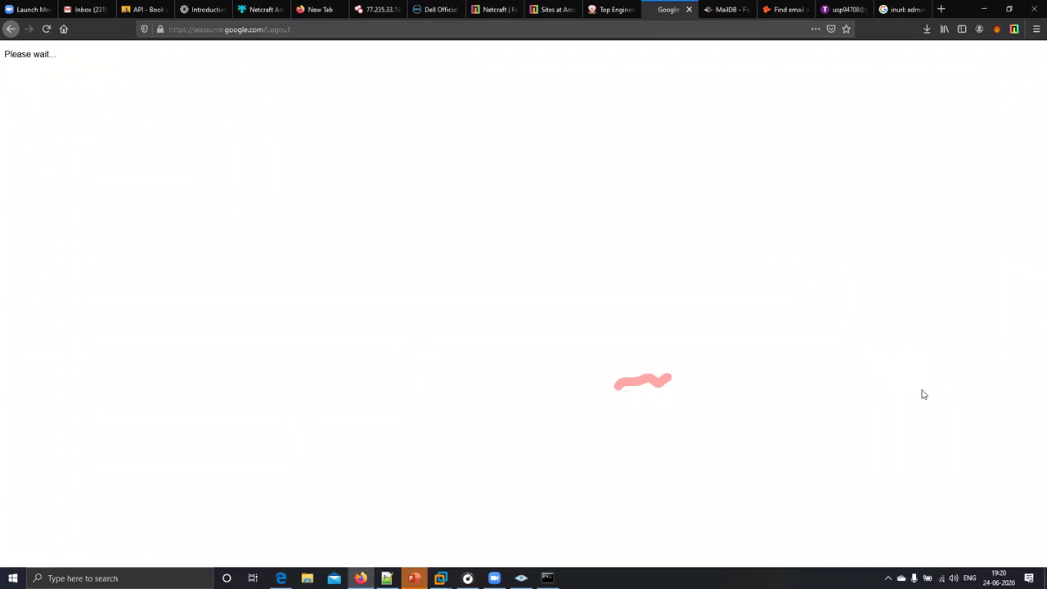
- Click Sign in on the signed-out Google results page to reach Choose an account
{"action": "left_click", "coordinate": [1010, 65]}
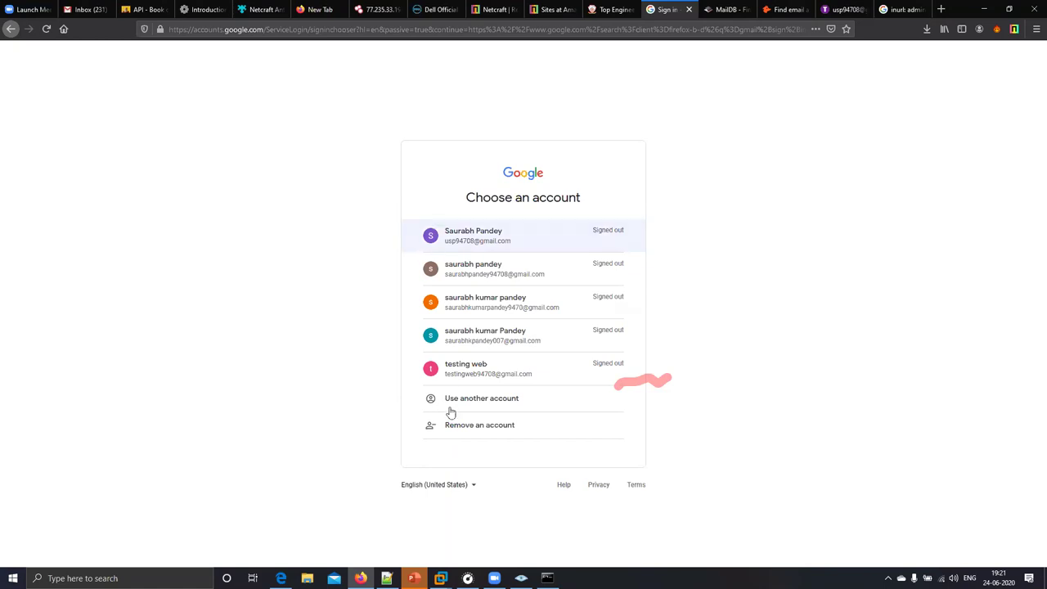
- Sign in with the alternate Gmail address, then choose Forgot password and Try another way
{"action": "left_click", "coordinate": [477, 400]}
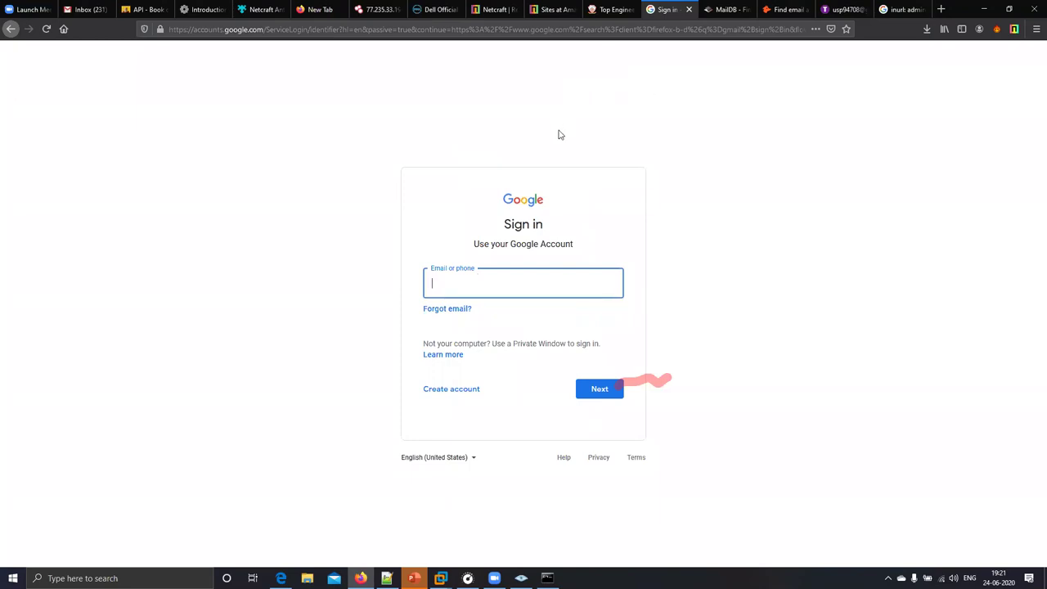
{"action": "key", "text": "alt+Tab"}
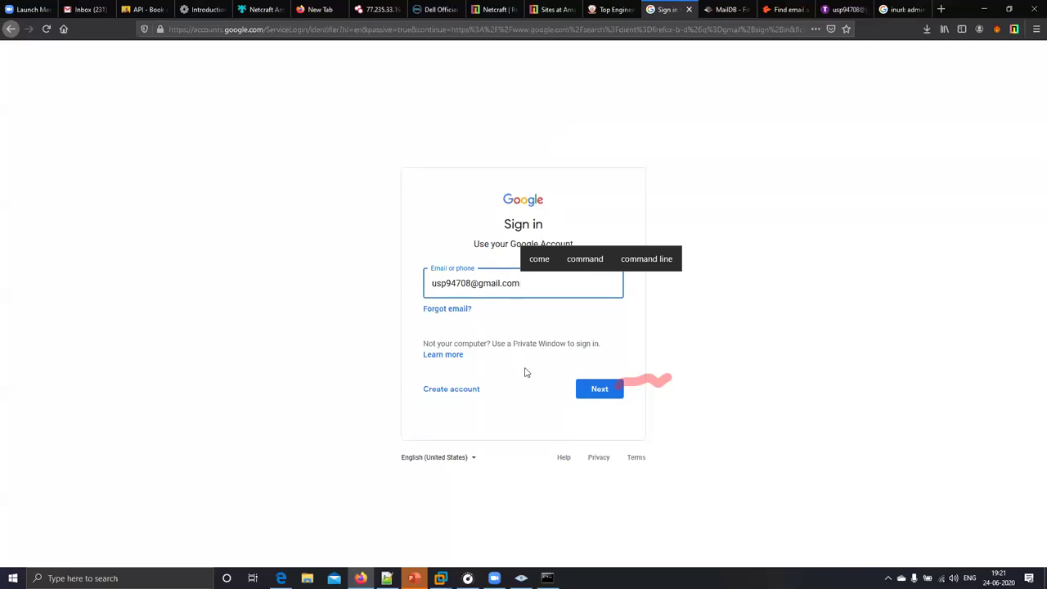
{"action": "left_click", "coordinate": [590, 391]}
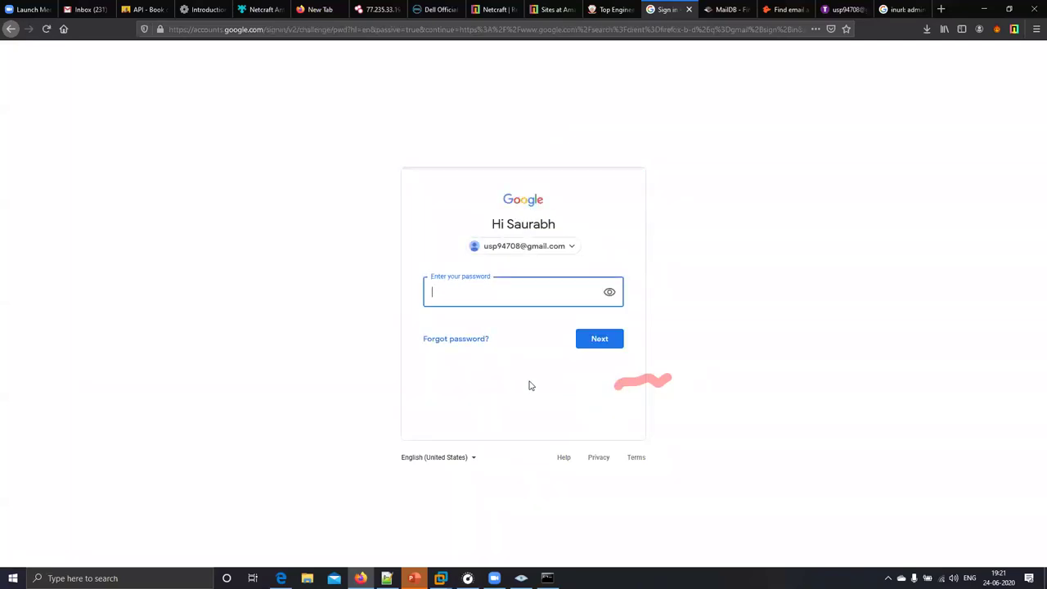
{"action": "left_click", "coordinate": [442, 343]}
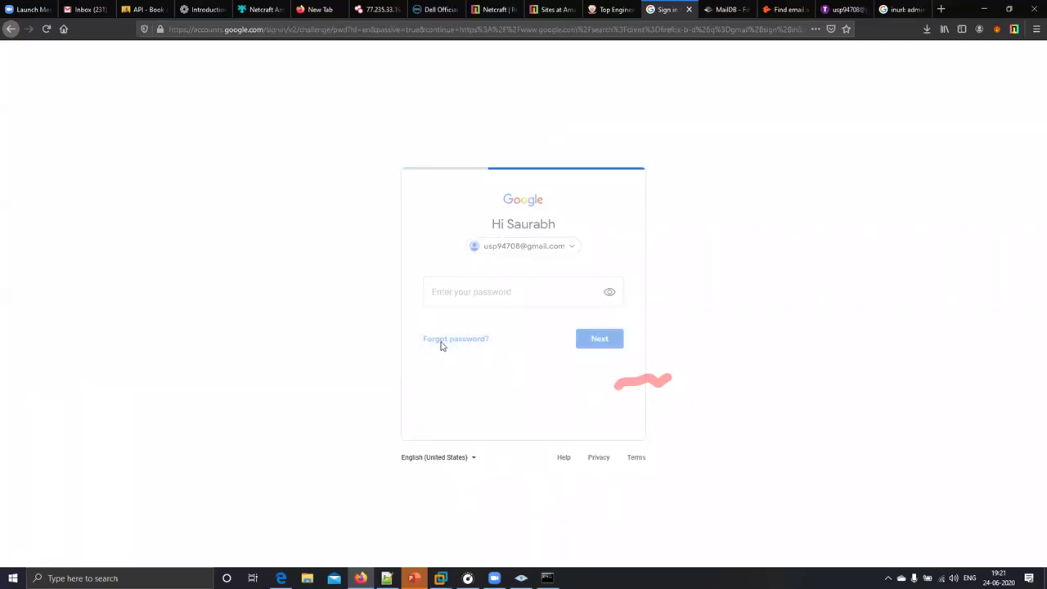
{"action": "left_click", "coordinate": [458, 371]}
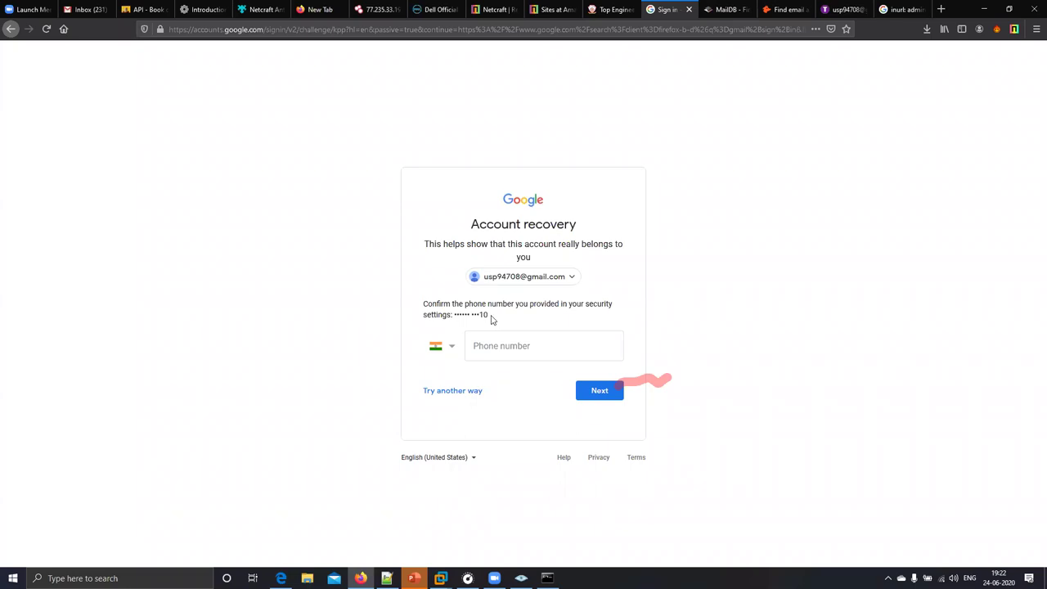
{"action": "left_click_drag", "start_coordinate": [488, 316], "coordinate": [480, 316]}
{"action": "left_click", "coordinate": [489, 319]}
{"action": "left_click_drag", "start_coordinate": [488, 315], "coordinate": [482, 315]}
{"action": "left_click", "coordinate": [496, 339]}
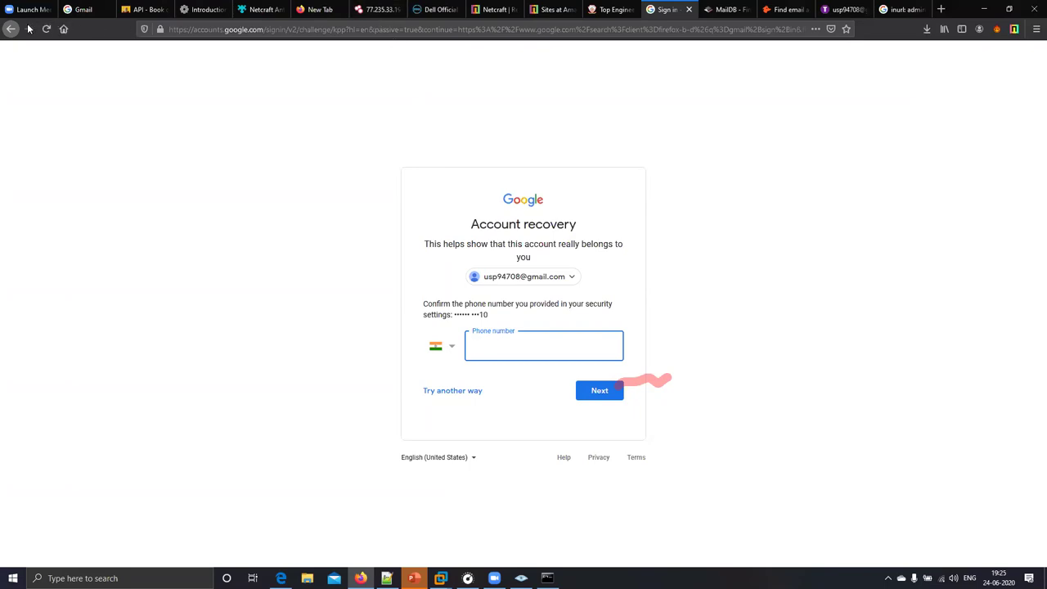
- Search the web for 'osint framework' and open the OSINT Framework site
{"action": "left_click", "coordinate": [838, 9]}
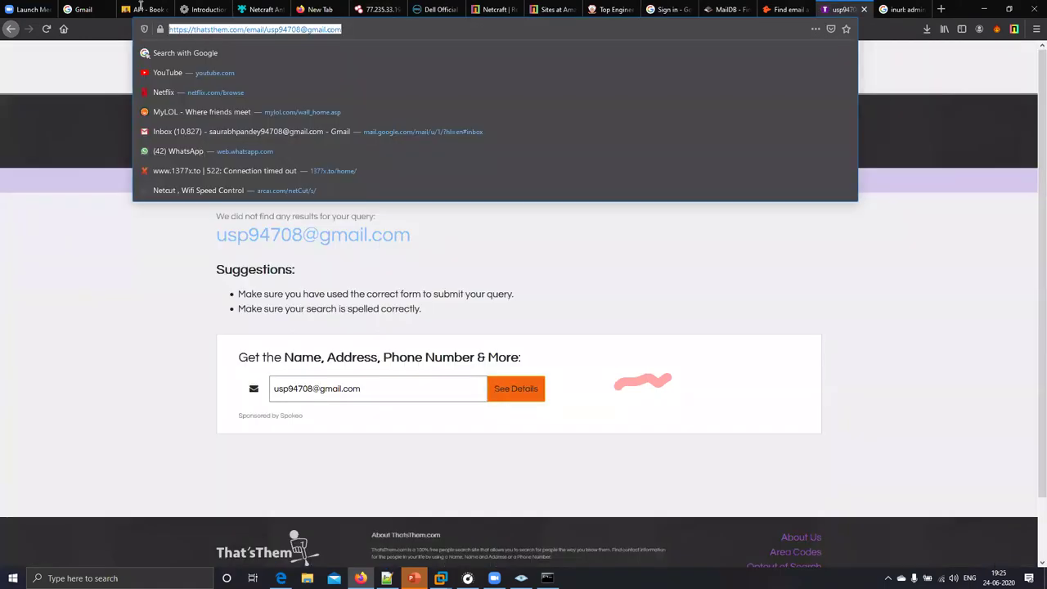
{"action": "type", "text": "osi"}
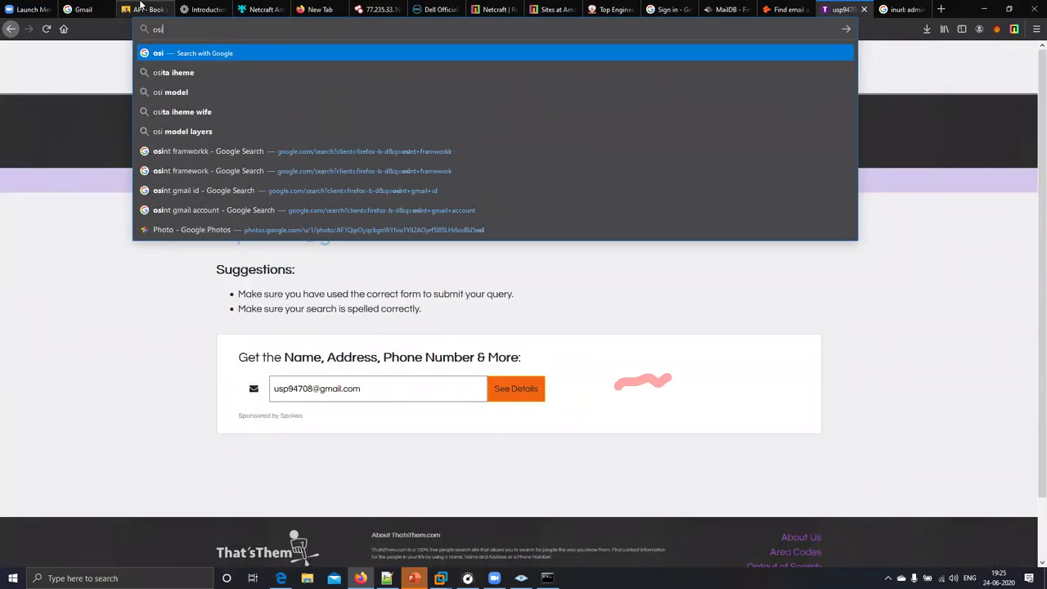
{"action": "type", "text": "nt fra"}
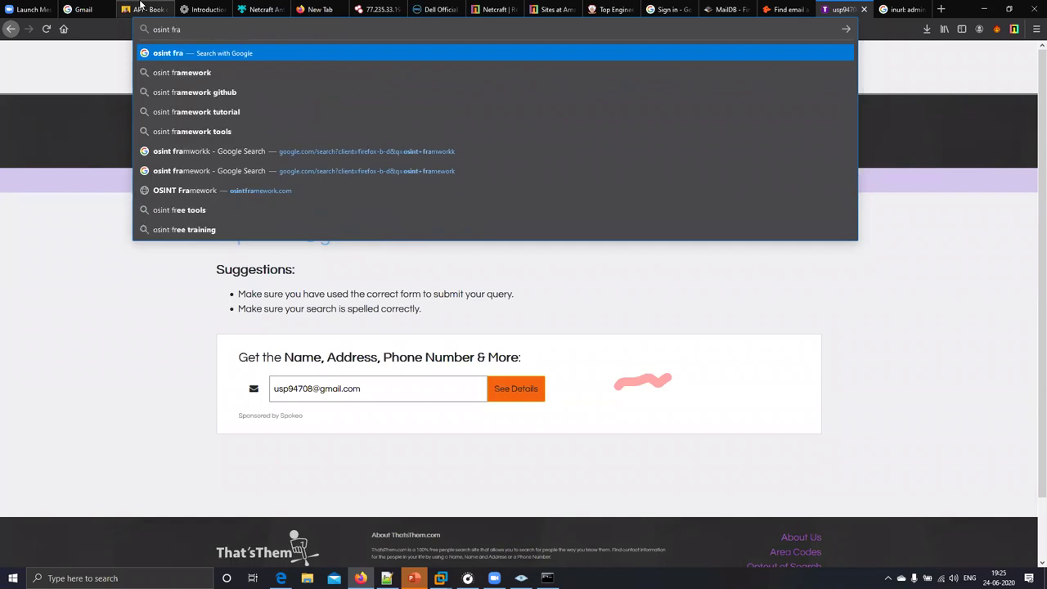
{"action": "key", "text": "Down"}
{"action": "key", "text": "Return"}
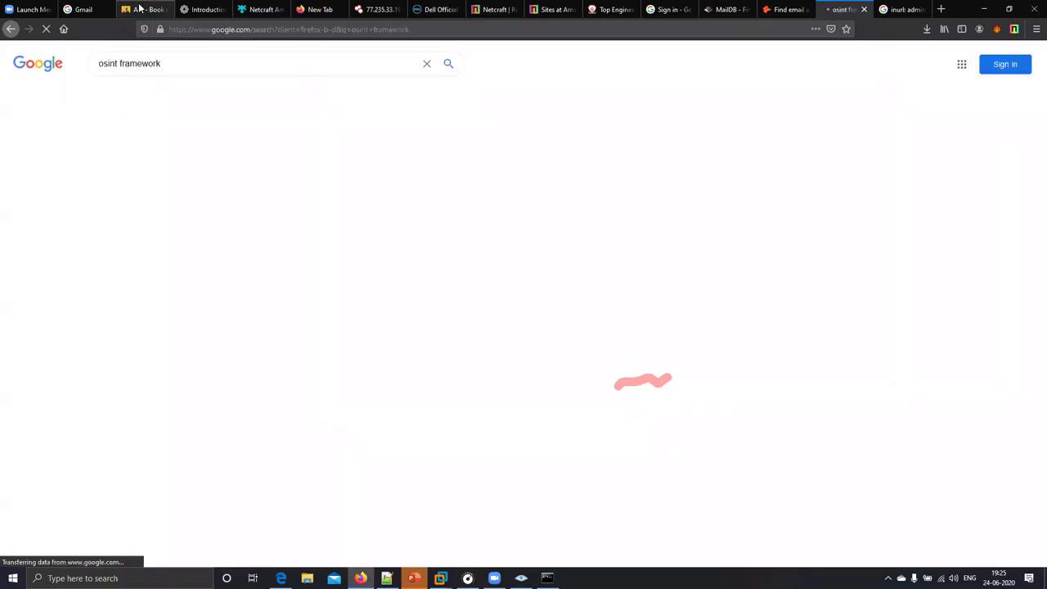
{"action": "left_click", "coordinate": [101, 156]}
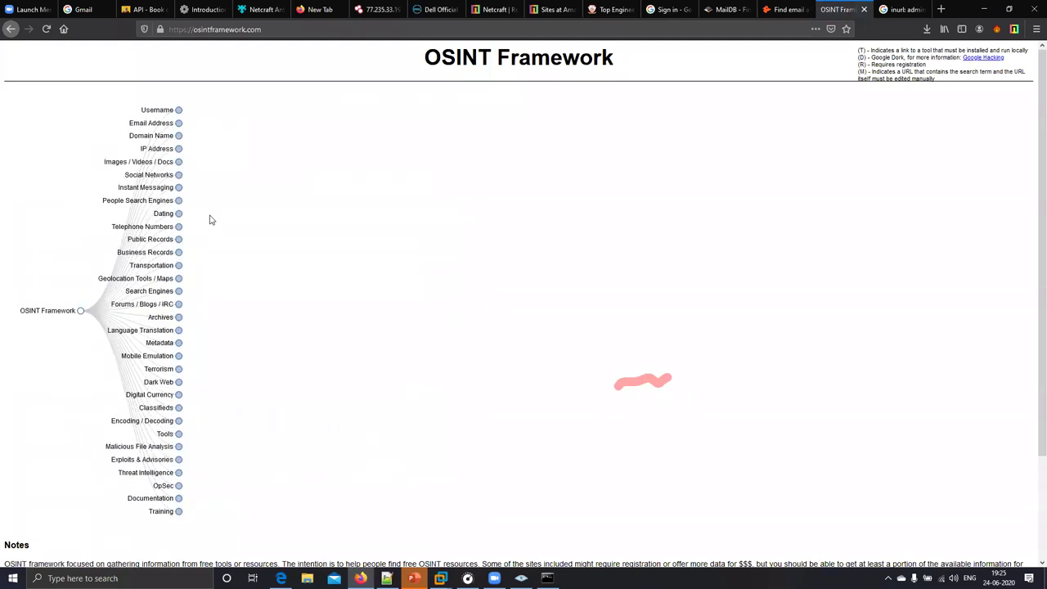
- Expand Social Networks > Facebook > Search to list the Facebook lookup tools
{"action": "left_click", "coordinate": [179, 214]}
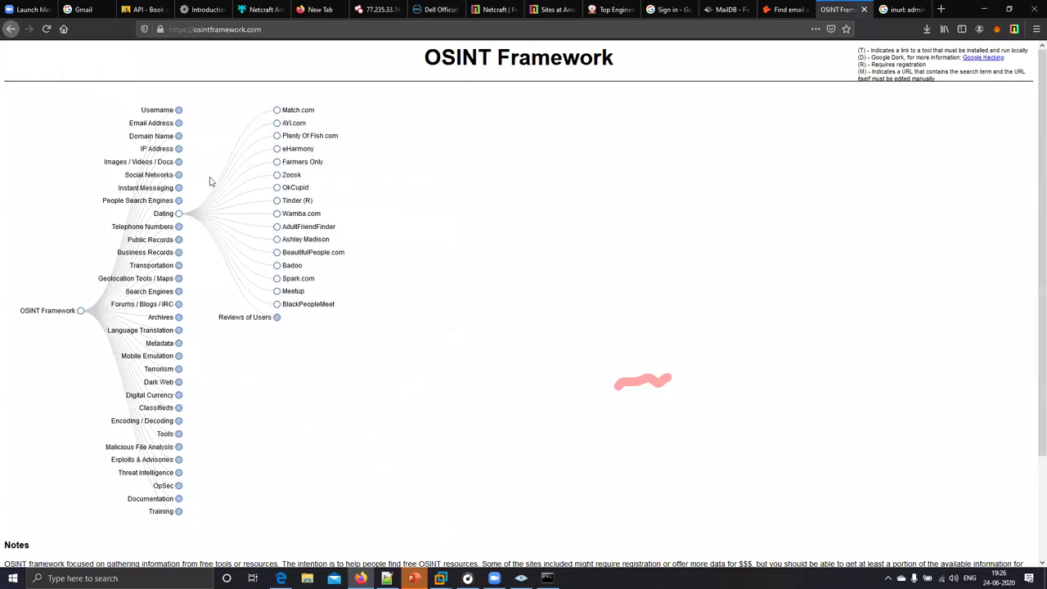
{"action": "left_click", "coordinate": [179, 189]}
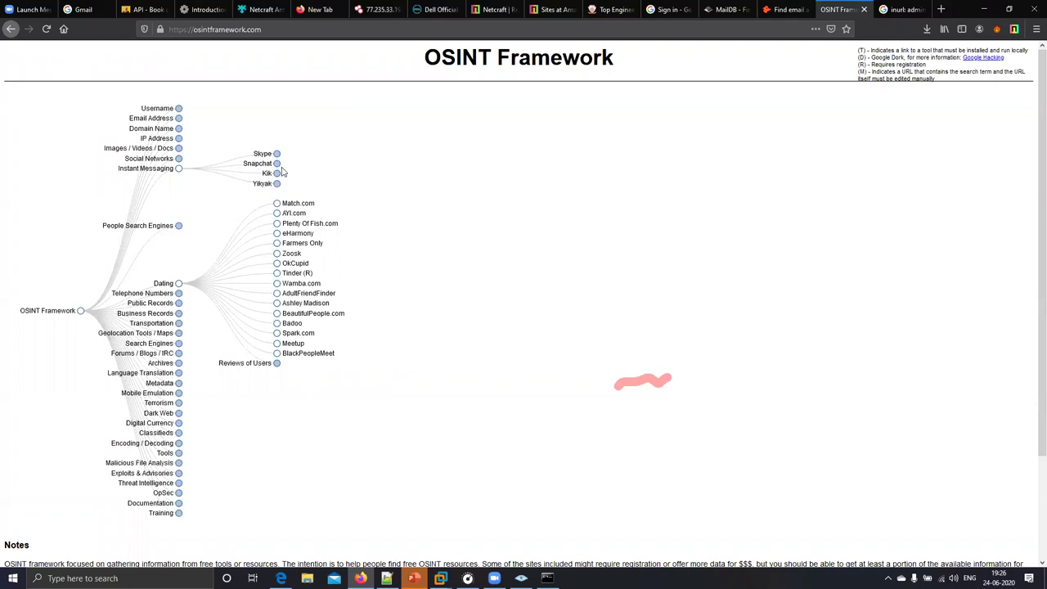
{"action": "left_click", "coordinate": [178, 148]}
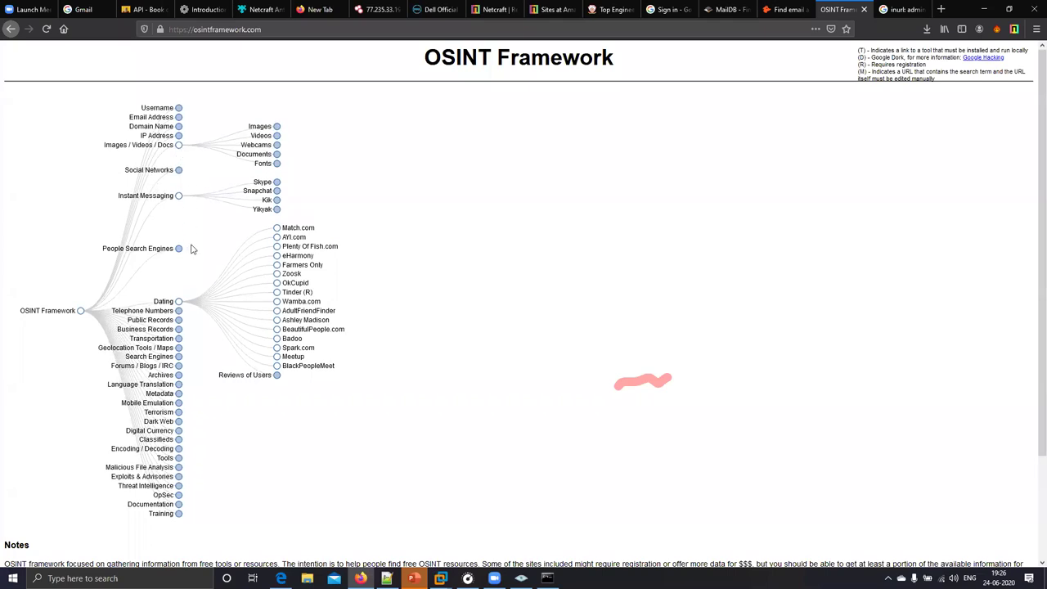
{"action": "left_click", "coordinate": [179, 172]}
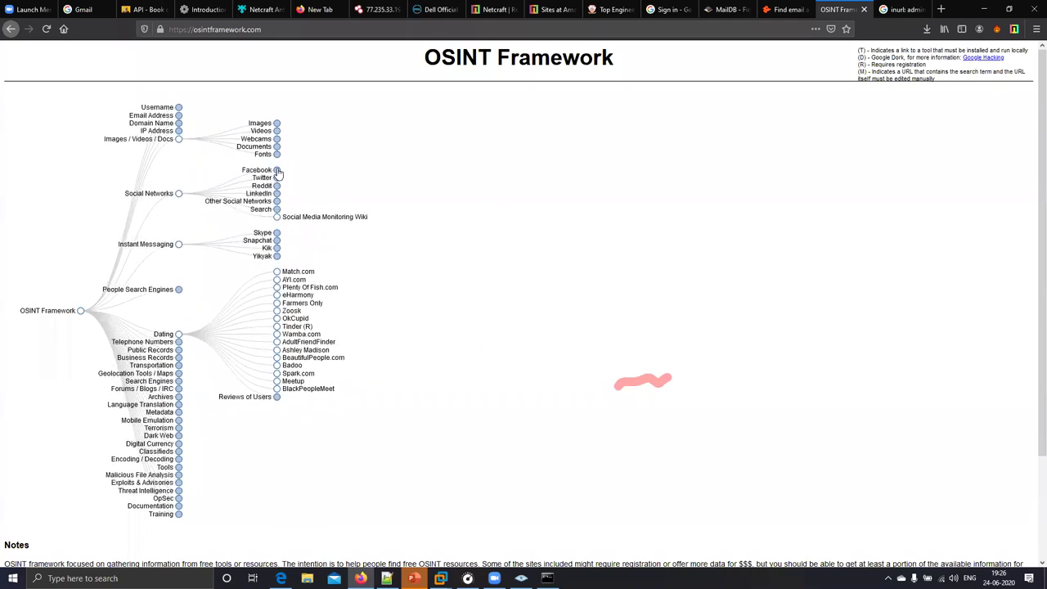
{"action": "left_click", "coordinate": [277, 170]}
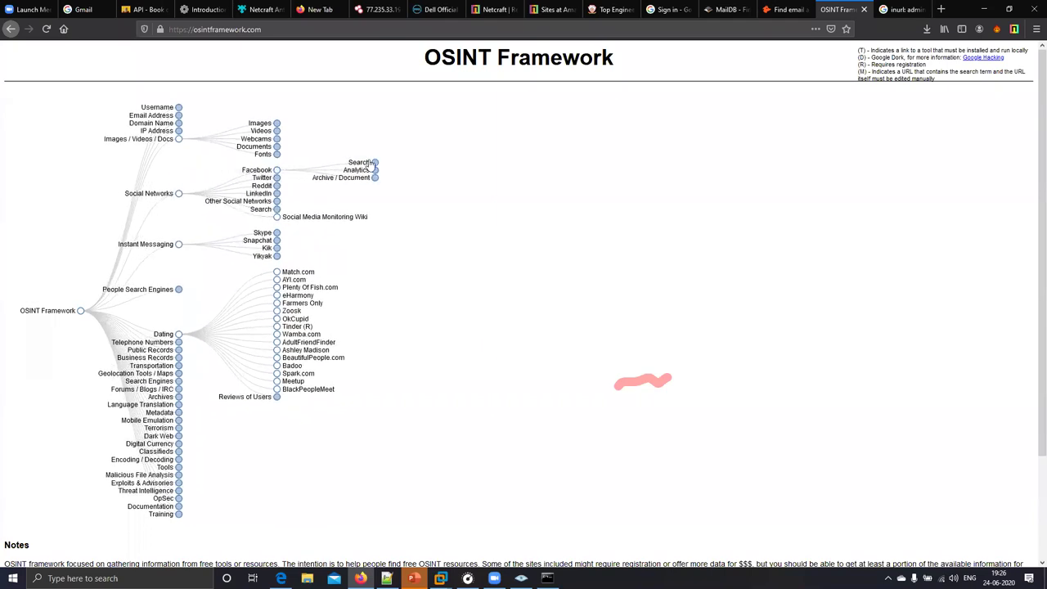
{"action": "left_click", "coordinate": [374, 164]}
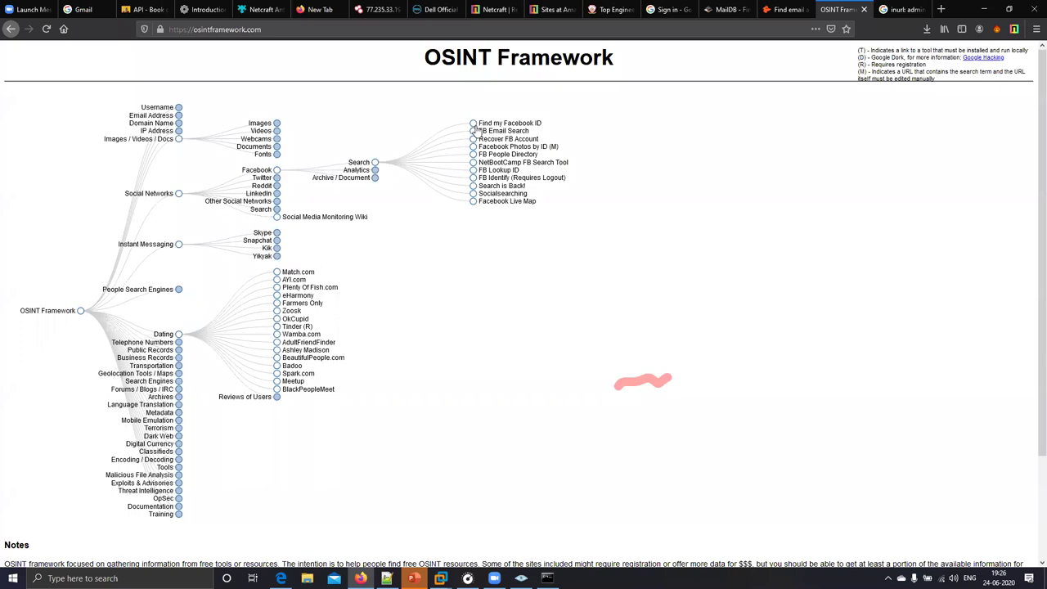
- Open Find my Facebook ID and look up the numeric ID for the first sample profile URL
{"action": "left_click", "coordinate": [485, 125]}
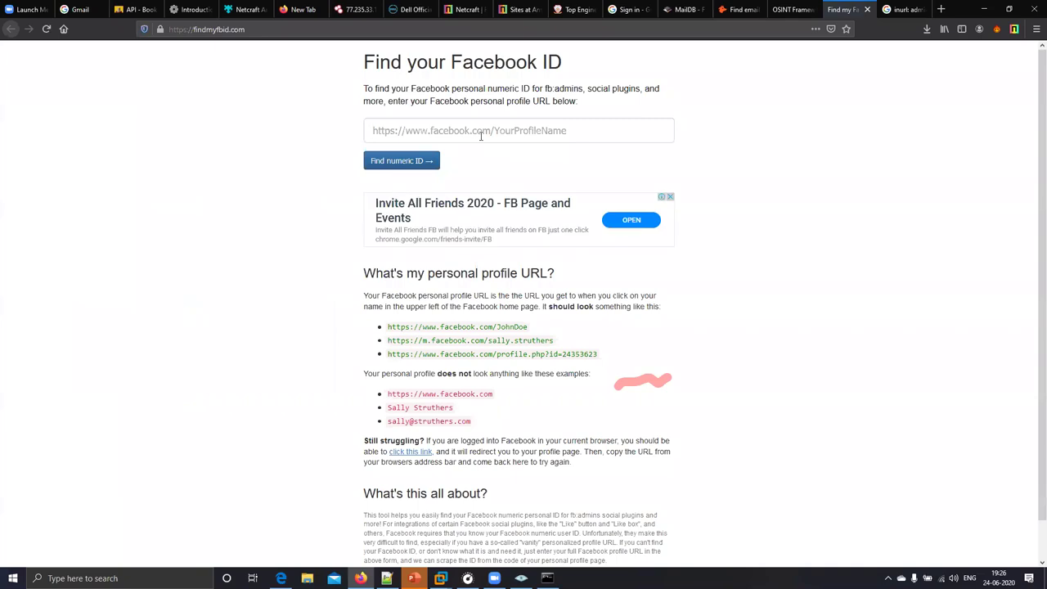
{"action": "left_click", "coordinate": [586, 131]}
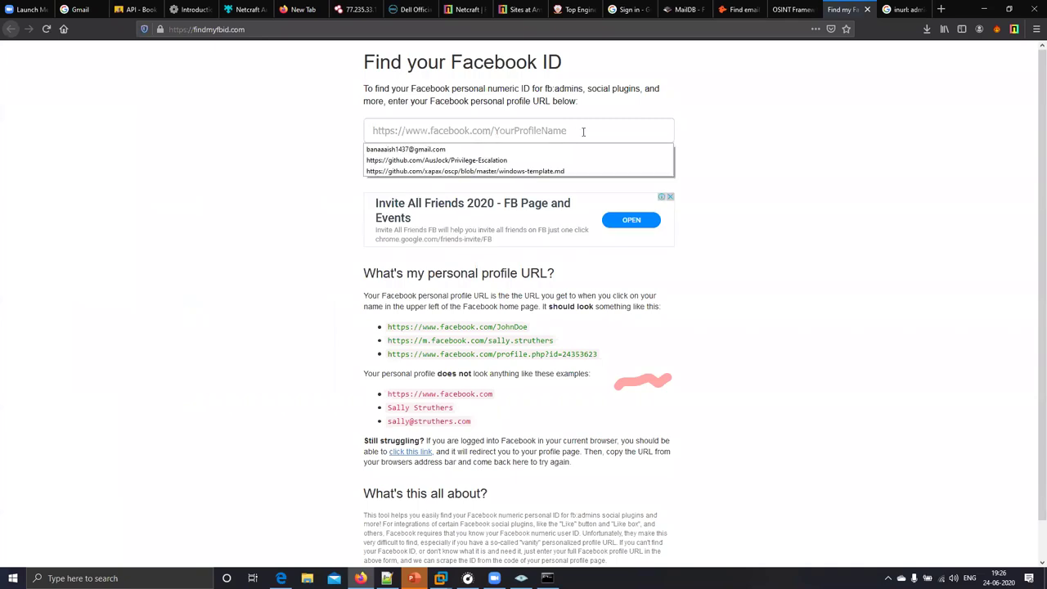
{"action": "left_click", "coordinate": [507, 136]}
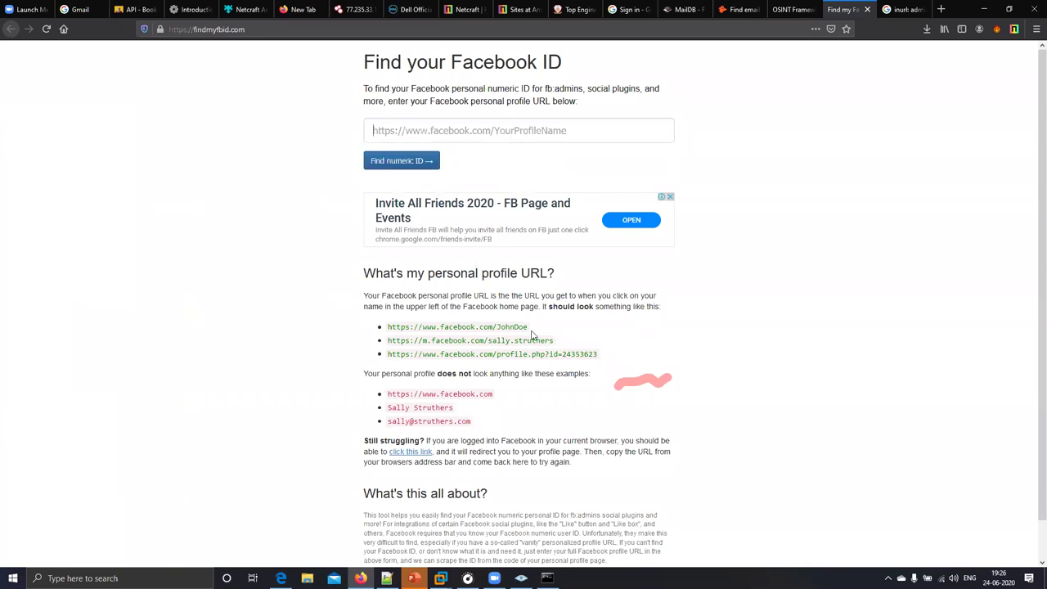
{"action": "left_click_drag", "start_coordinate": [530, 329], "coordinate": [385, 329]}
{"action": "key", "text": "ctrl+c"}
{"action": "left_click", "coordinate": [465, 130]}
{"action": "key", "text": "ctrl+v"}
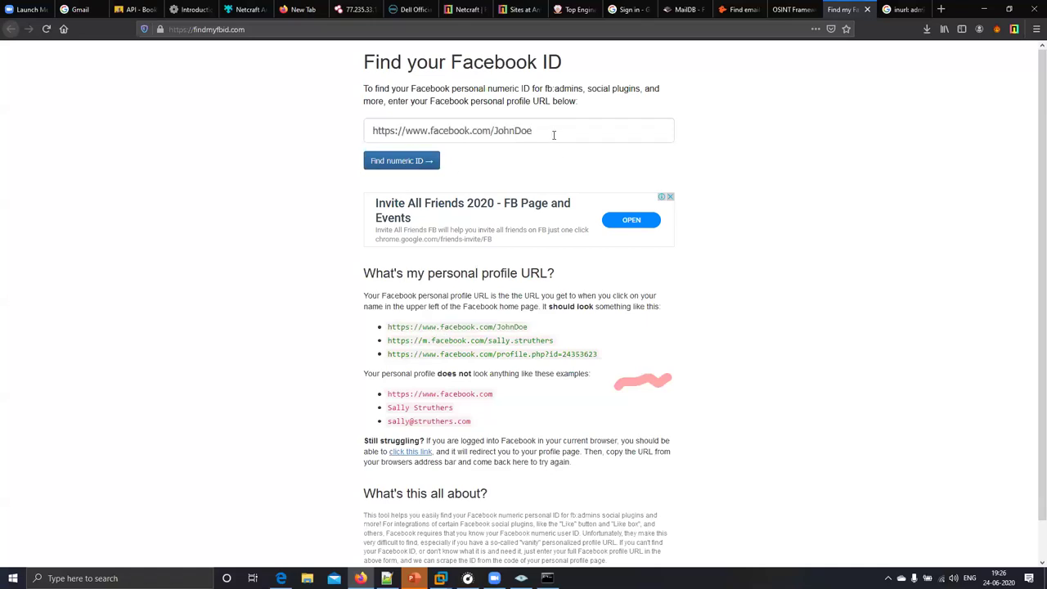
{"action": "left_click_drag", "start_coordinate": [533, 133], "coordinate": [493, 133]}
{"action": "left_click", "coordinate": [402, 168]}
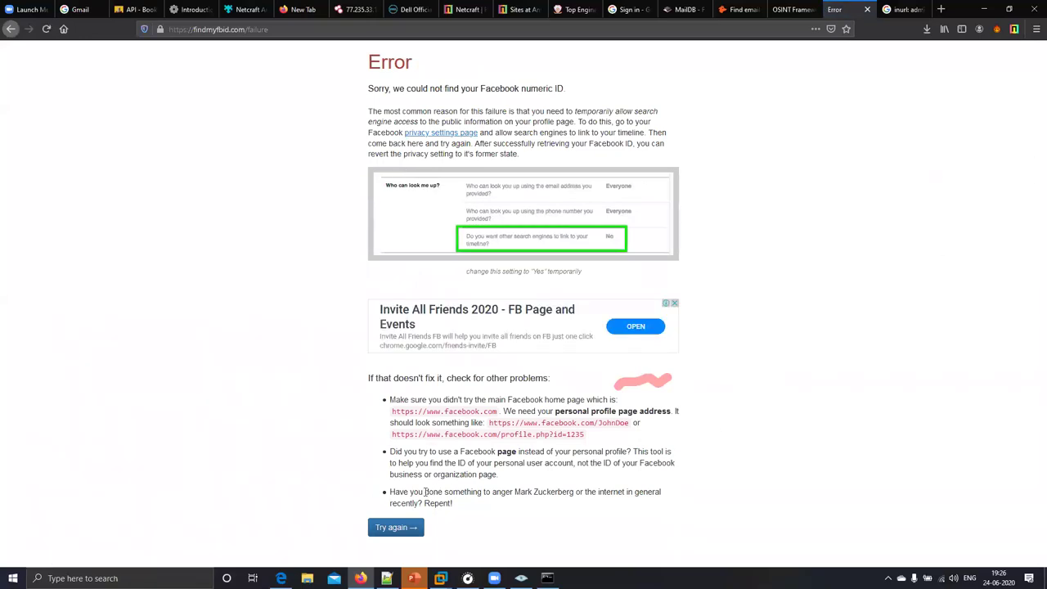
- Retry the numeric ID lookup with the second sample m.facebook.com profile URL
{"action": "left_click", "coordinate": [409, 527]}
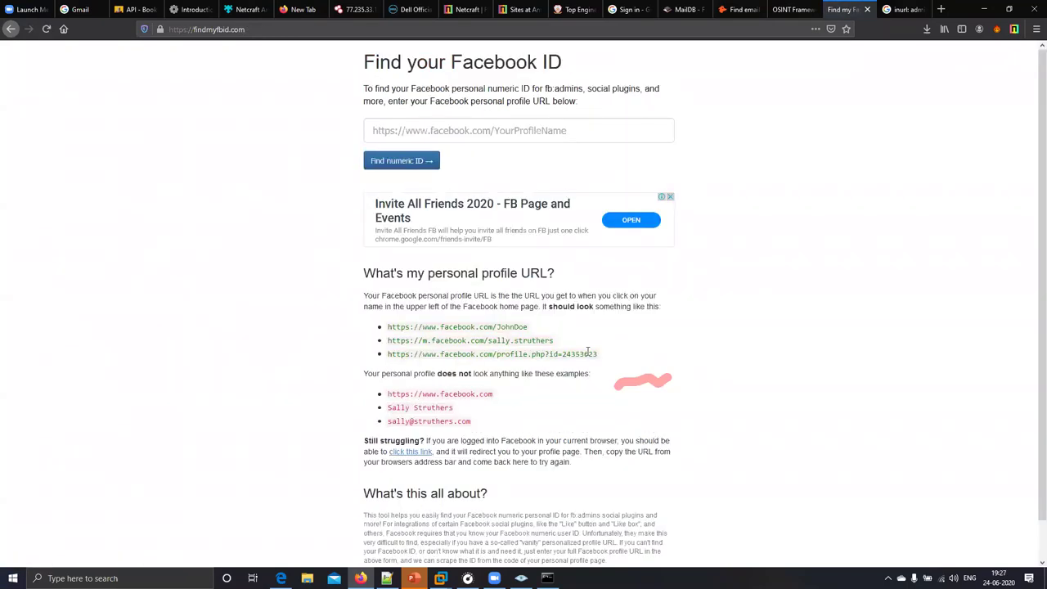
{"action": "left_click_drag", "start_coordinate": [563, 342], "coordinate": [387, 344]}
{"action": "key", "text": "ctrl+c"}
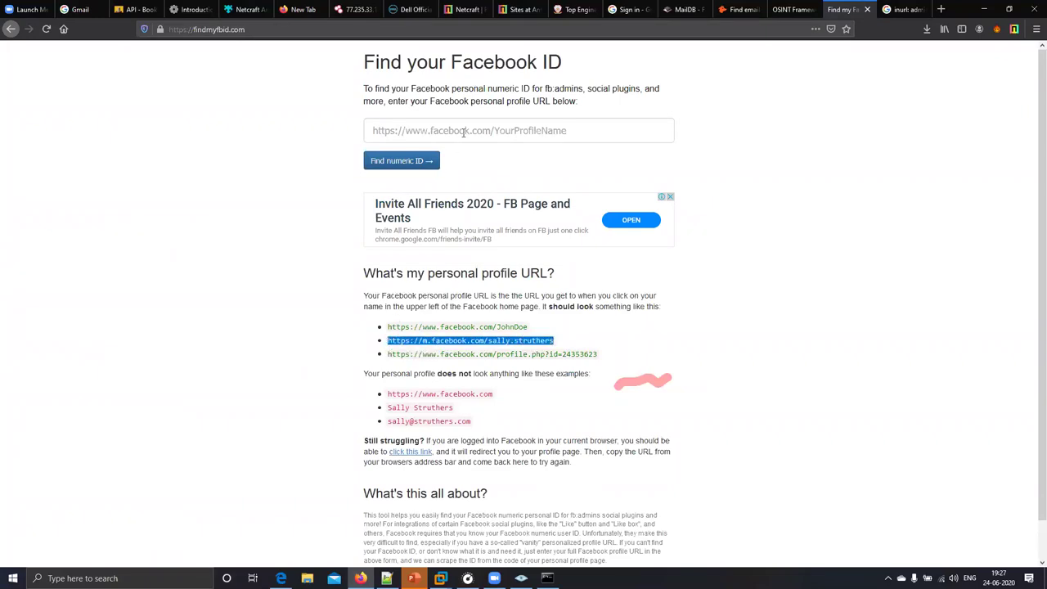
{"action": "left_click", "coordinate": [459, 129]}
{"action": "key", "text": "ctrl+v"}
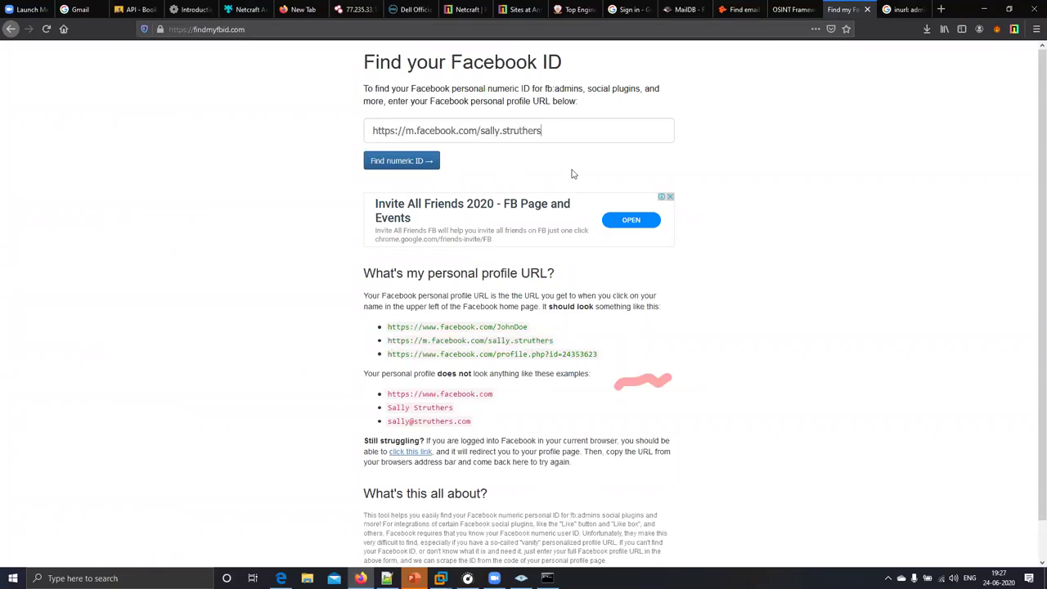
{"action": "left_click", "coordinate": [410, 161]}
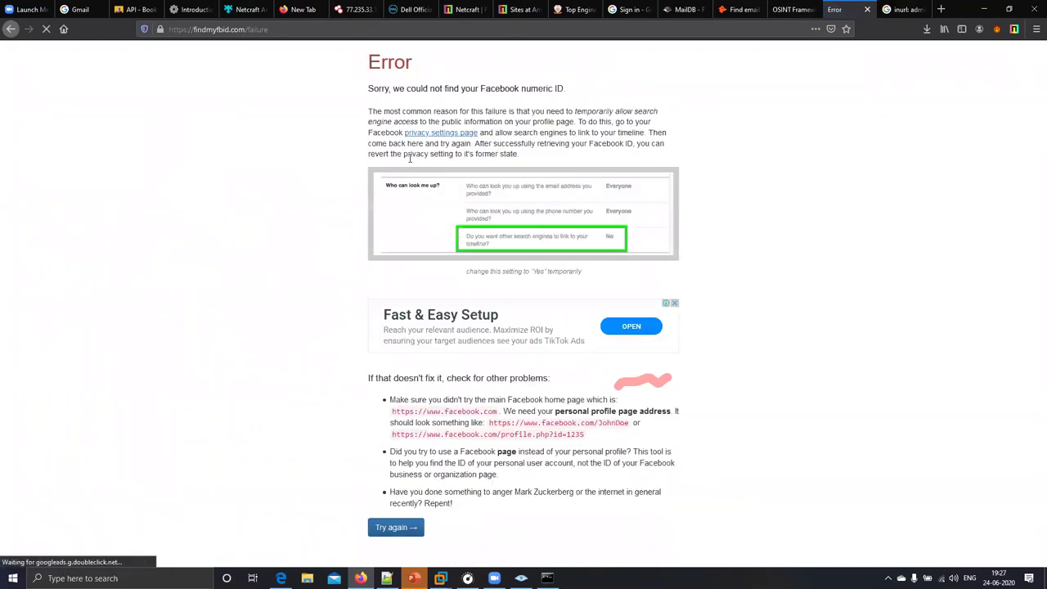
- Run FB Email Search from OSINT Framework, then autofill Facebook's login email with the saved Gmail address
{"action": "left_click", "coordinate": [781, 13]}
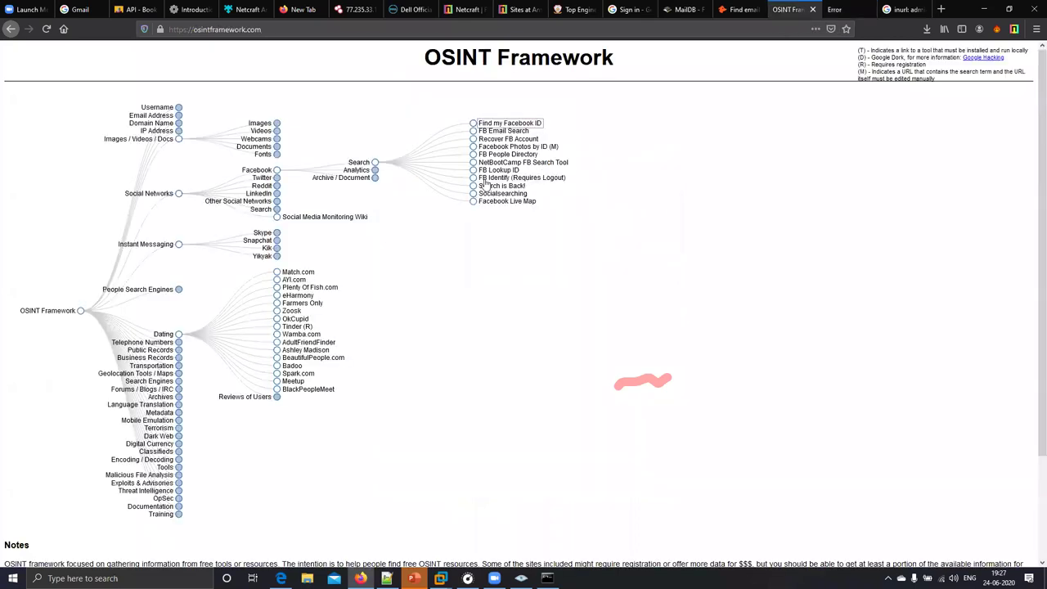
{"action": "left_click", "coordinate": [484, 132]}
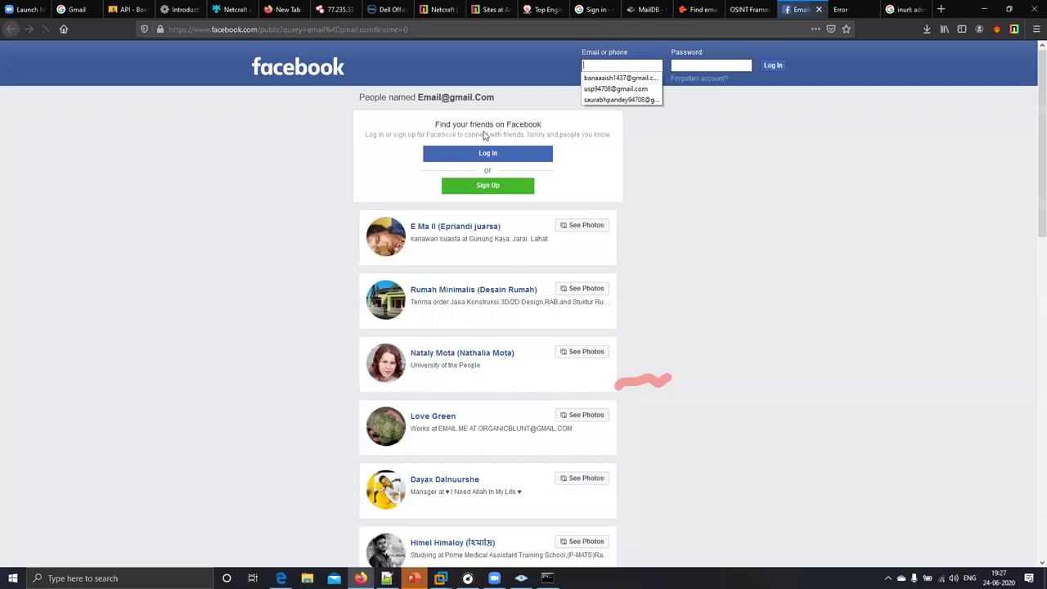
{"action": "left_click", "coordinate": [613, 88]}
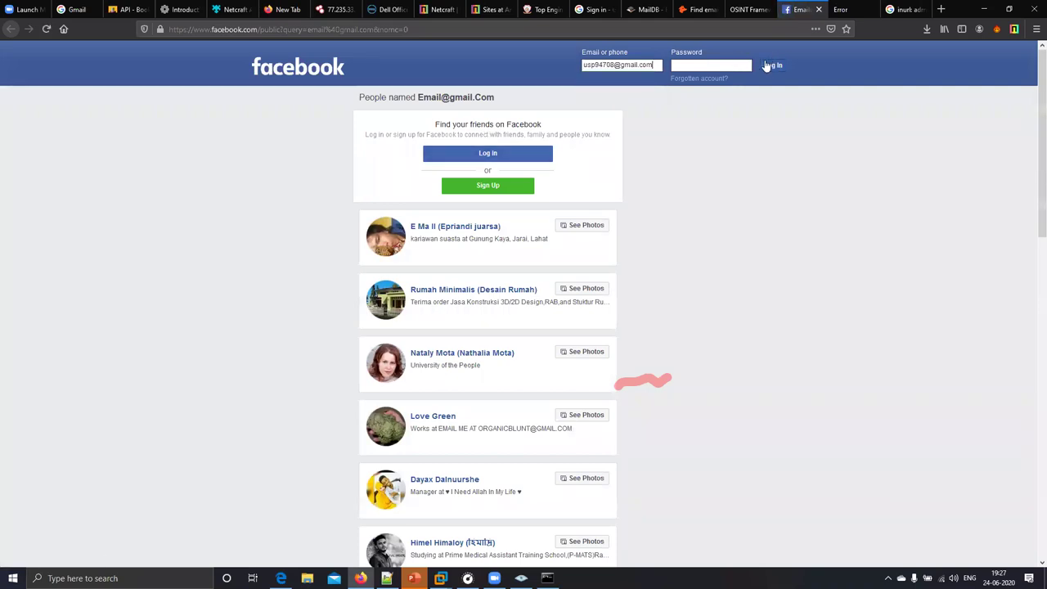
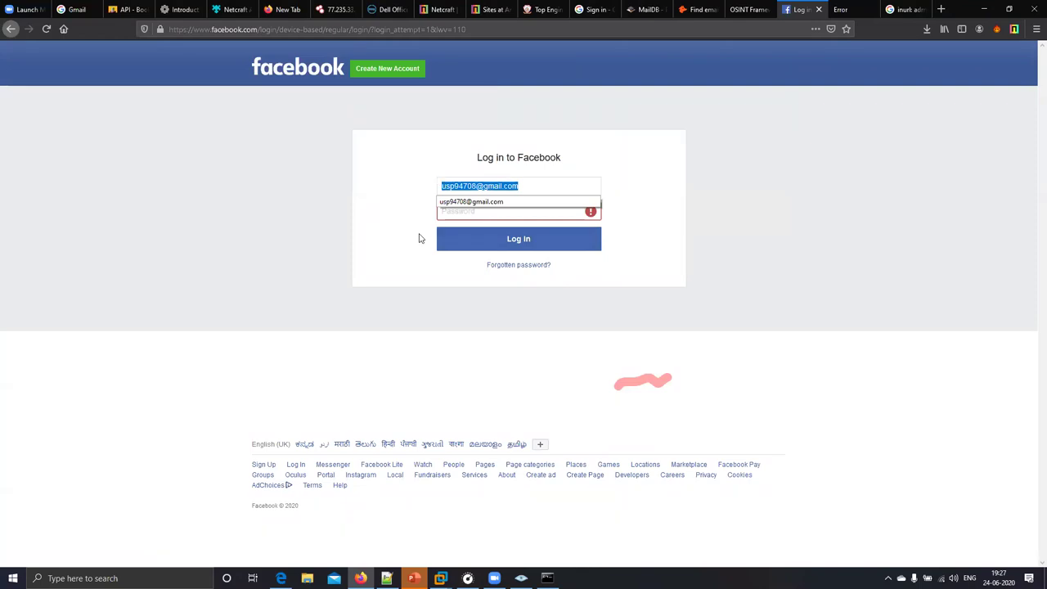
- Go to the forgotten-password page and highlight its 'Your account has been disabled' notice
{"action": "left_click", "coordinate": [421, 237]}
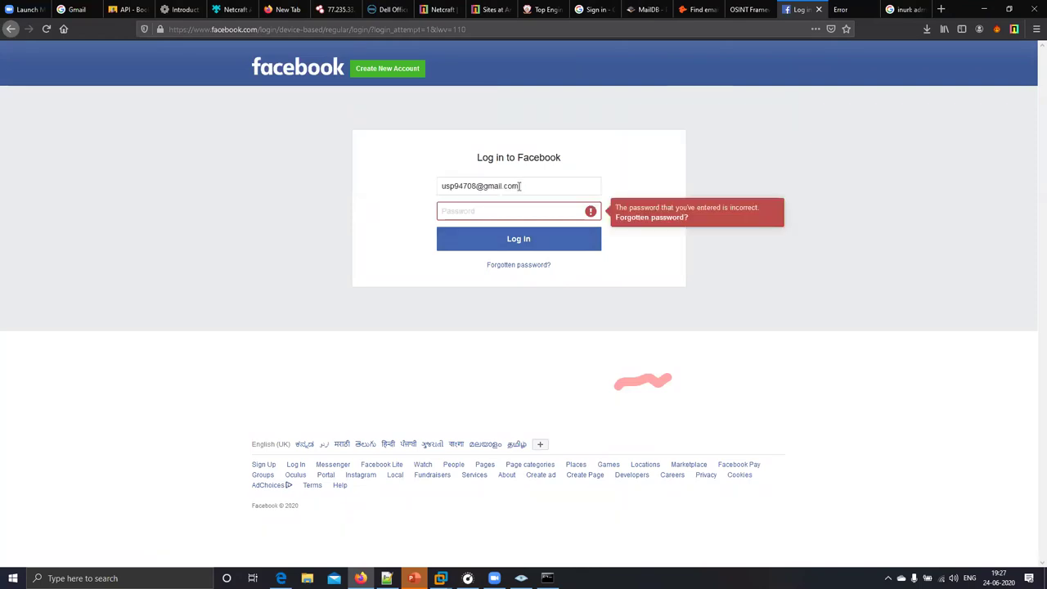
{"action": "left_click", "coordinate": [540, 267]}
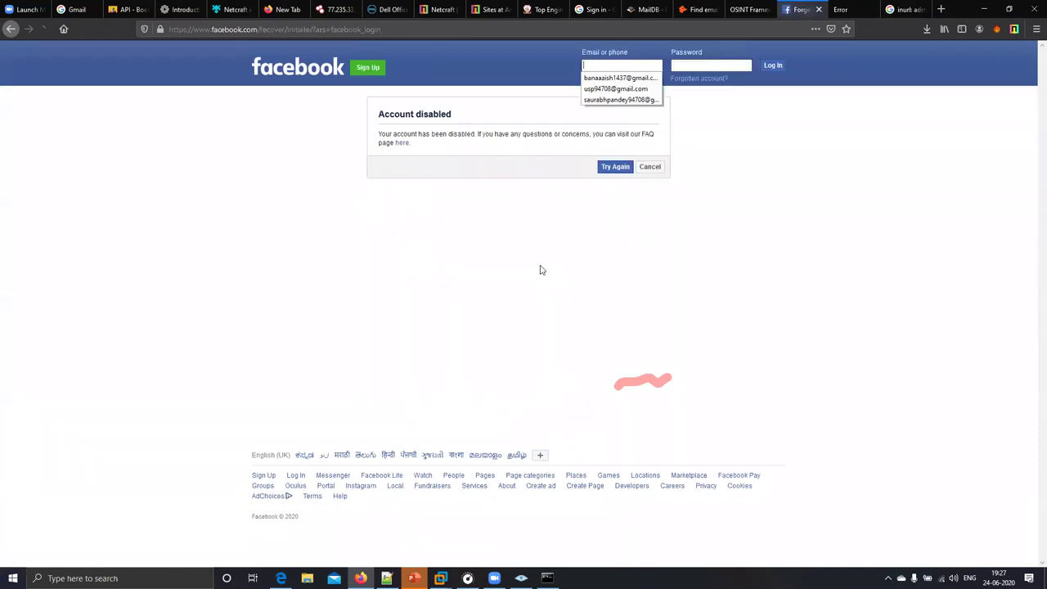
{"action": "left_click_drag", "start_coordinate": [435, 145], "coordinate": [356, 132]}
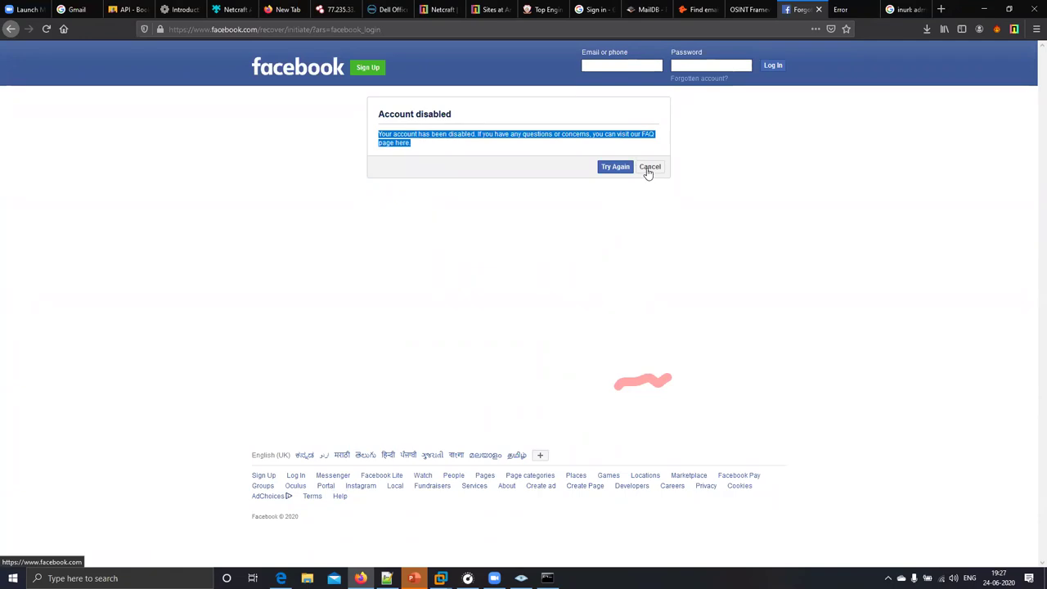
- Return to OSINT Framework and open the 'Recover FB Account' tool under Facebook Search
{"action": "left_click", "coordinate": [736, 20]}
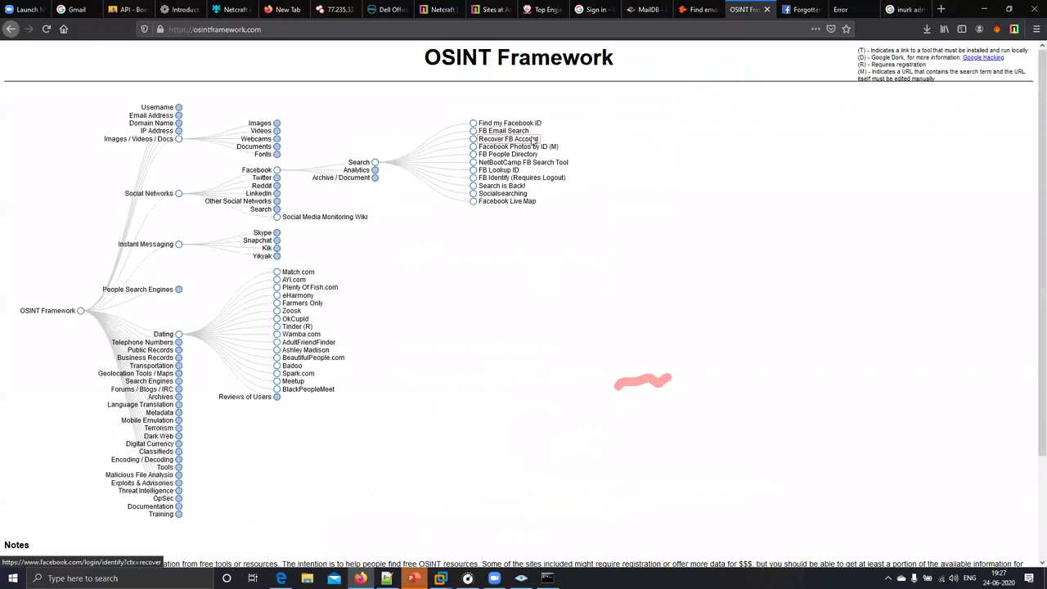
{"action": "left_click", "coordinate": [534, 140]}
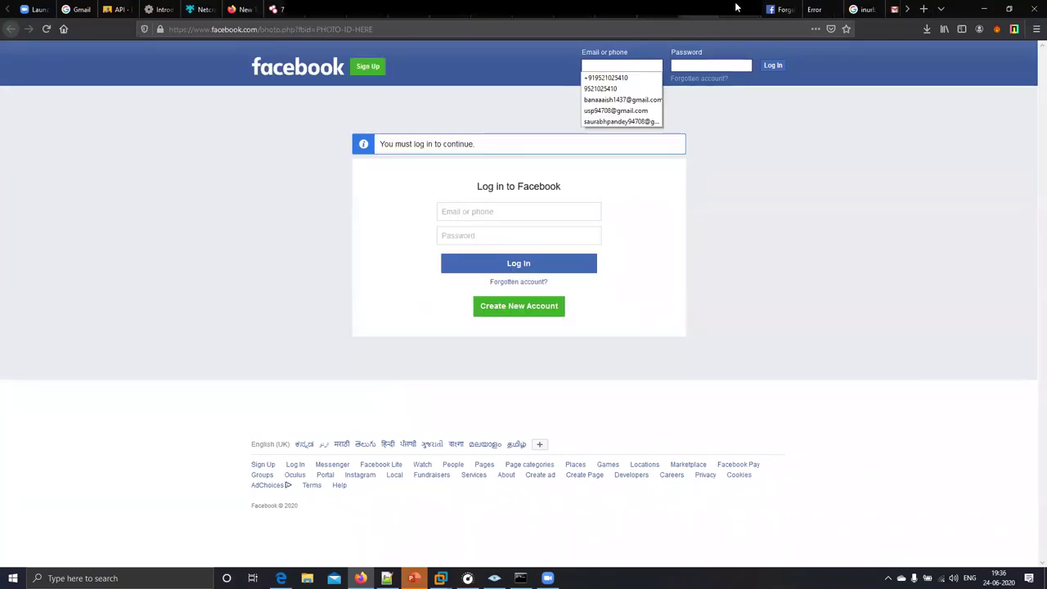
{"action": "left_click", "coordinate": [765, 9]}
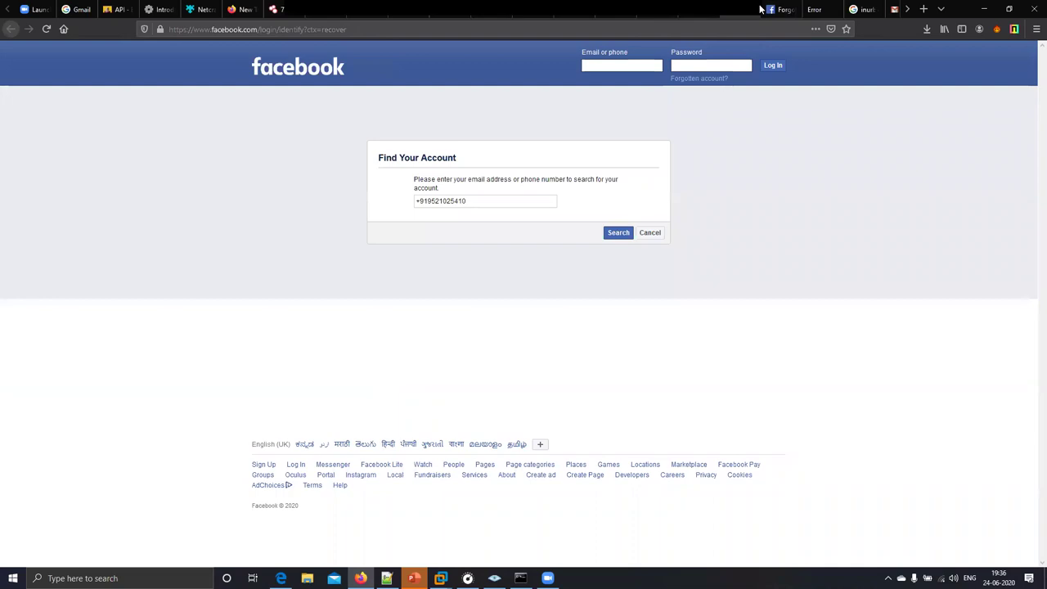
{"action": "left_click", "coordinate": [709, 8]}
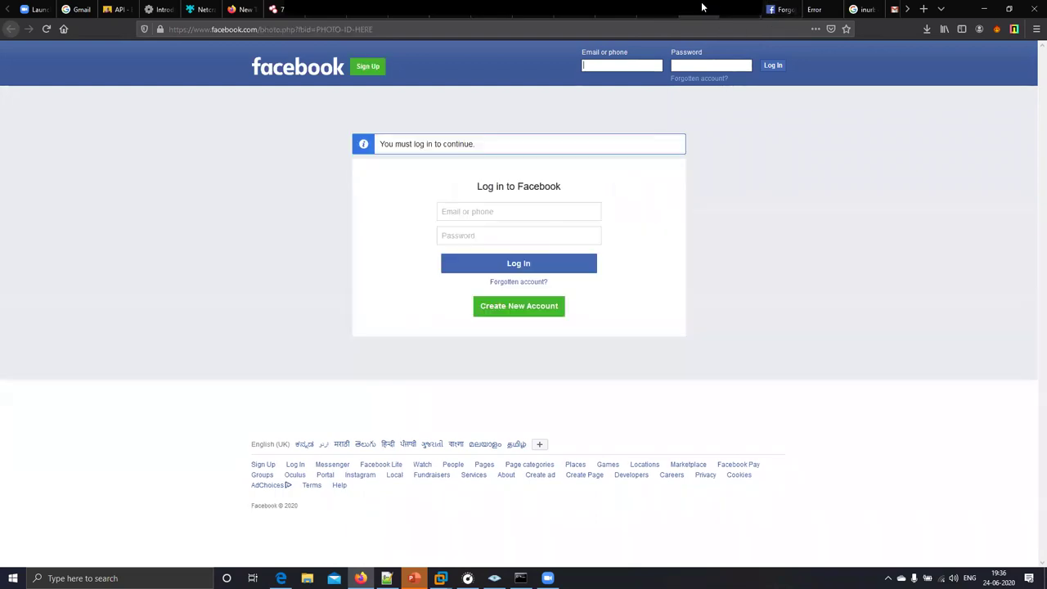
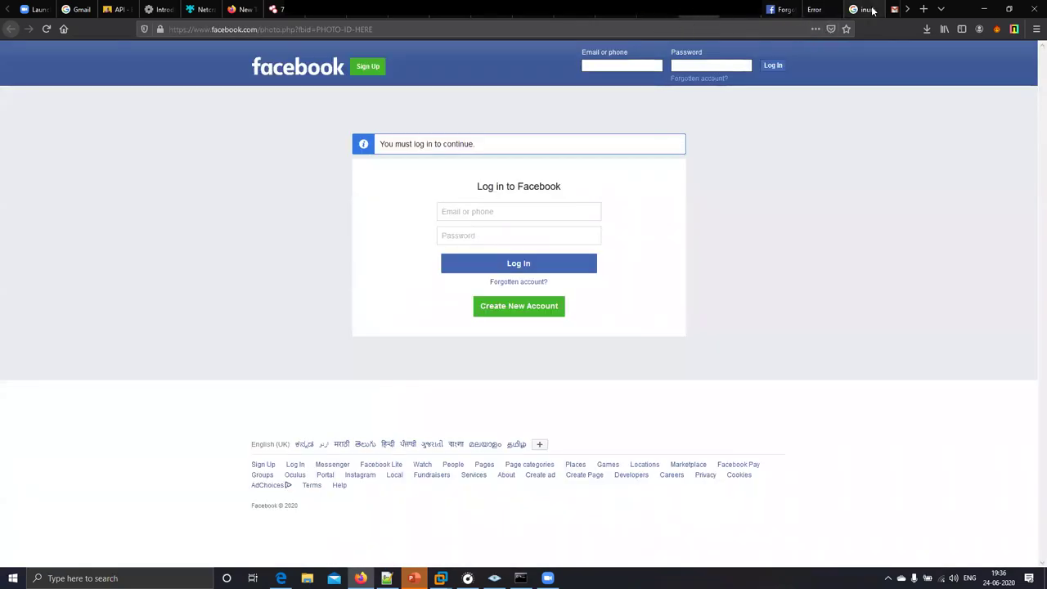
- Restore Firefox to a smaller window and cycle through the Facebook and hunter.io tabs back to the OSINT Framework tree
{"action": "double_click", "coordinate": [961, 12]}
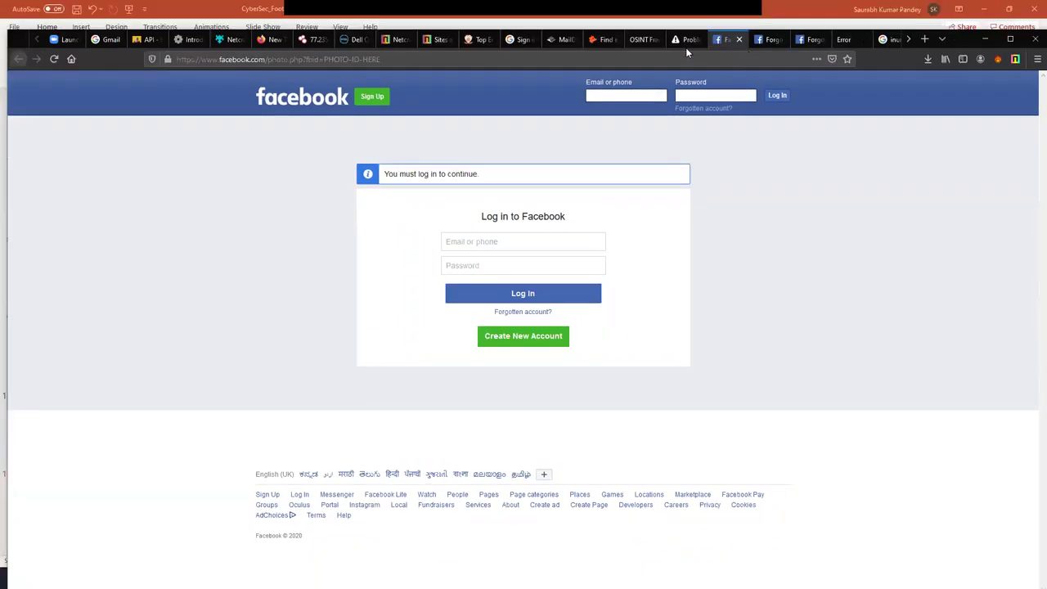
{"action": "left_click", "coordinate": [642, 41]}
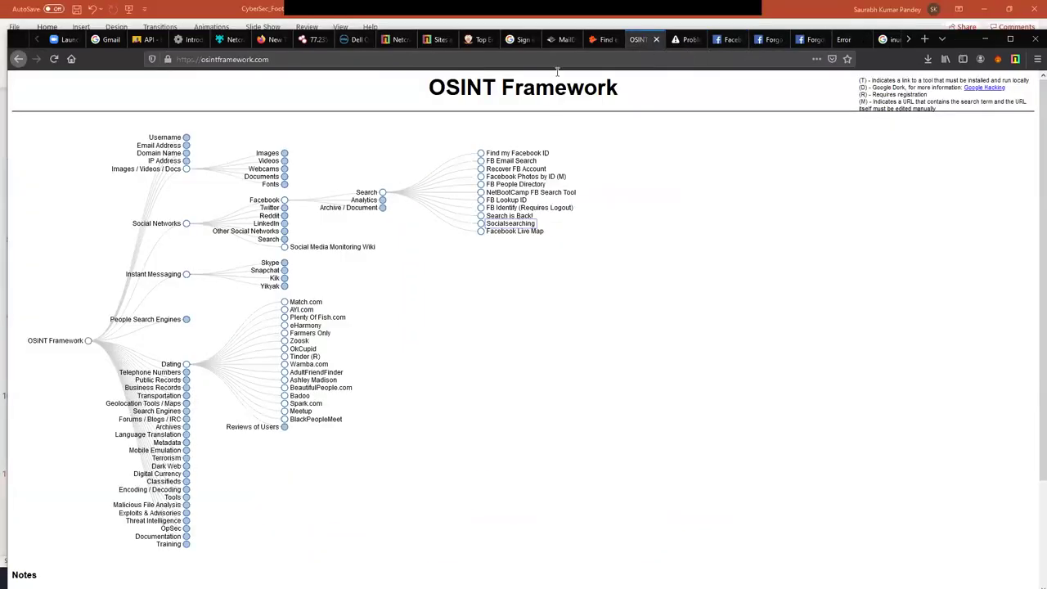
{"action": "left_click", "coordinate": [683, 41]}
{"action": "left_click", "coordinate": [724, 39]}
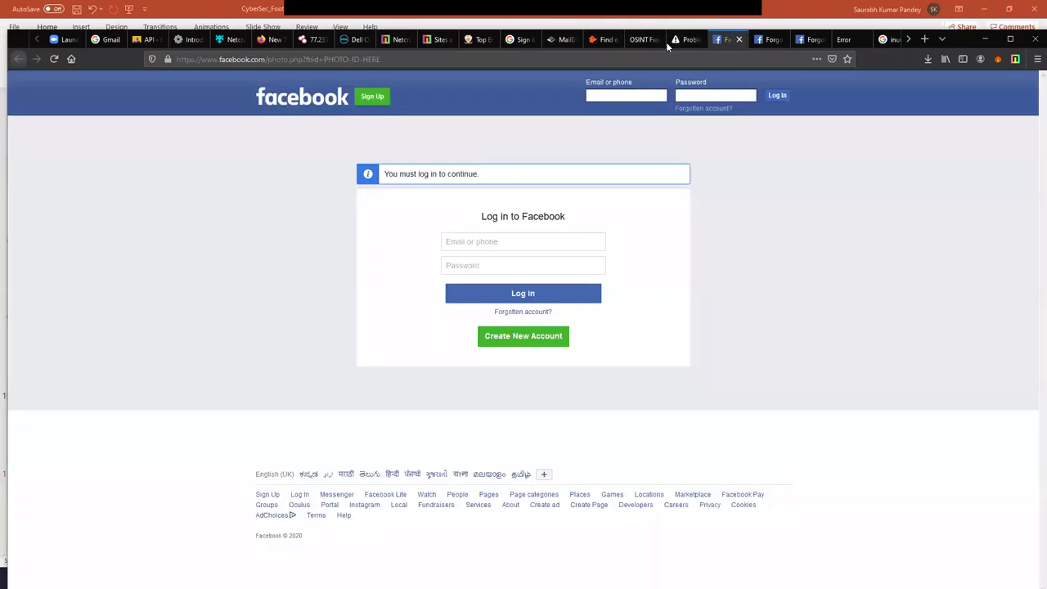
{"action": "left_click", "coordinate": [605, 44]}
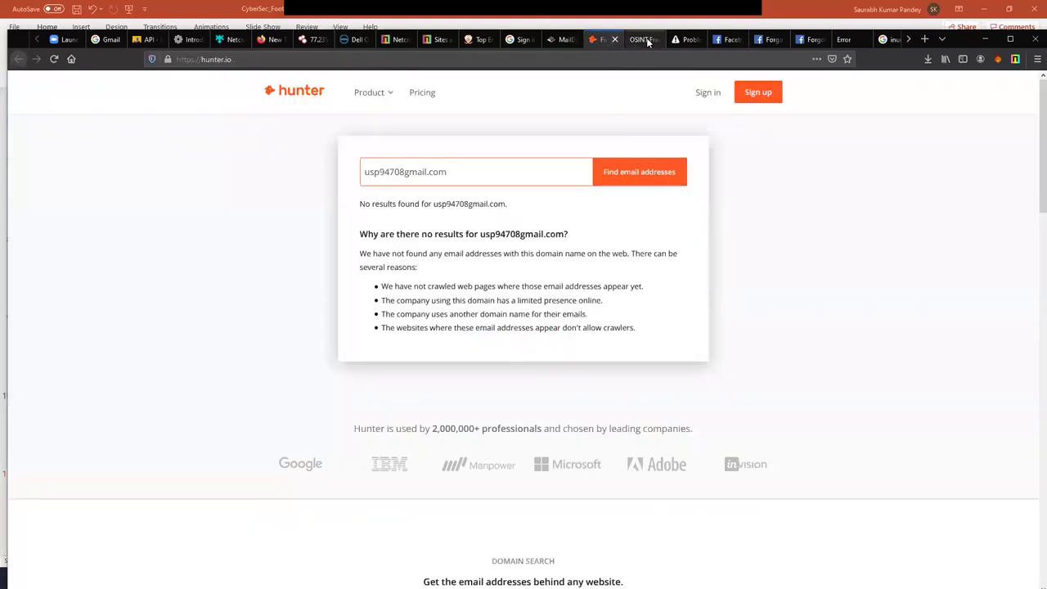
{"action": "left_click", "coordinate": [647, 42]}
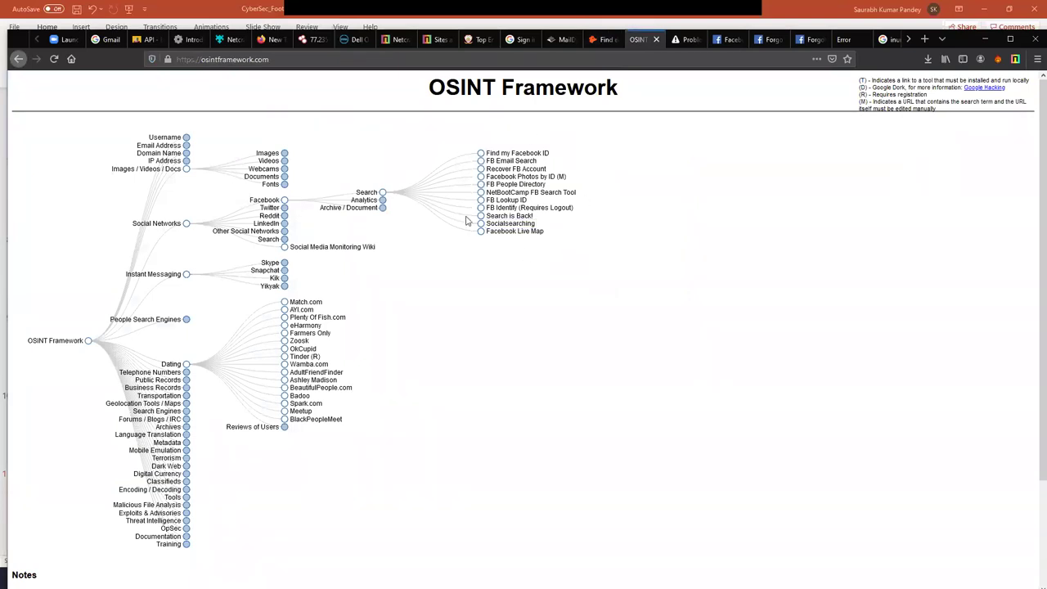
{"action": "left_click", "coordinate": [488, 232]}
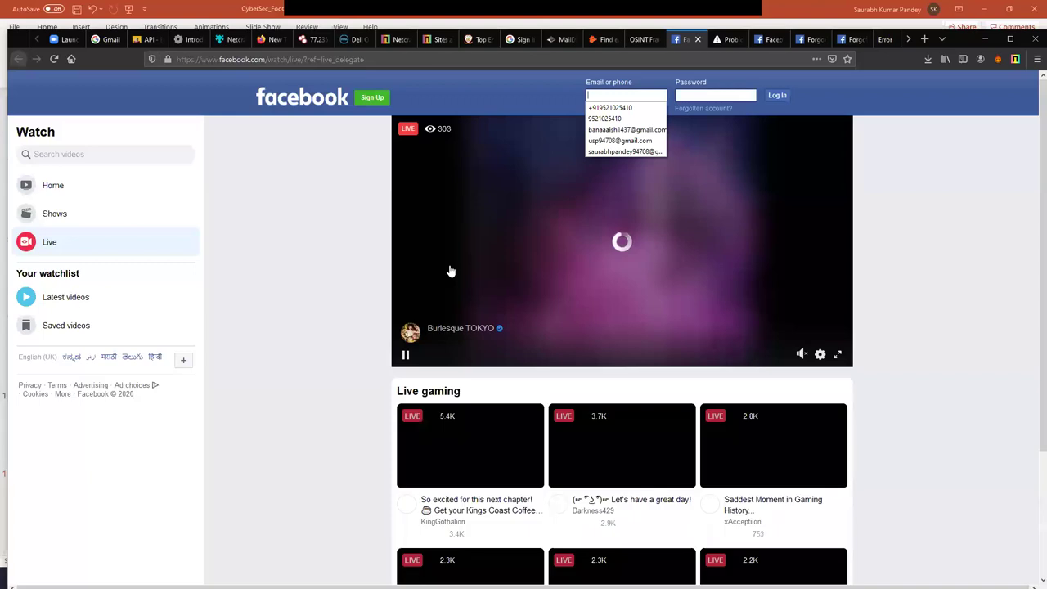
{"action": "left_click", "coordinate": [423, 353]}
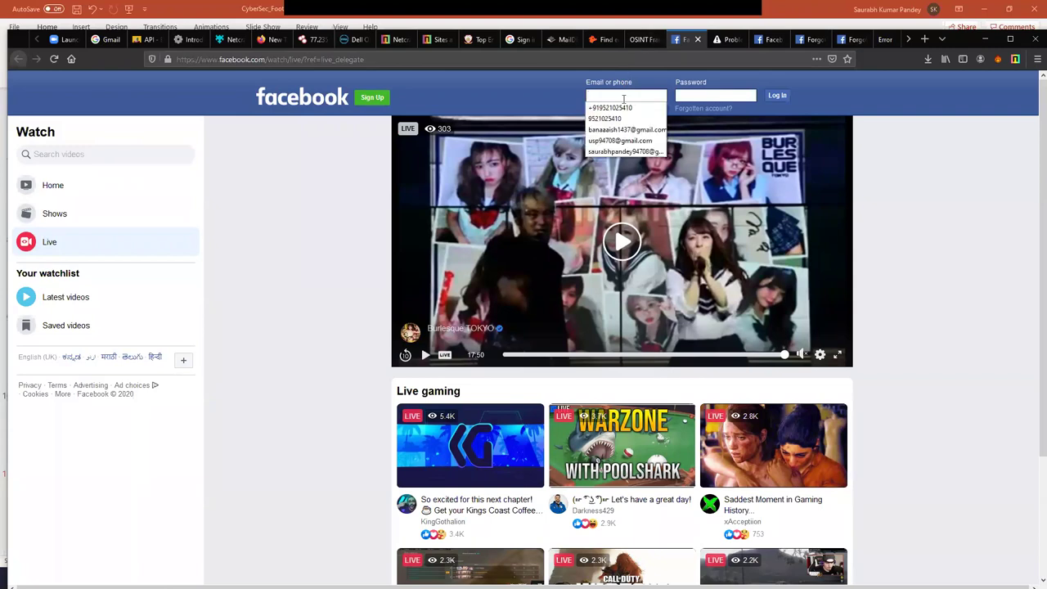
{"action": "left_click", "coordinate": [644, 39]}
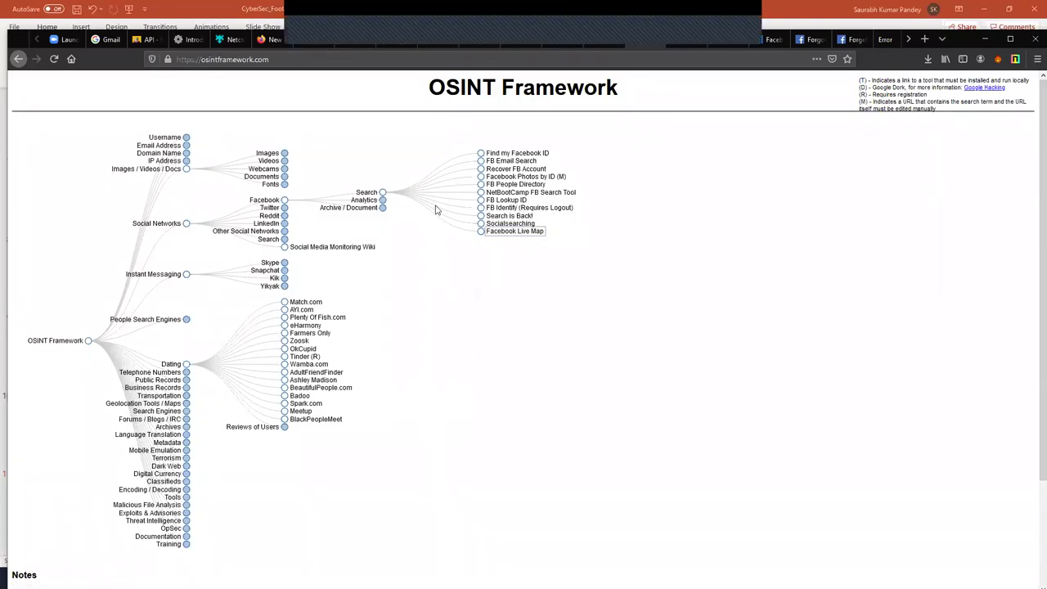
- Expand Twitter > Search in the tree and open Twitter Location Search in a new tab
{"action": "left_click", "coordinate": [285, 210]}
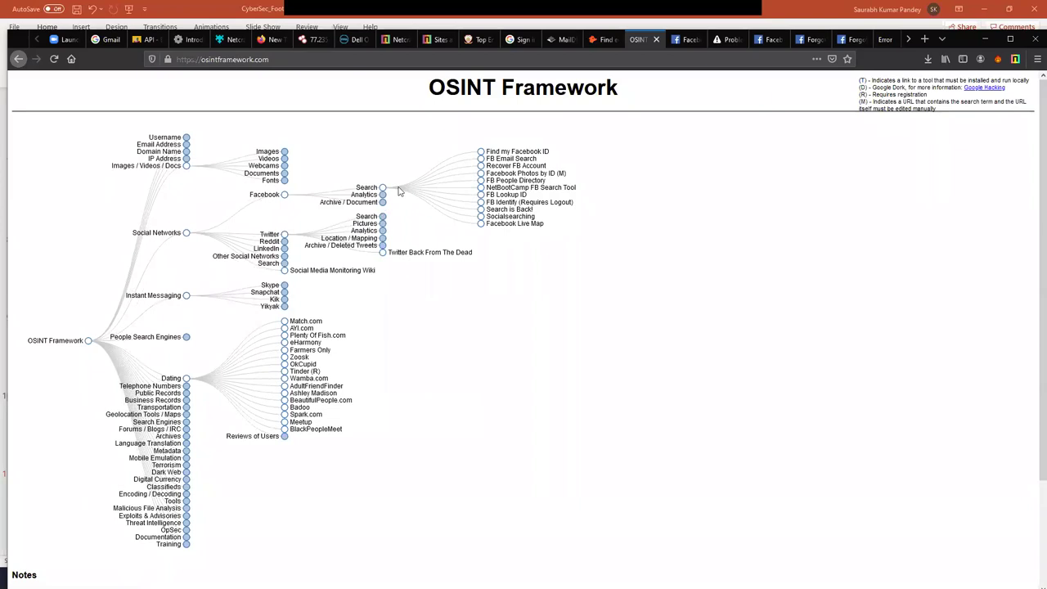
{"action": "left_click", "coordinate": [336, 59]}
{"action": "left_click", "coordinate": [563, 344]}
{"action": "left_click", "coordinate": [382, 216]}
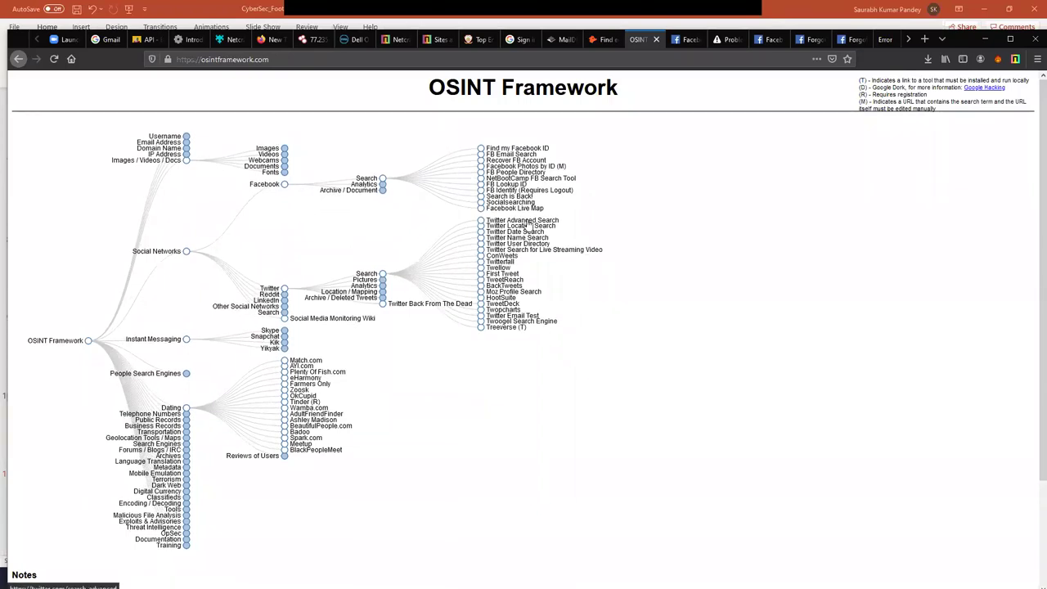
{"action": "left_click", "coordinate": [528, 225]}
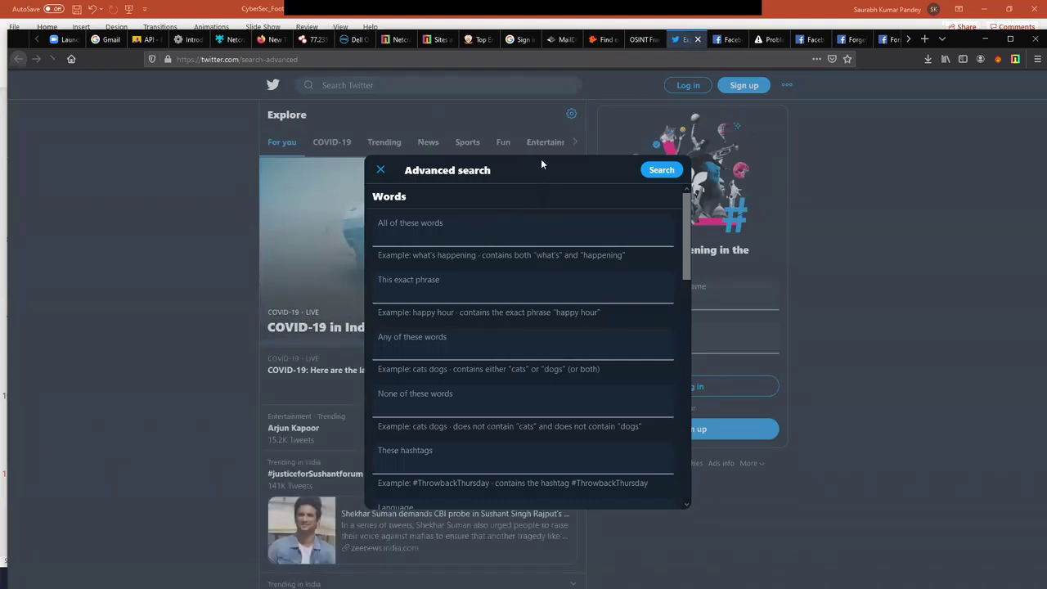
- Search Twitter's Advanced search for tweets containing all of the word 'both'
{"action": "left_click", "coordinate": [459, 228]}
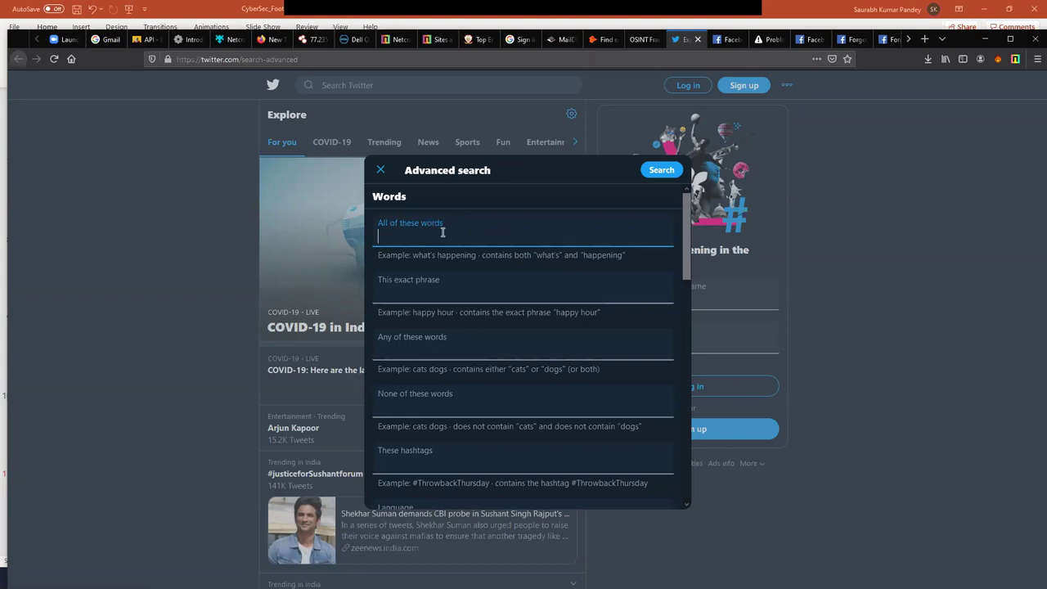
{"action": "type", "text": "both"}
{"action": "left_click", "coordinate": [650, 172]}
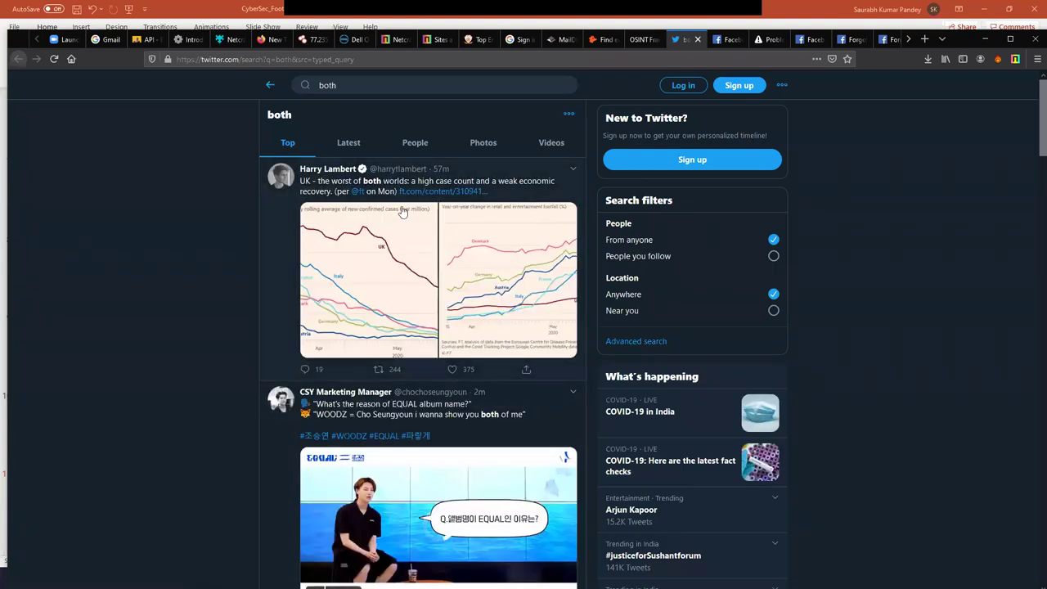
- Replace the 'both' search with a search for the person's first name
{"action": "left_click_drag", "start_coordinate": [362, 180], "coordinate": [390, 185]}
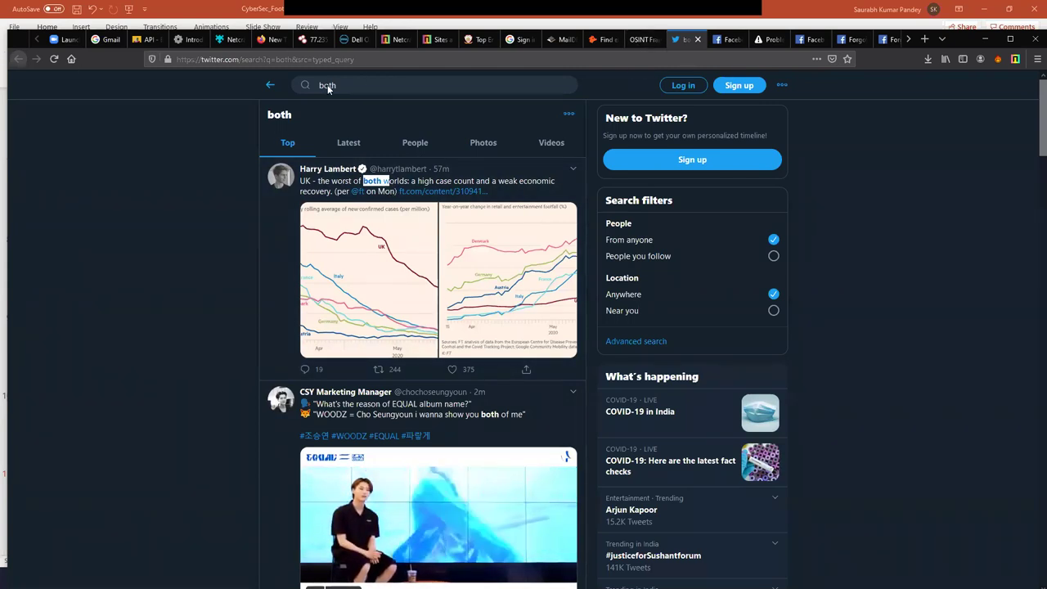
{"action": "left_click_drag", "start_coordinate": [344, 85], "coordinate": [278, 87]}
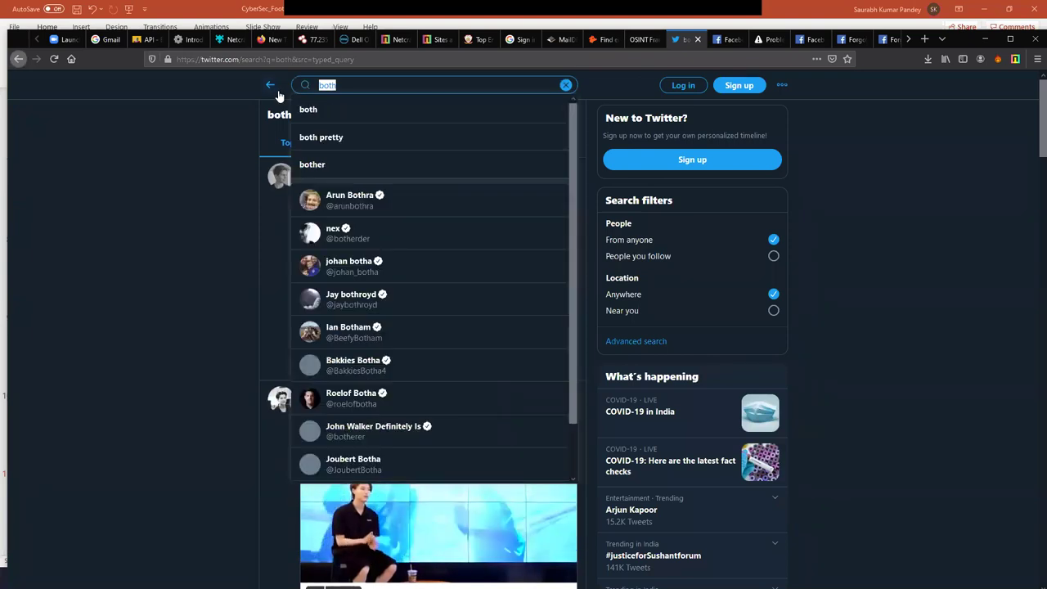
{"action": "type", "text": "saurabh"}
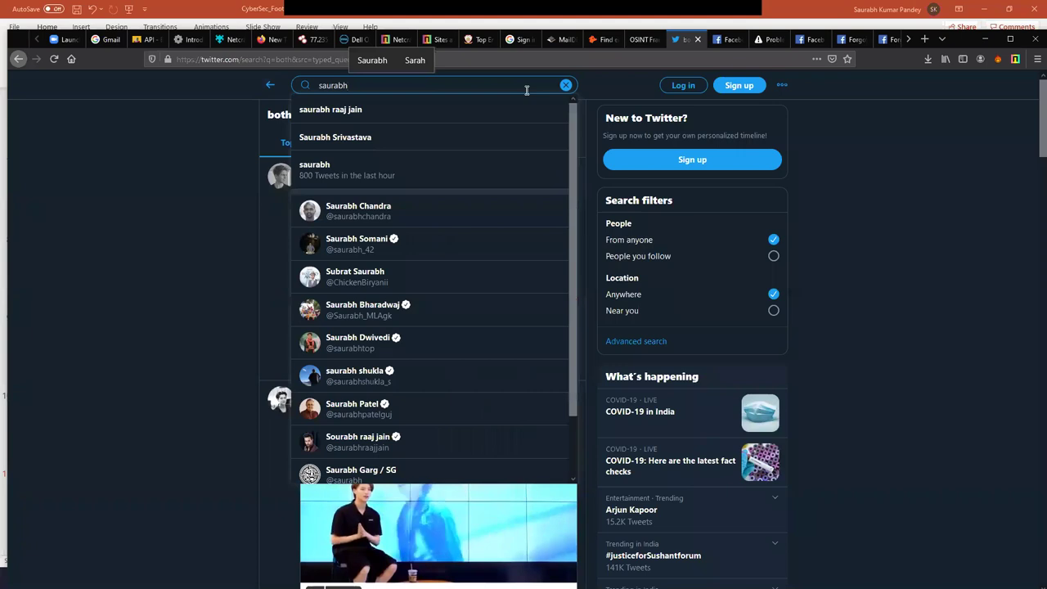
{"action": "key", "text": "Return"}
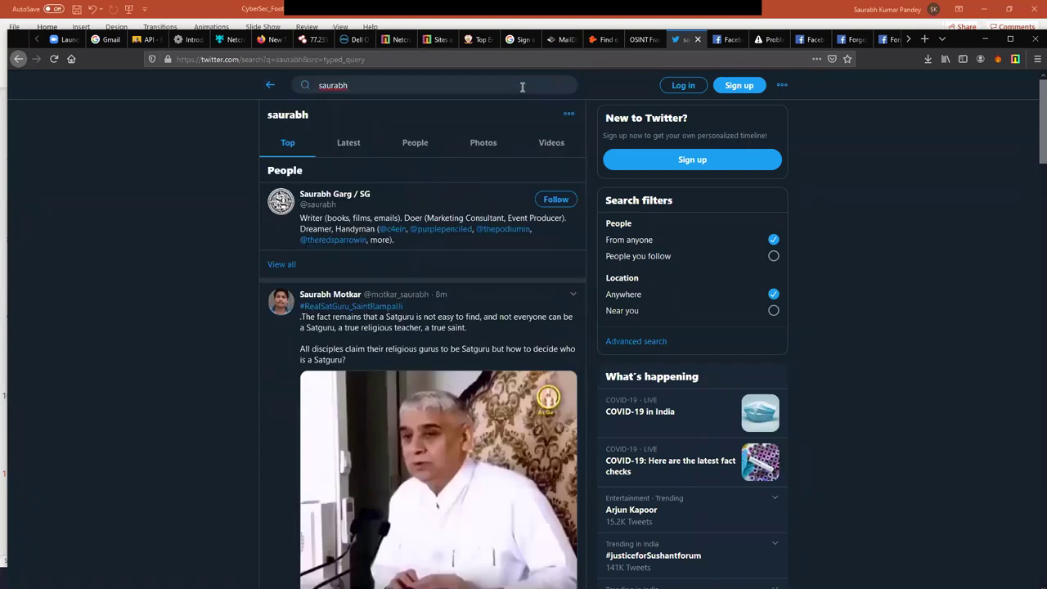
- Search Twitter for the person's e-mail address, then enter their full name as the query
{"action": "left_click", "coordinate": [402, 89]}
{"action": "key", "text": "ctrl+a"}
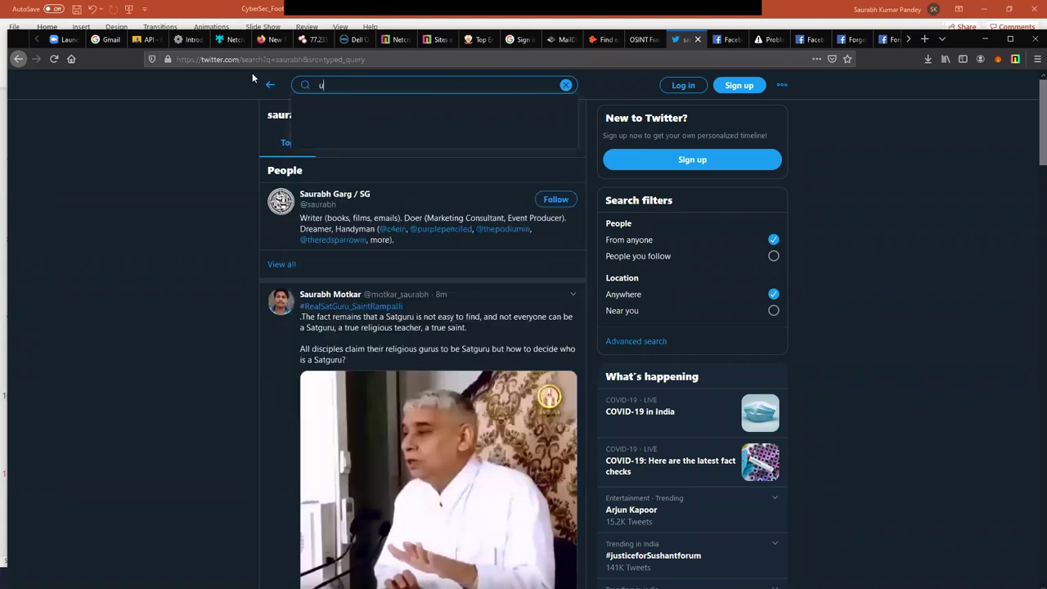
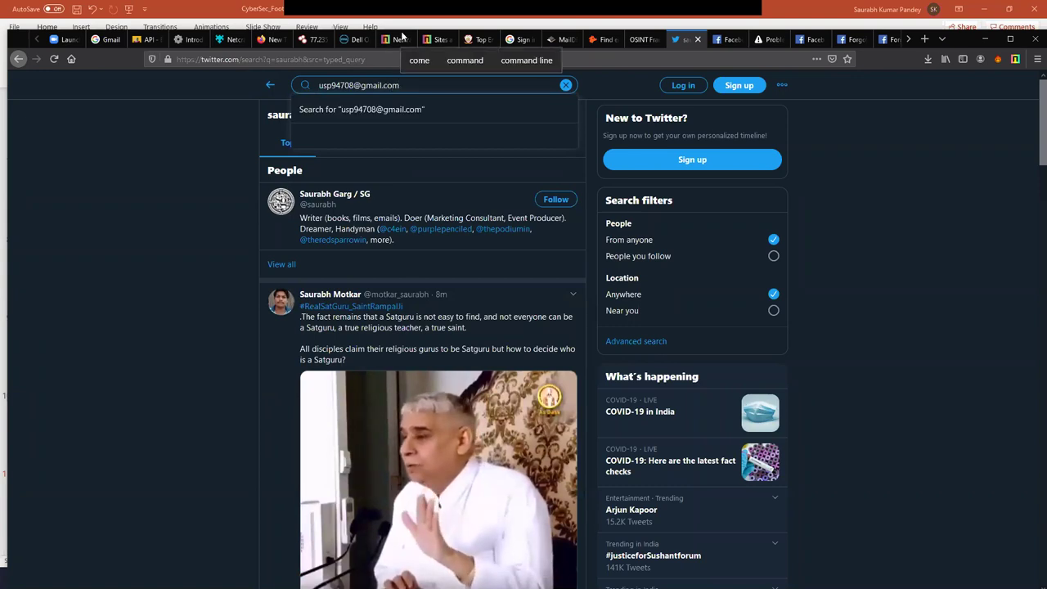
{"action": "left_click", "coordinate": [393, 112]}
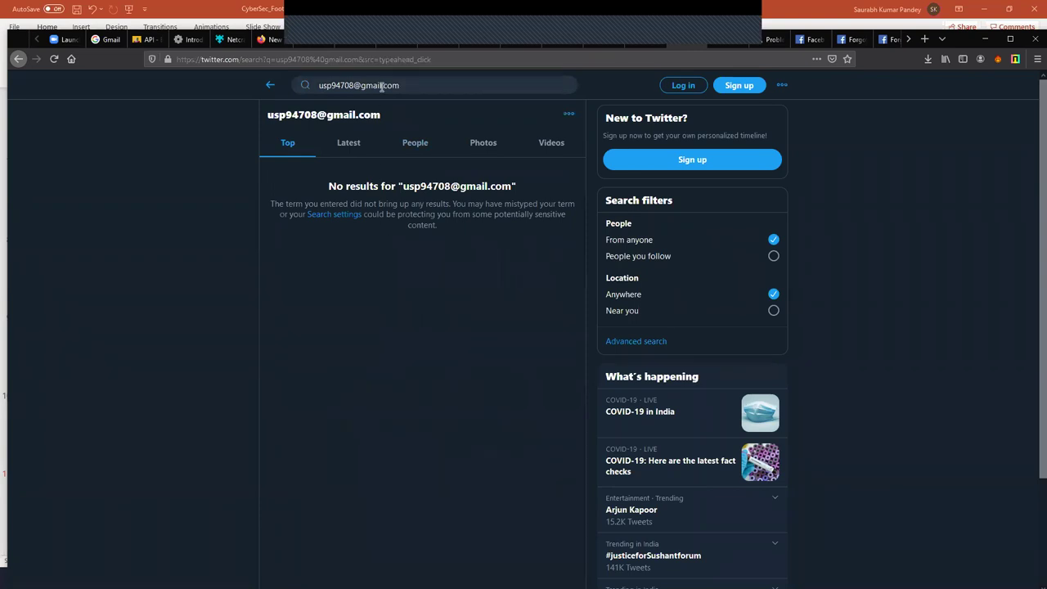
{"action": "left_click", "coordinate": [382, 87]}
{"action": "key", "text": "ctrl+a"}
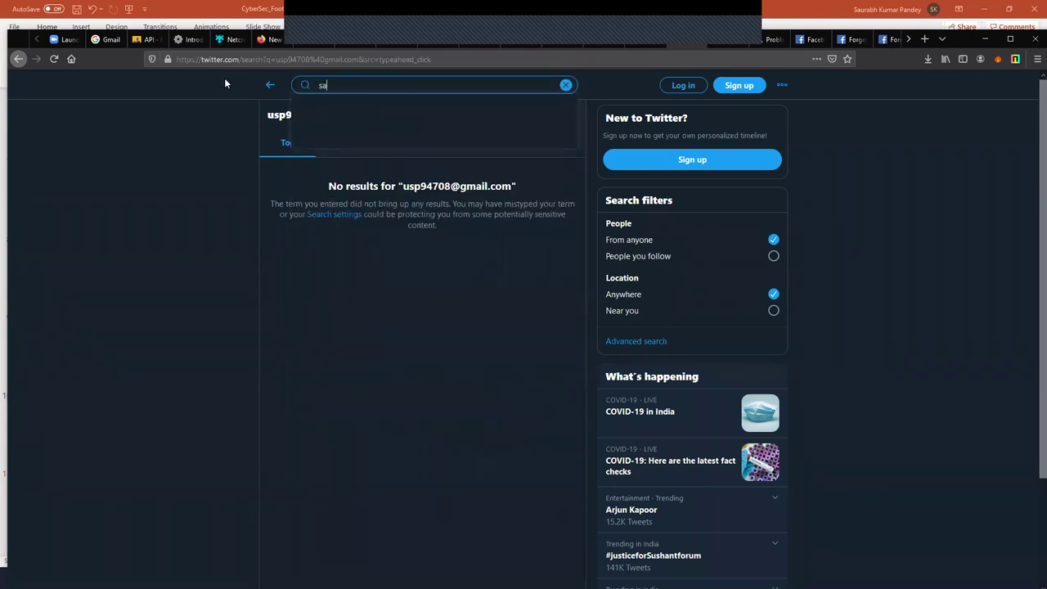
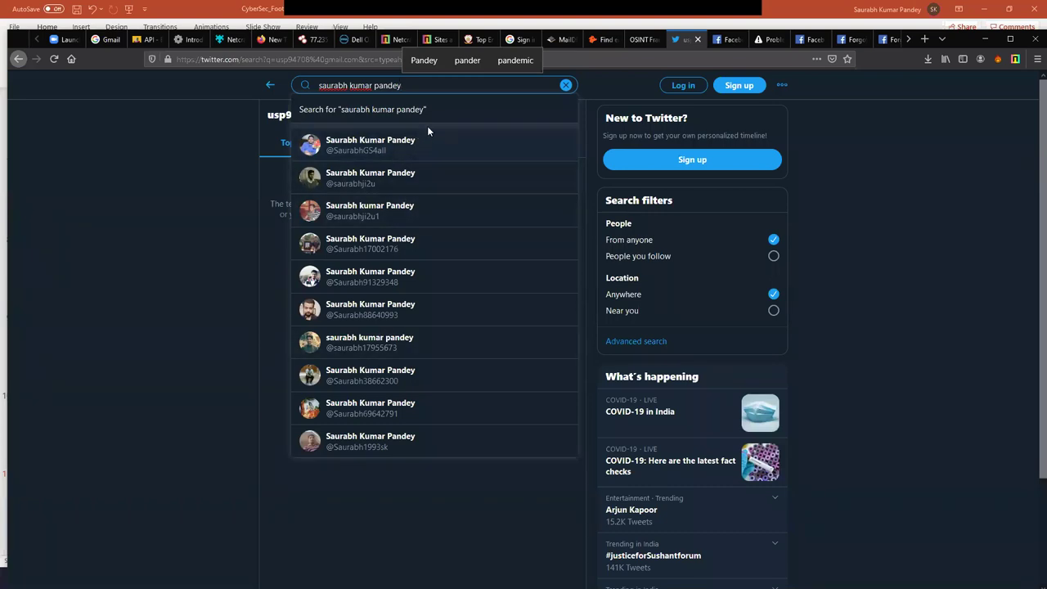
- Reopen the location search and run geocode 36.1143855,-115.1727518 with a 12km radius
{"action": "left_click", "coordinate": [635, 40]}
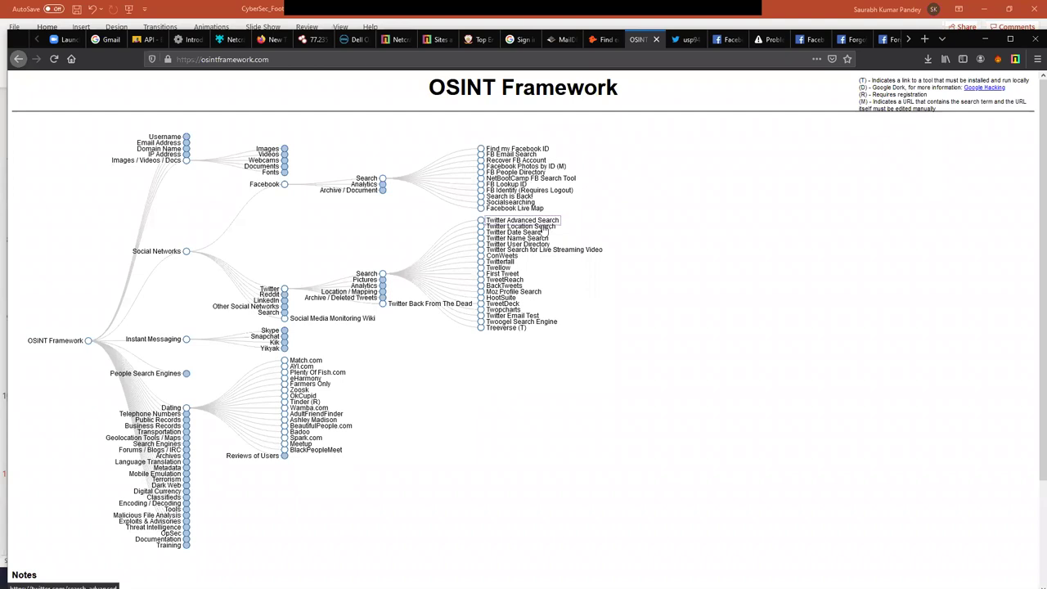
{"action": "left_click", "coordinate": [543, 231]}
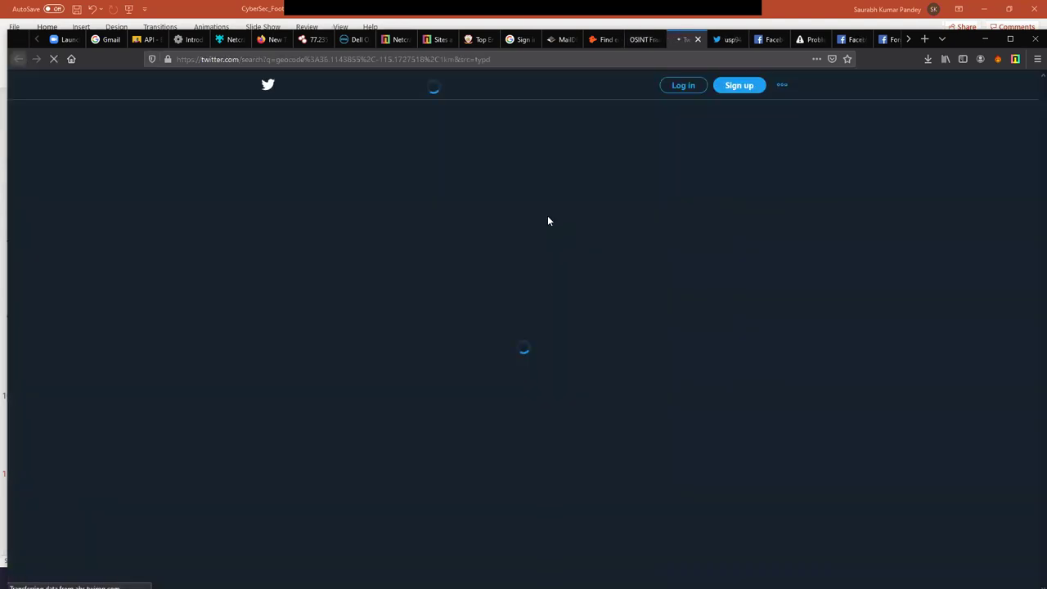
{"action": "left_click_drag", "start_coordinate": [463, 86], "coordinate": [316, 86]}
{"action": "left_click", "coordinate": [327, 85]}
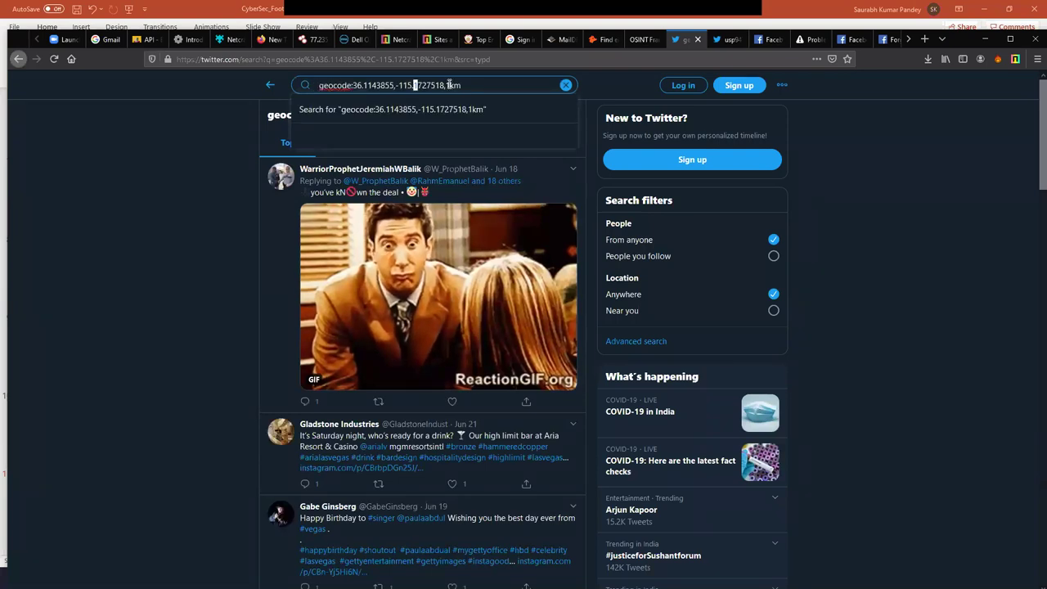
{"action": "left_click", "coordinate": [447, 92]}
{"action": "type", "text": "2"}
{"action": "key", "text": "Return"}
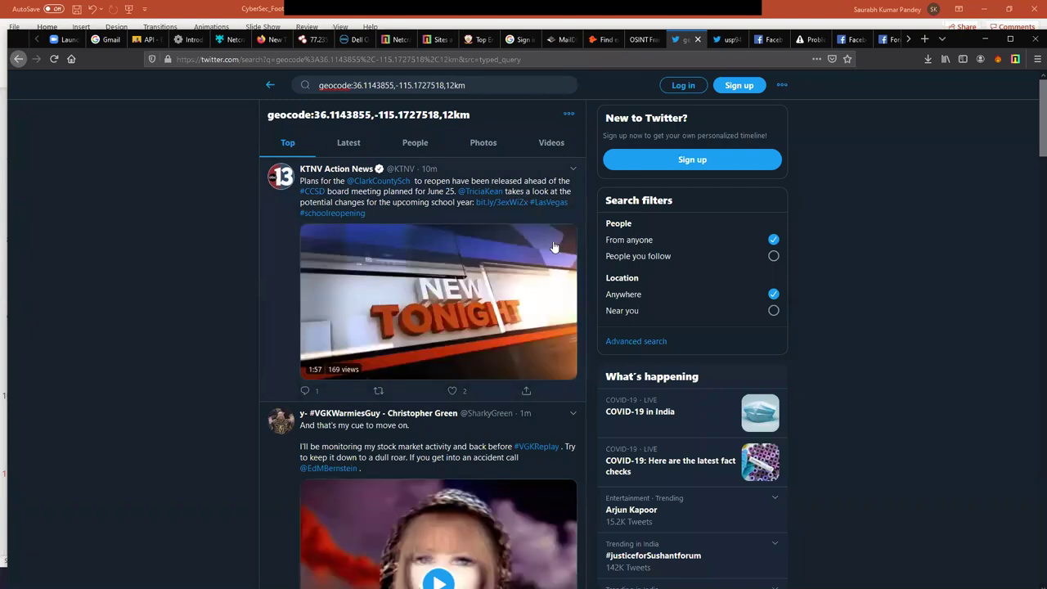
- Add the person's first name to the 12km geocode query and search
{"action": "scroll", "coordinate": [504, 275], "scroll_direction": "down", "scroll_amount": 5}
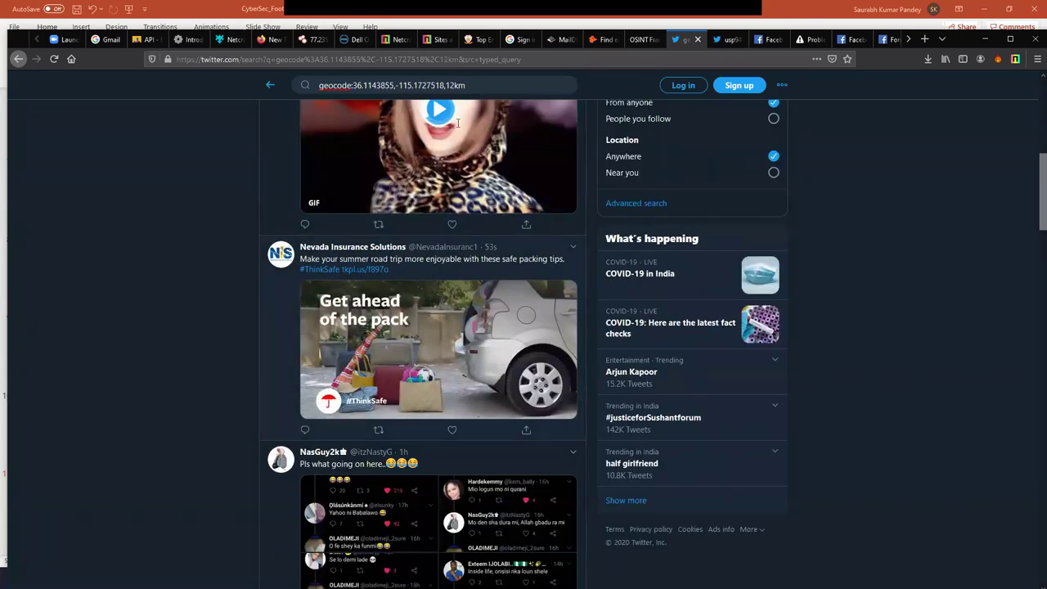
{"action": "scroll", "coordinate": [478, 93], "scroll_direction": "up", "scroll_amount": 5}
{"action": "left_click", "coordinate": [479, 85]}
{"action": "type", "text": "s"}
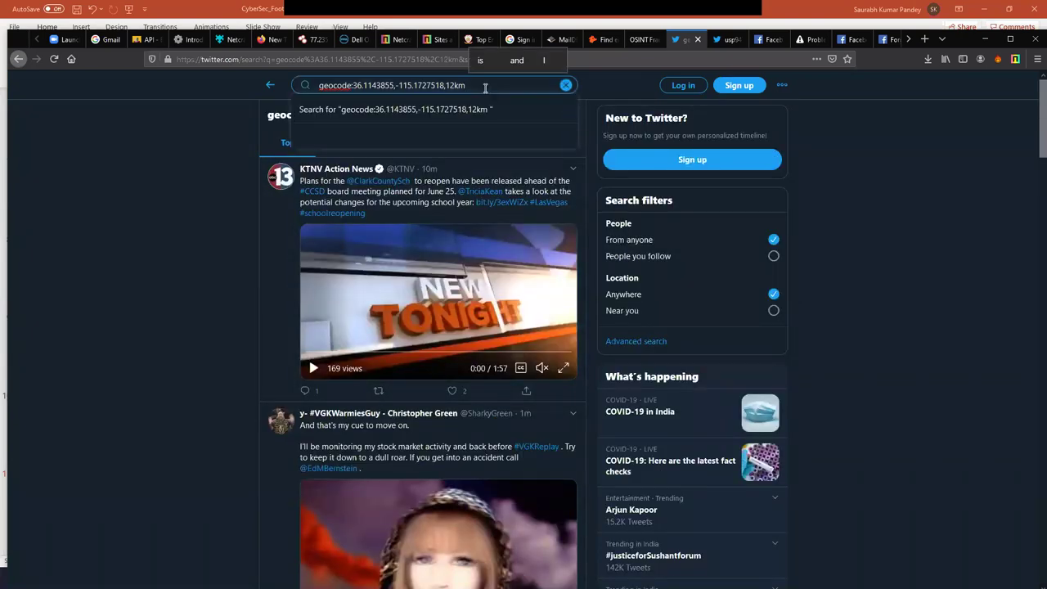
{"action": "type", "text": "aurabh"}
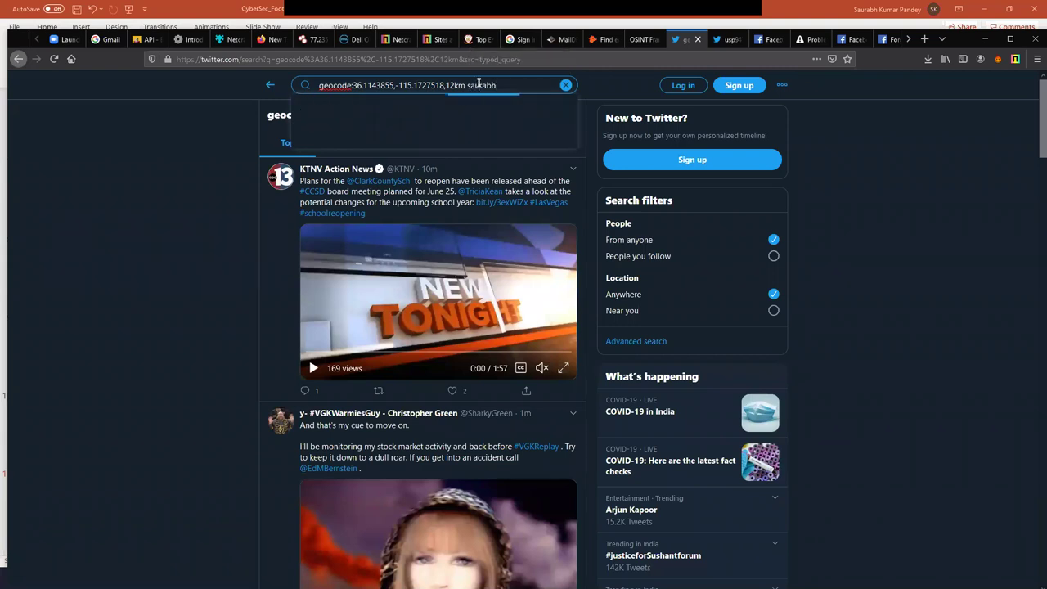
{"action": "left_click", "coordinate": [503, 110]}
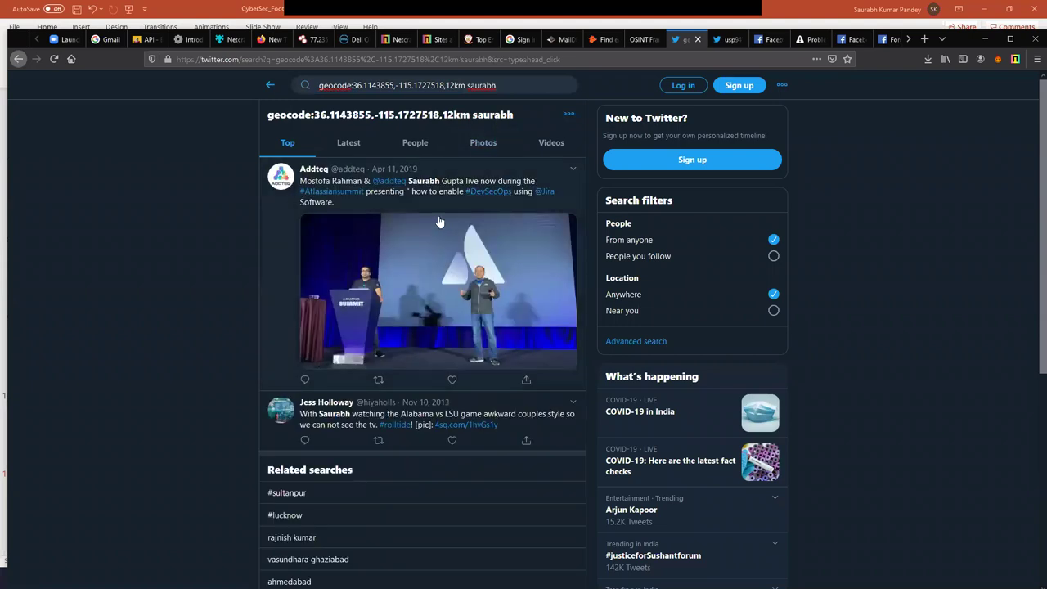
- Select the geocode-and-name query text, then return to the OSINT Framework tree
{"action": "left_click", "coordinate": [512, 90]}
{"action": "double_click", "coordinate": [470, 87]}
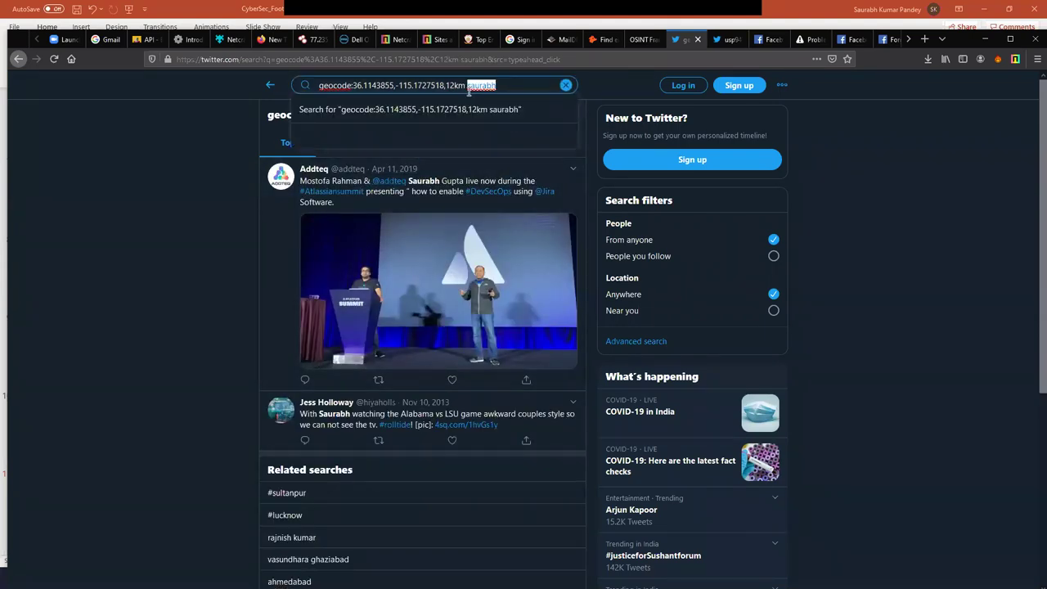
{"action": "left_click_drag", "start_coordinate": [467, 86], "coordinate": [335, 89]}
{"action": "left_click", "coordinate": [477, 86]}
{"action": "left_click_drag", "start_coordinate": [496, 85], "coordinate": [324, 90]}
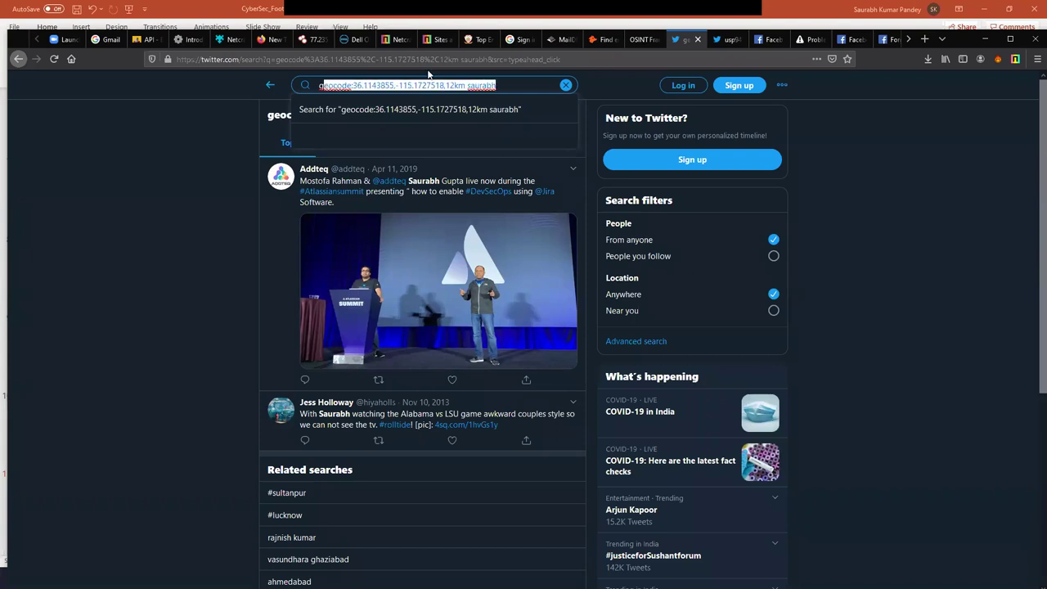
{"action": "left_click", "coordinate": [643, 39]}
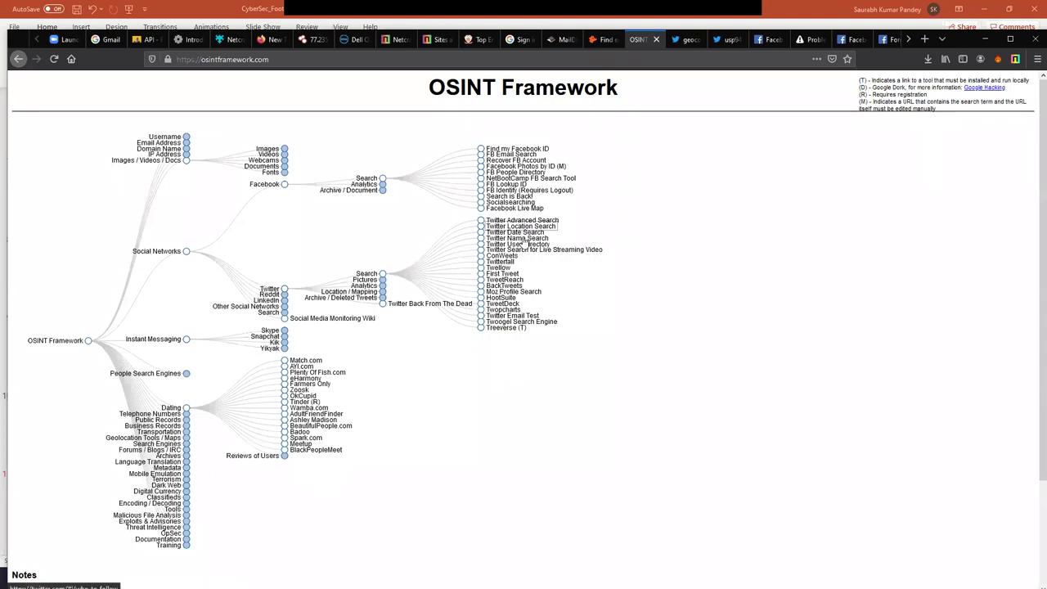
- From Twitter User Directory, search a partial first name and open the first matching profile
{"action": "left_click", "coordinate": [525, 243]}
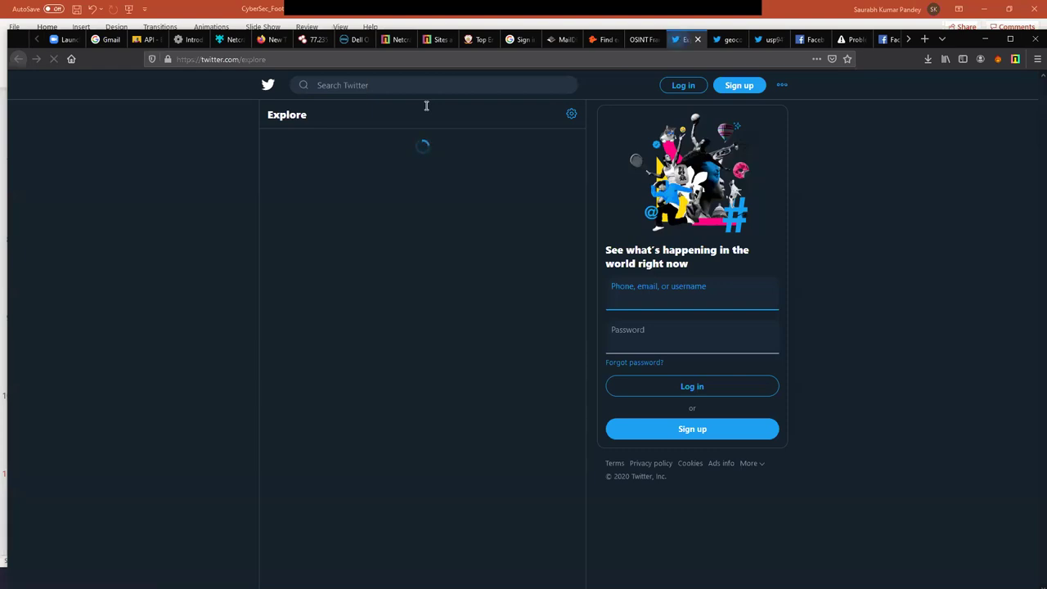
{"action": "left_click", "coordinate": [388, 88]}
{"action": "type", "text": "saurabh"}
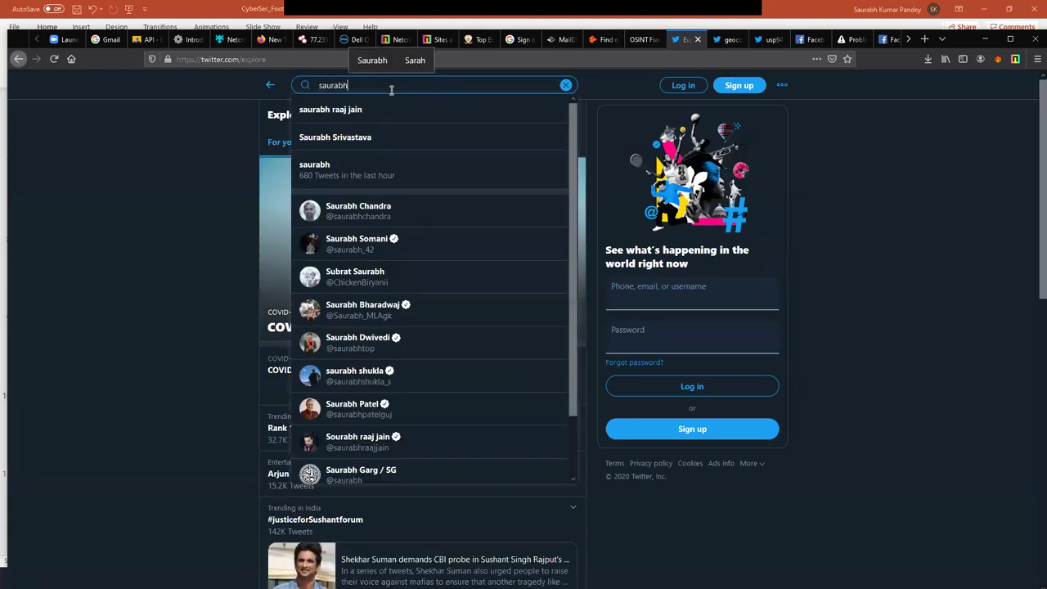
{"action": "left_click", "coordinate": [401, 208]}
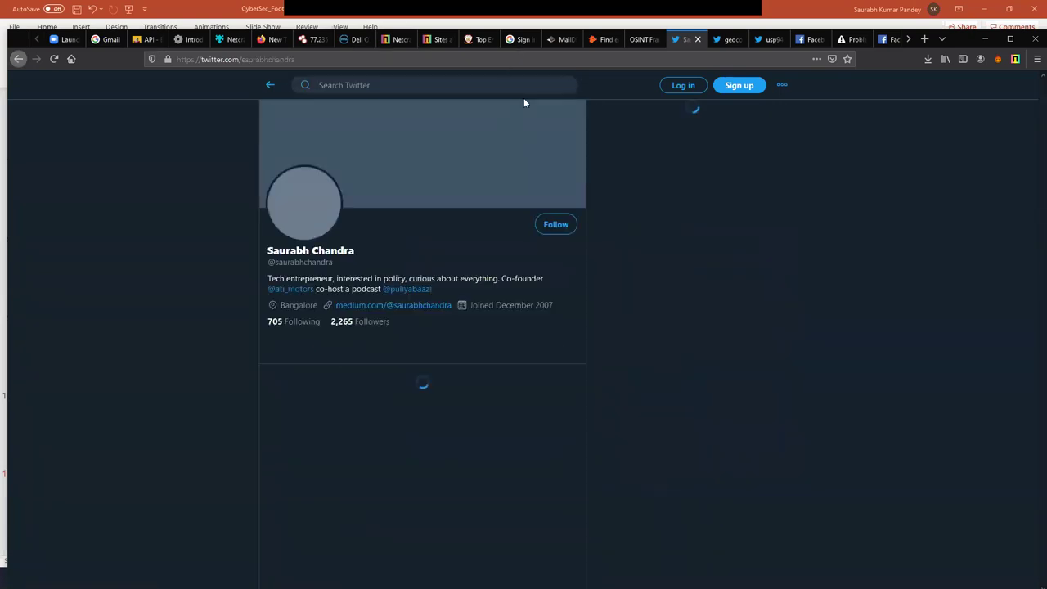
- Select the profile's display name and handle, glancing down the page
{"action": "triple_click", "coordinate": [327, 250]}
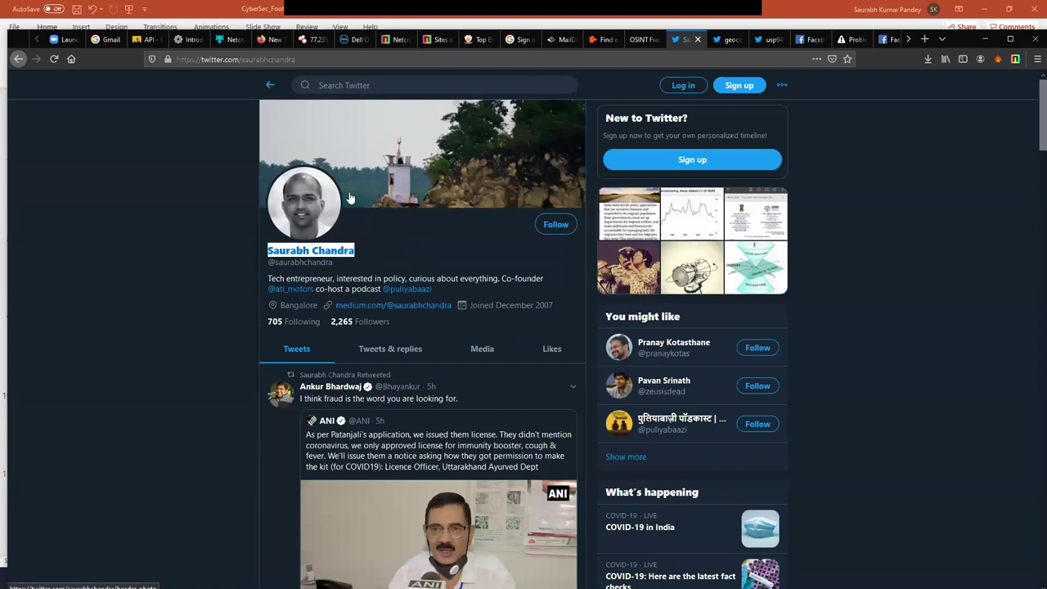
{"action": "left_click", "coordinate": [336, 266]}
{"action": "left_click_drag", "start_coordinate": [336, 266], "coordinate": [267, 247]}
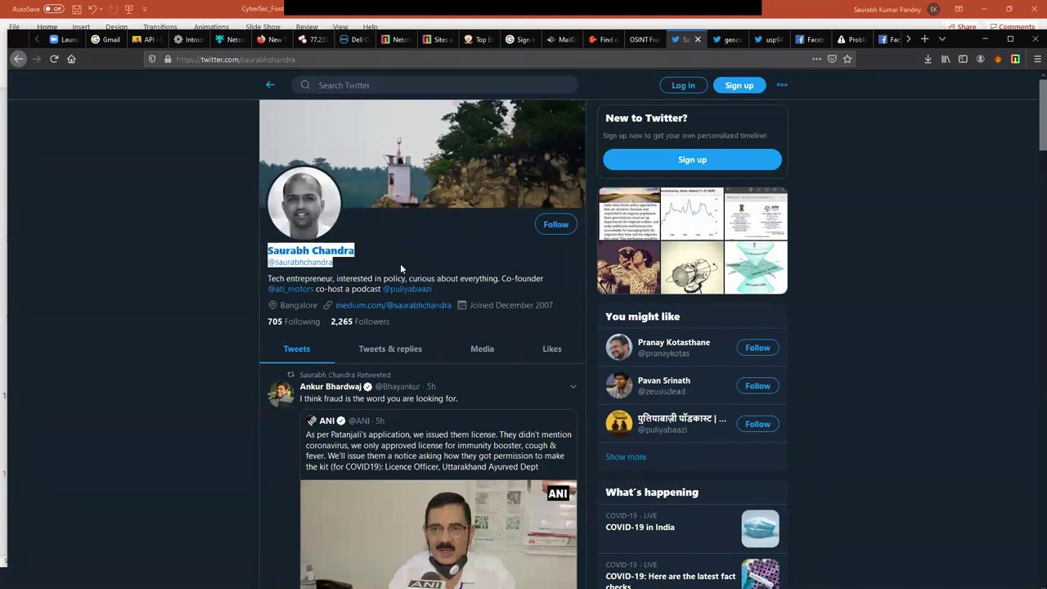
{"action": "scroll", "coordinate": [400, 263], "scroll_direction": "down", "scroll_amount": 10}
{"action": "scroll", "coordinate": [391, 352], "scroll_direction": "up", "scroll_amount": 10}
- Open Twitterfall from the tree, see its Twitter sign-in prompt, and return to the framework
{"action": "left_click", "coordinate": [638, 39]}
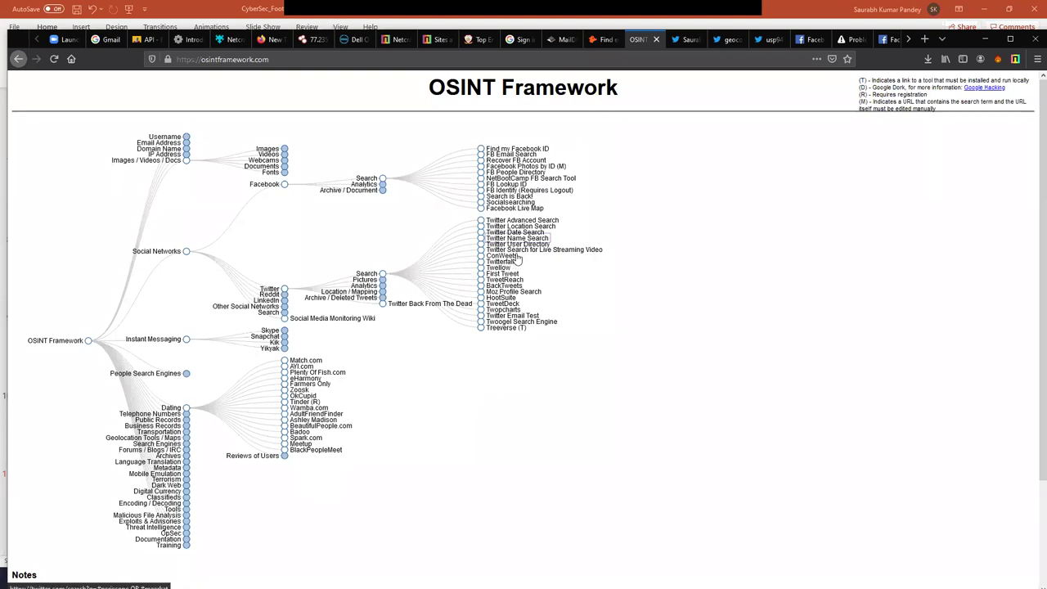
{"action": "left_click", "coordinate": [504, 268]}
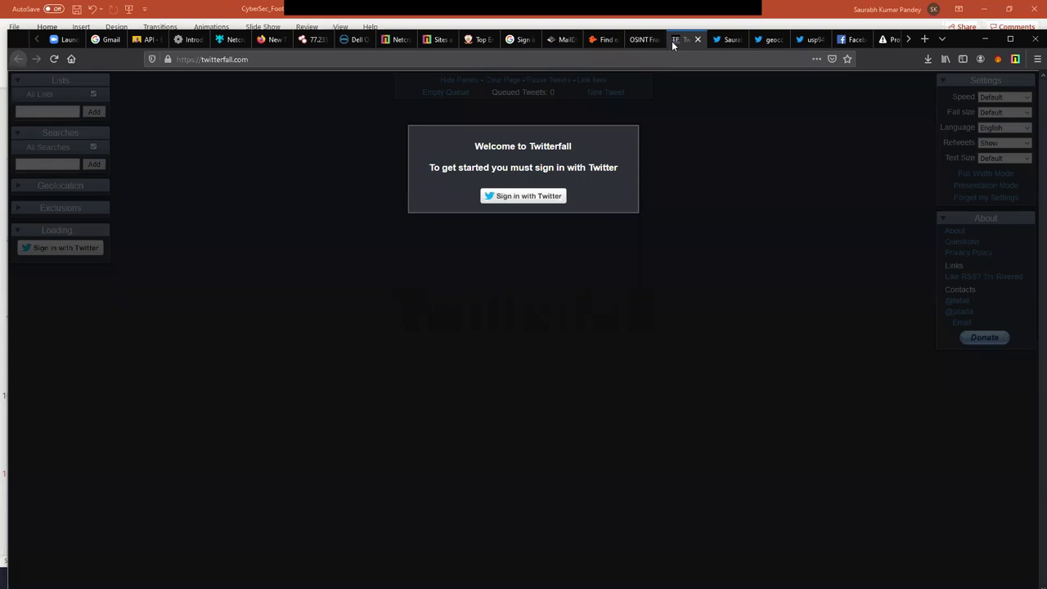
{"action": "left_click", "coordinate": [642, 38]}
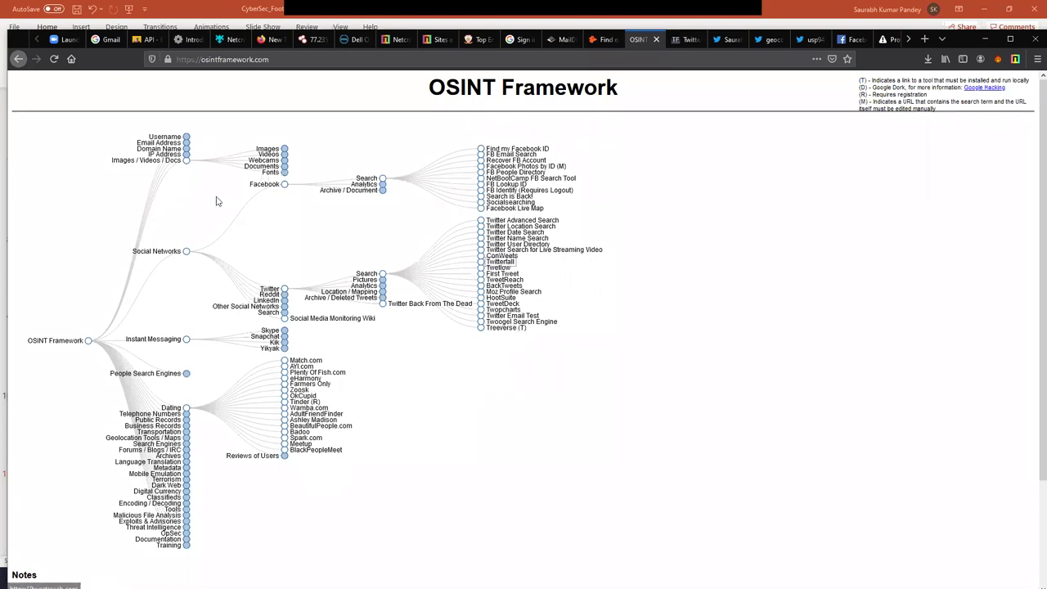
- Expand IP Address > Geolocation and Network Analysis Tools, plus Geolocation Tools / Maps > Map Reporting Tools
{"action": "left_click", "coordinate": [187, 155]}
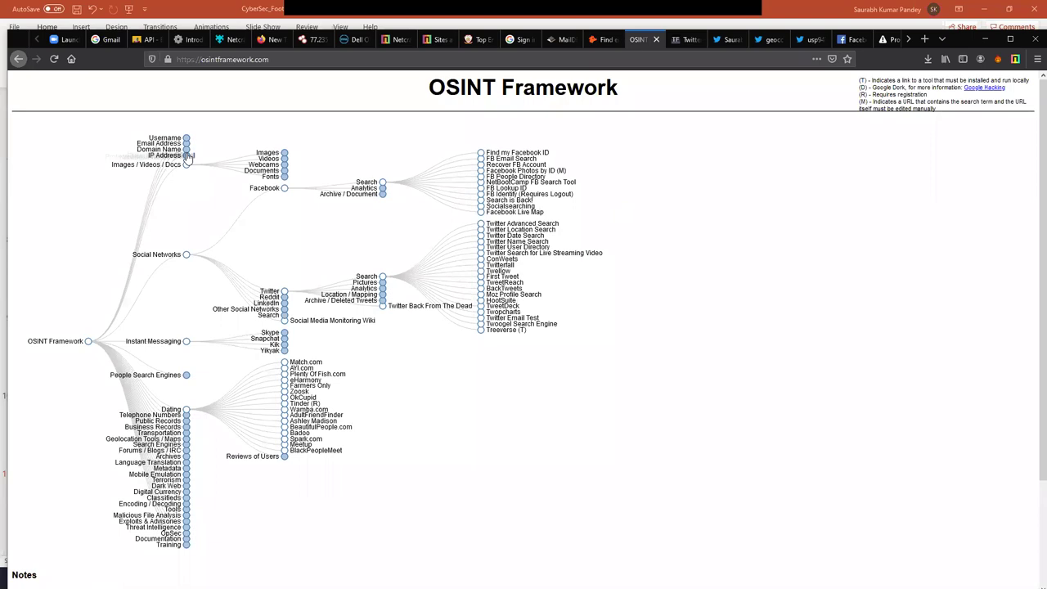
{"action": "left_click", "coordinate": [285, 140]}
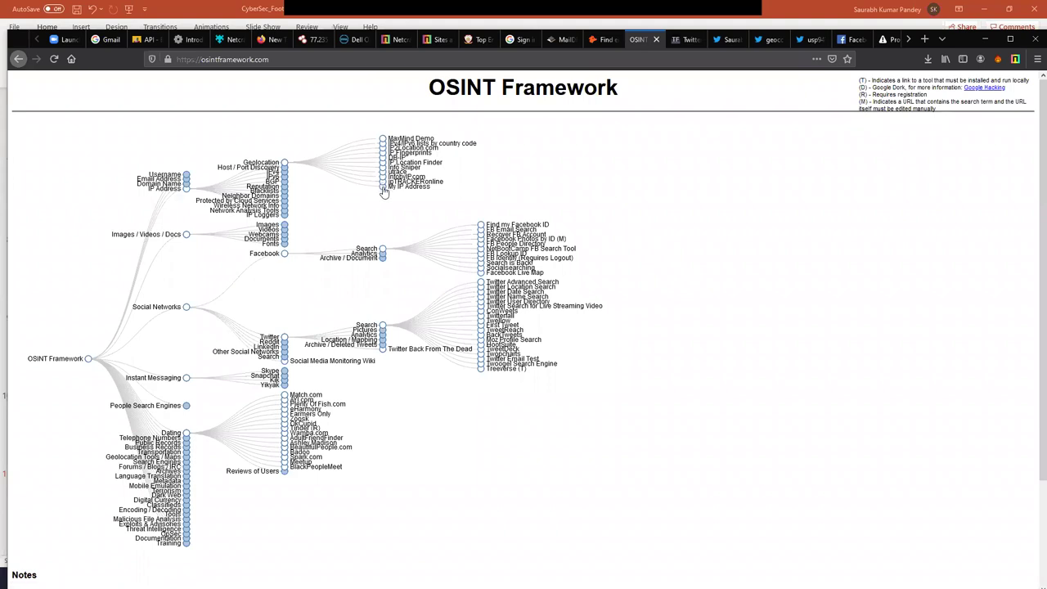
{"action": "left_click", "coordinate": [284, 210]}
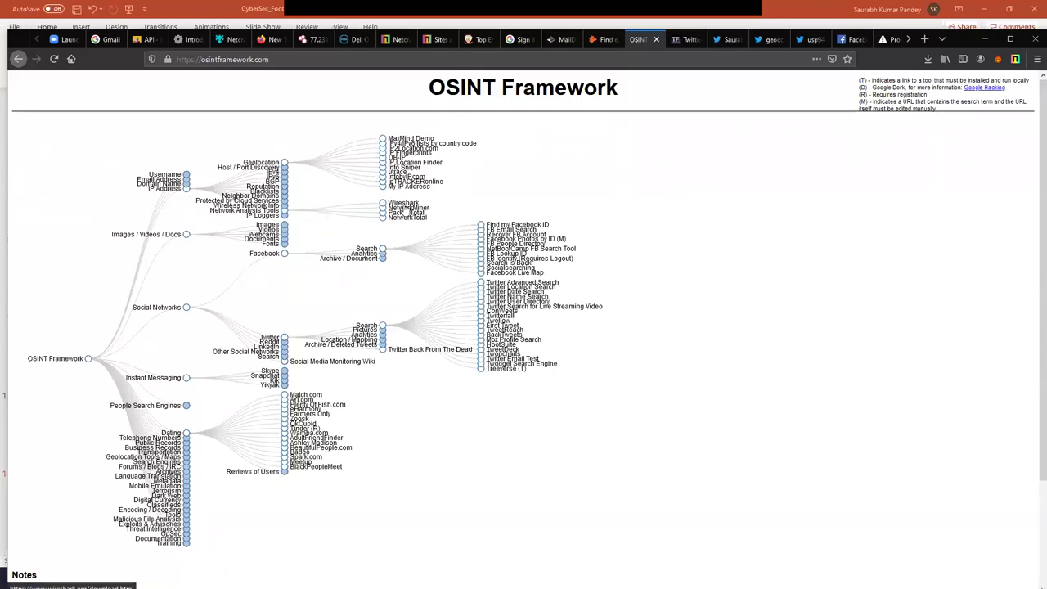
{"action": "left_click", "coordinate": [187, 457]}
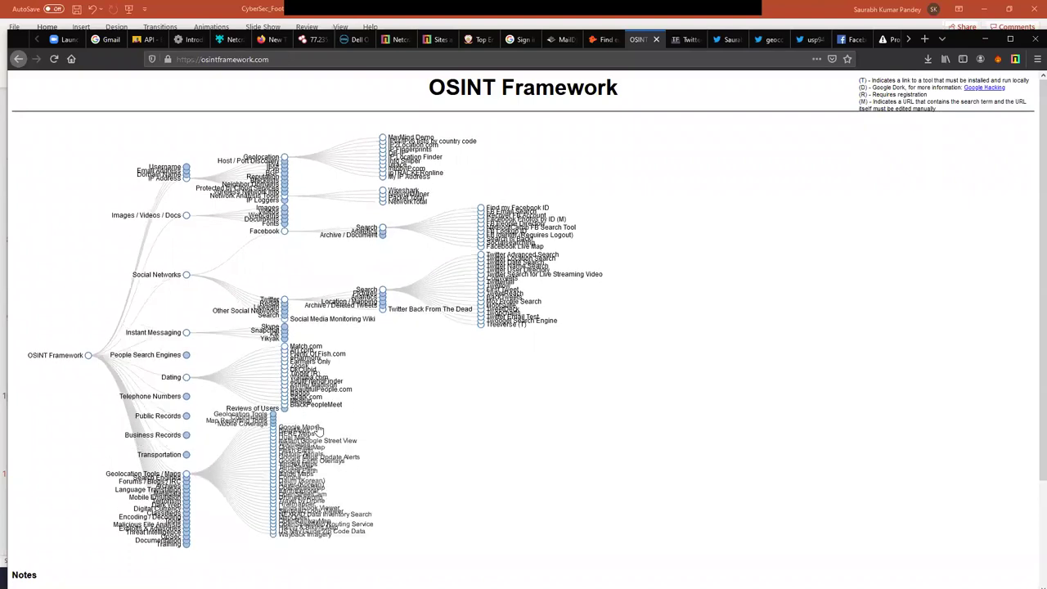
{"action": "left_click", "coordinate": [284, 416]}
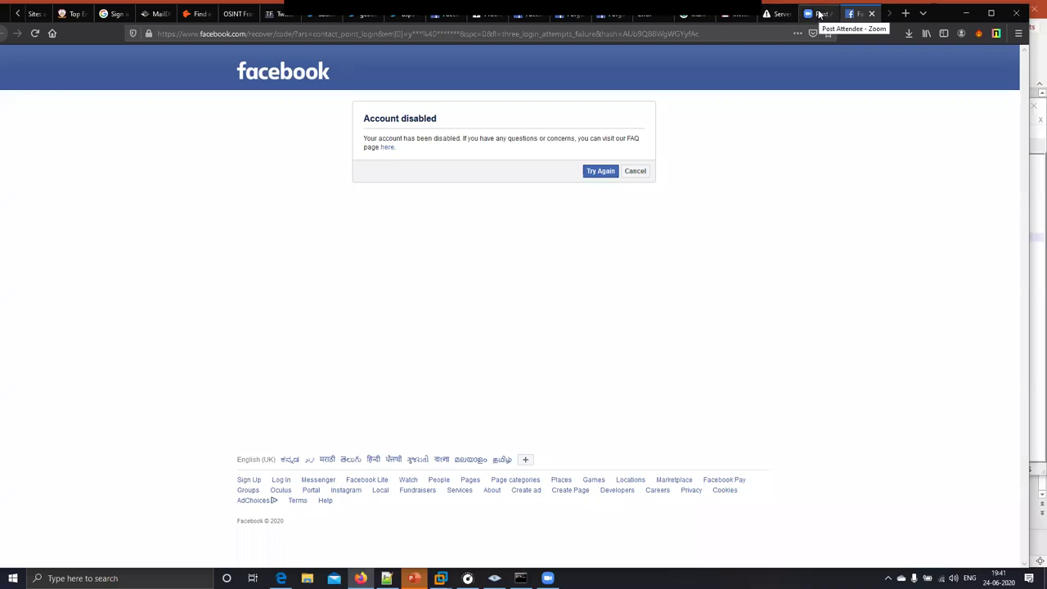
{"action": "left_click", "coordinate": [819, 14]}
{"action": "left_click", "coordinate": [855, 14]}
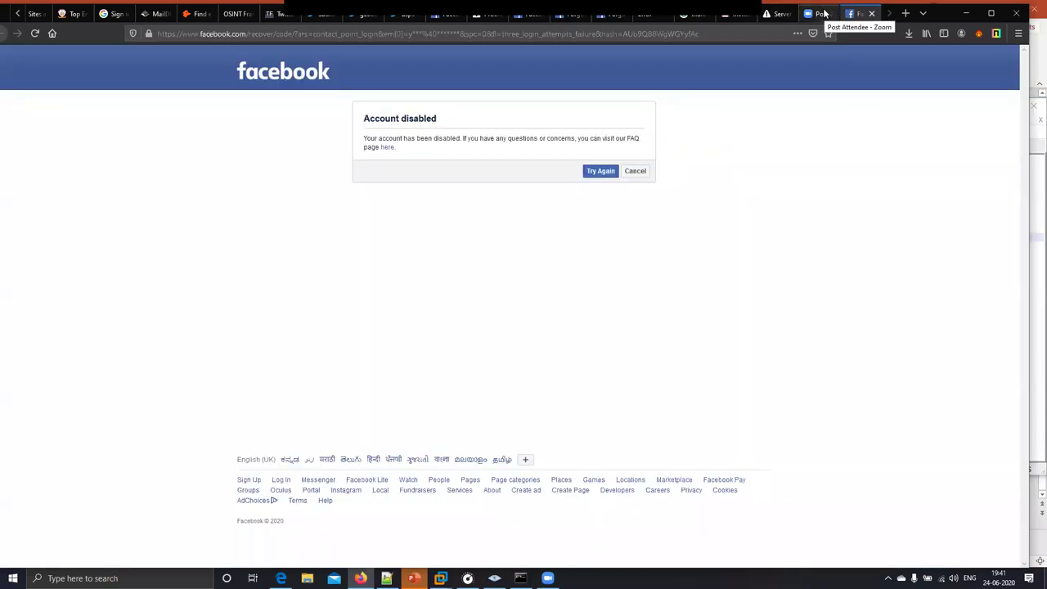
{"action": "left_click", "coordinate": [822, 13]}
{"action": "left_click", "coordinate": [851, 14]}
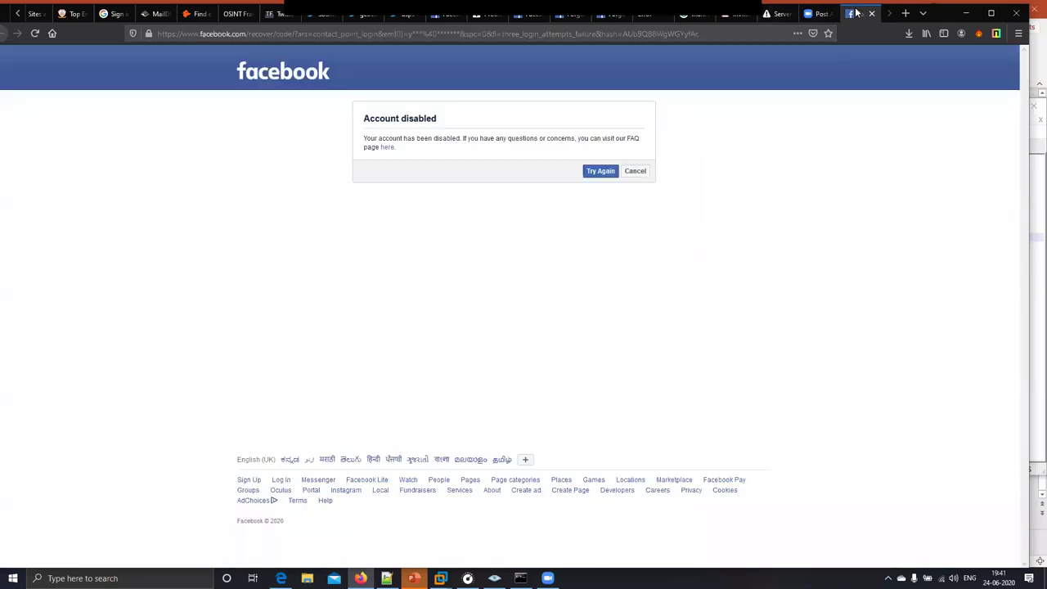